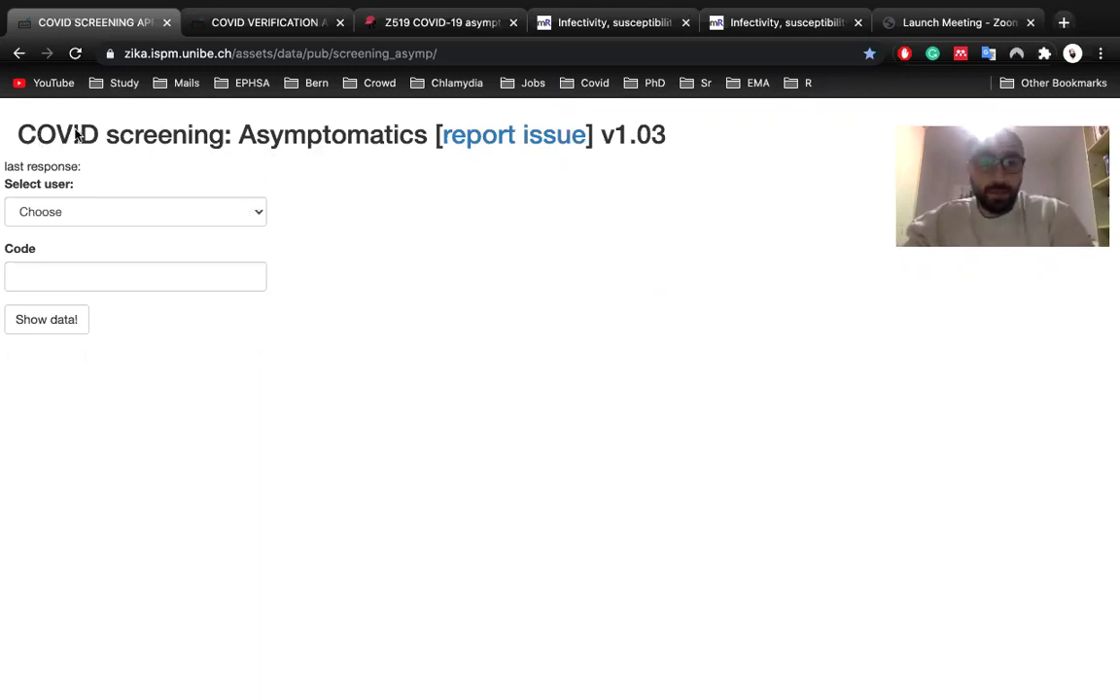
- Select user MI, enter the access code and load the articles for asymptomatic COVID screening
drag(18, 134, 232, 136)
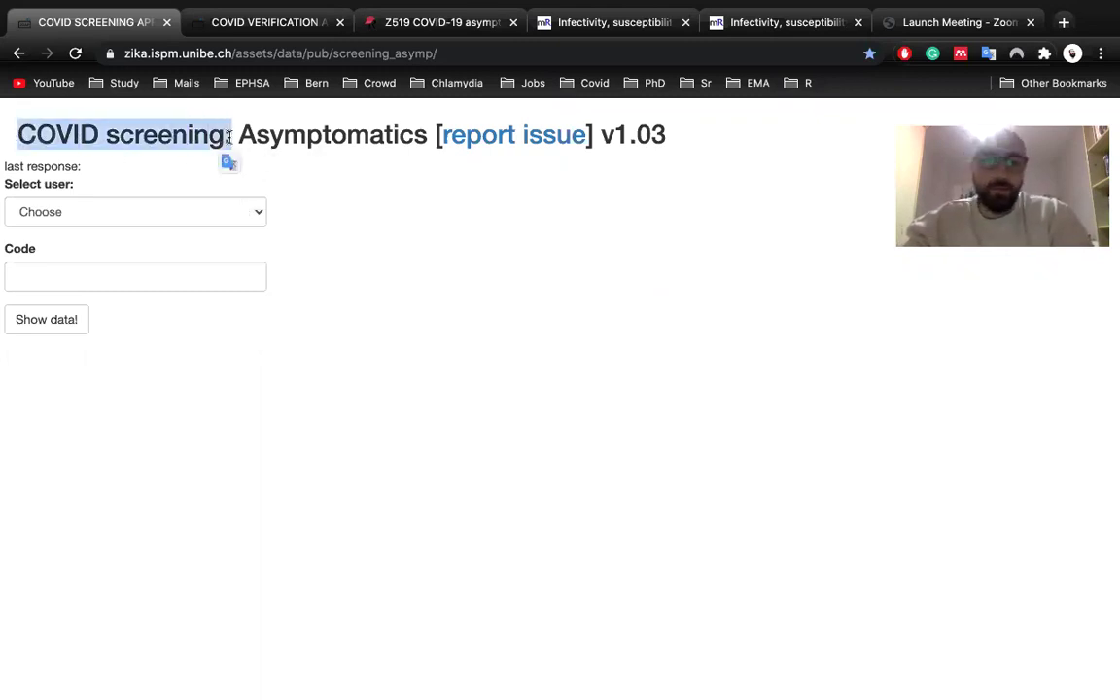
click(185, 215)
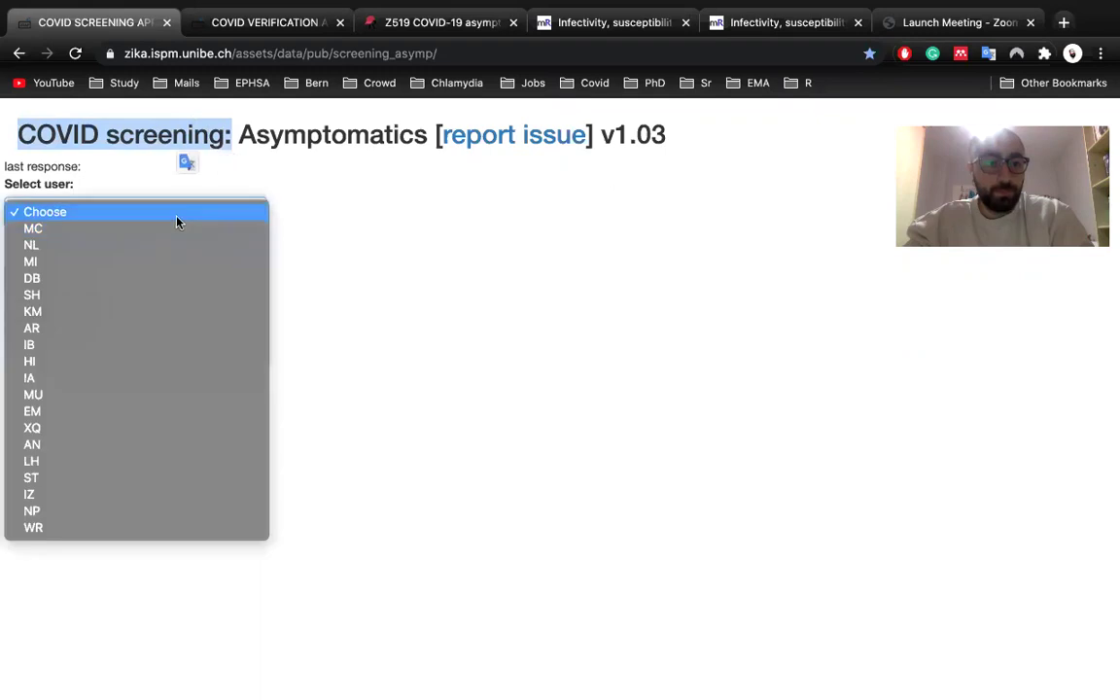
click(124, 261)
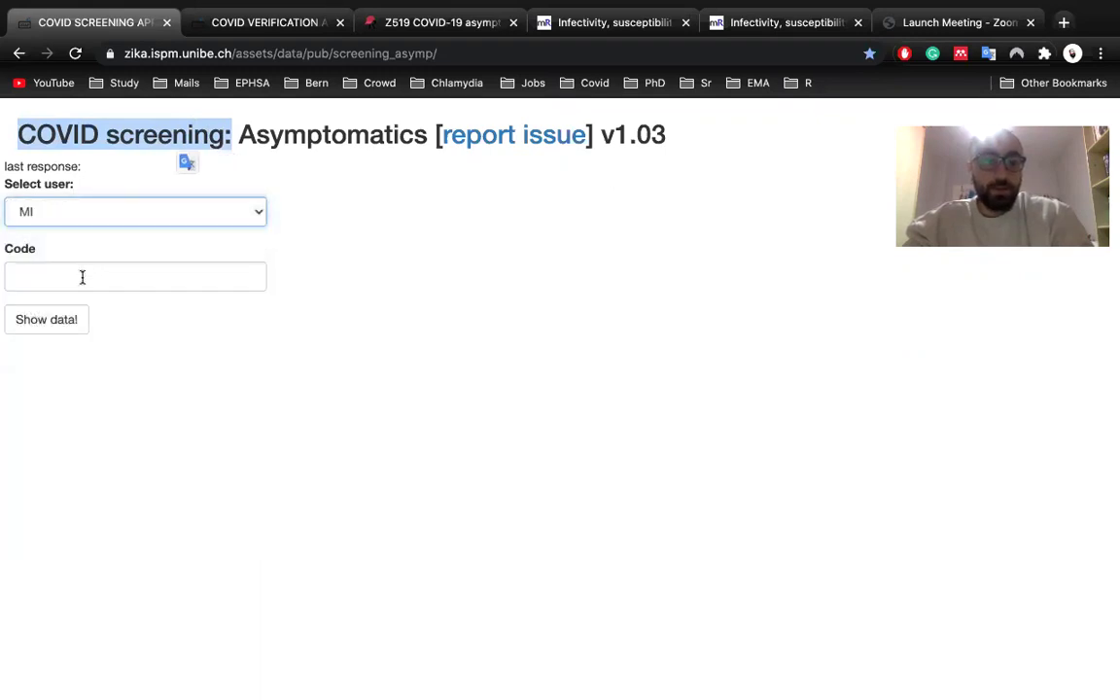
click(79, 279)
text(••••)
click(52, 321)
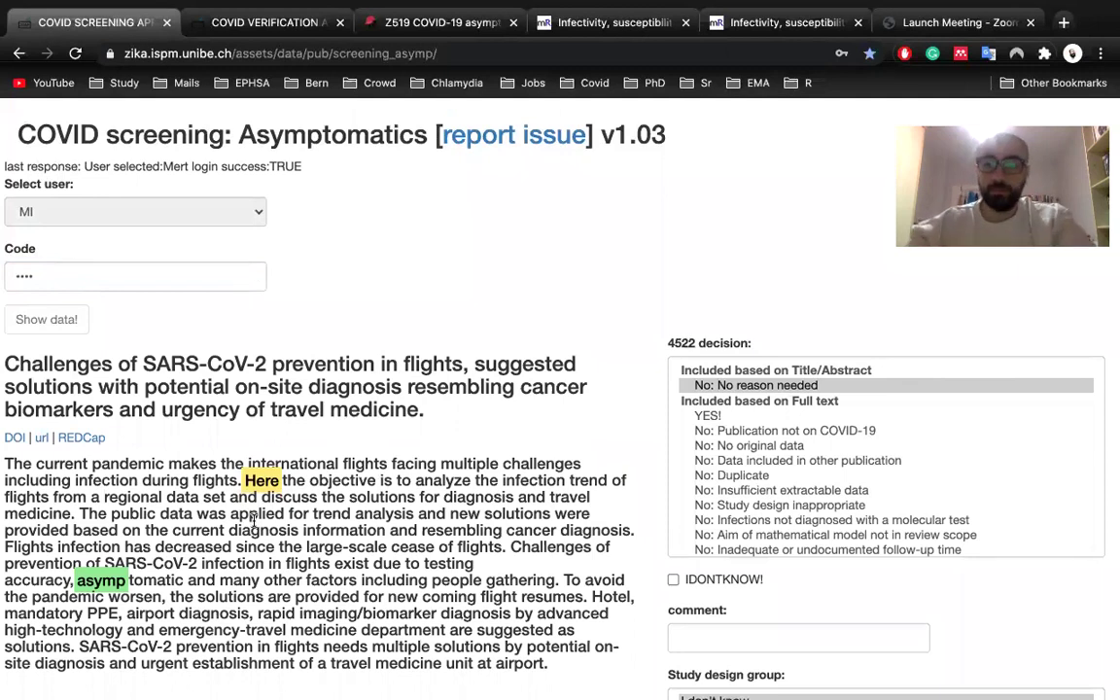
- Review the title and abstract of the first article, on SARS-CoV-2 prevention in flights
scroll(312, 418, down, 3)
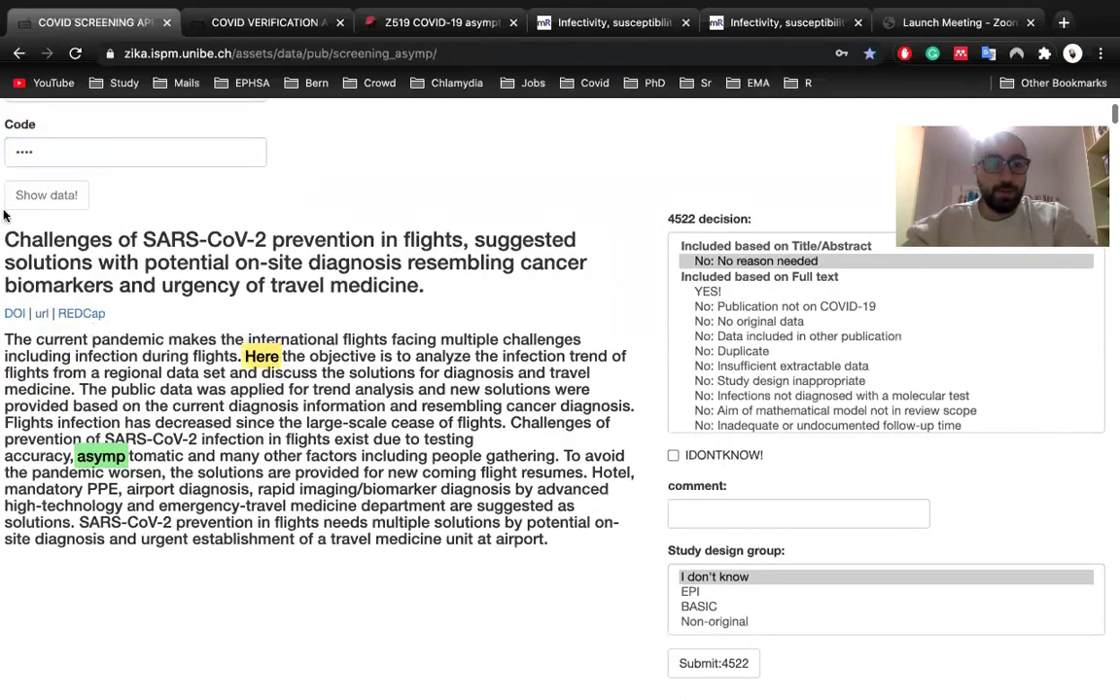
drag(5, 216, 471, 405)
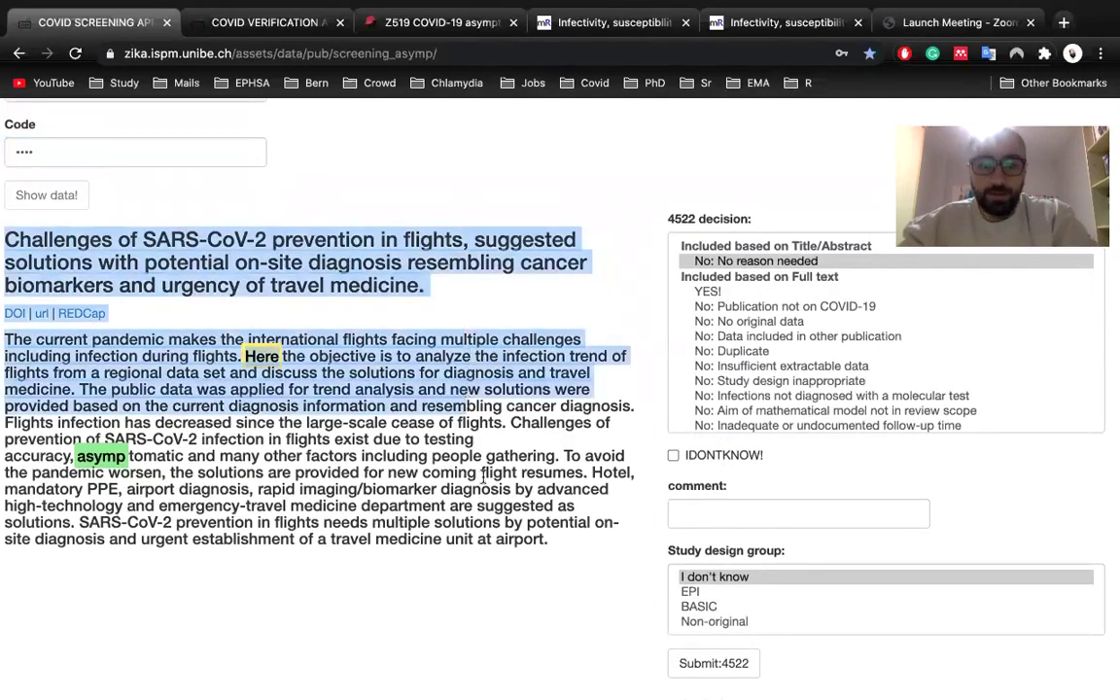
click(483, 476)
drag(553, 540, 17, 339)
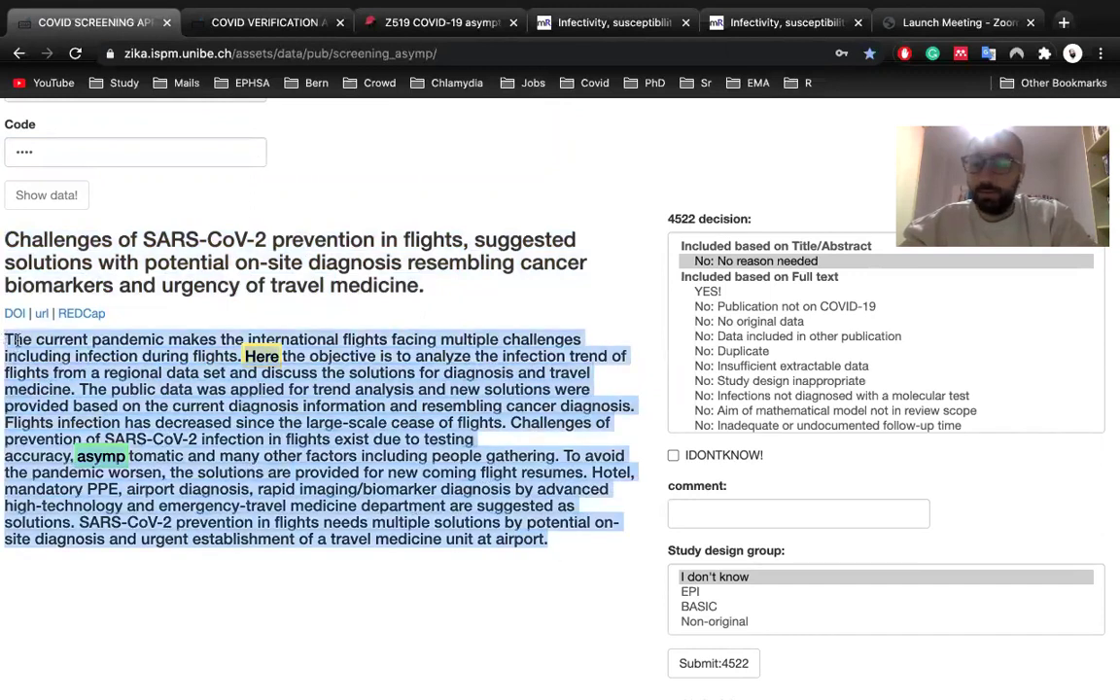
click(185, 357)
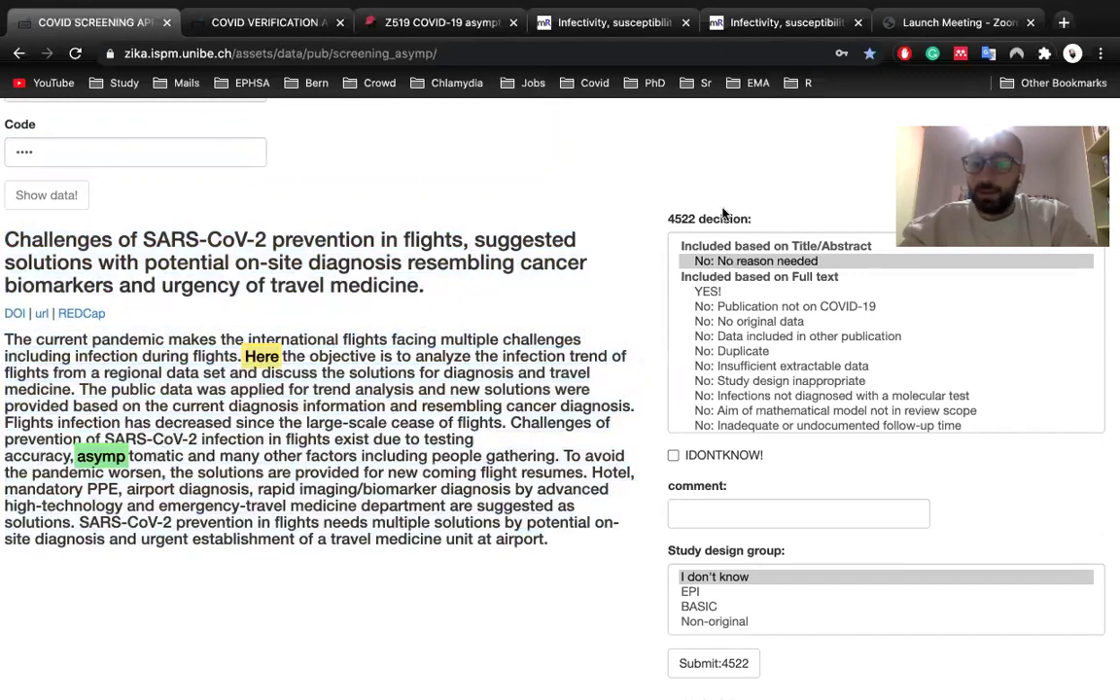
- Go through the full-text decision options for record 4522 and set its decision to "No: Study design inappropriate"
click(708, 293)
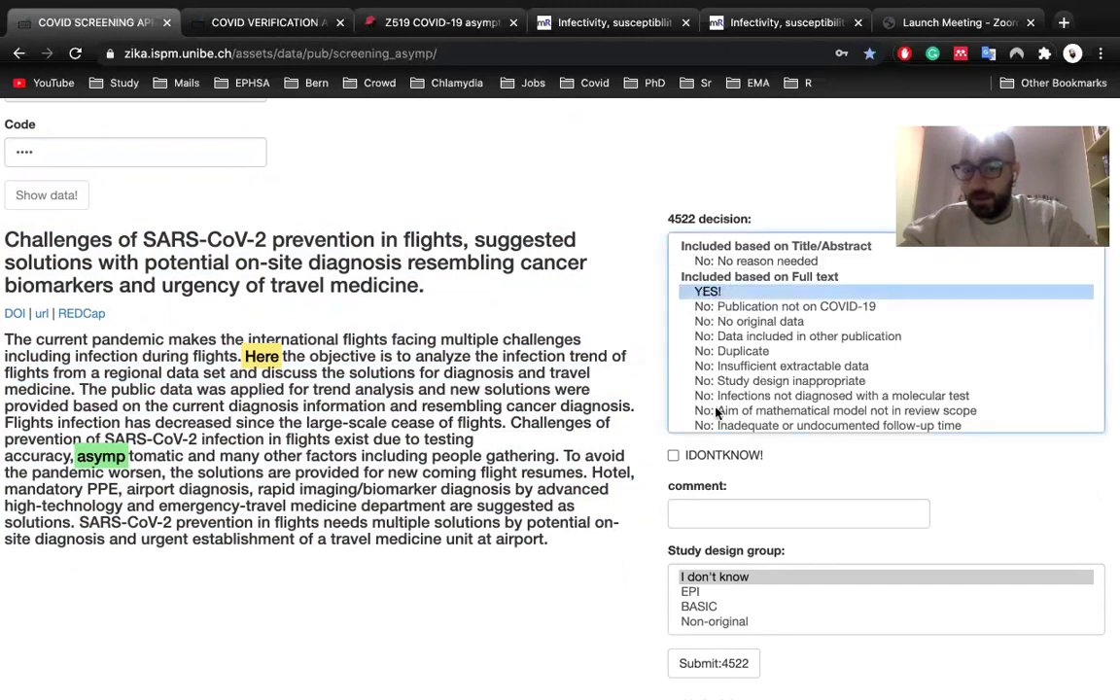
scroll(715, 416, down, 1)
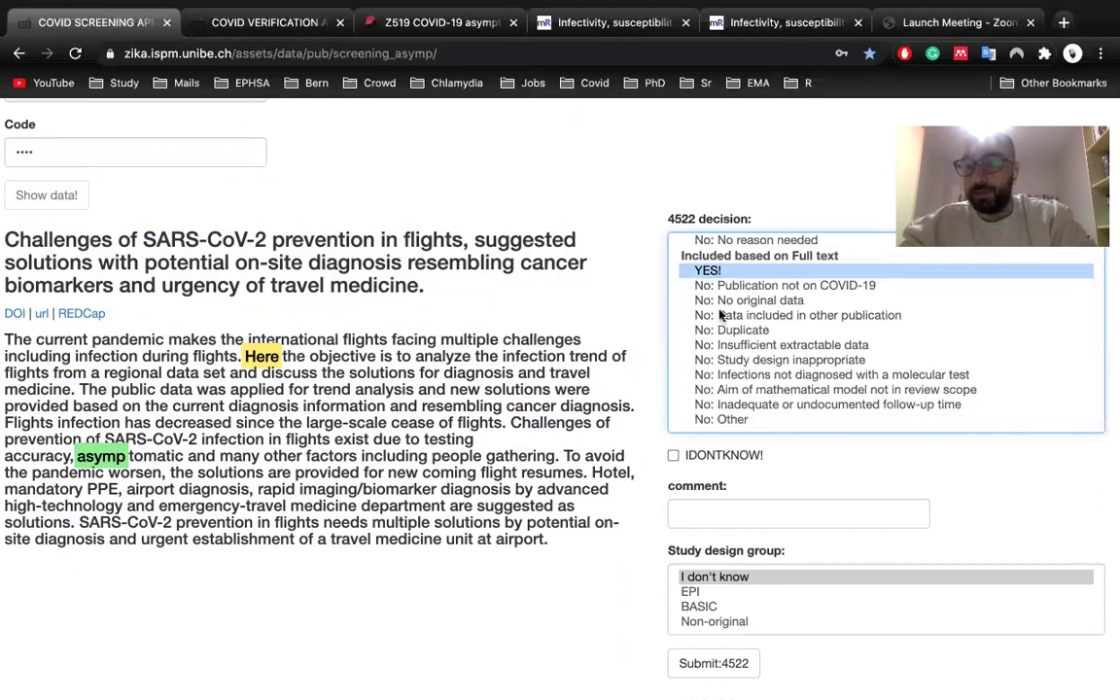
scroll(681, 263, up, 1)
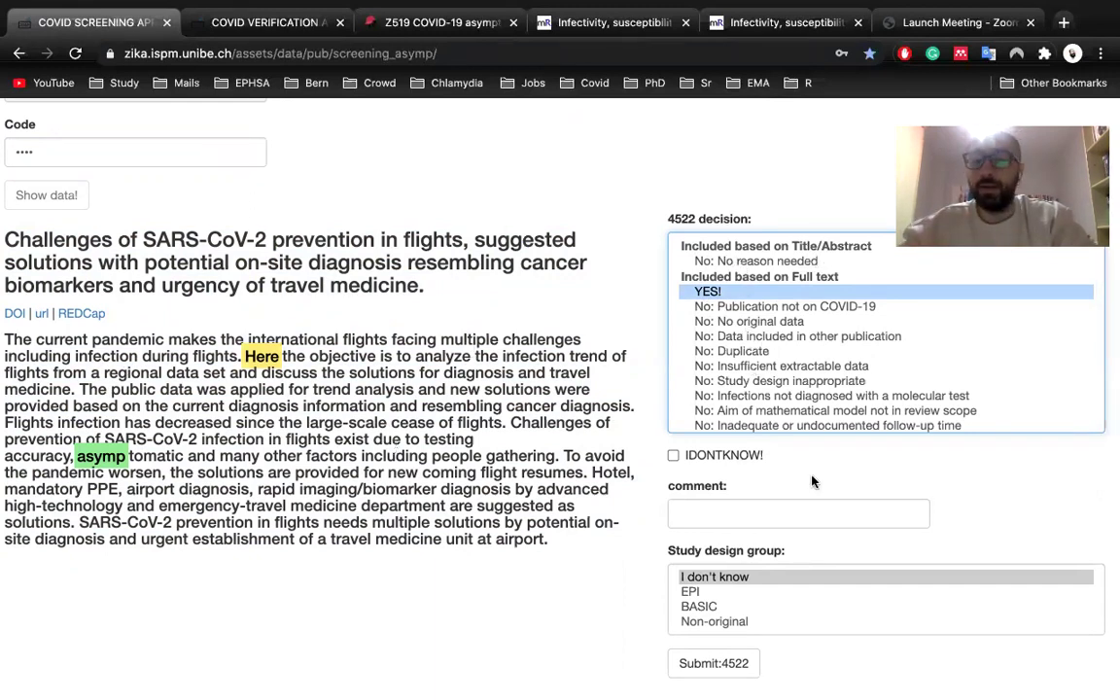
scroll(750, 352, down, 1)
scroll(750, 352, down, 1)
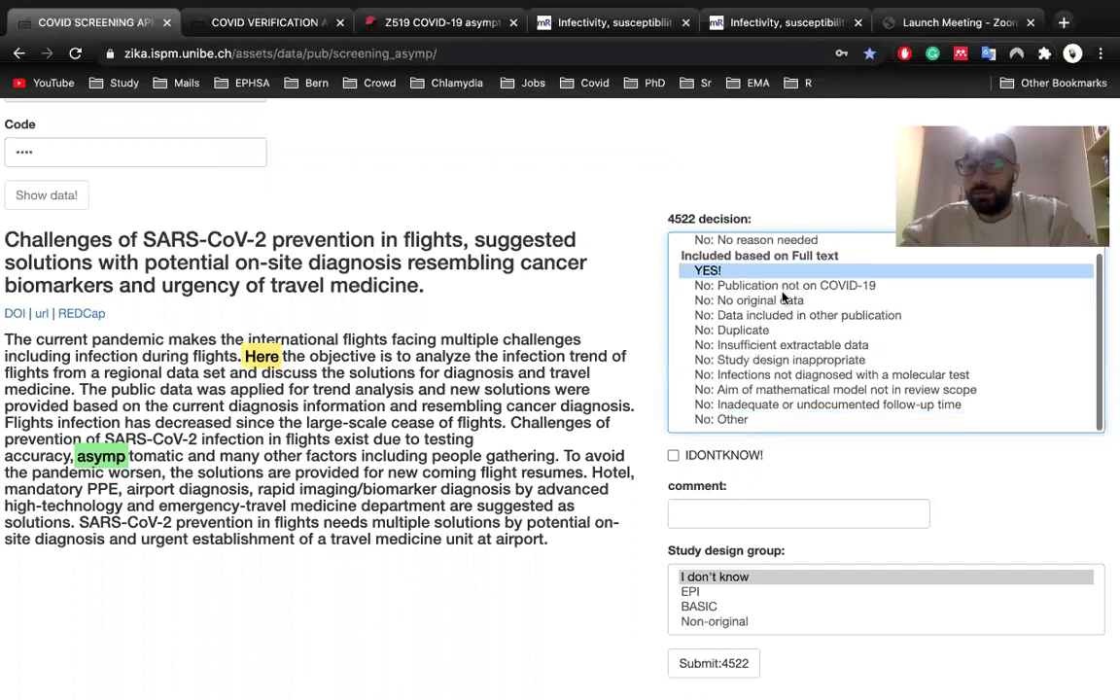
click(738, 390)
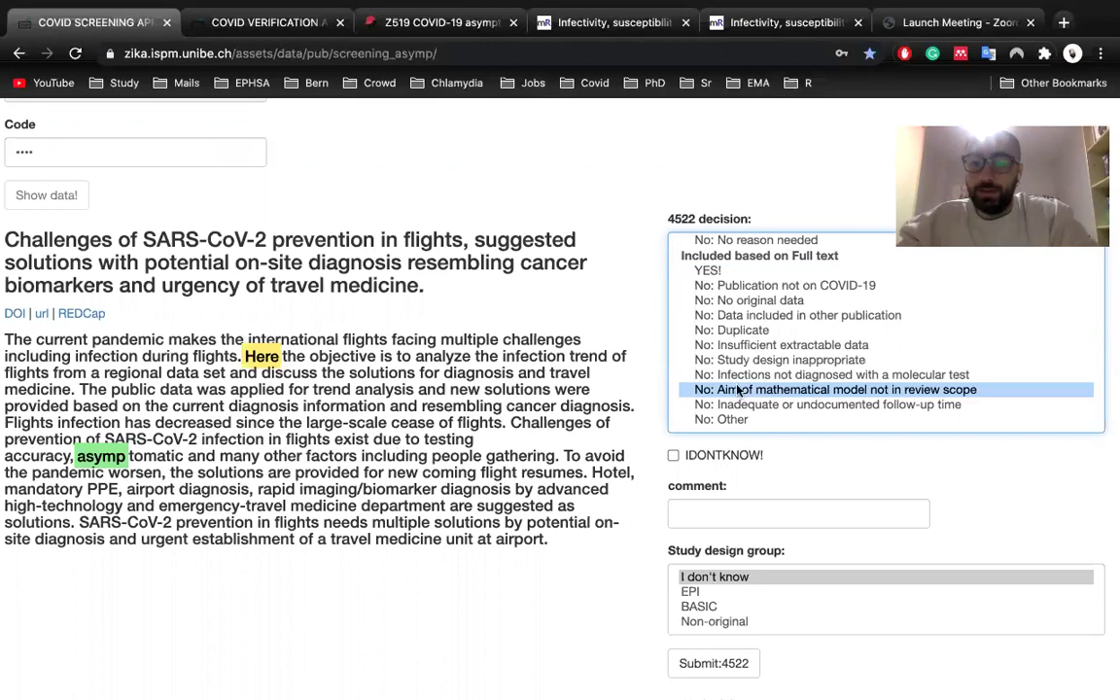
click(741, 330)
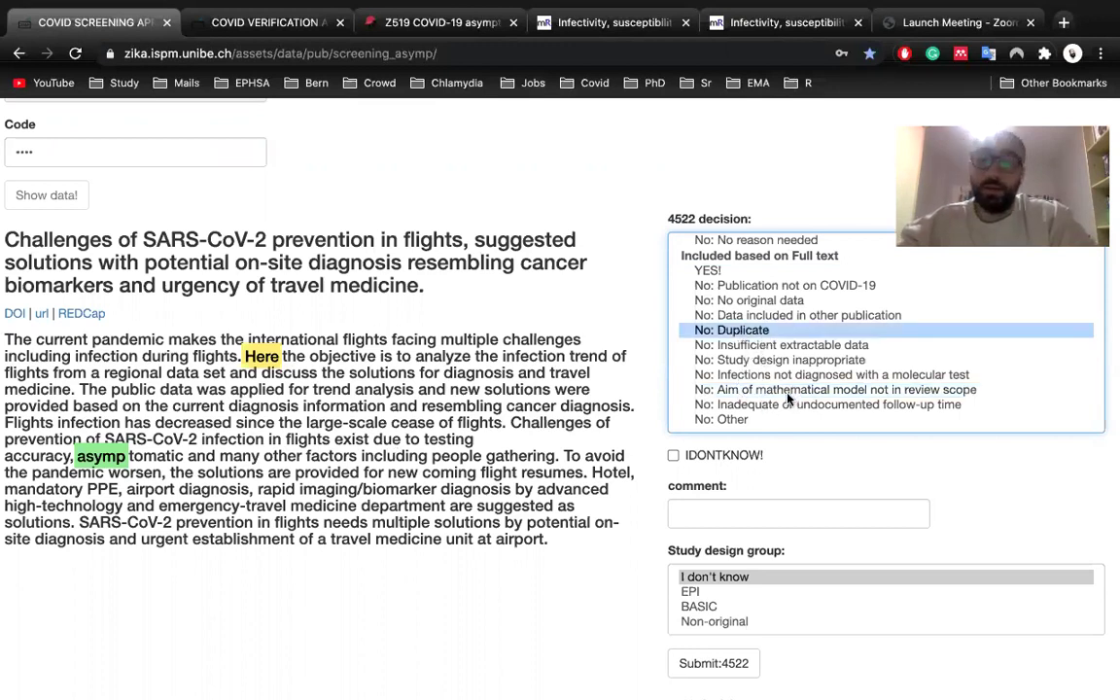
click(788, 361)
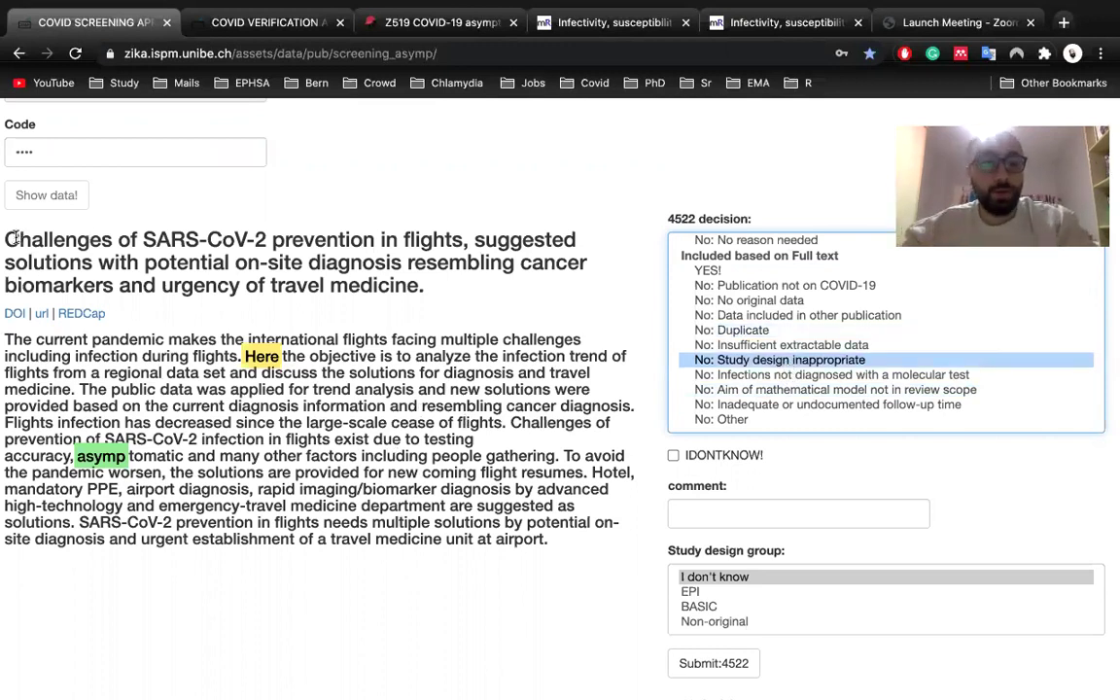
- Open the first article's DOI link in a new tab, examine its publisher page, and return to the screening form
drag(10, 237, 341, 340)
click(17, 328)
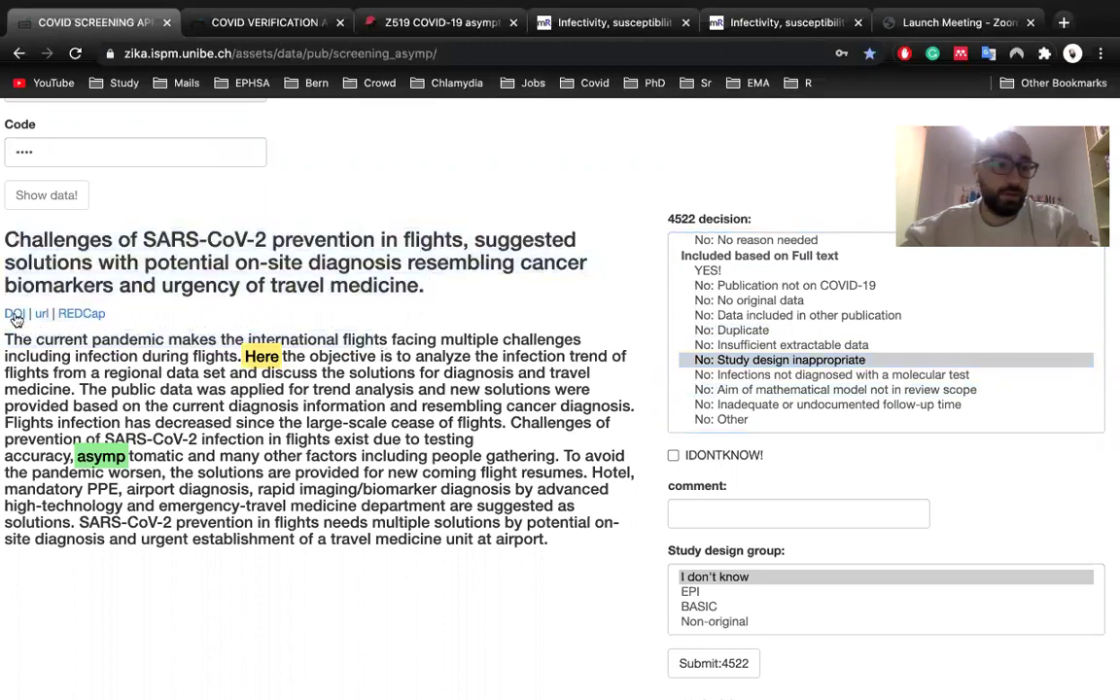
right_click(14, 313)
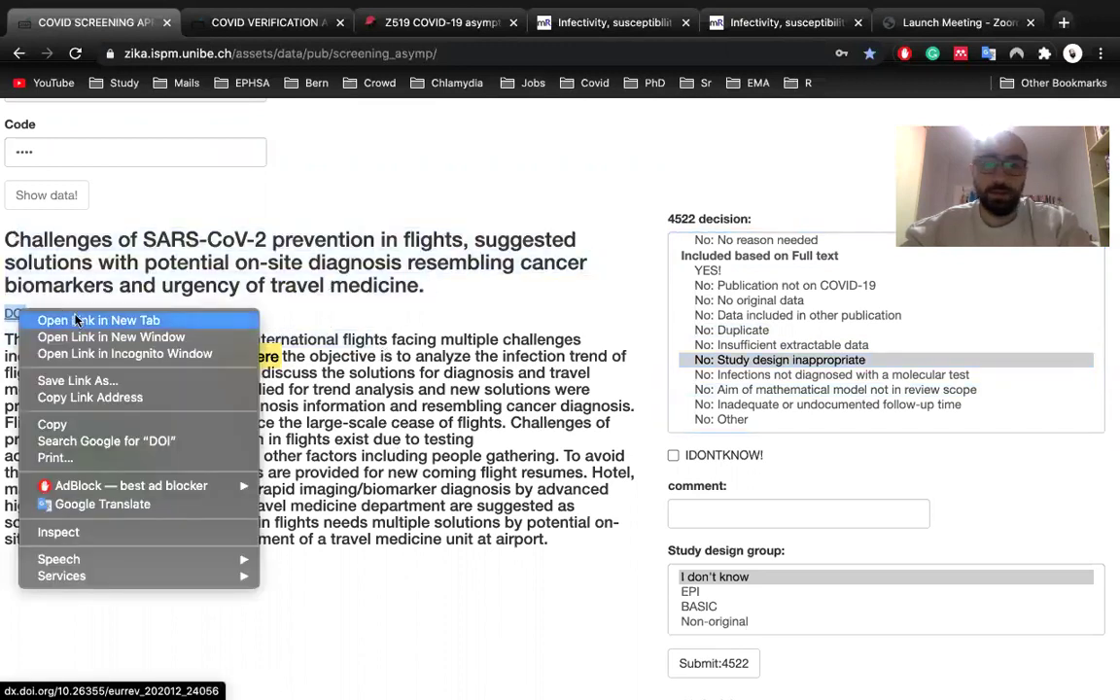
key(Escape)
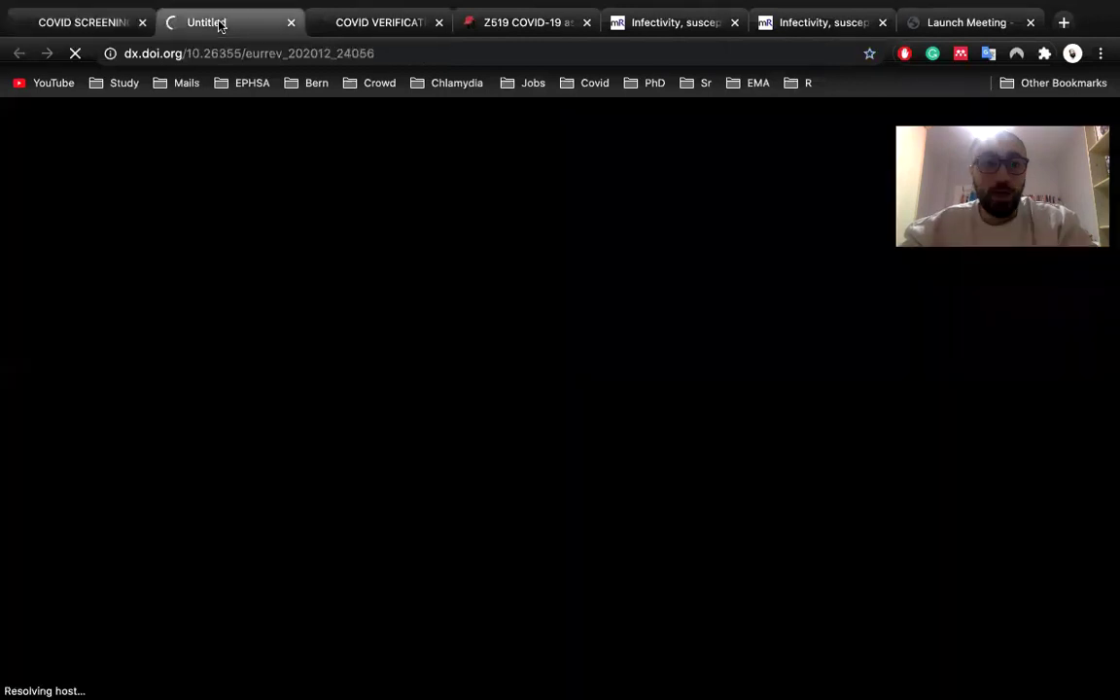
click(220, 22)
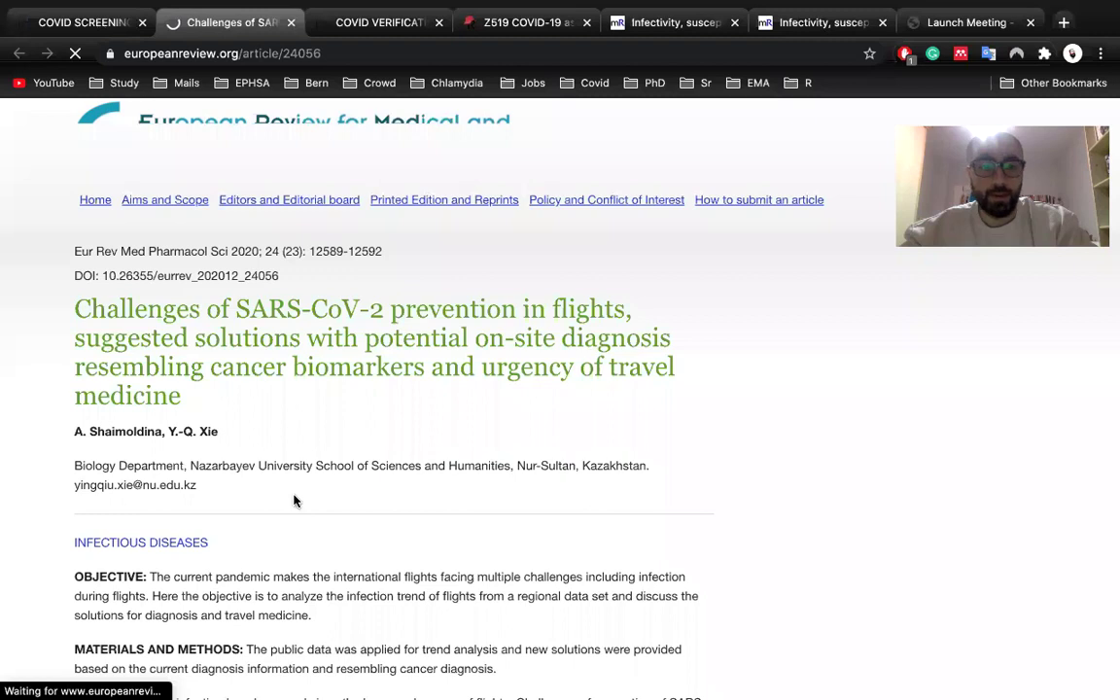
scroll(294, 501, down, 5)
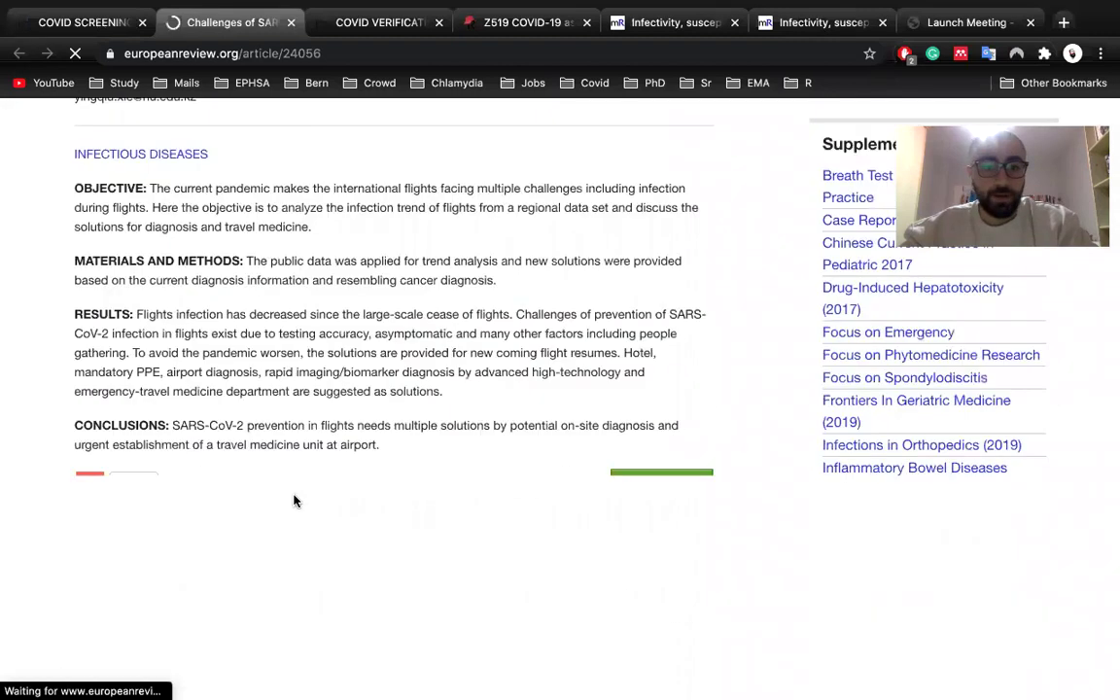
scroll(295, 501, down, 1)
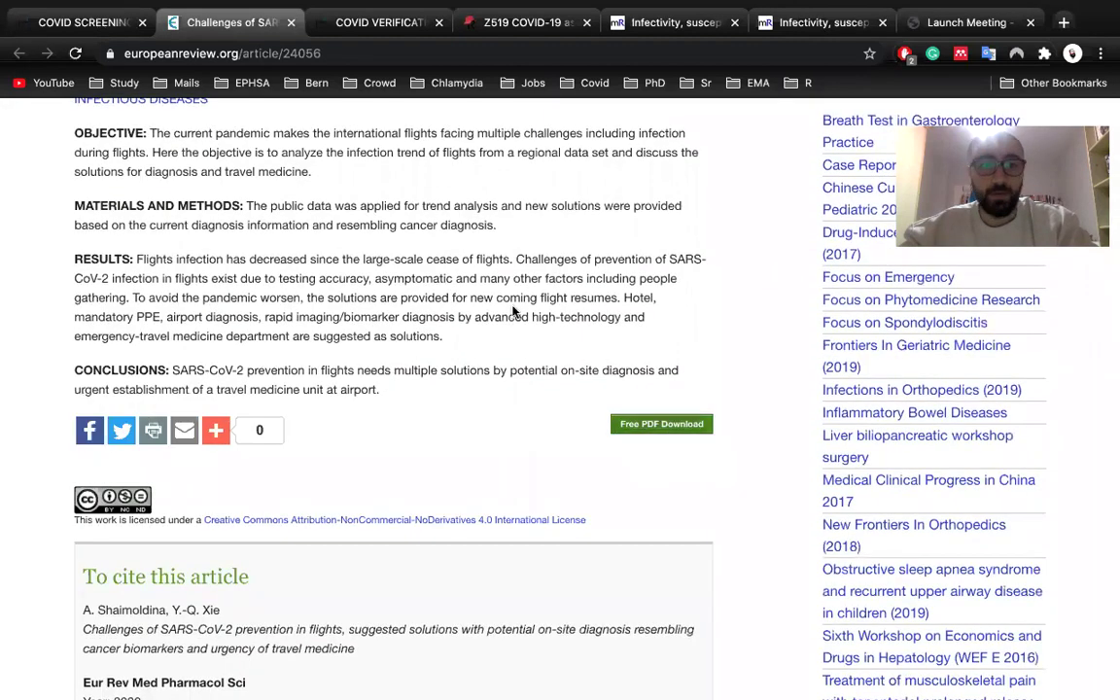
scroll(514, 312, up, 4)
click(104, 25)
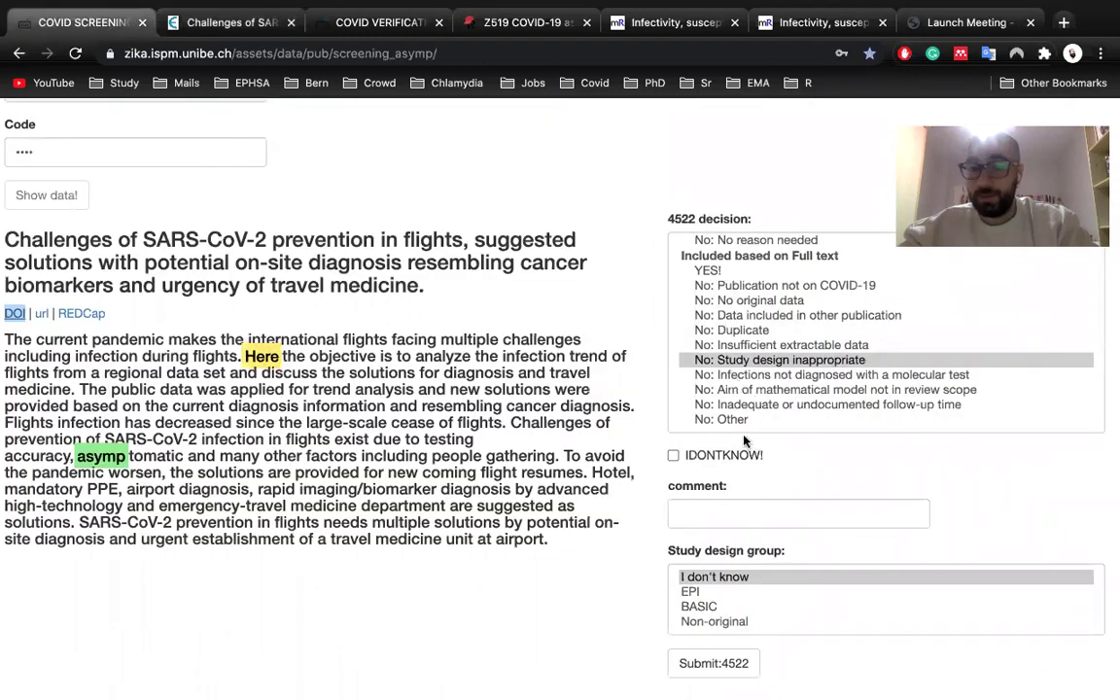
- Examine the comment field and the study design group options for record 4522 alongside its abstract
scroll(743, 438, down, 2)
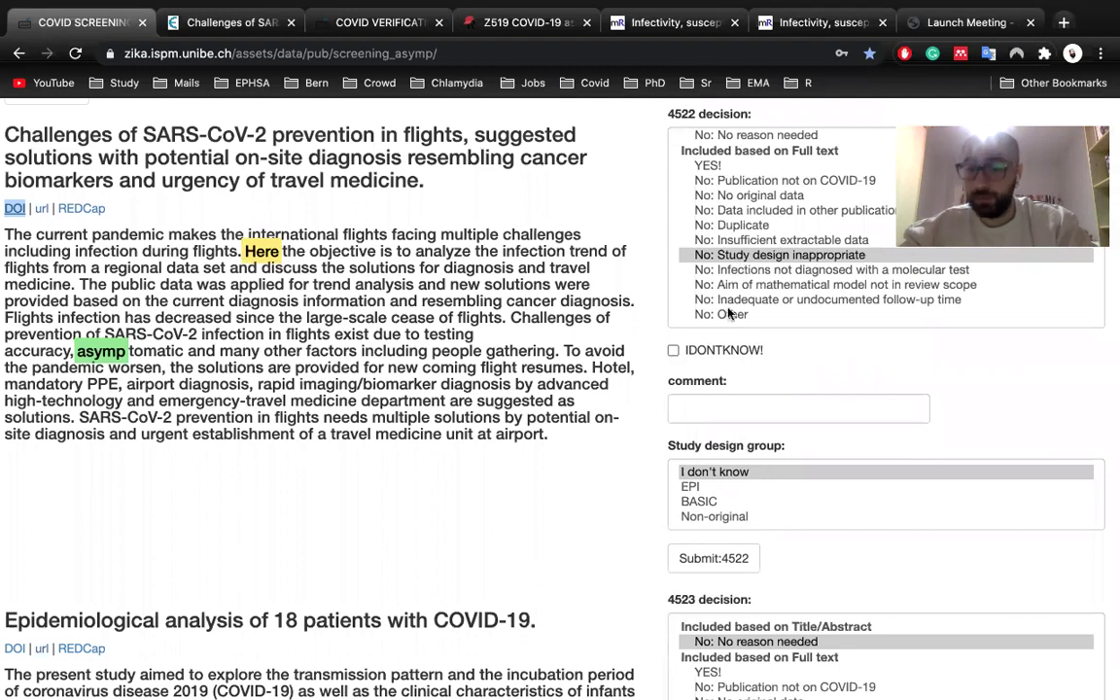
click(703, 411)
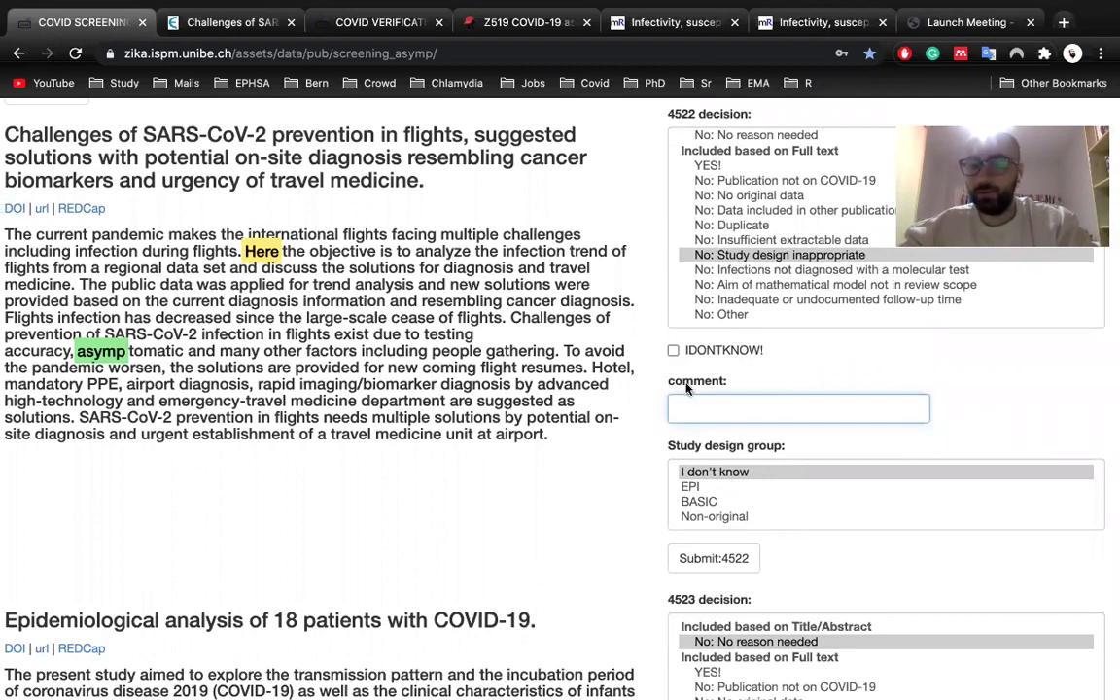
drag(669, 381, 729, 389)
click(725, 399)
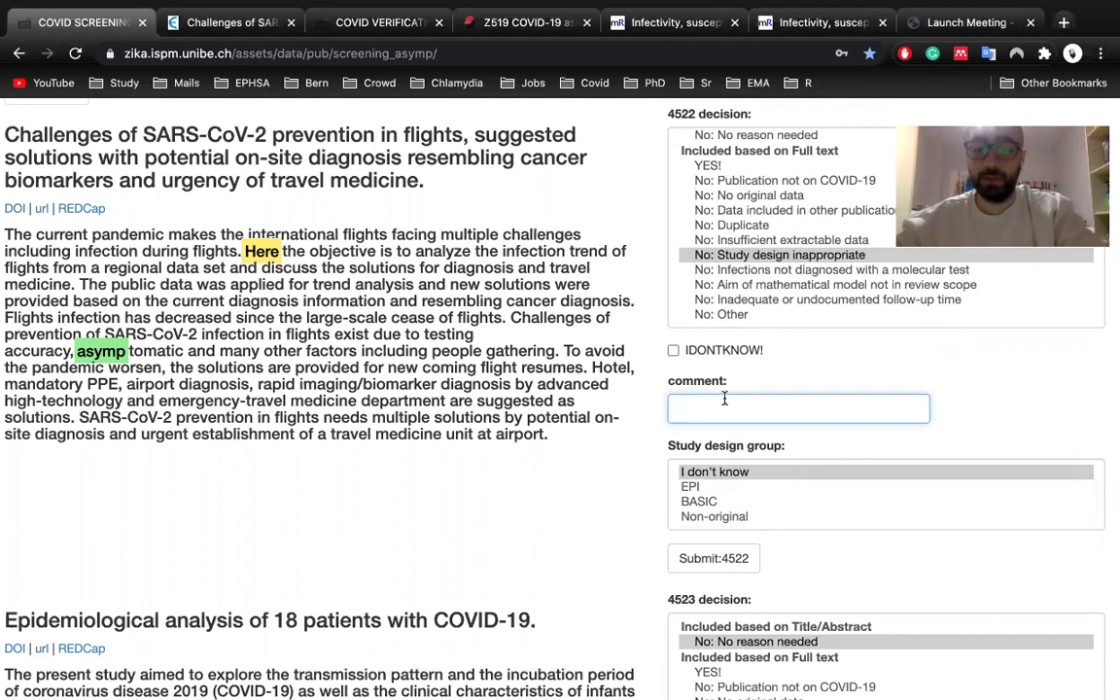
scroll(591, 437, down, 2)
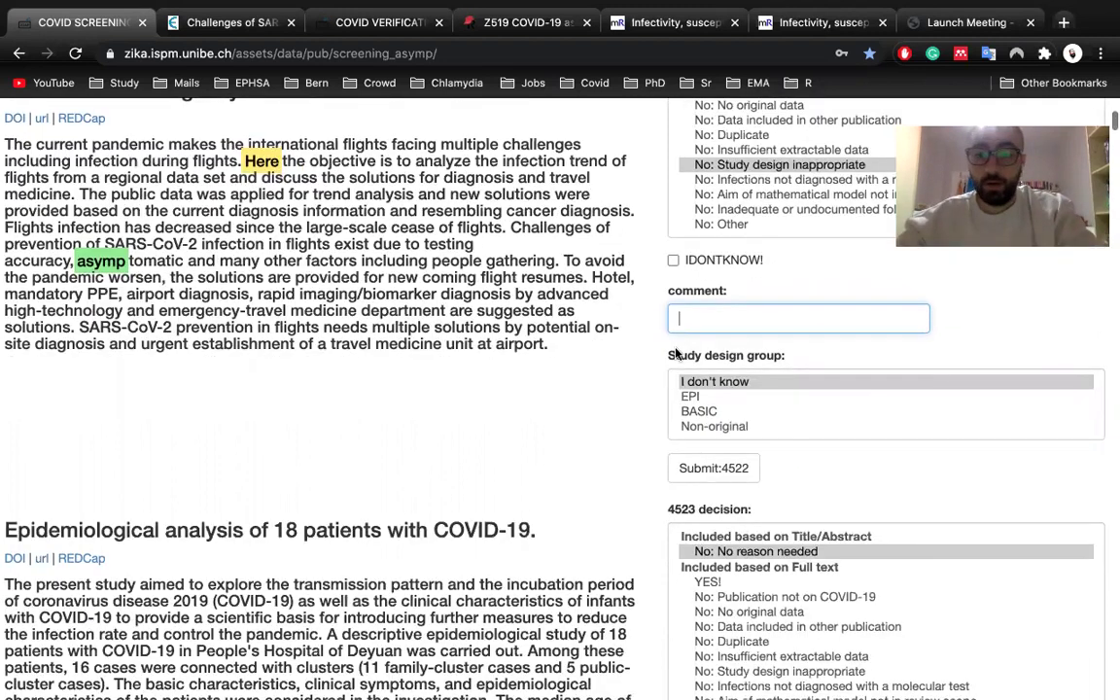
drag(669, 356, 771, 361)
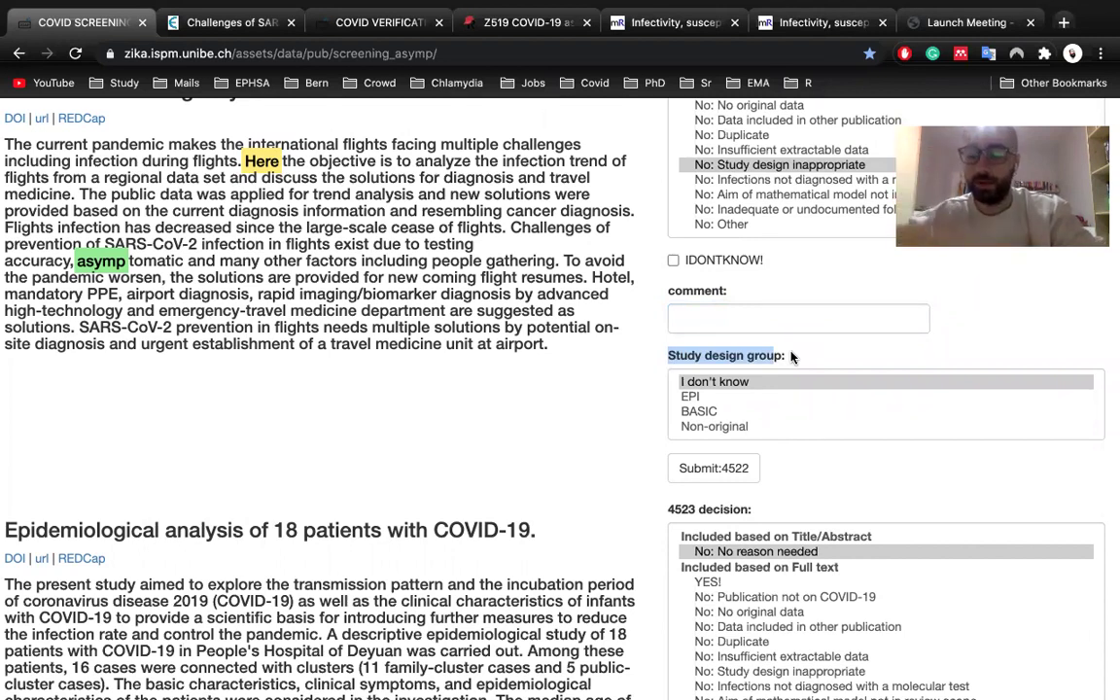
click(476, 291)
scroll(430, 314, up, 1)
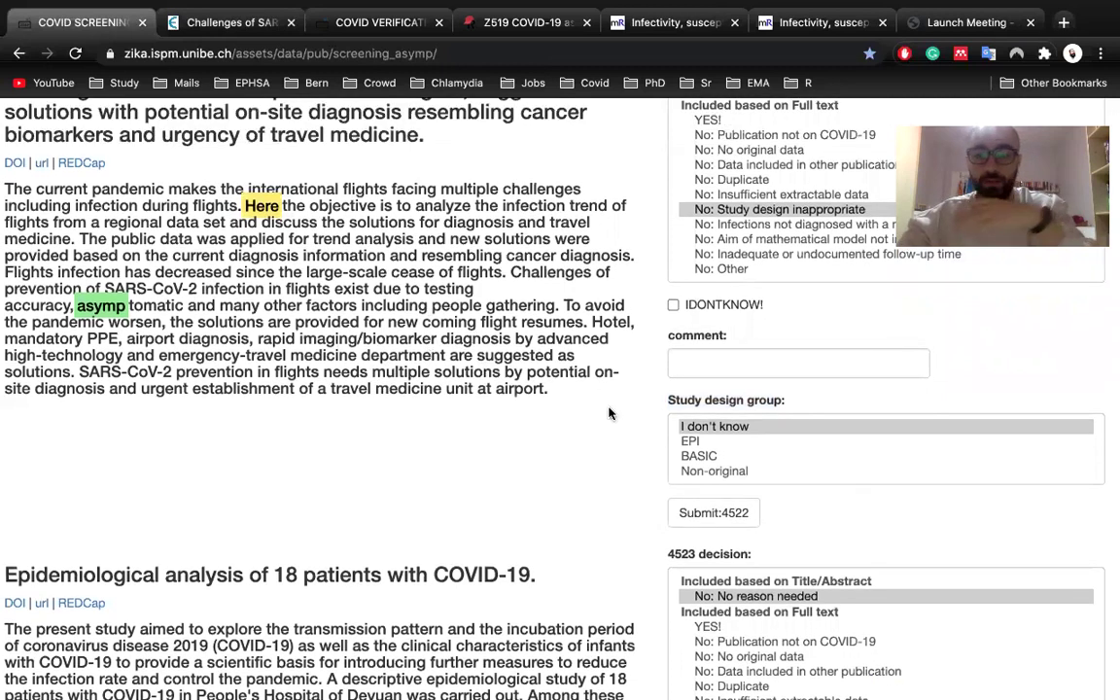
scroll(396, 386, up, 1)
scroll(396, 386, up, 1)
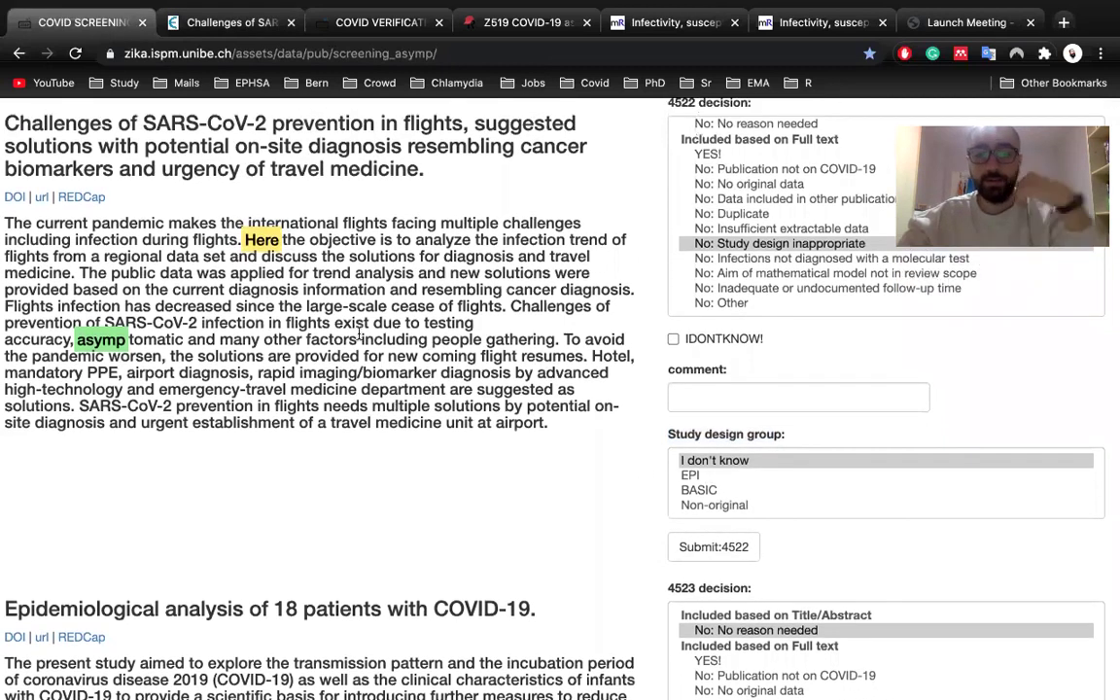
- Try the EPI and BASIC study design groups for record 4522, and settle on Non-original
click(707, 477)
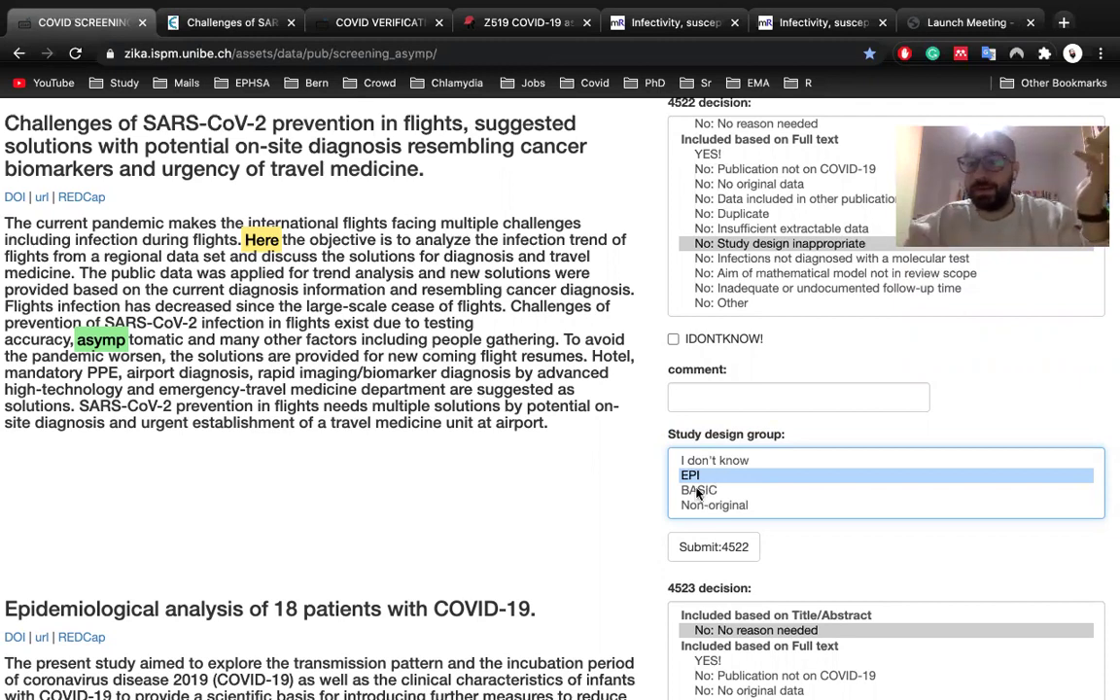
click(697, 491)
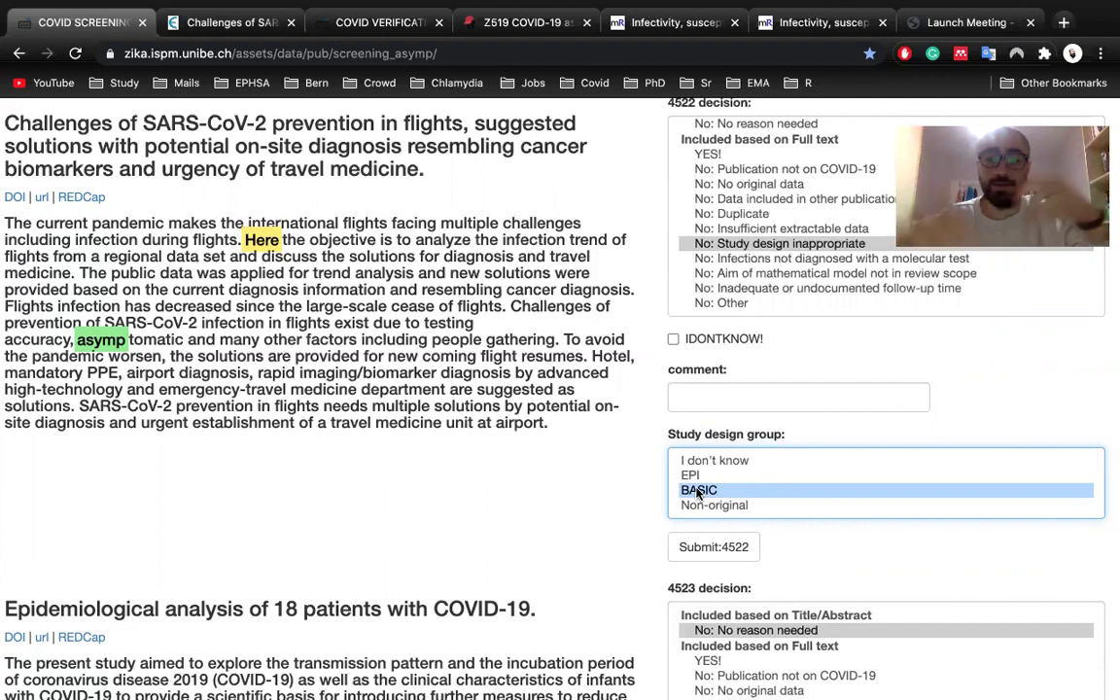
click(708, 505)
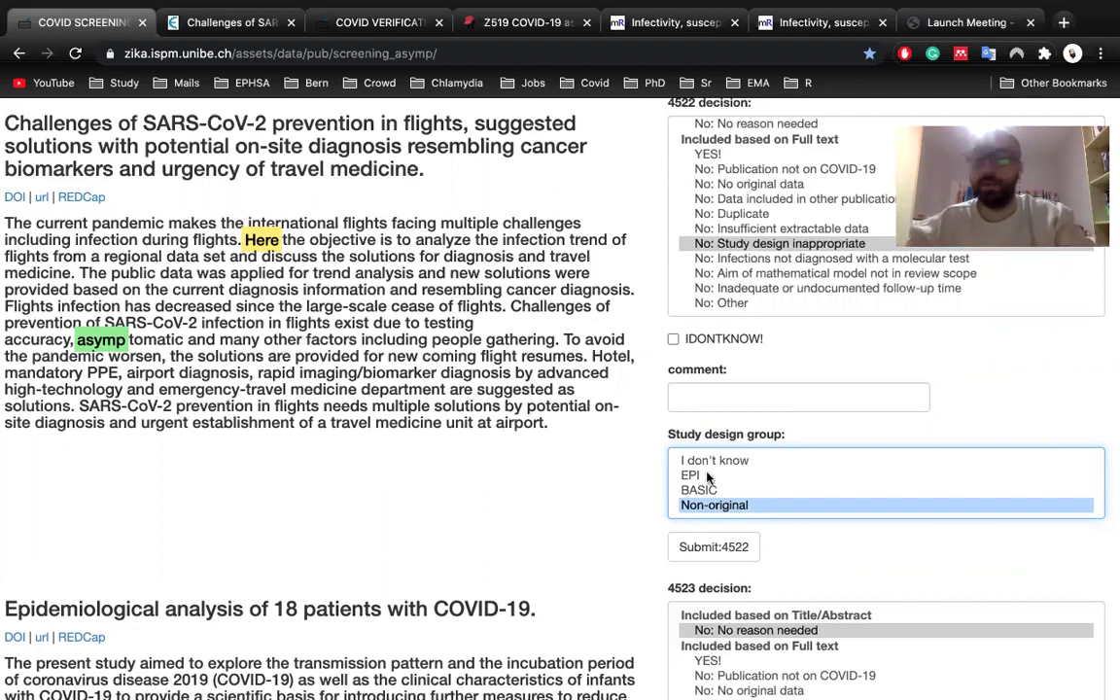
click(707, 476)
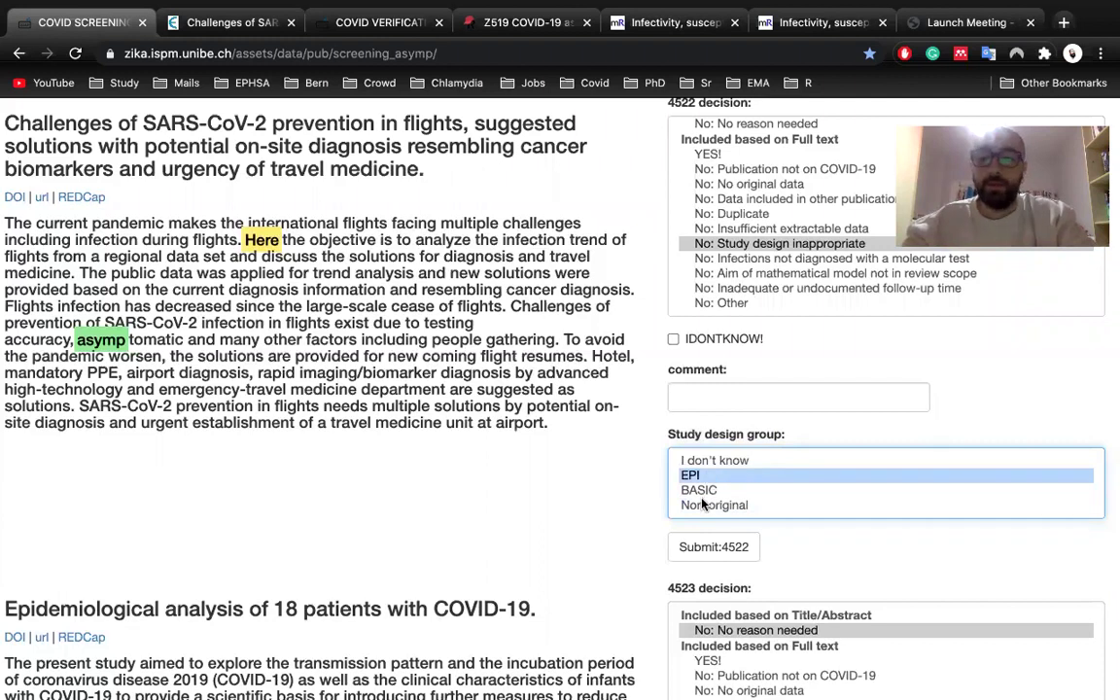
click(704, 506)
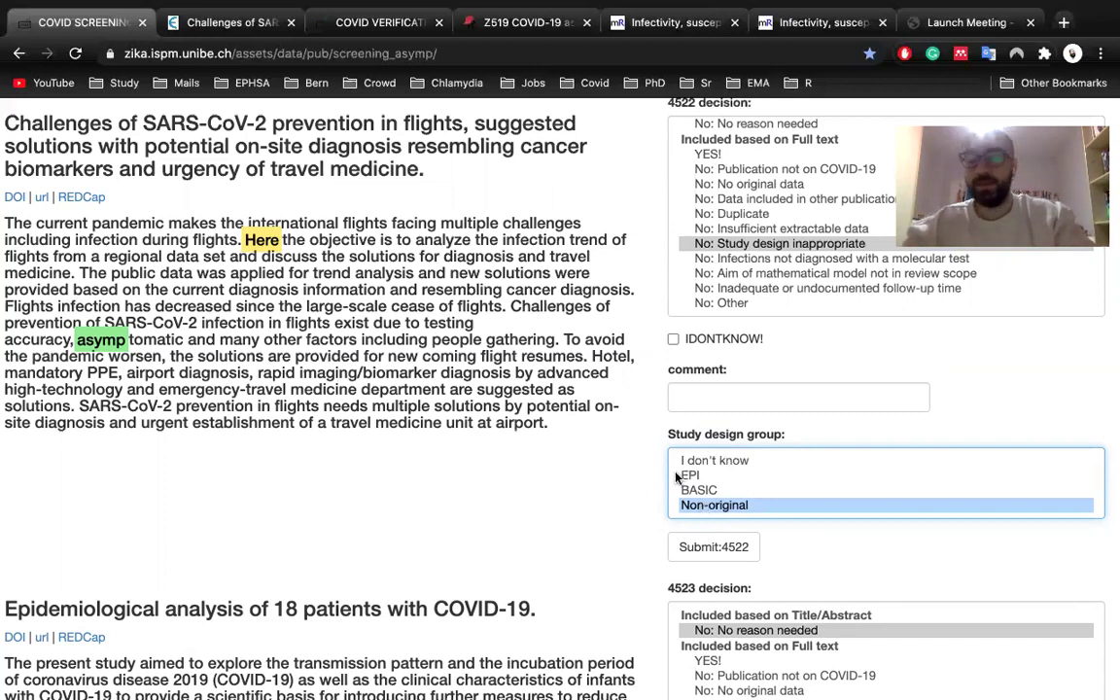
scroll(608, 411, down, 2)
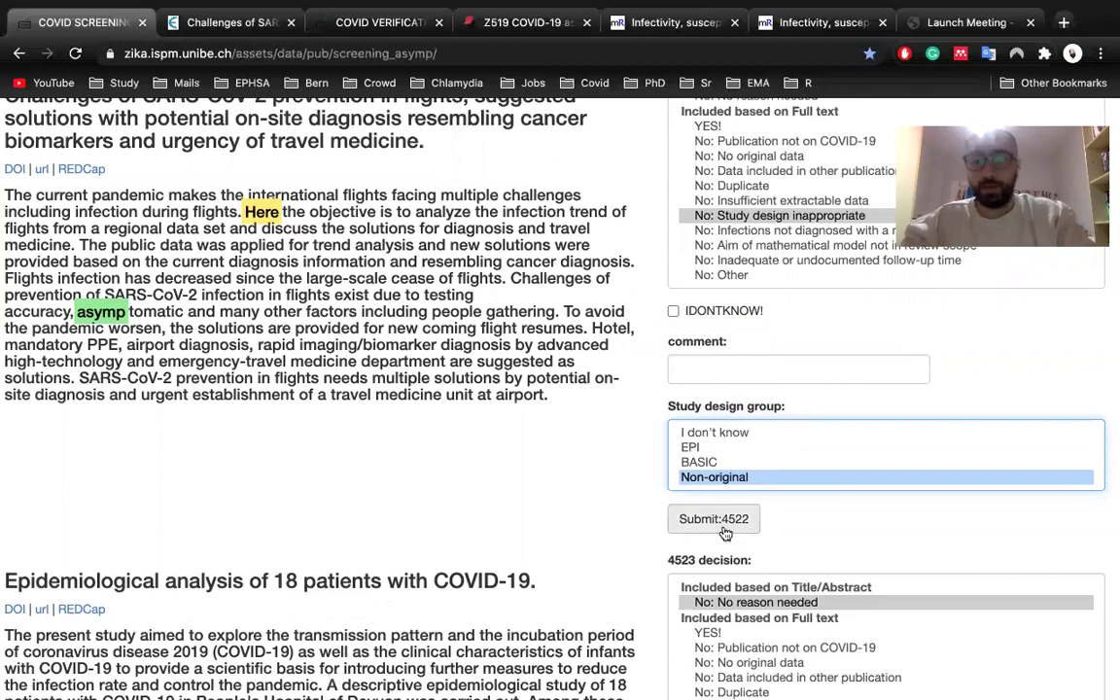
- Close the article's publisher page and log in to the COVID verification app as user MI with the access code to show the data
scroll(367, 260, up, 4)
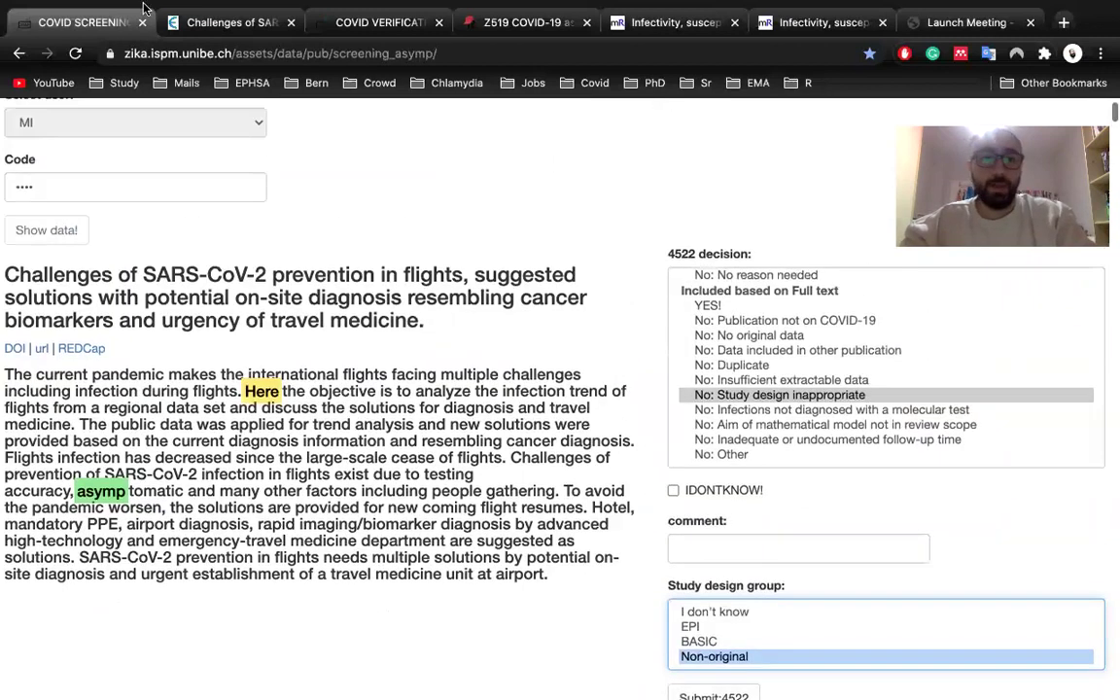
click(291, 28)
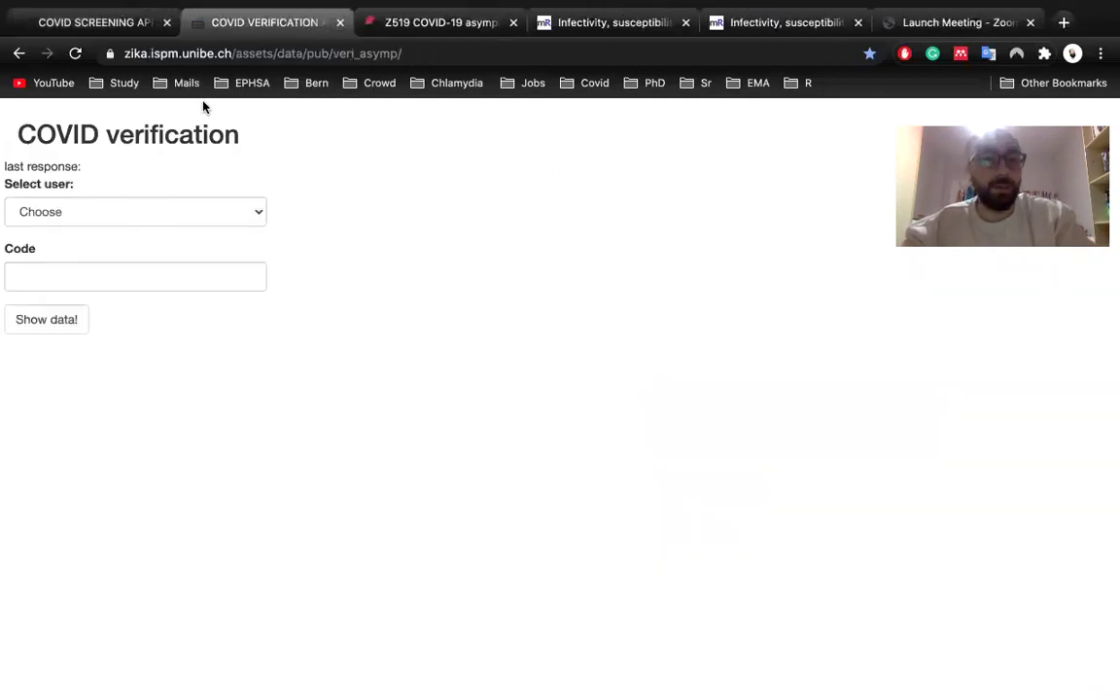
click(132, 212)
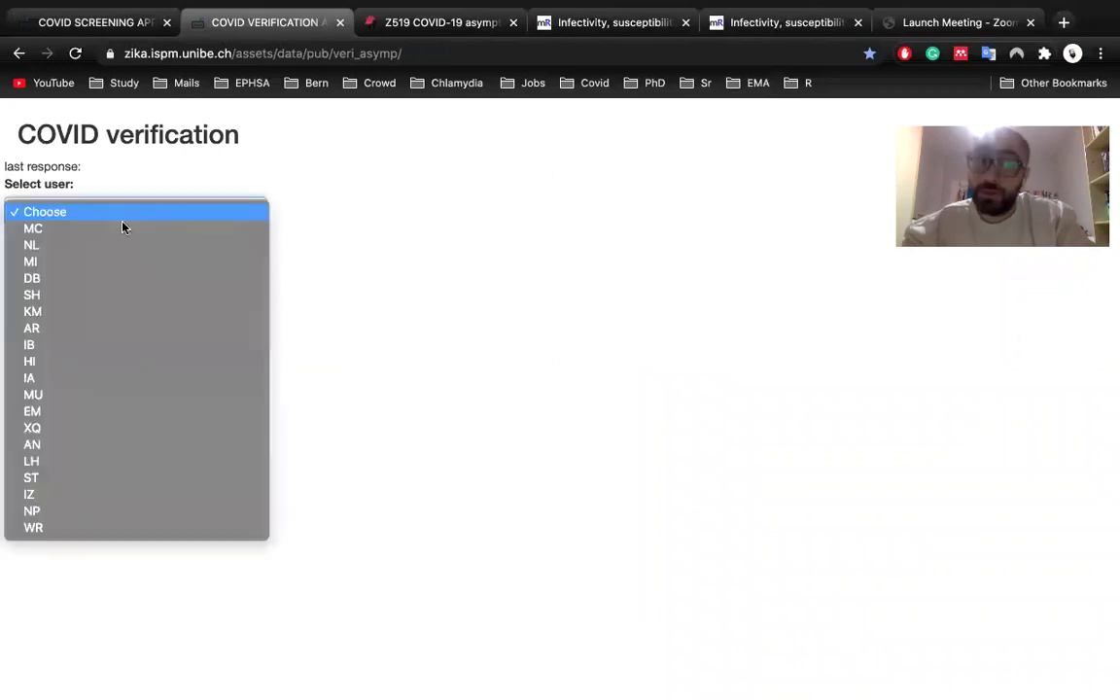
click(102, 258)
click(68, 275)
text(••••)
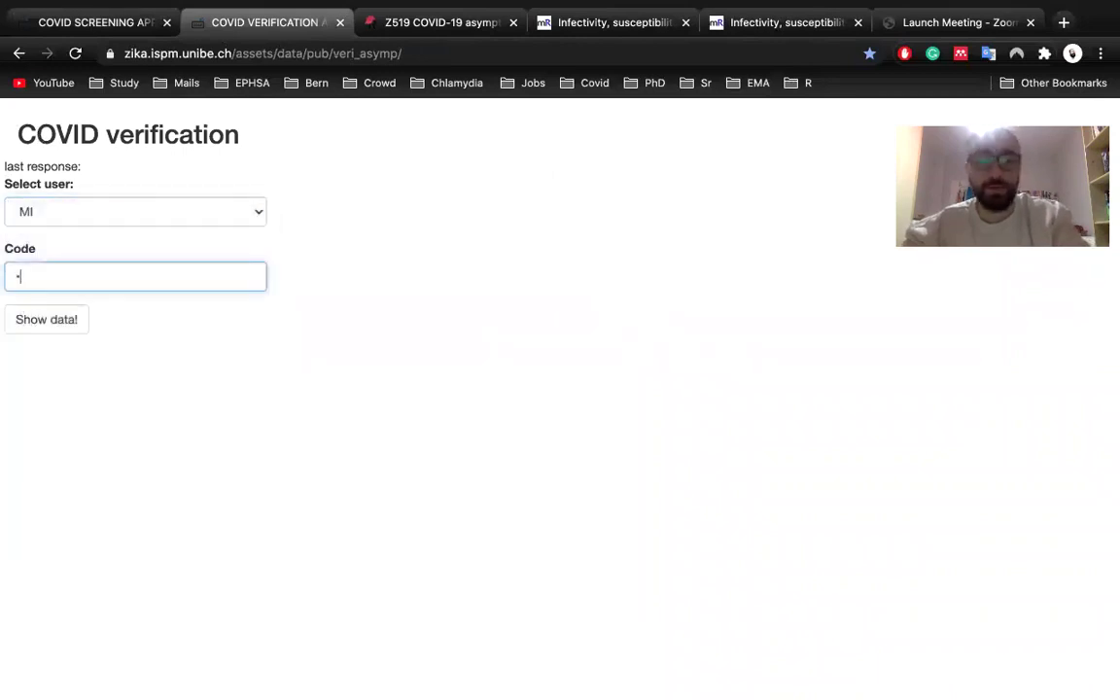
click(45, 324)
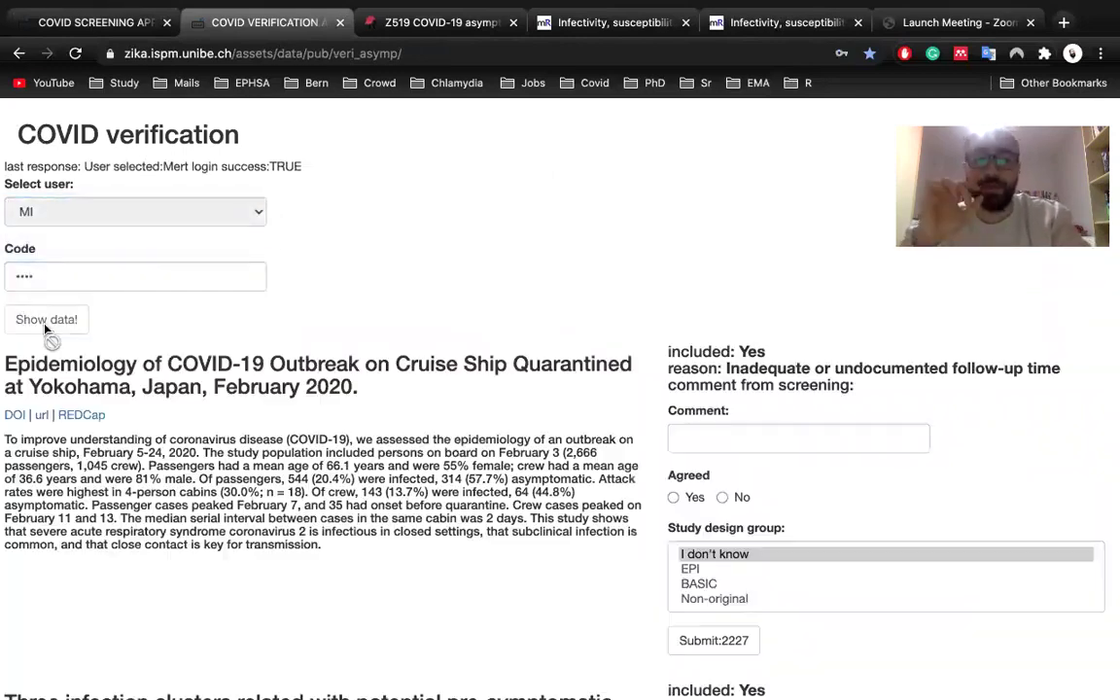
- Examine the inclusion decision, exclusion reason and screening comment for record 2227, the cruise ship outbreak article
scroll(418, 380, down, 4)
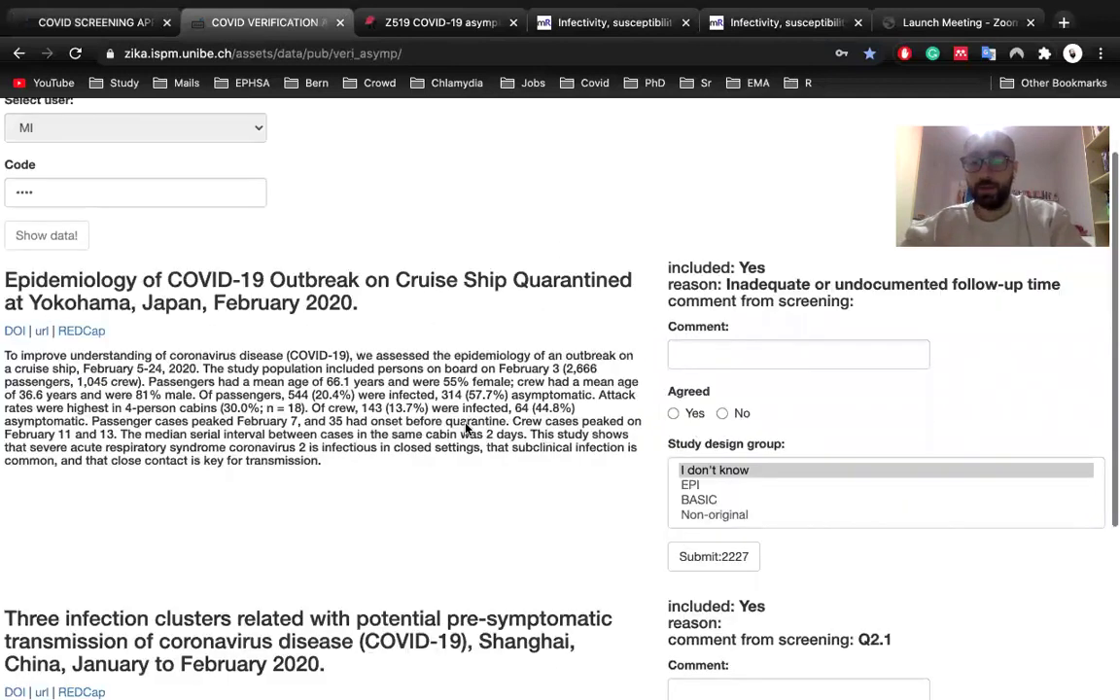
scroll(800, 305, up, 2)
scroll(799, 305, up, 2)
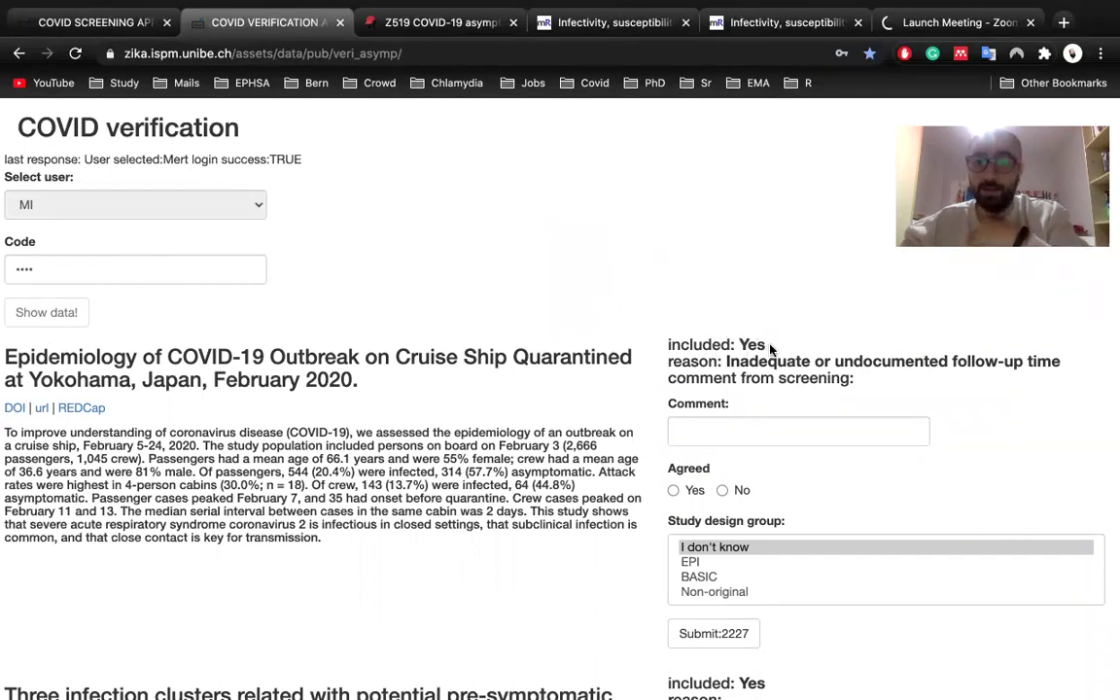
double_click(755, 347)
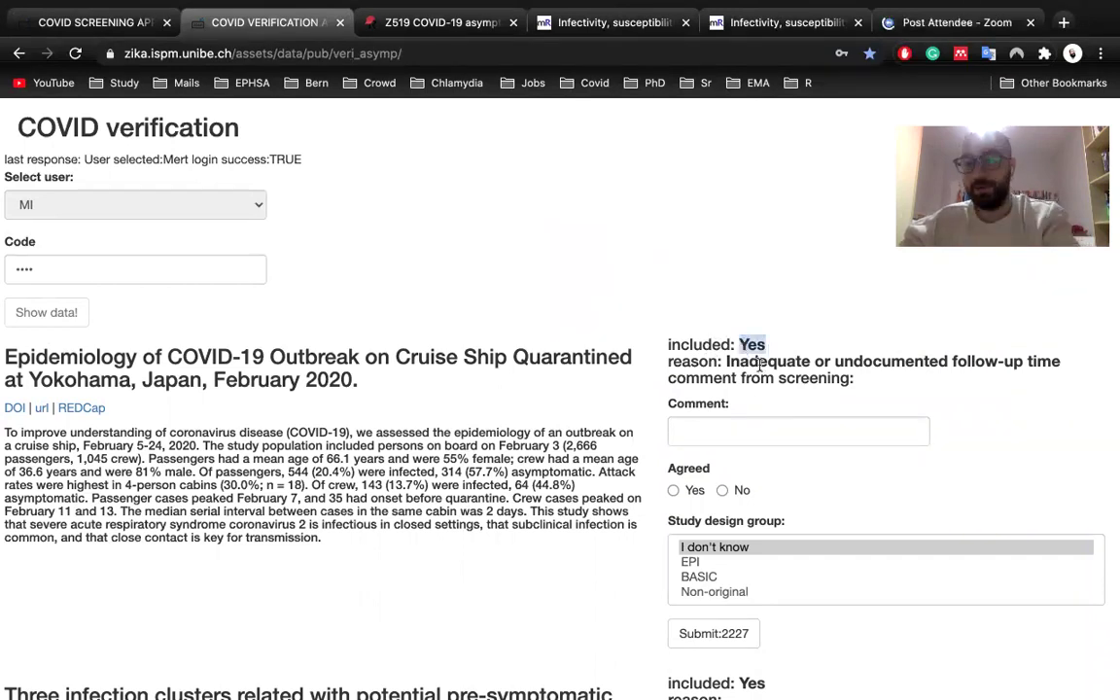
scroll(760, 365, down, 2)
drag(681, 290, 891, 380)
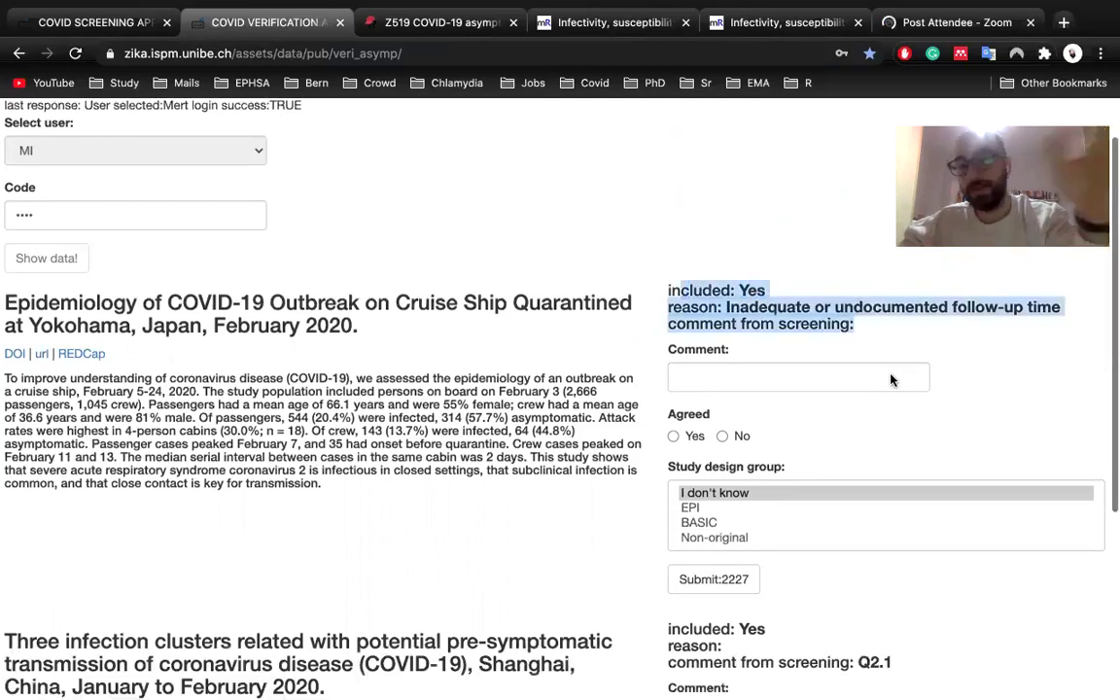
scroll(892, 381, down, 1)
click(708, 283)
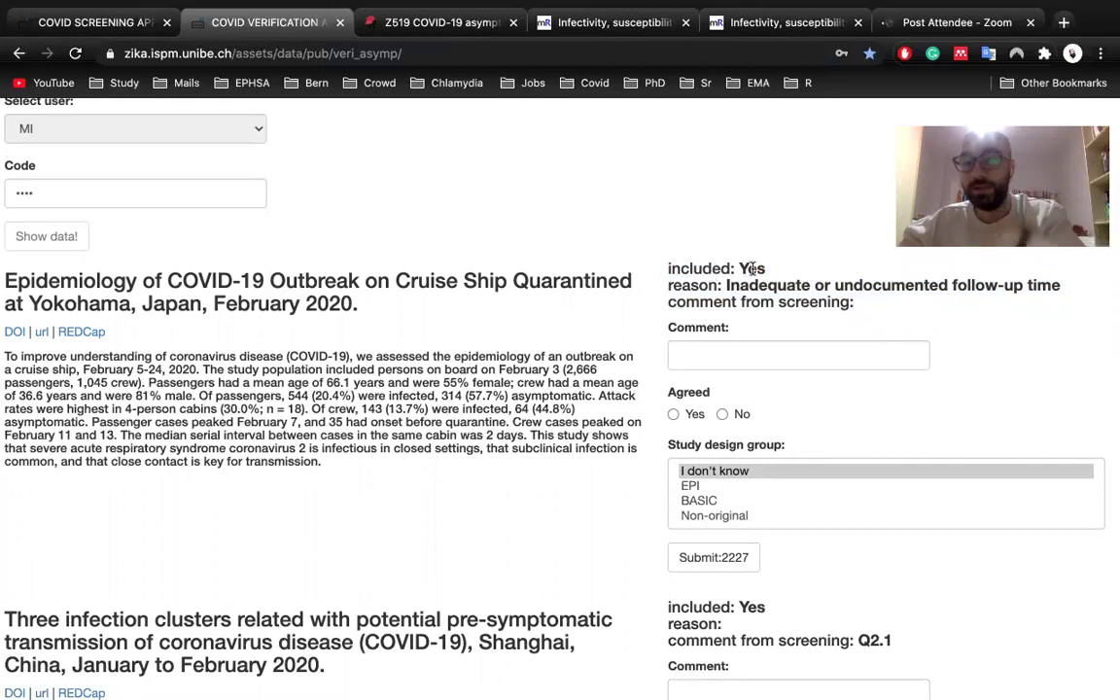
drag(741, 270, 778, 270)
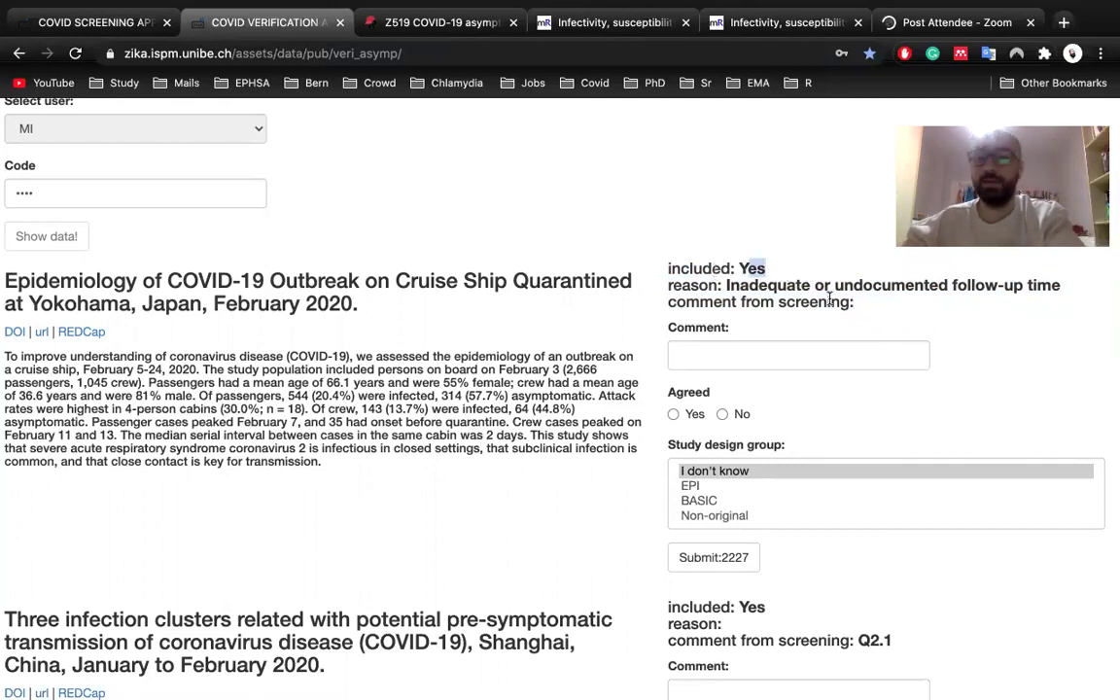
click(707, 281)
drag(667, 286, 940, 306)
- Examine the inclusion decision, reason, screening comment and empty comment field for record 2239 on the Shanghai infection clusters
scroll(896, 534, down, 4)
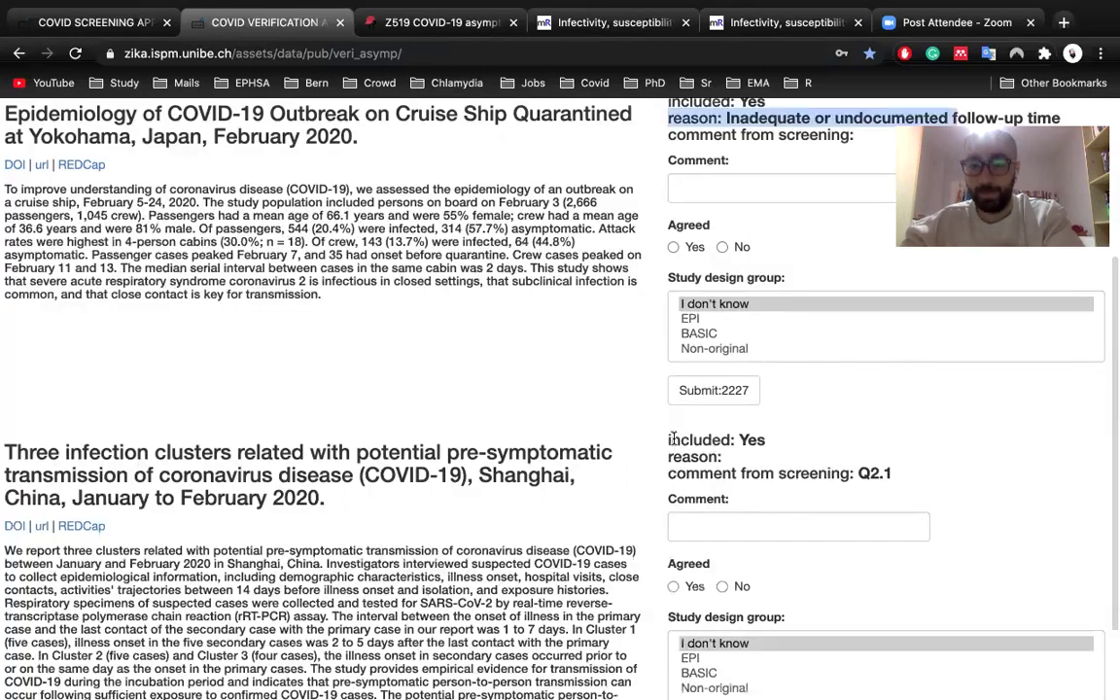
drag(669, 440, 793, 444)
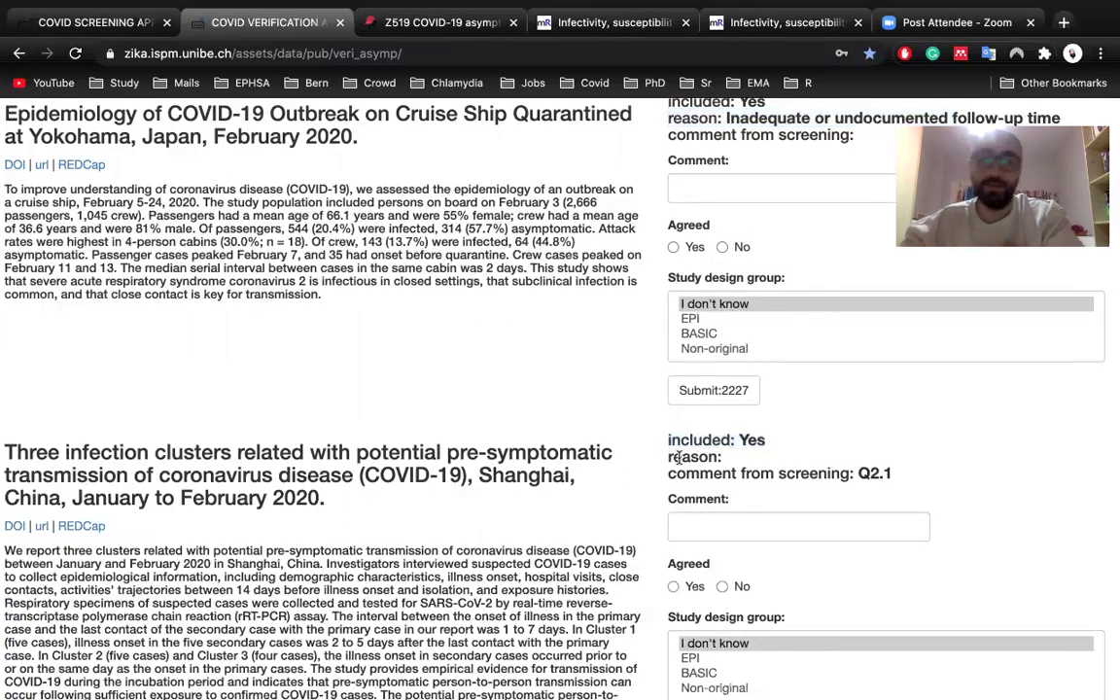
drag(681, 457, 717, 464)
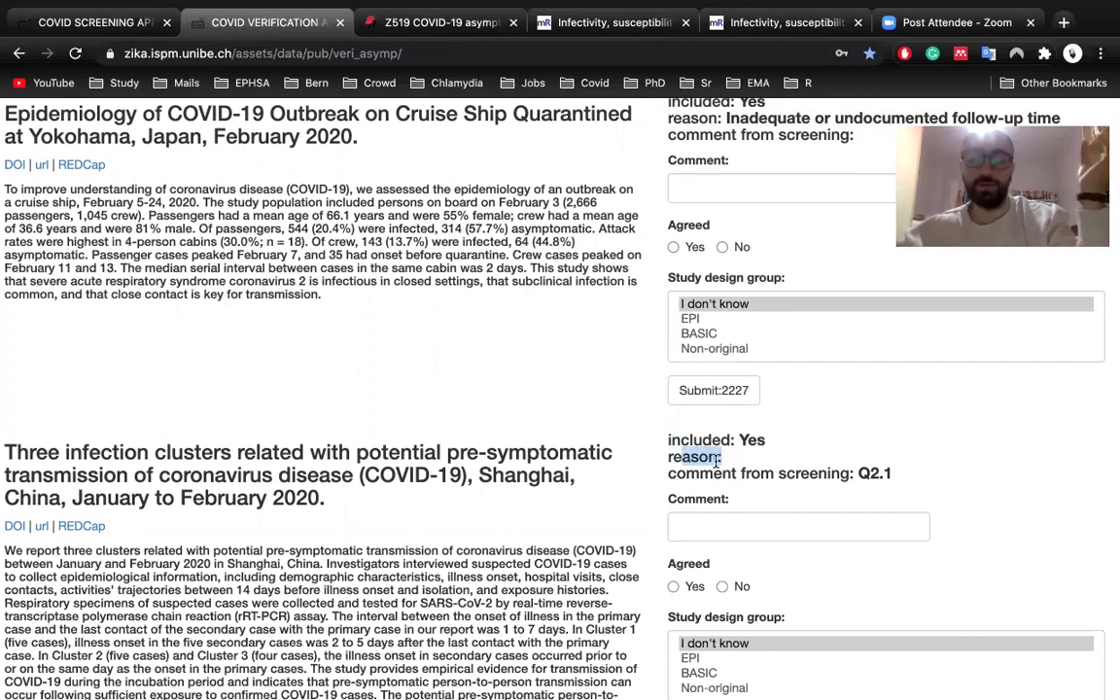
scroll(717, 464, down, 2)
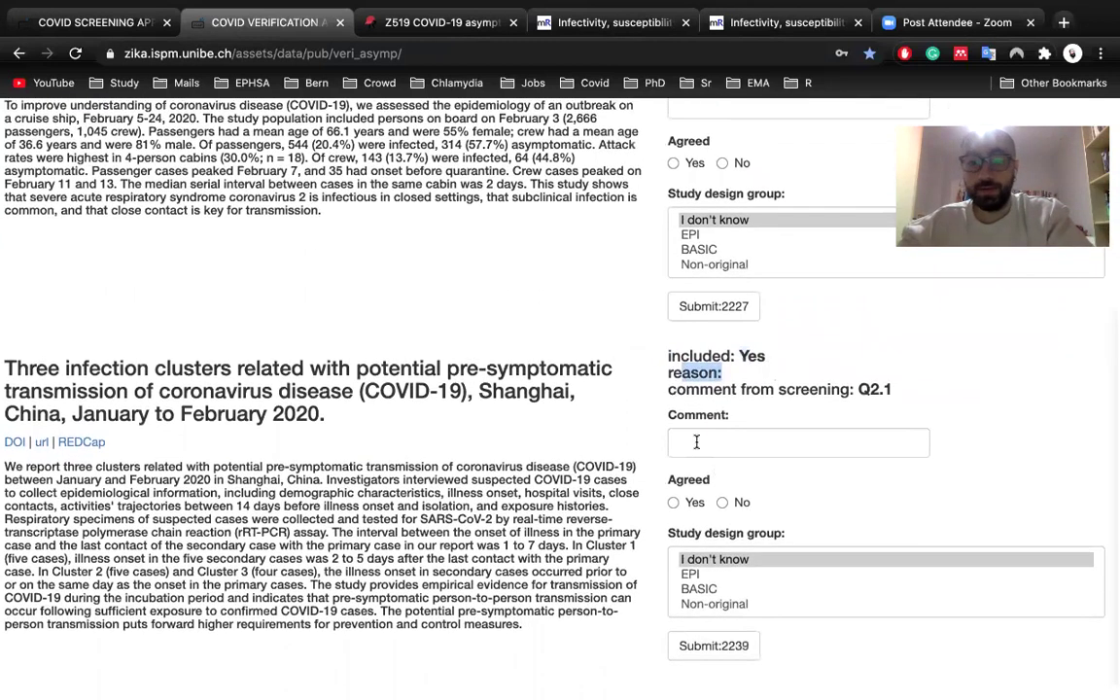
click(696, 442)
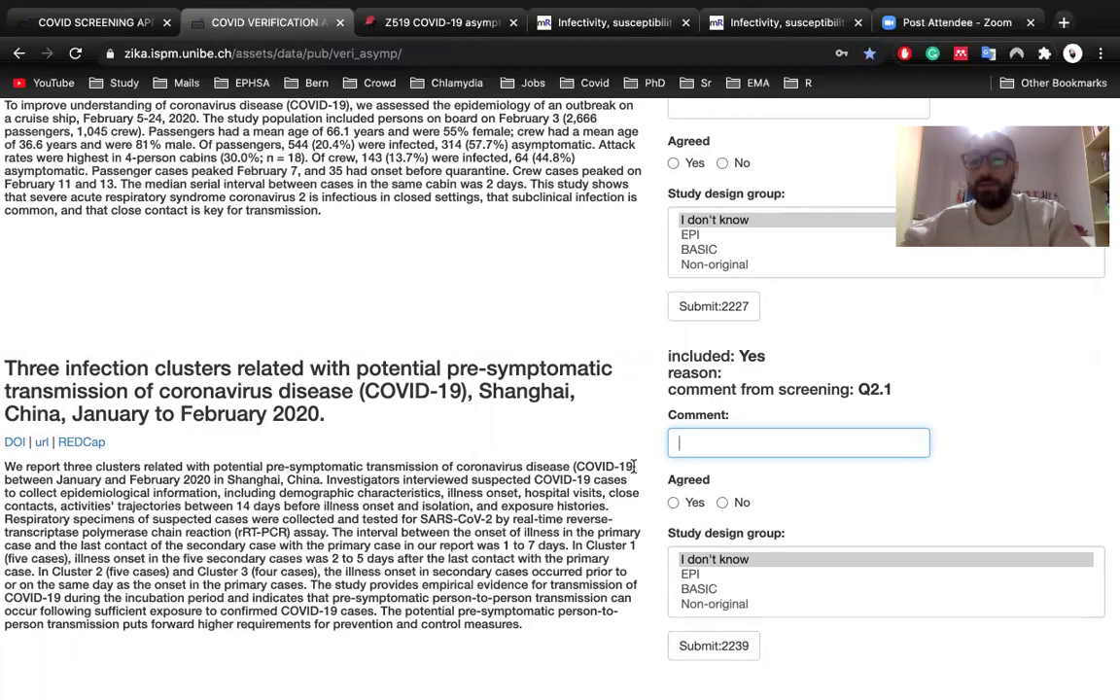
scroll(637, 466, up, 3)
scroll(640, 465, down, 3)
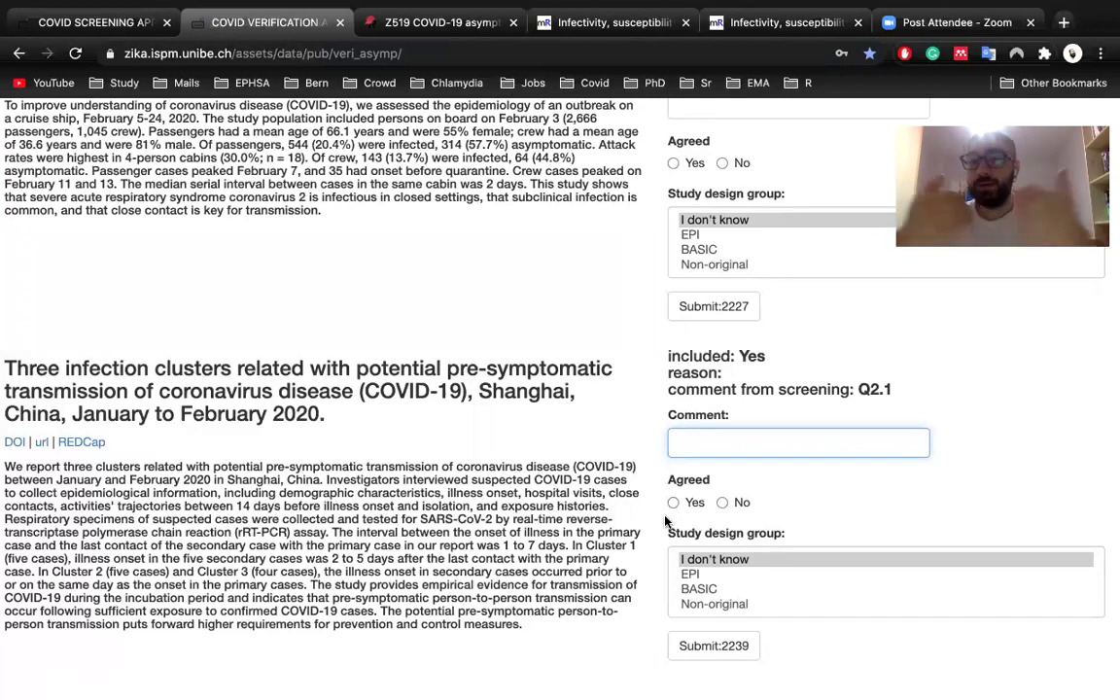
drag(766, 355, 667, 354)
click(668, 354)
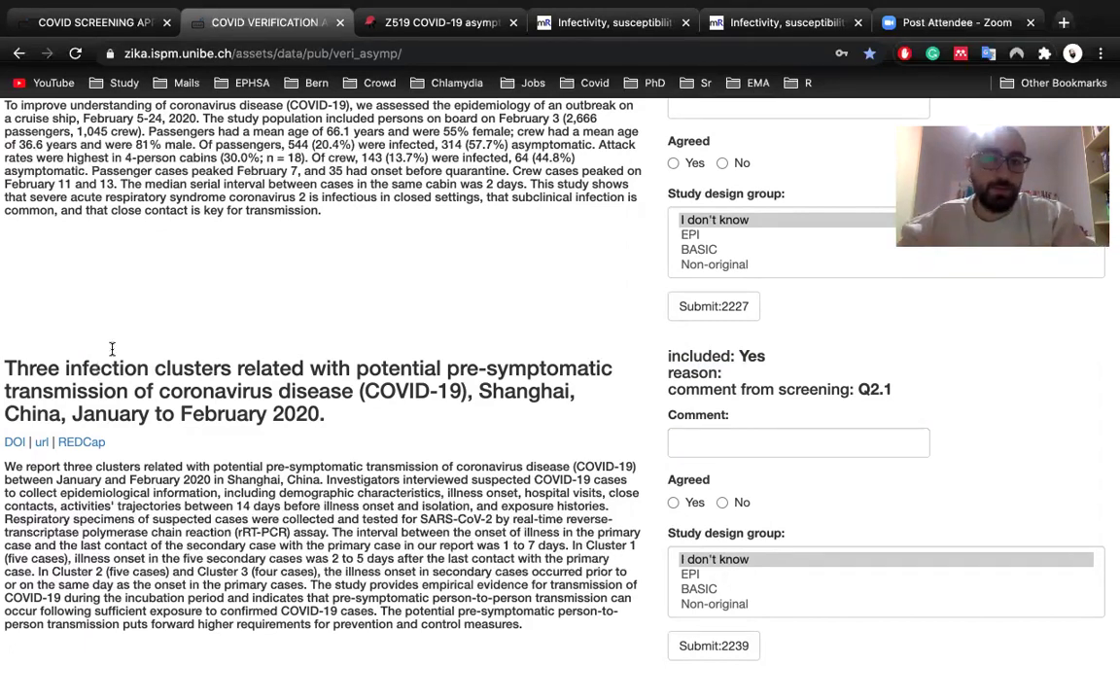
scroll(357, 356, up, 5)
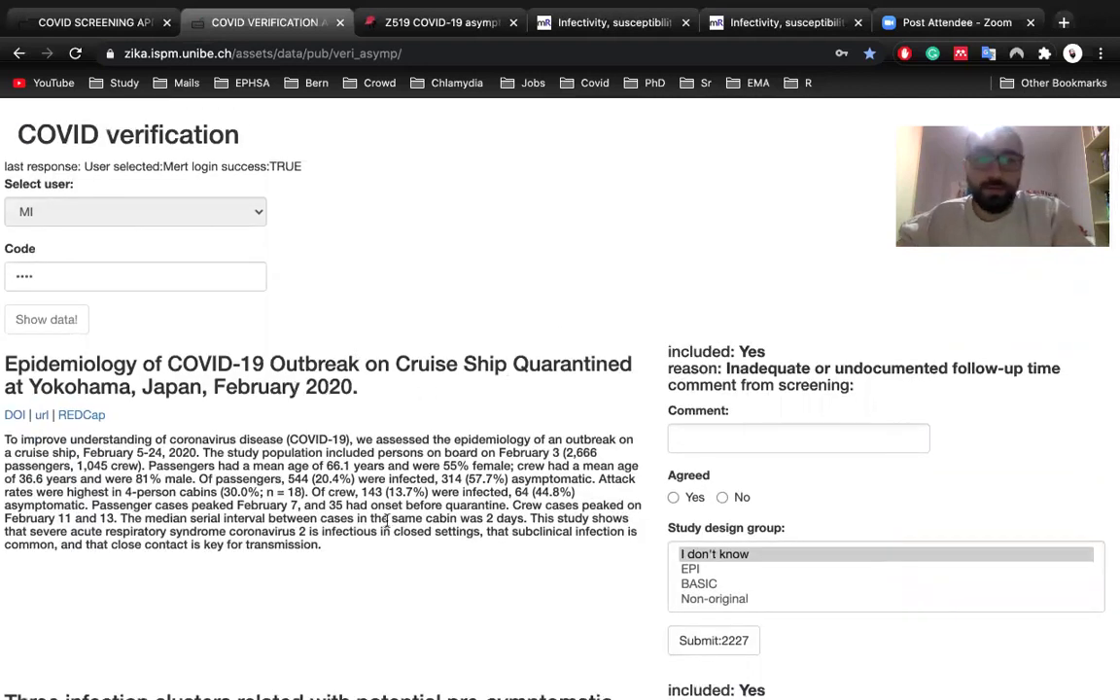
- Switch to the REDCap project and look through its data collection instruments and its list of reports
click(437, 22)
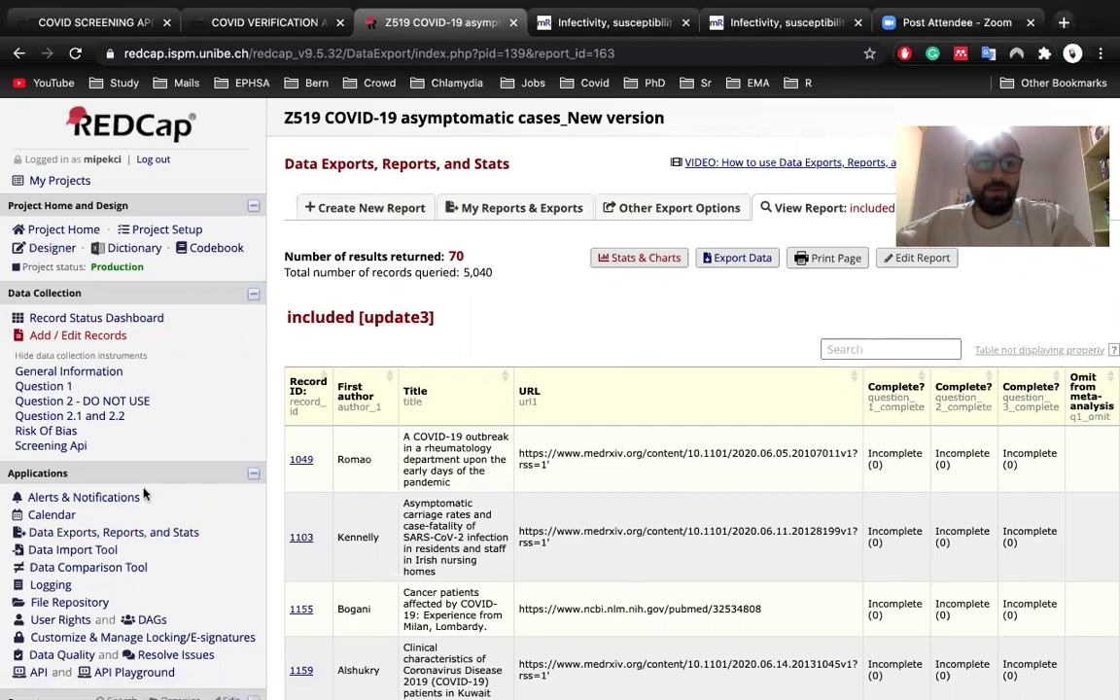
scroll(122, 545, down, 3)
scroll(121, 565, down, 7)
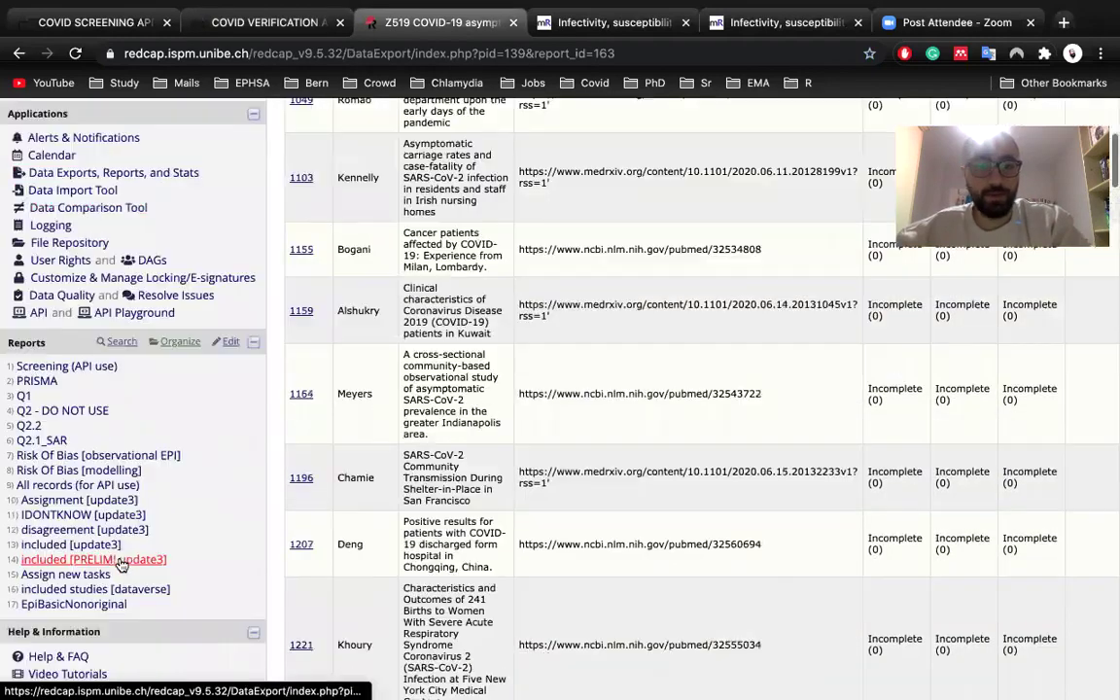
scroll(122, 564, up, 9)
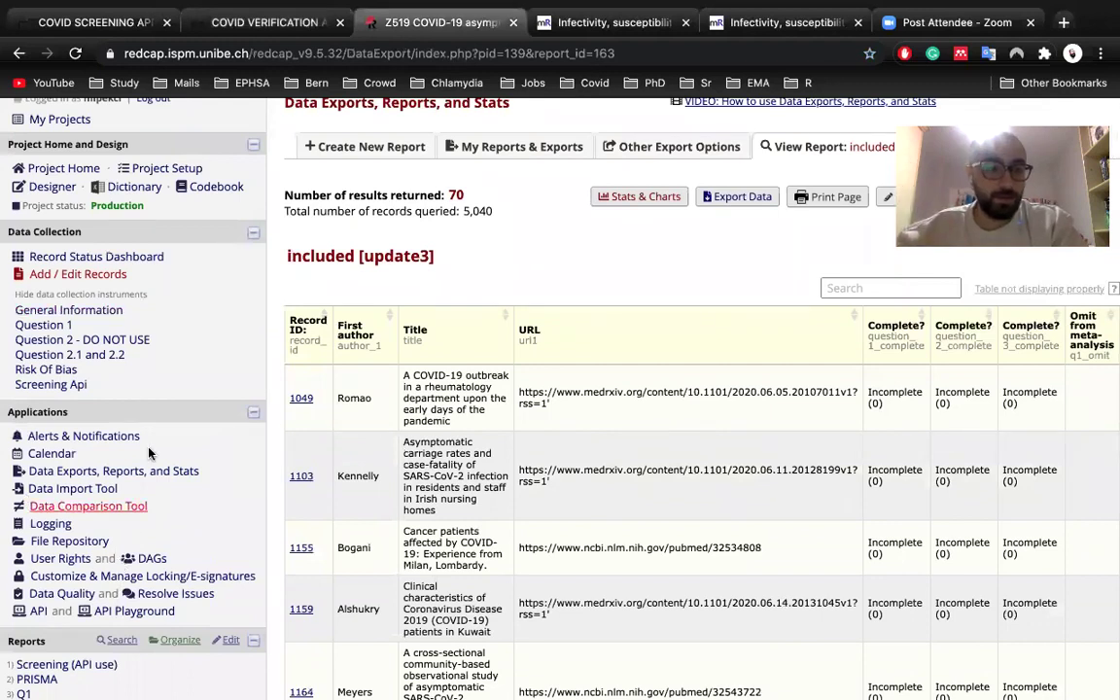
scroll(151, 452, down, 2)
scroll(150, 452, up, 3)
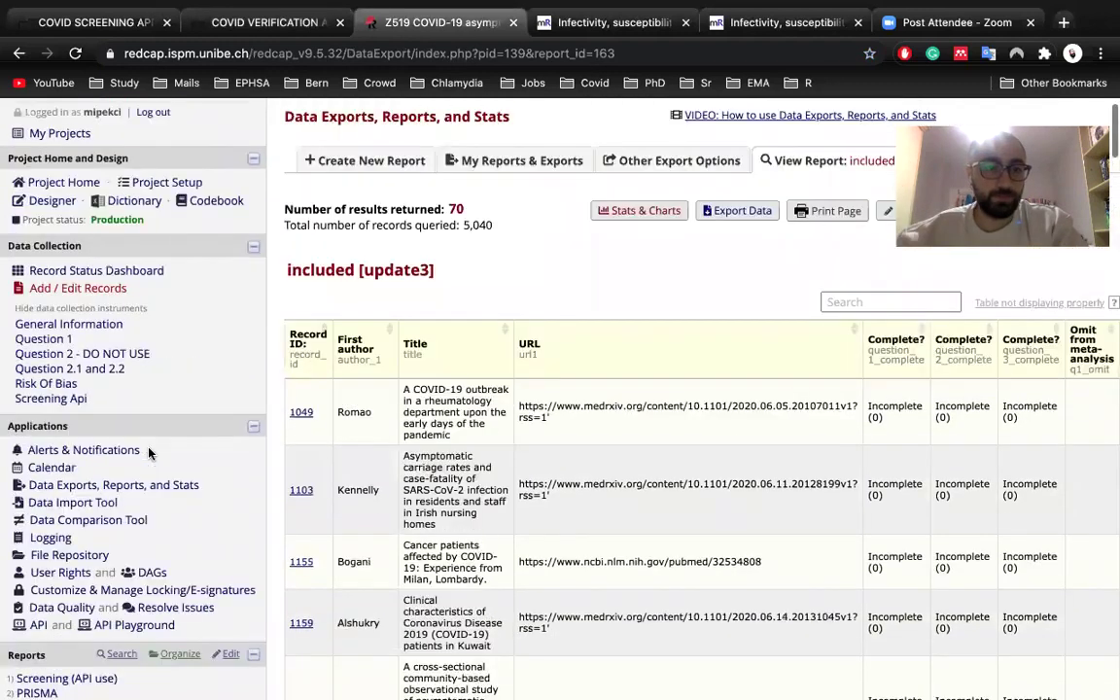
scroll(90, 389, down, 6)
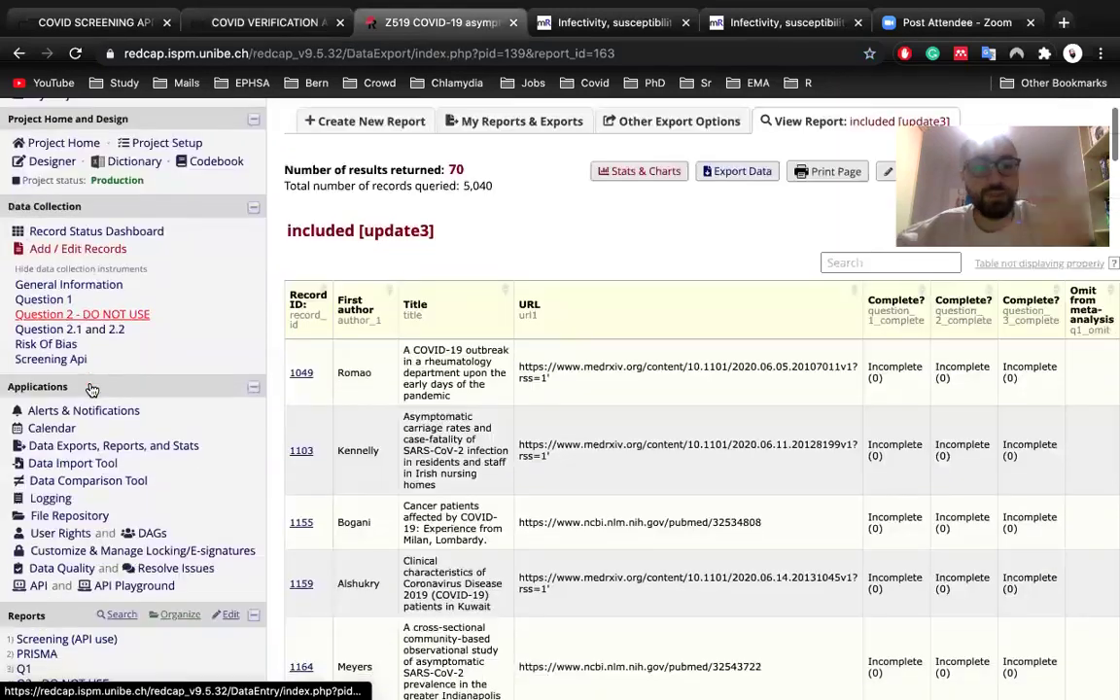
scroll(91, 389, down, 3)
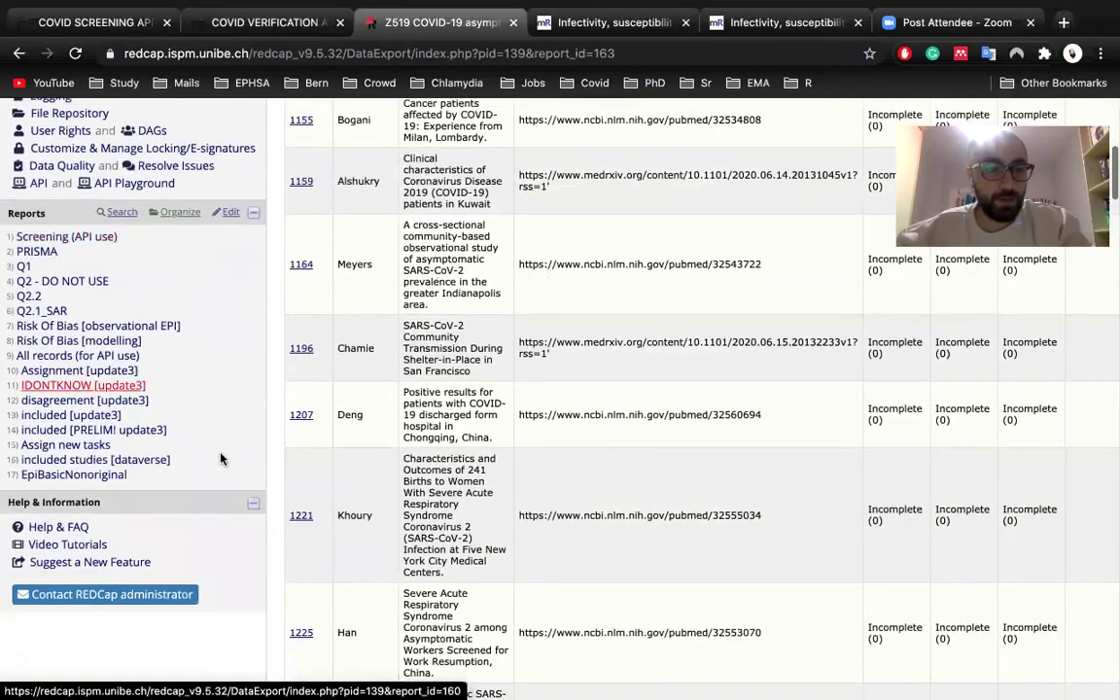
- Open the "included [update3]" report and examine the record IDs, first authors and titles of the listed articles
click(102, 415)
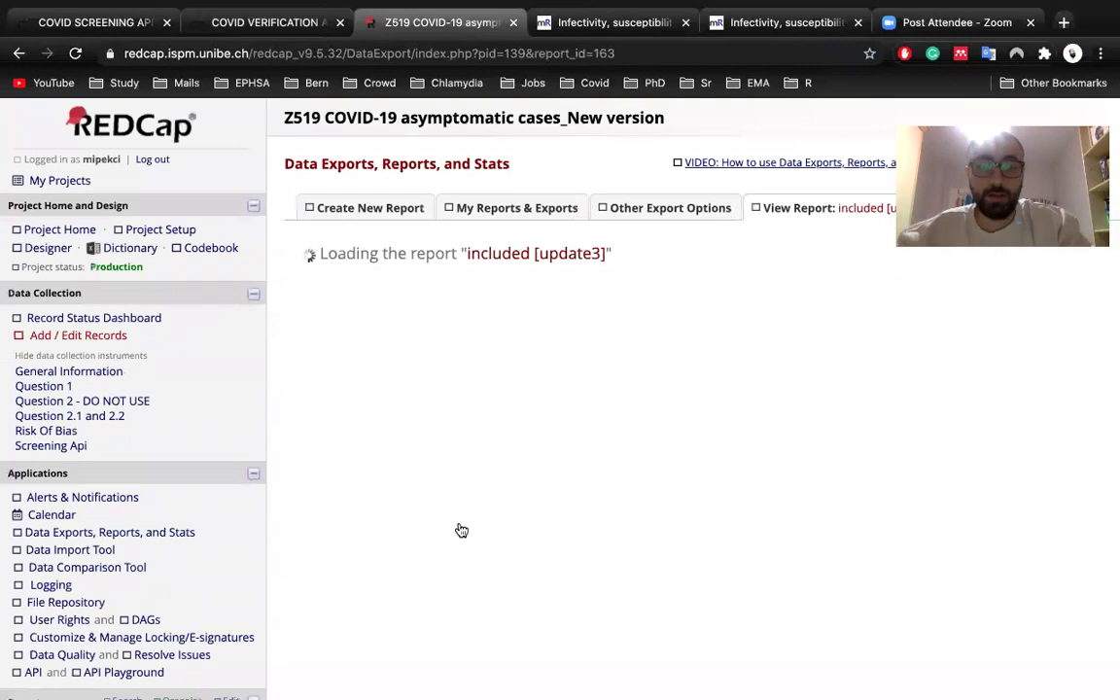
scroll(355, 513, down, 3)
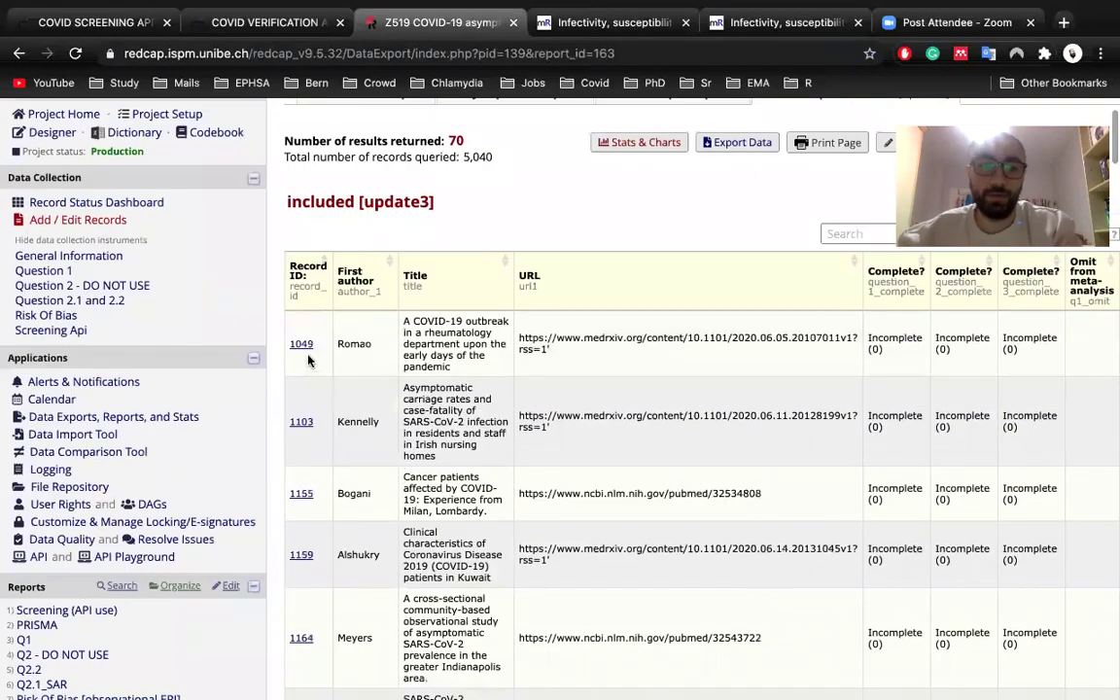
drag(334, 343, 363, 353)
scroll(418, 399, down, 2)
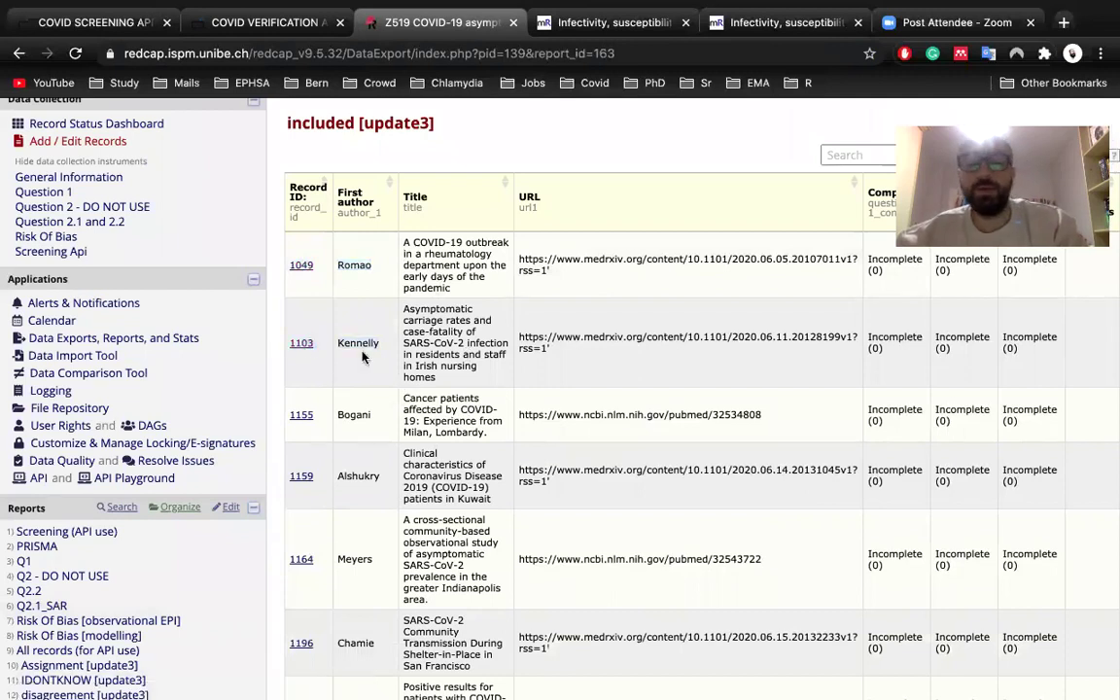
scroll(363, 355, down, 3)
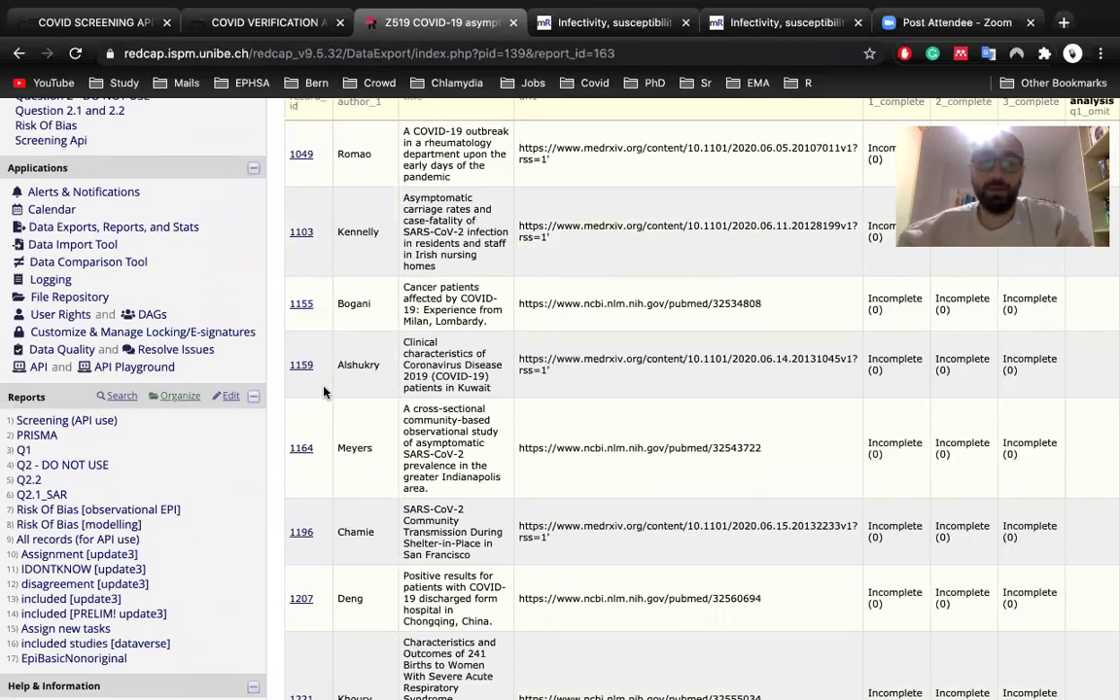
scroll(325, 391, down, 1)
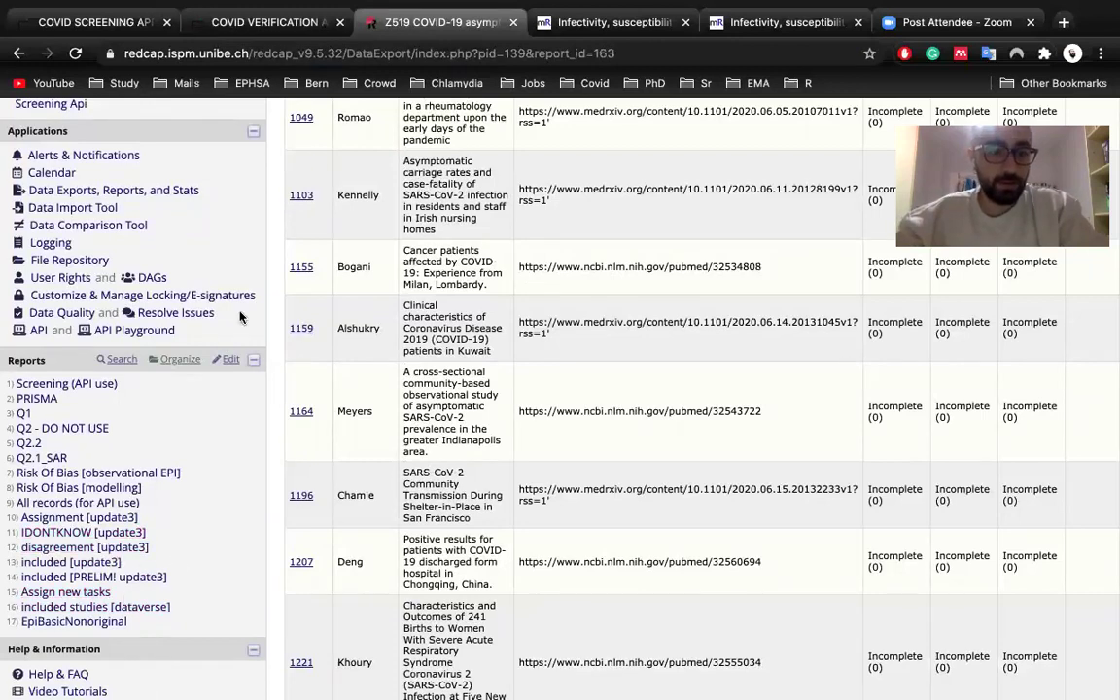
- Open the Record Status Dashboard and examine the instrument status columns and the record page selector
scroll(240, 316, up, 3)
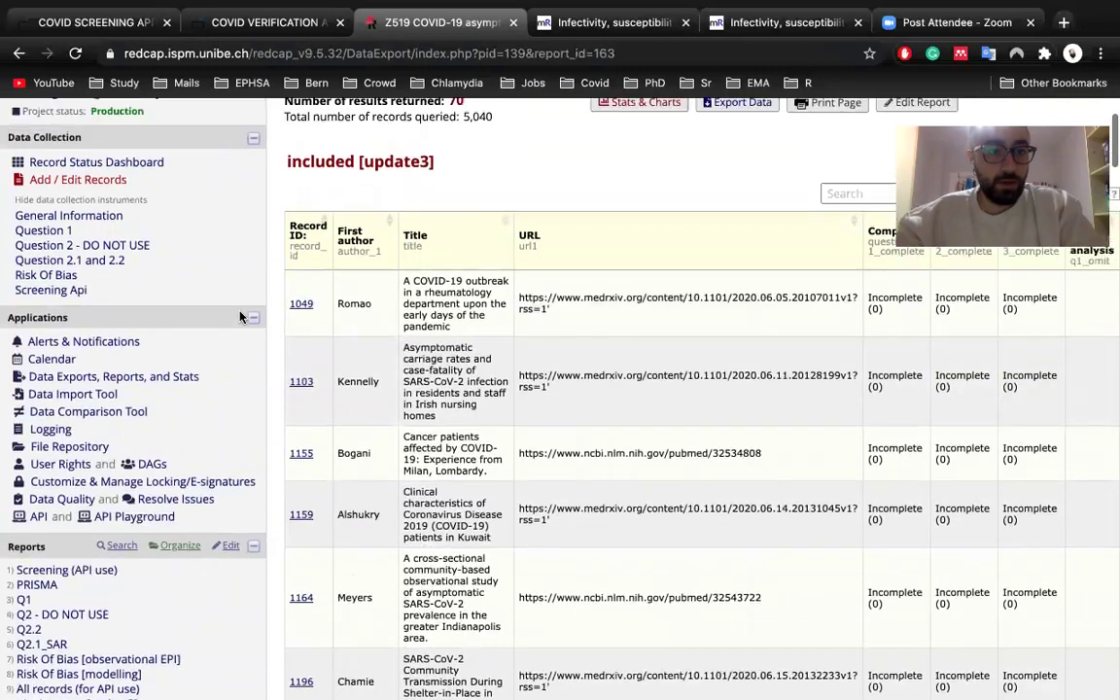
click(146, 169)
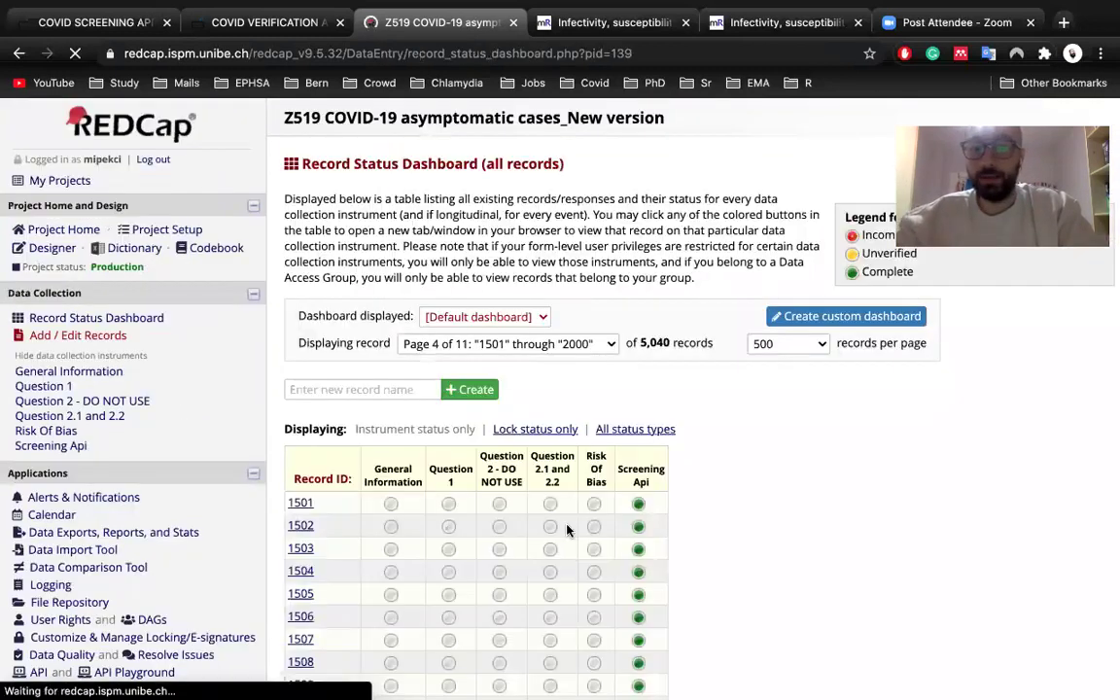
scroll(569, 551, down, 2)
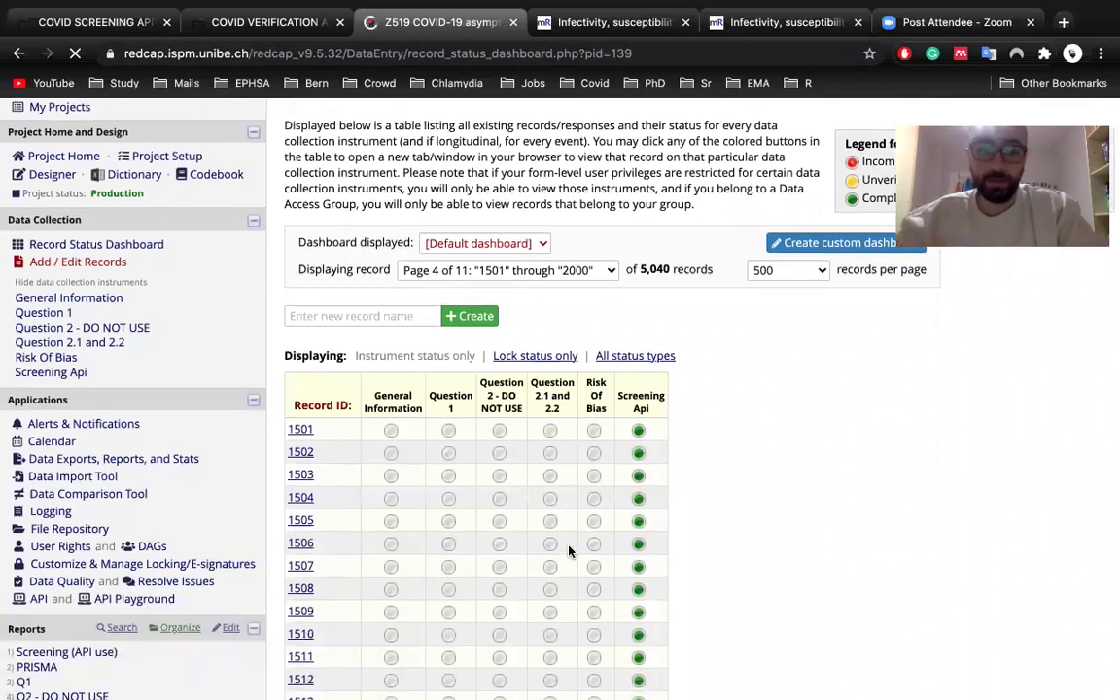
scroll(569, 552, down, 1)
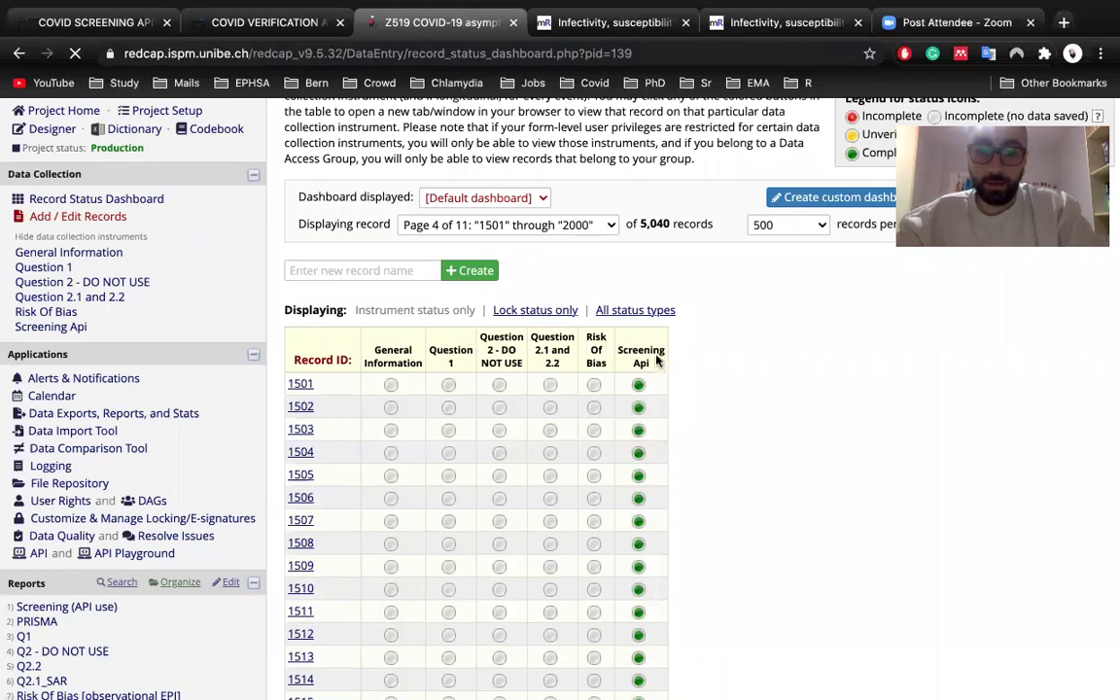
click(570, 226)
click(600, 231)
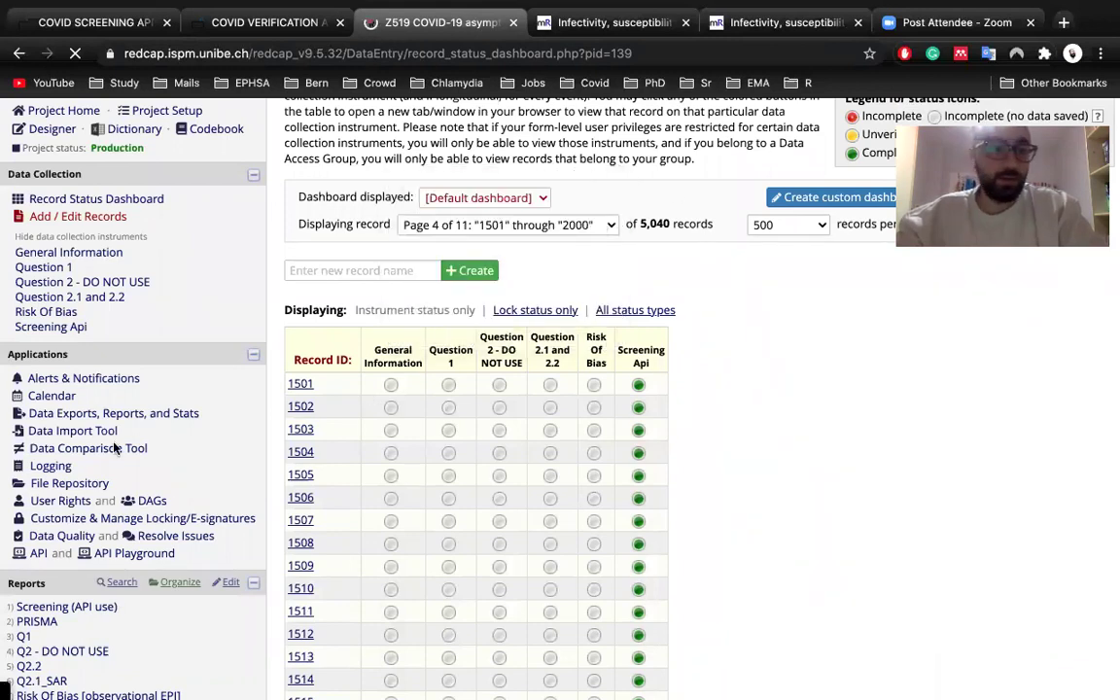
- Look through the project's list of reports and open the "included [update3]" report
scroll(97, 525, down, 10)
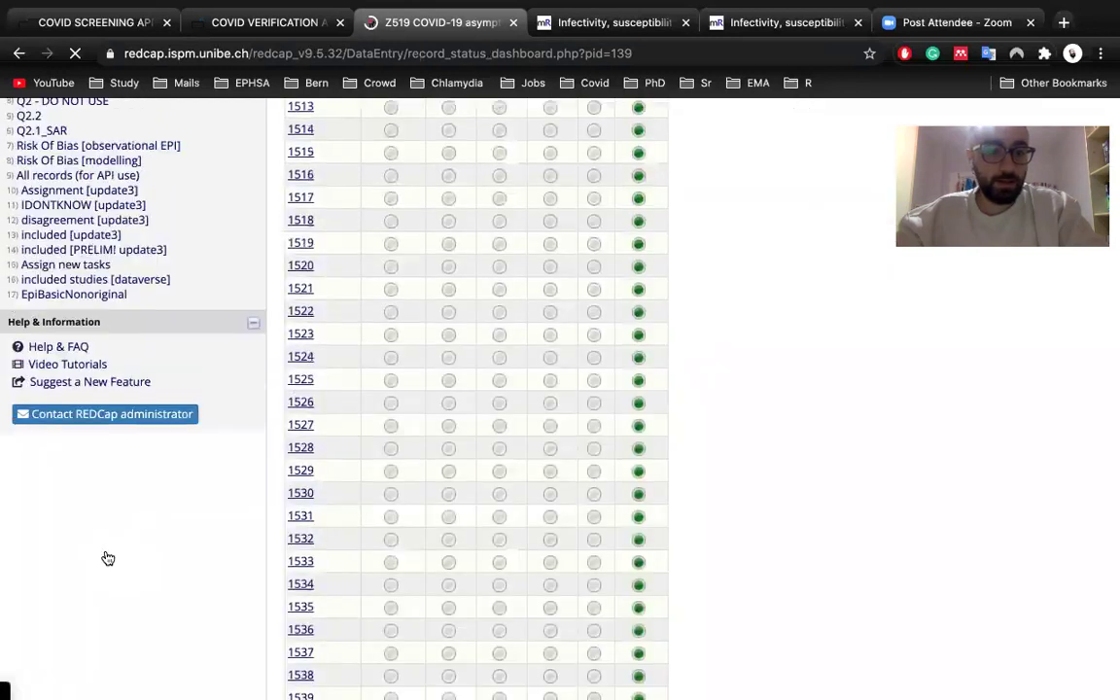
scroll(108, 559, up, 5)
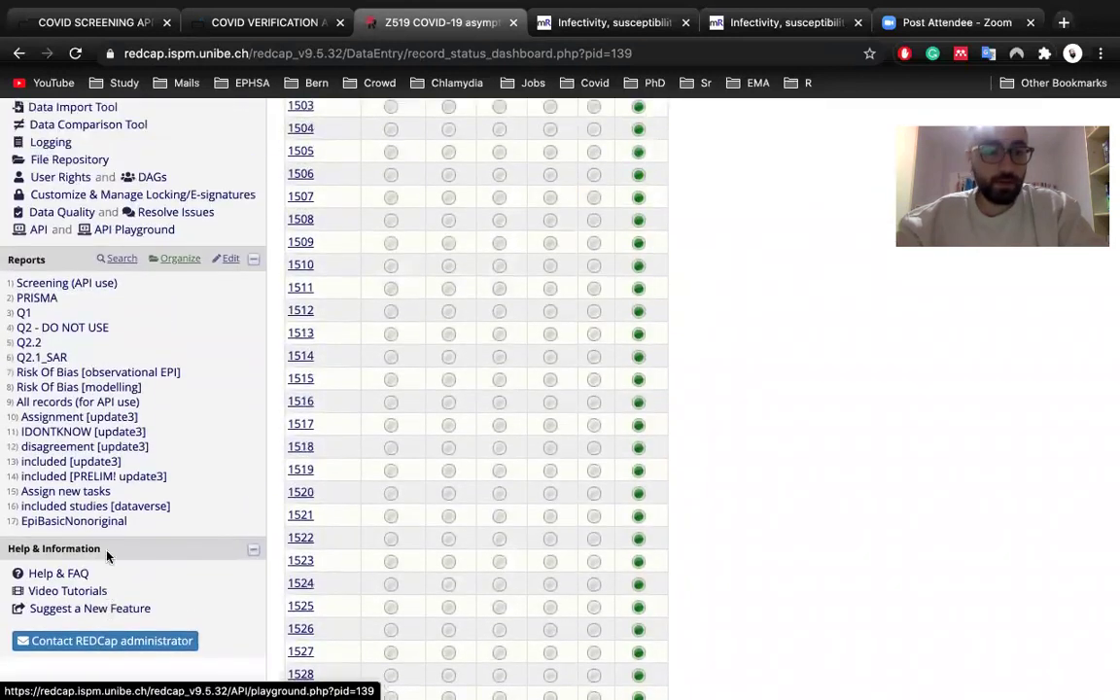
scroll(108, 556, up, 1)
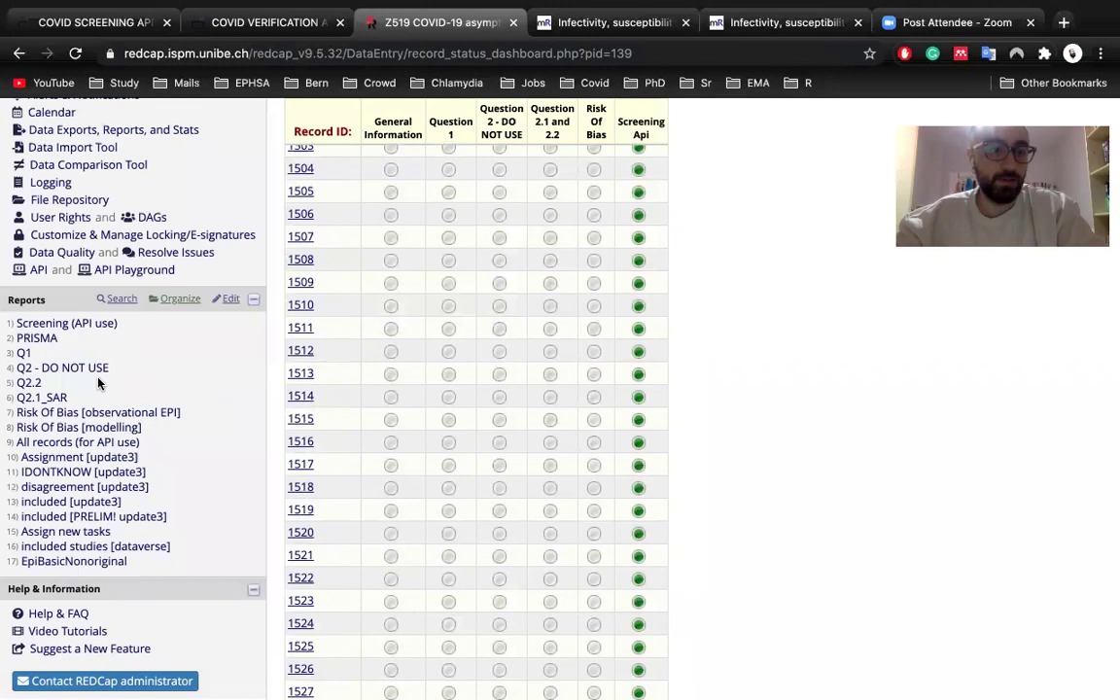
scroll(85, 457, down, 1)
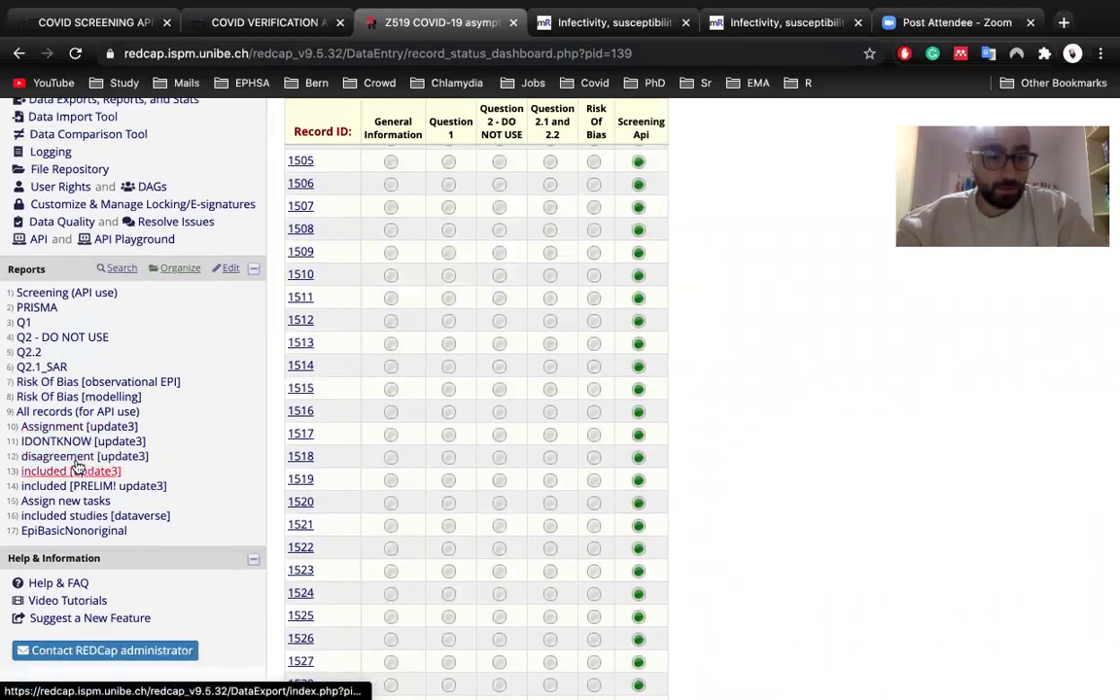
click(86, 473)
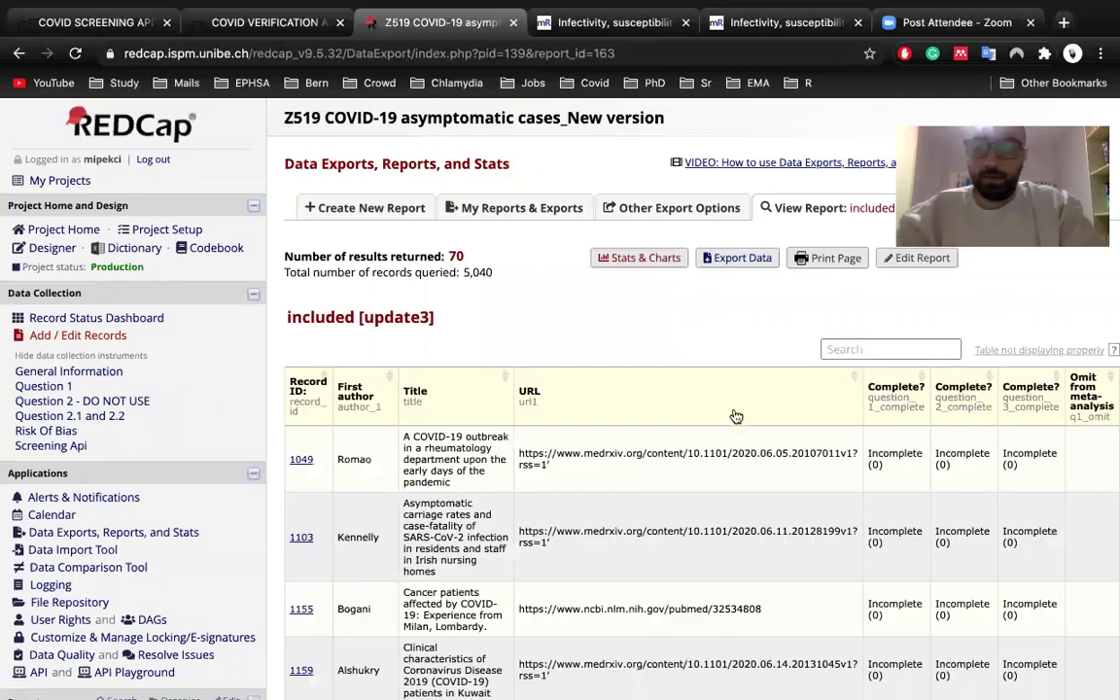
- Look through the included articles and open record 2705 on the SARS-CoV-2 outbreaks in six London care homes
scroll(748, 422, down, 4)
scroll(831, 475, up, 4)
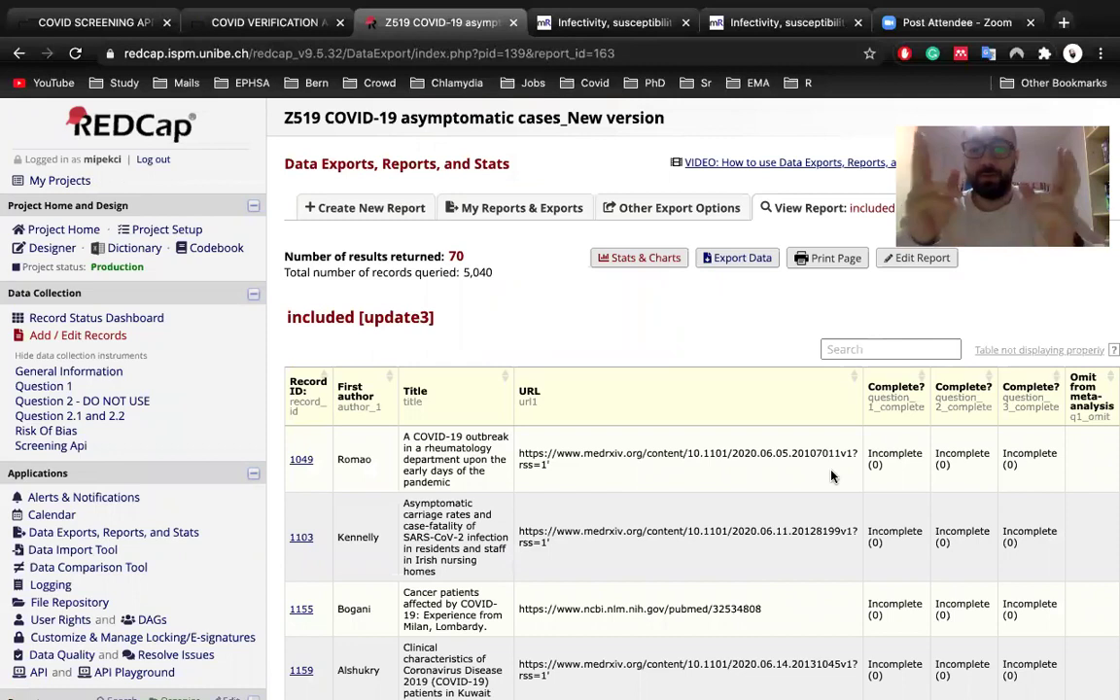
scroll(551, 425, down, 3)
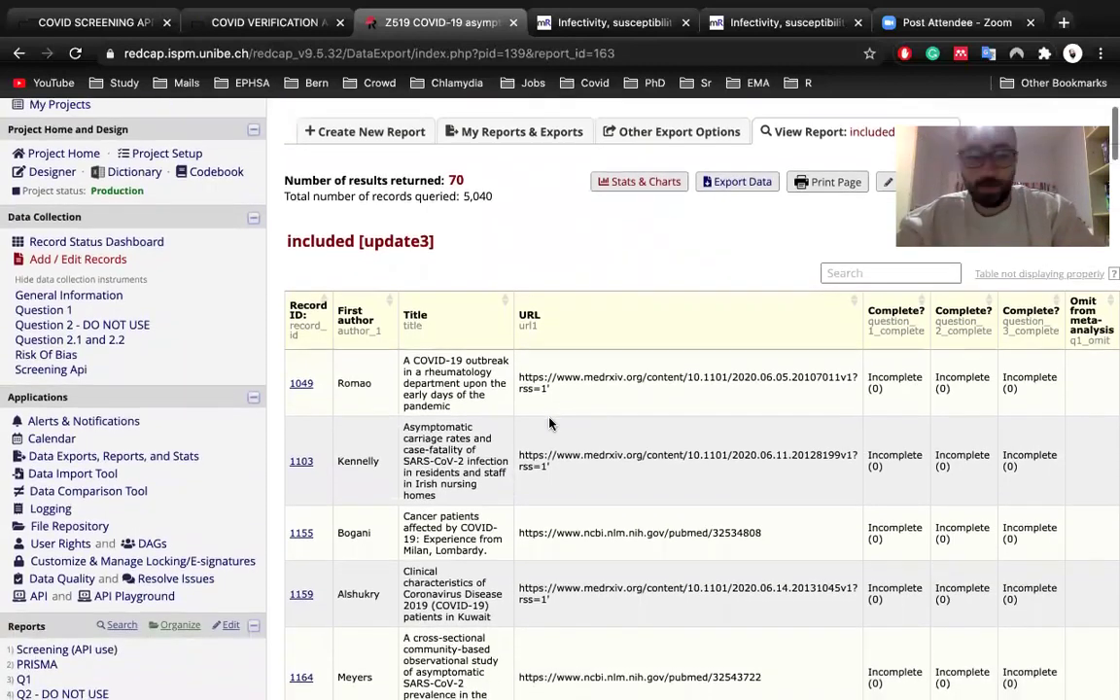
scroll(550, 422, down, 15)
scroll(549, 419, down, 20)
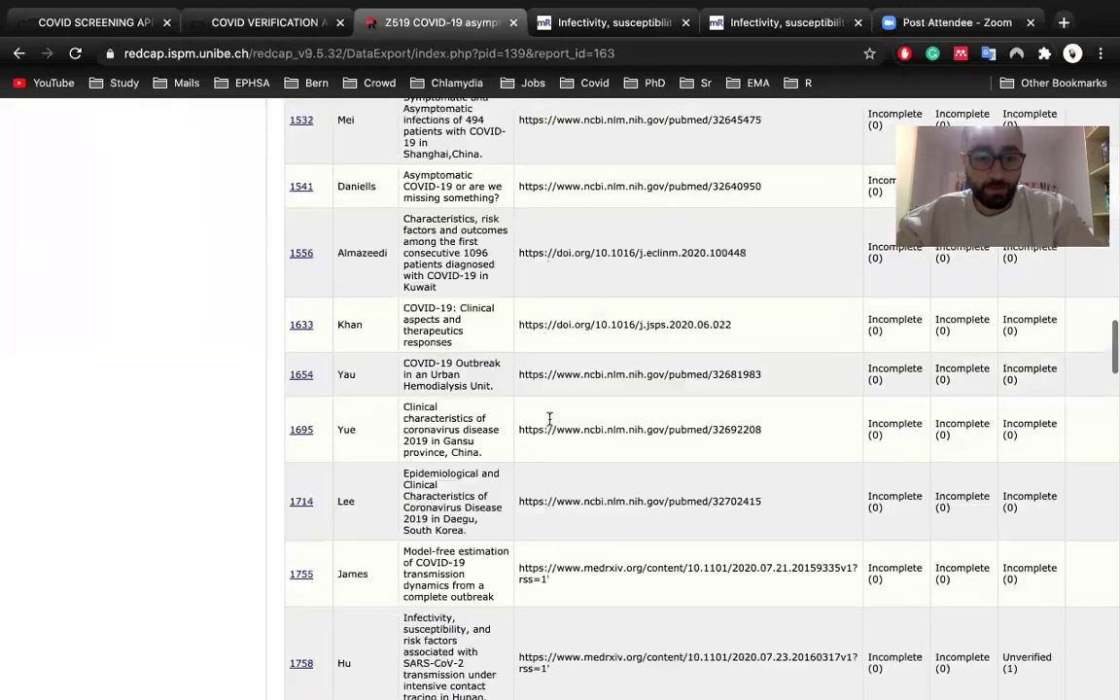
scroll(550, 423, down, 20)
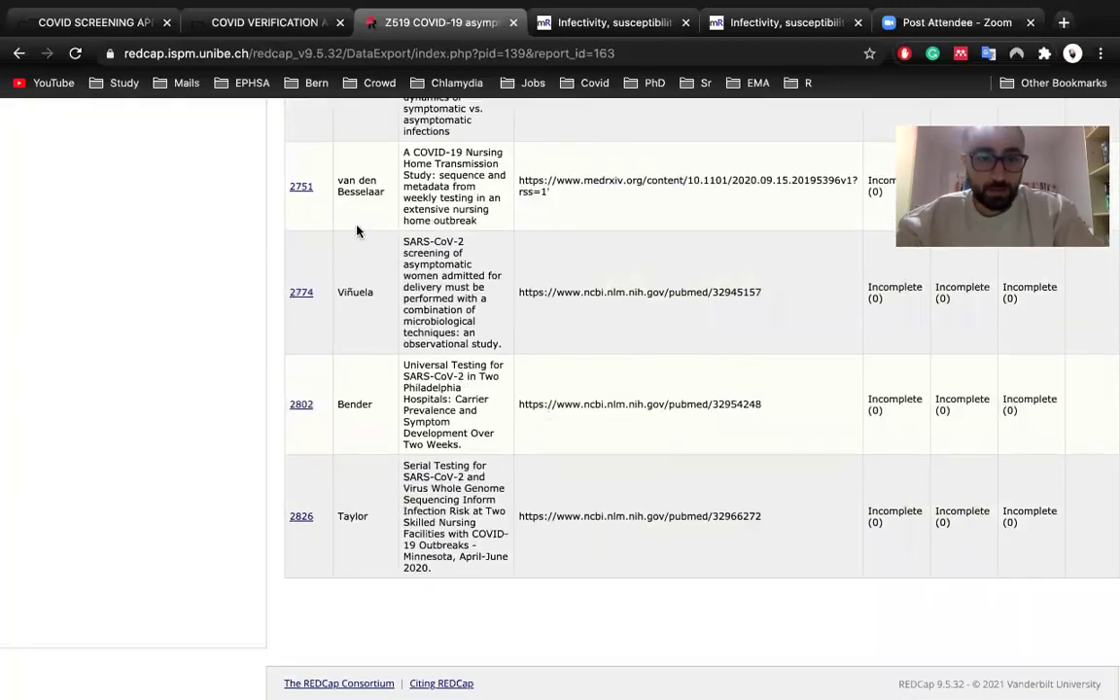
scroll(357, 231, up, 5)
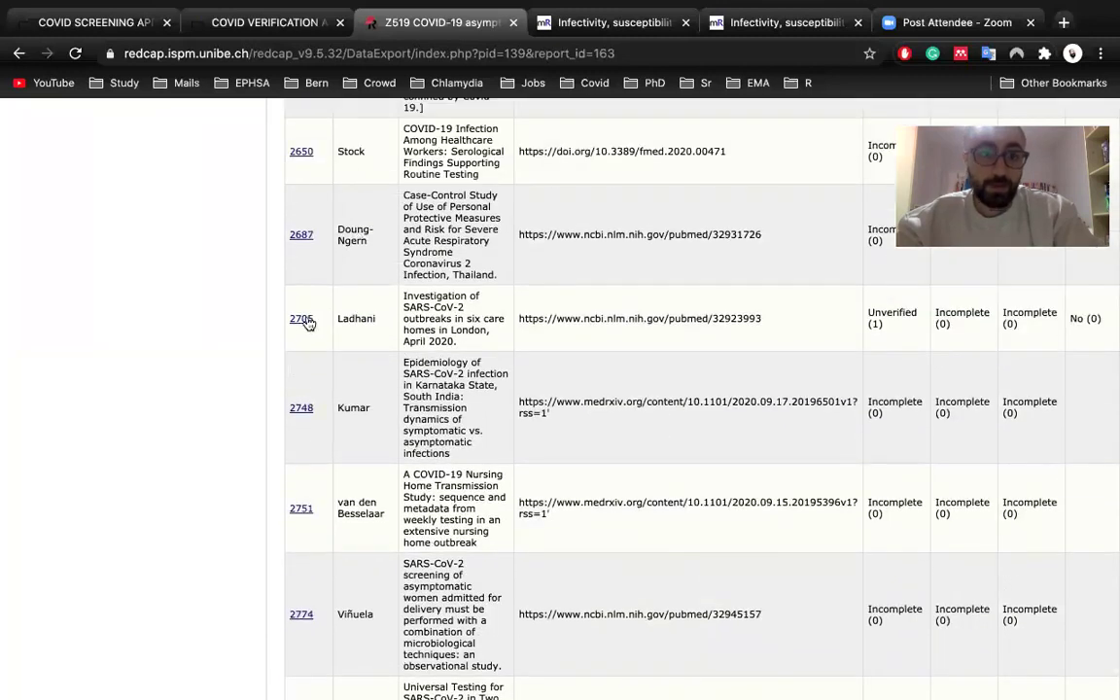
click(305, 324)
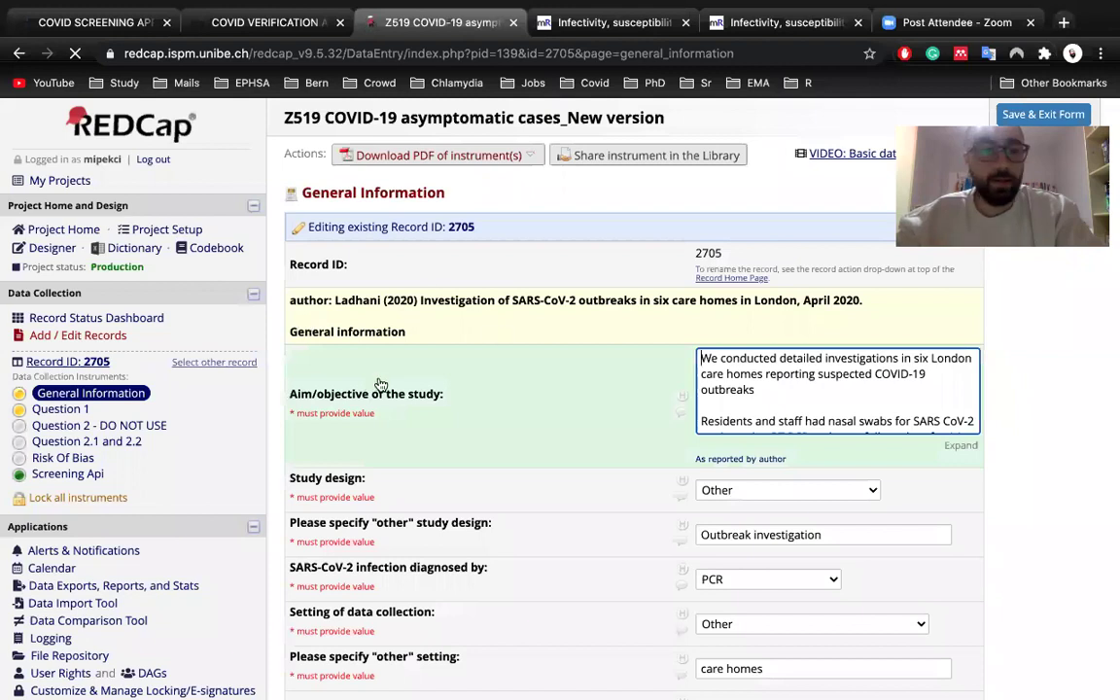
- Open record 2705's Screening Api instrument and examine its screening and verification assignments, citation metadata and screening decision fields
click(93, 475)
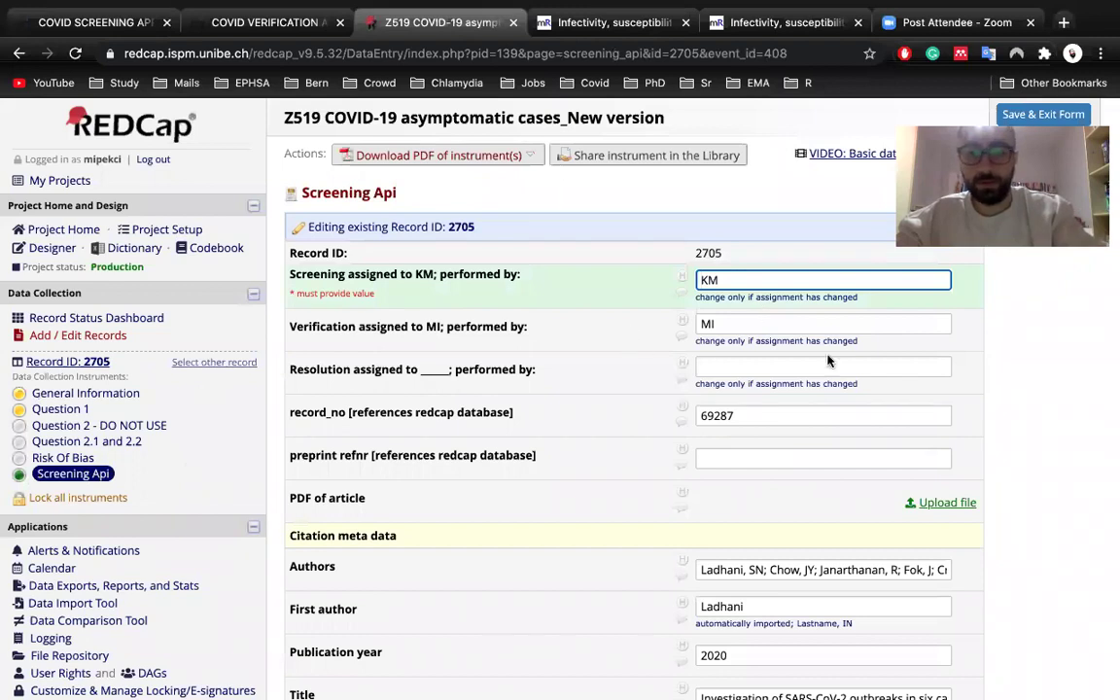
scroll(798, 331, down, 1)
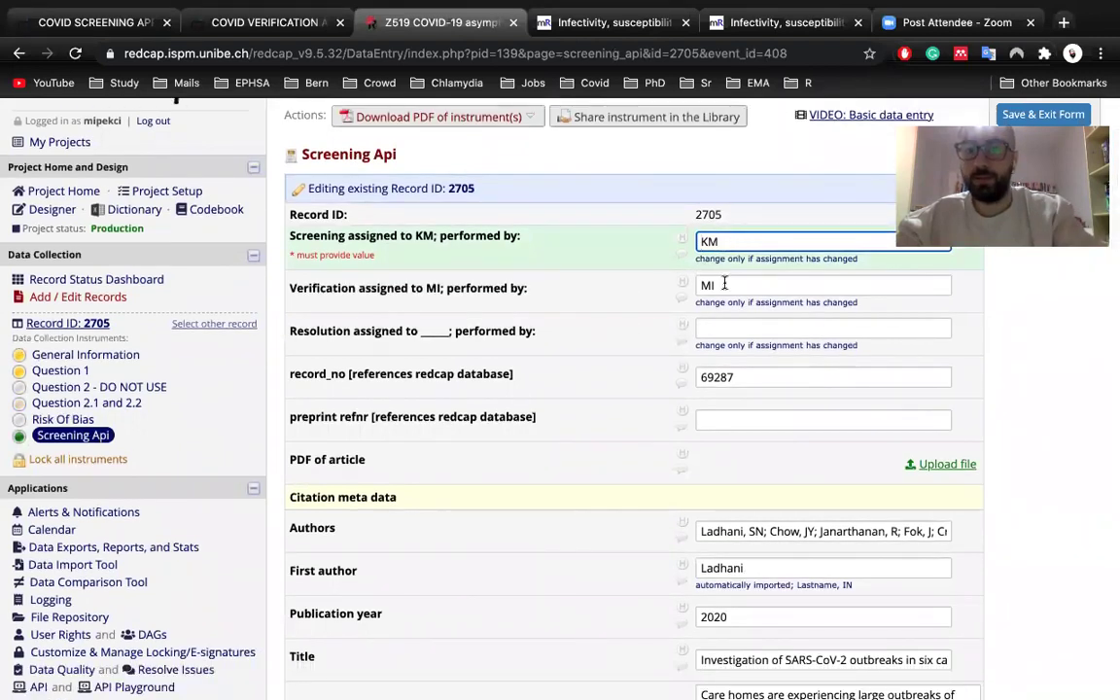
scroll(731, 282, down, 8)
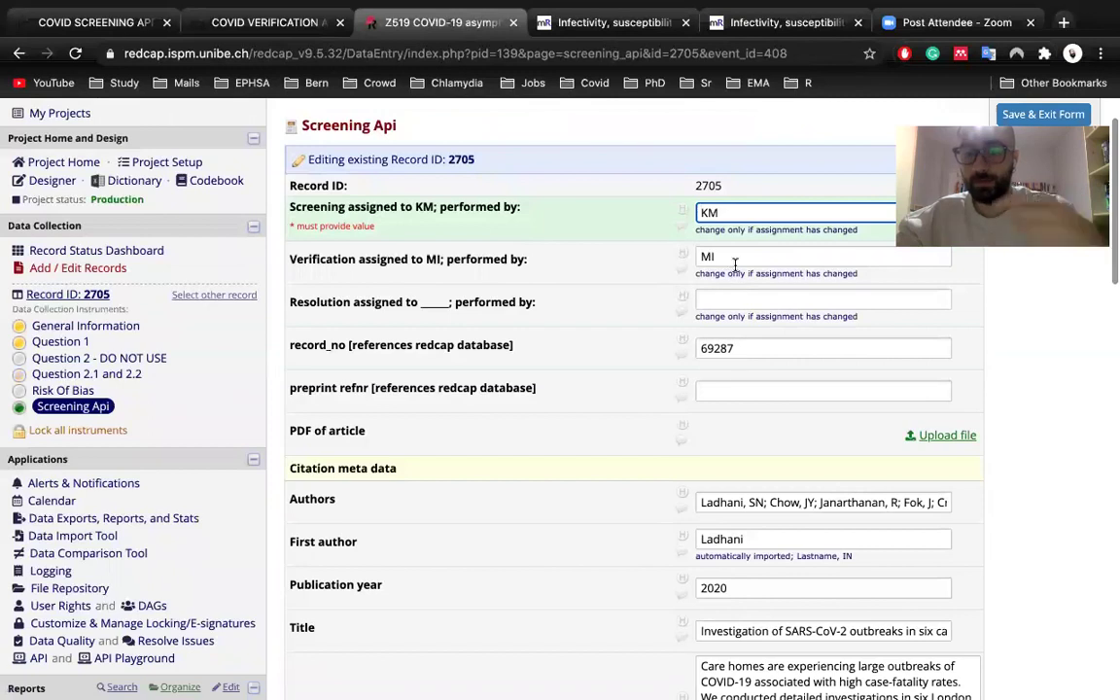
scroll(736, 267, down, 3)
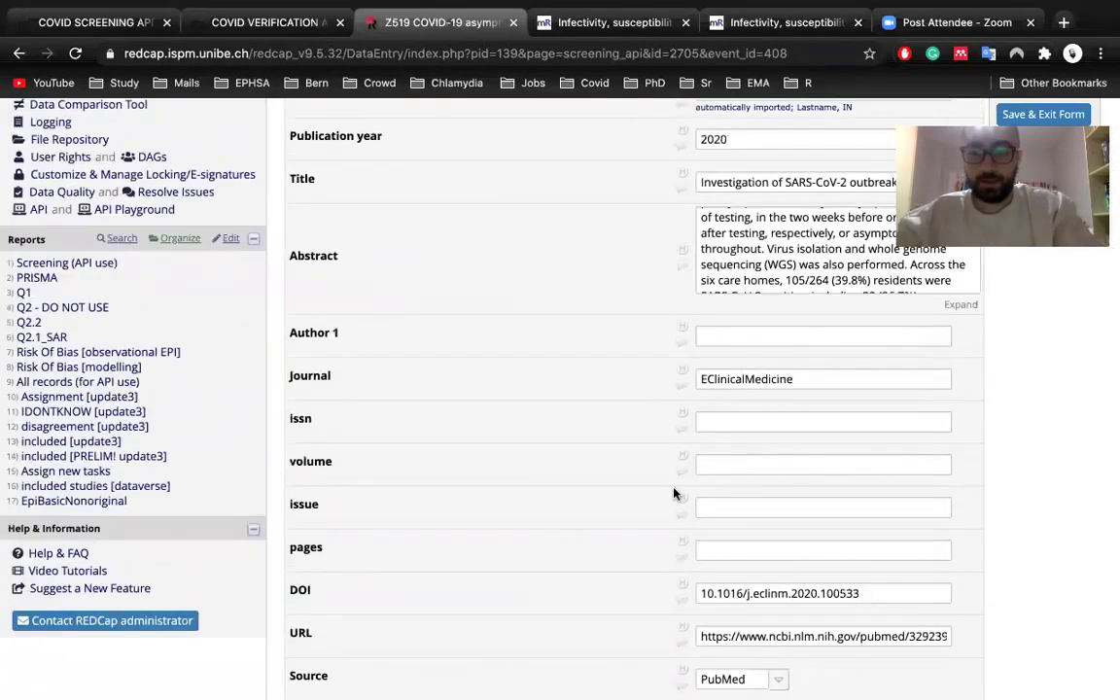
scroll(673, 493, down, 7)
scroll(675, 495, down, 4)
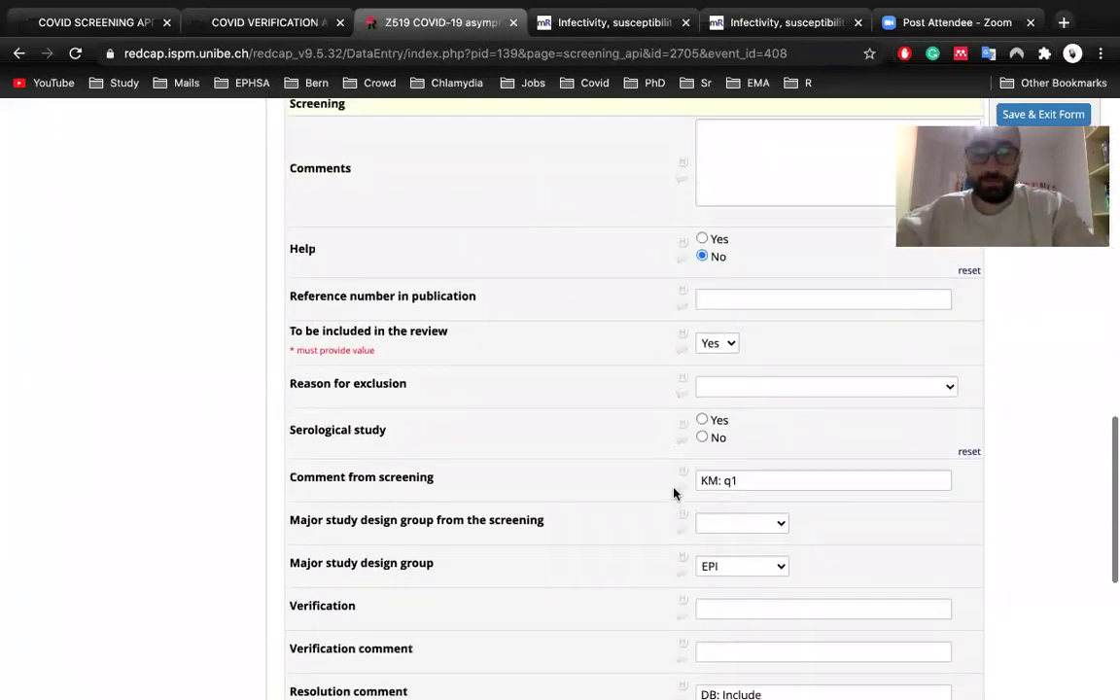
scroll(675, 495, up, 14)
scroll(675, 495, up, 7)
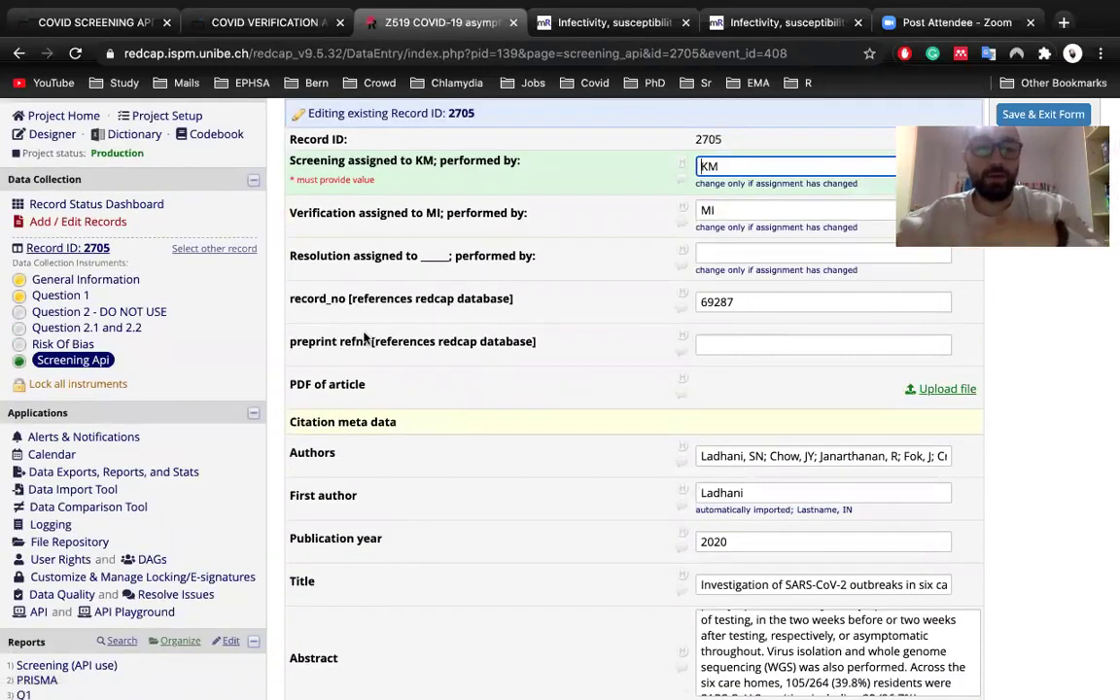
- Open record 2705's General Information instrument and examine the aim/objective field
click(117, 281)
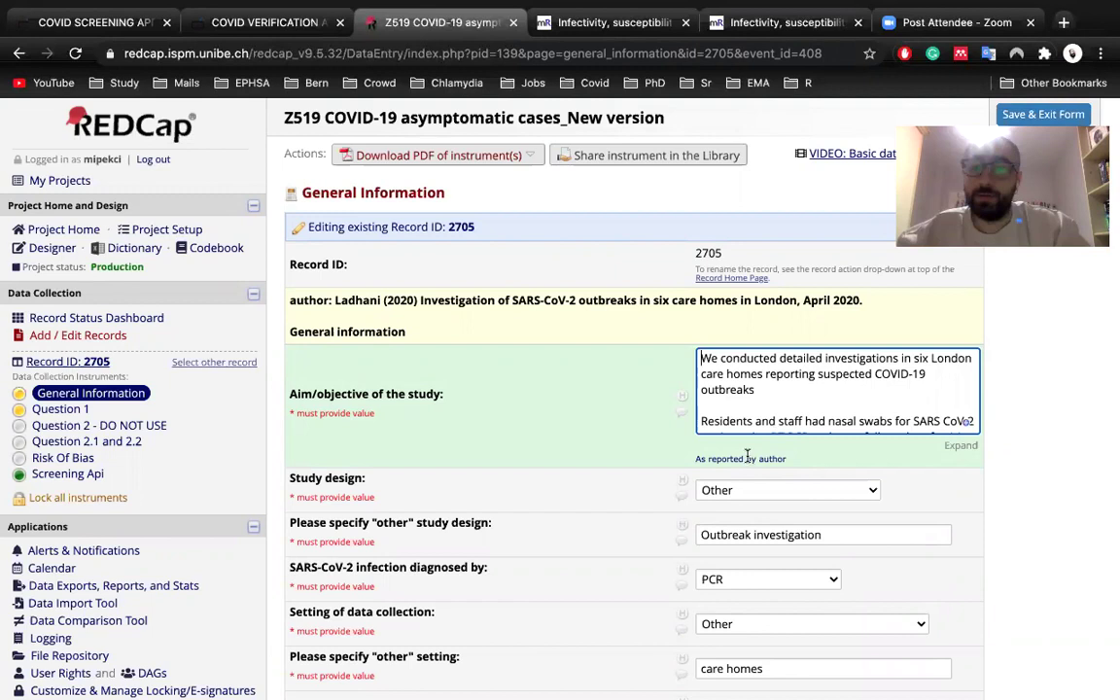
scroll(672, 407, down, 2)
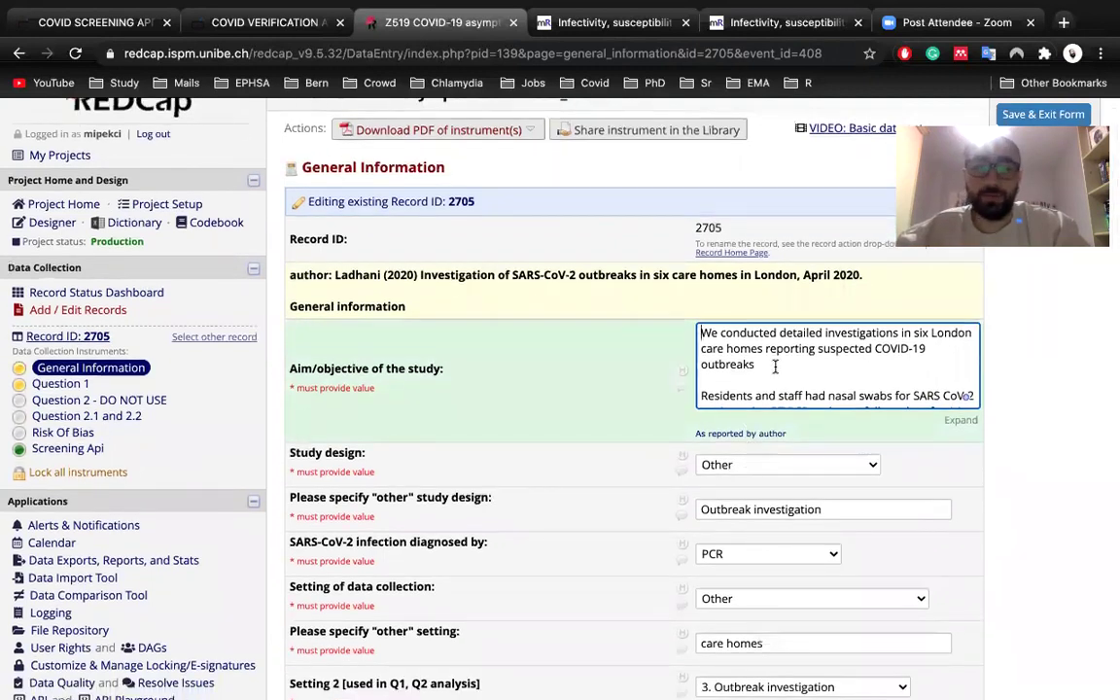
scroll(779, 358, up, 2)
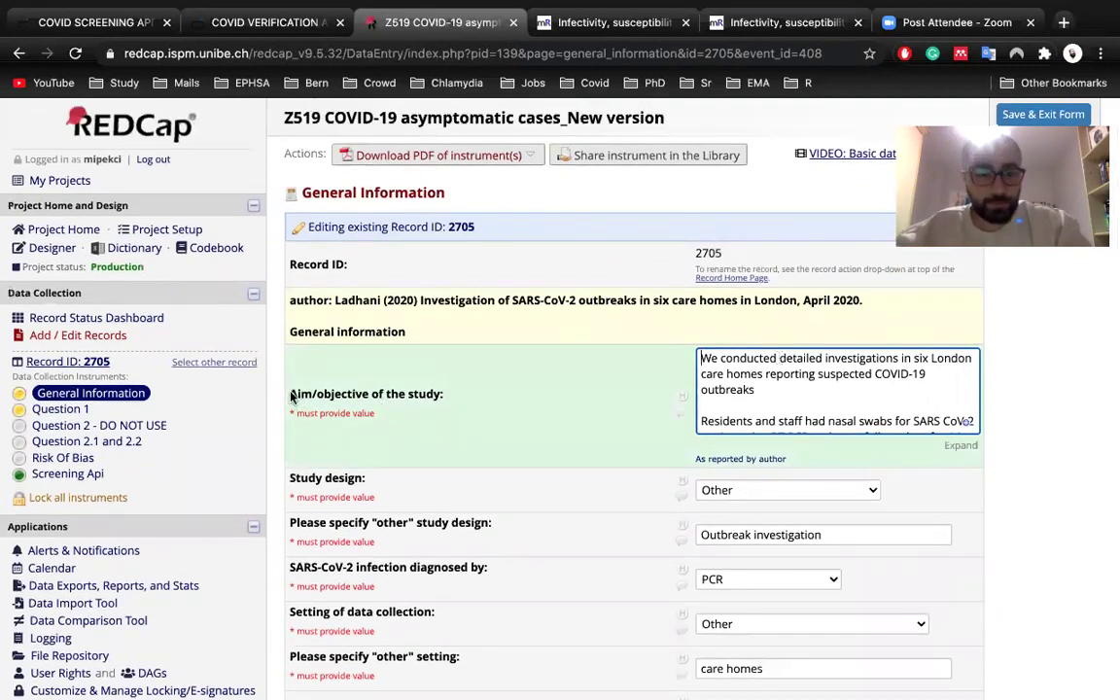
triple_click(459, 397)
click(765, 374)
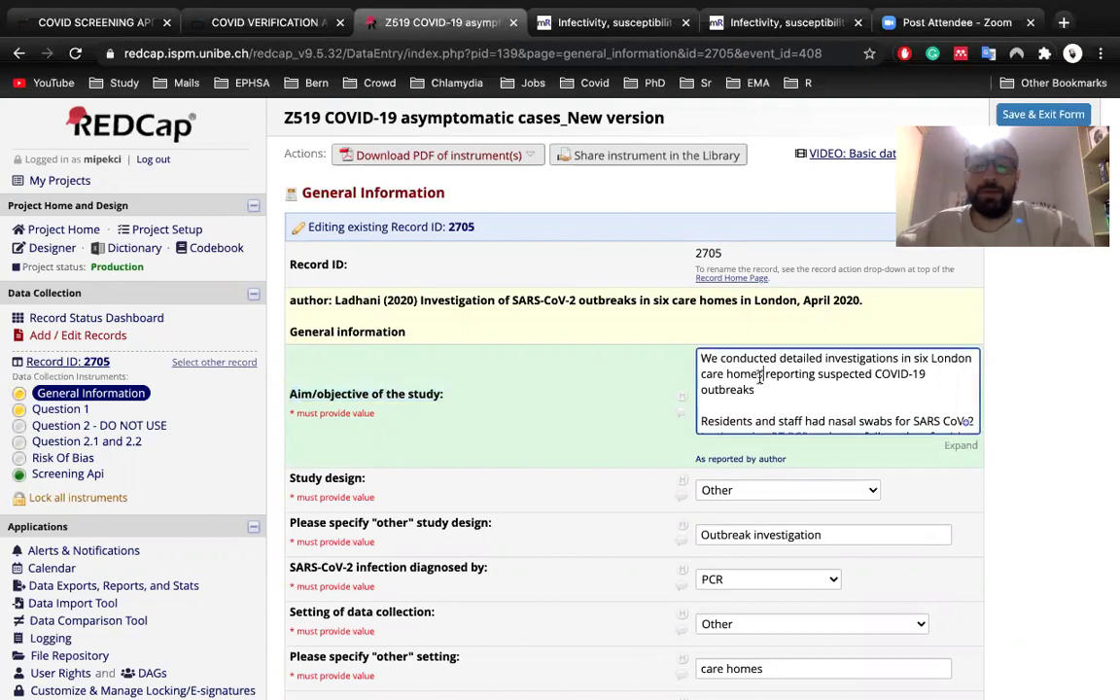
scroll(817, 392, down, 2)
scroll(817, 392, up, 2)
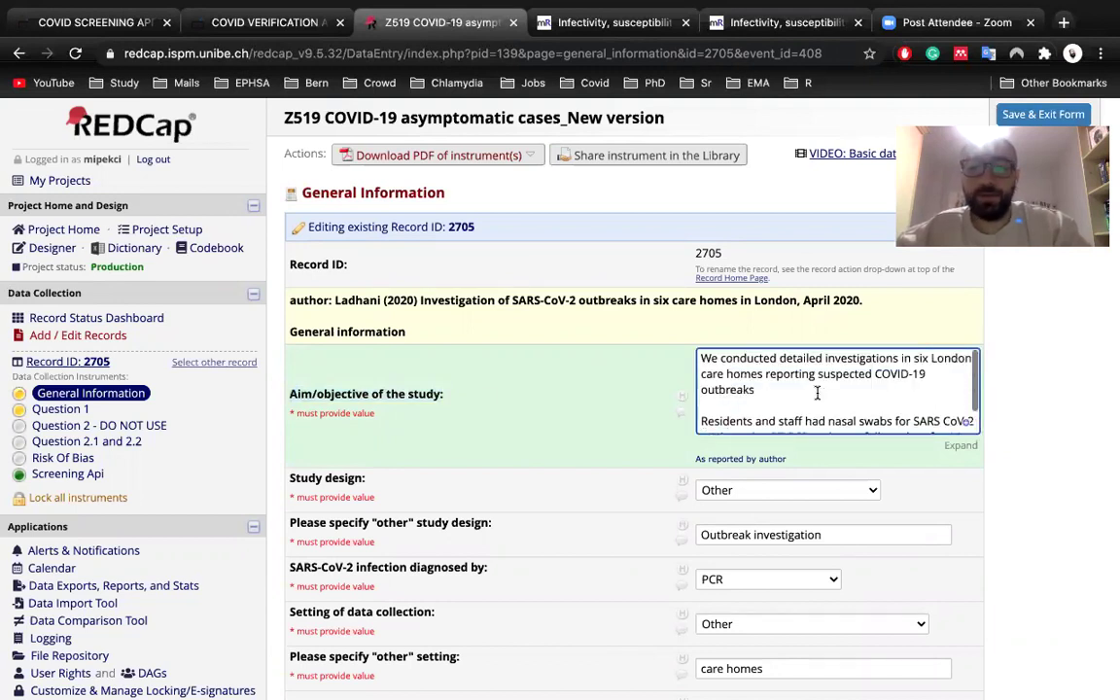
- Read the study aim text through to the passage on nasal swab testing and follow-up
click(457, 399)
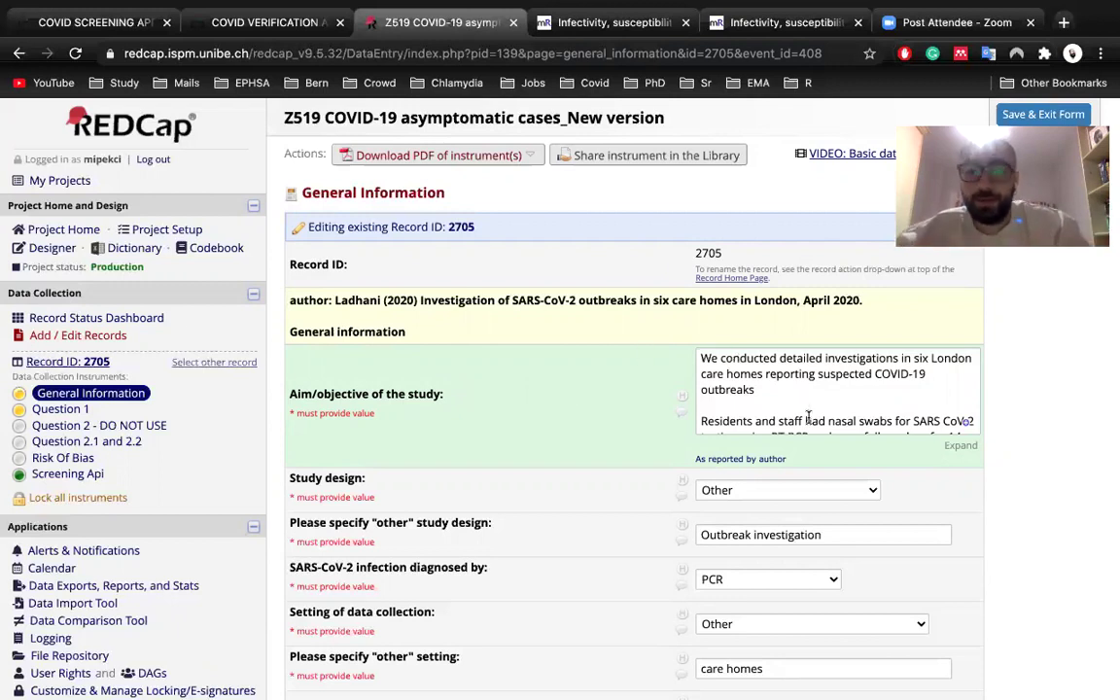
click(714, 362)
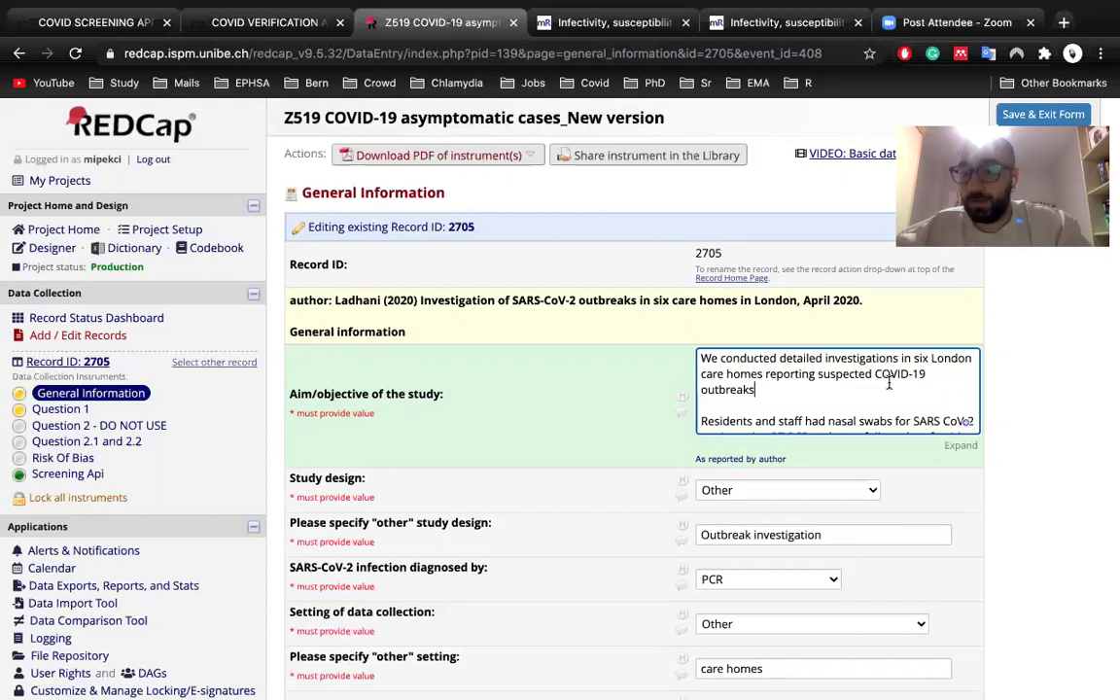
scroll(817, 381, down, 1)
scroll(807, 384, up, 1)
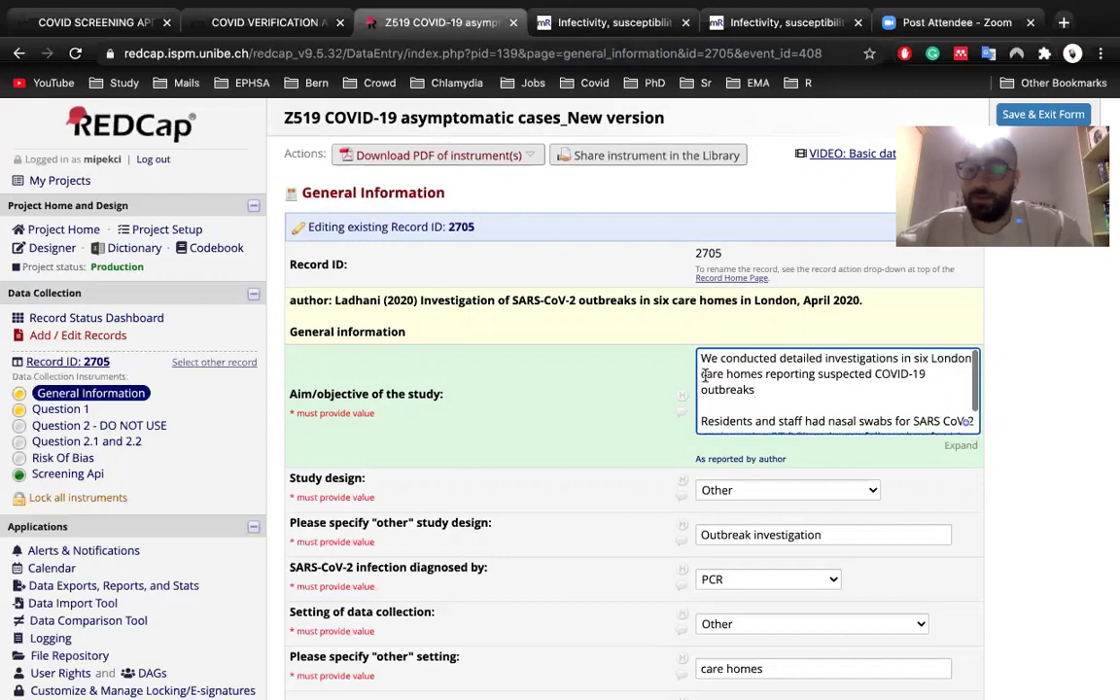
scroll(788, 387, down, 2)
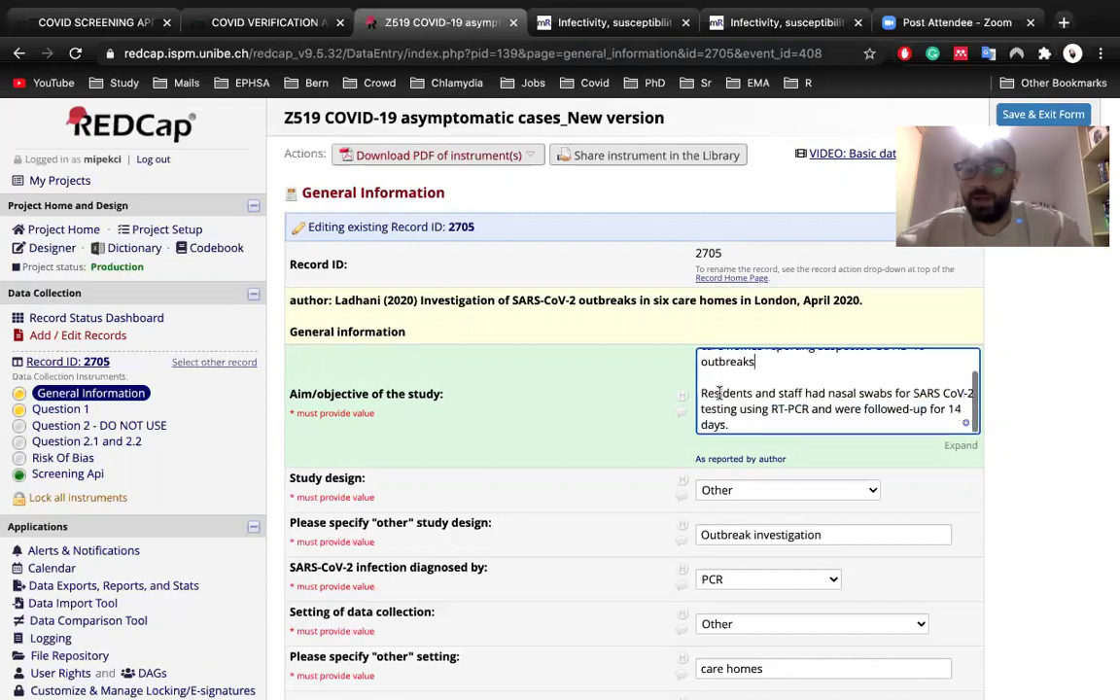
drag(701, 393, 885, 423)
click(885, 423)
- Examine the study design options and the "other" study design description, keeping Other as the study design
scroll(885, 425, down, 1)
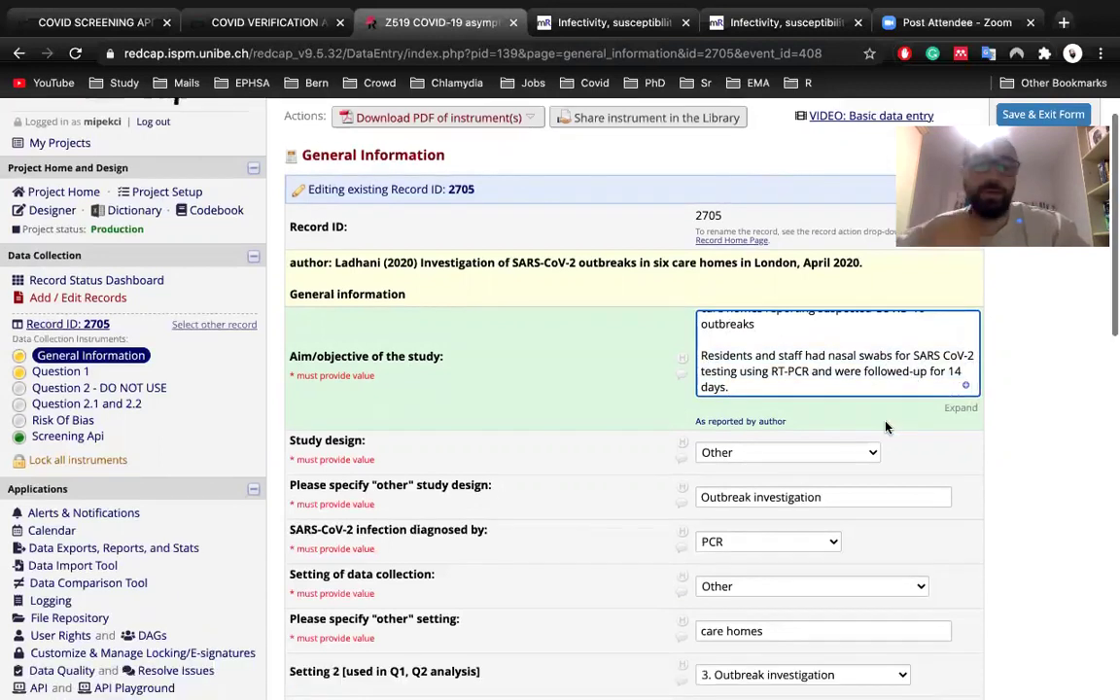
scroll(875, 423, down, 2)
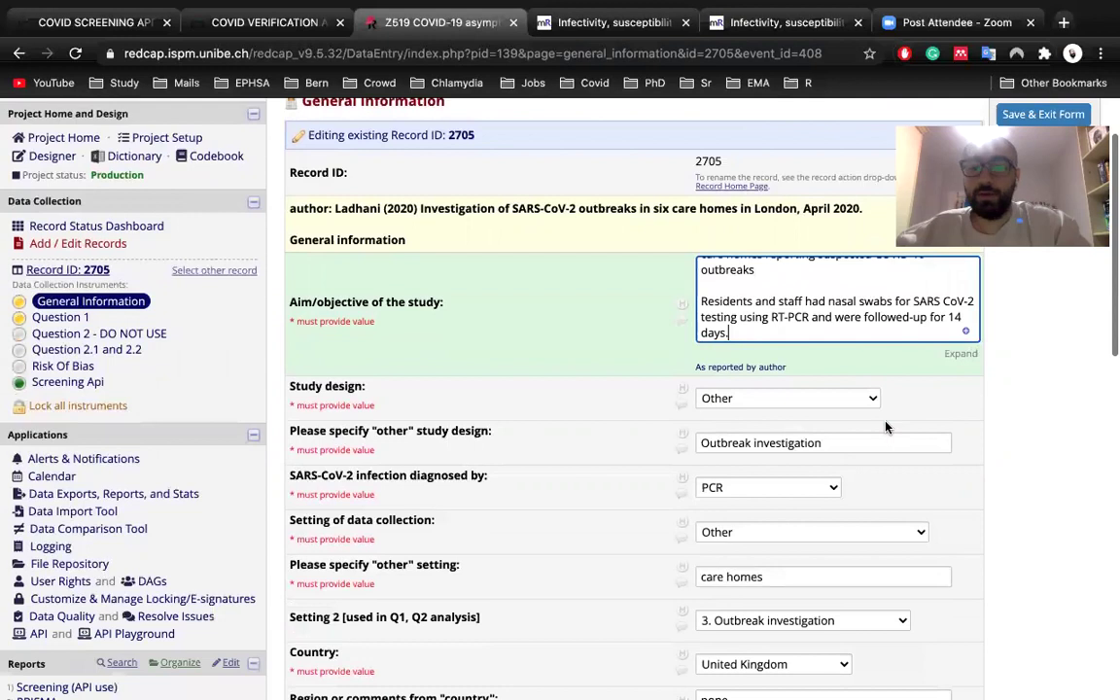
click(438, 370)
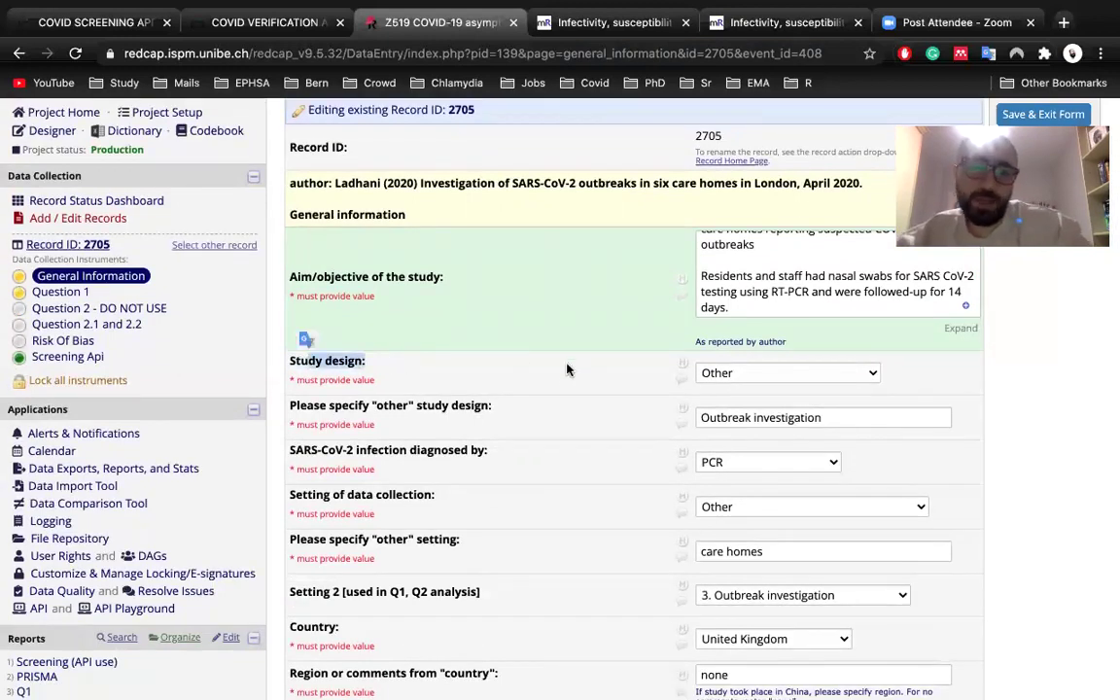
click(737, 374)
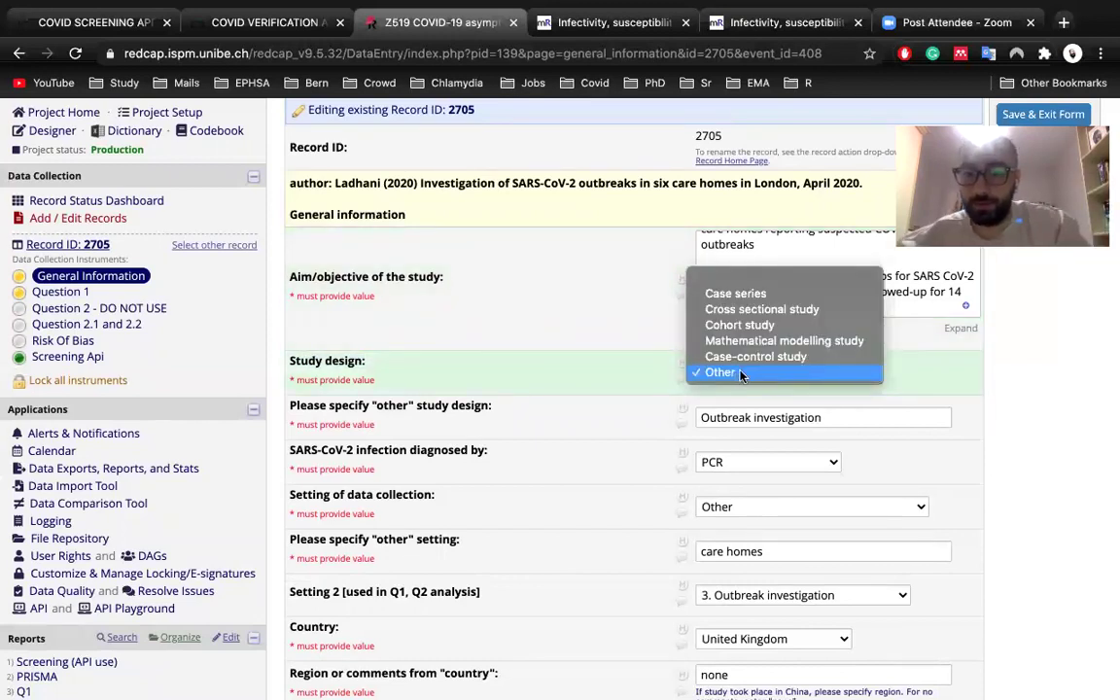
click(740, 376)
scroll(324, 370, down, 1)
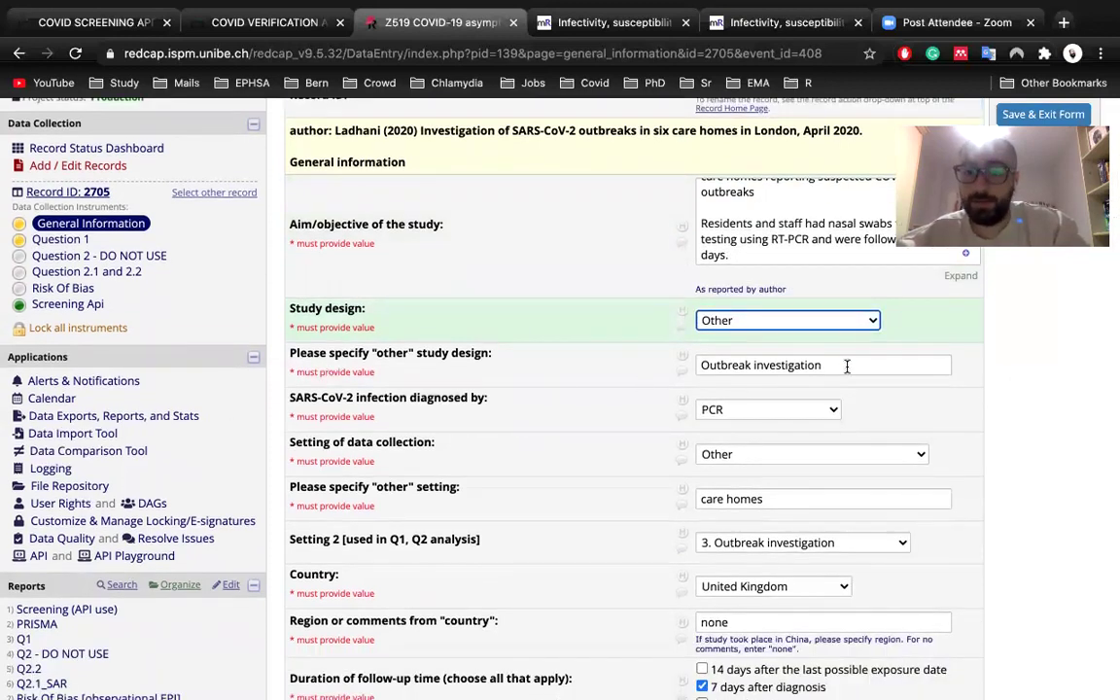
drag(847, 365, 670, 375)
click(728, 320)
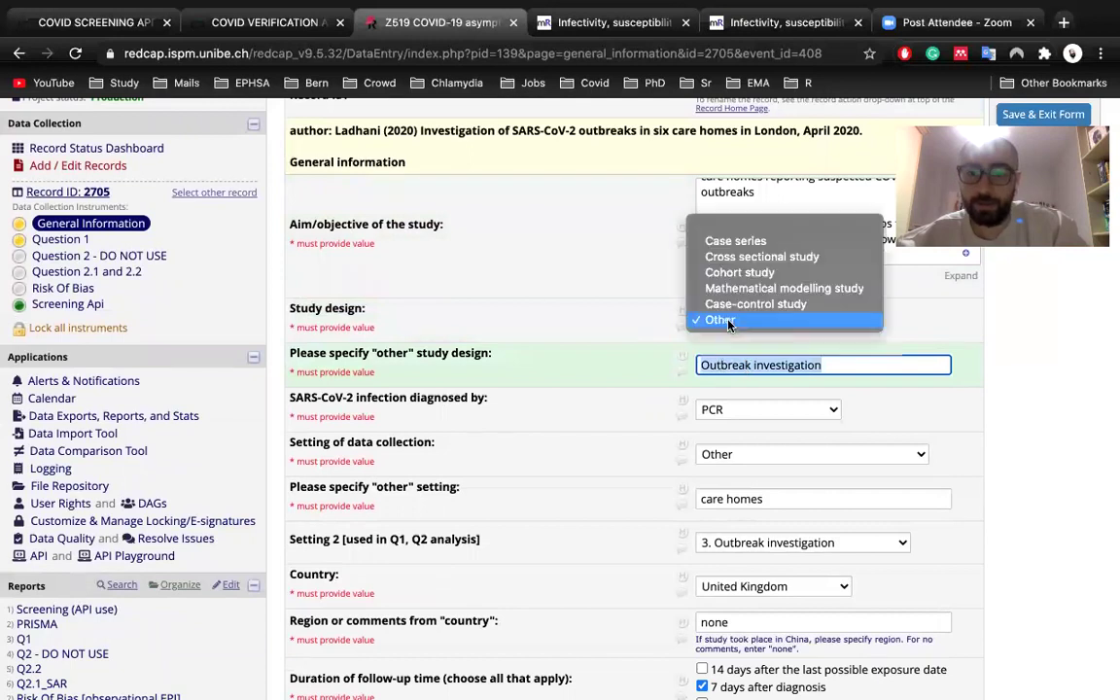
click(830, 367)
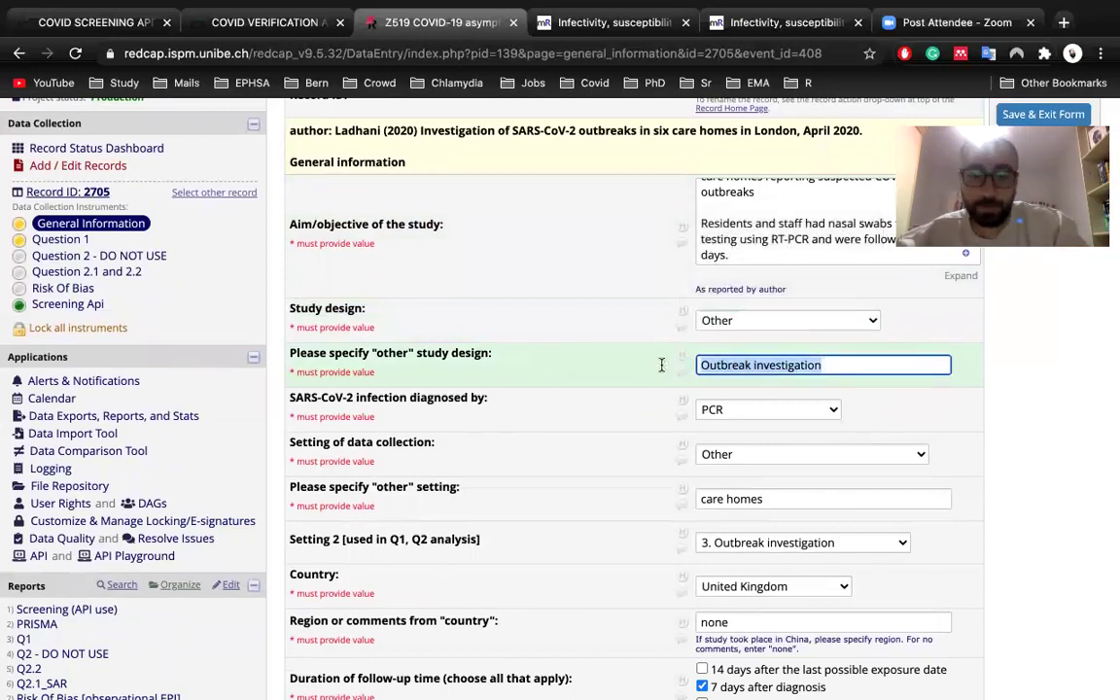
- Try Cross sectional study as the study design, declining to erase the "other" study design description
click(787, 319)
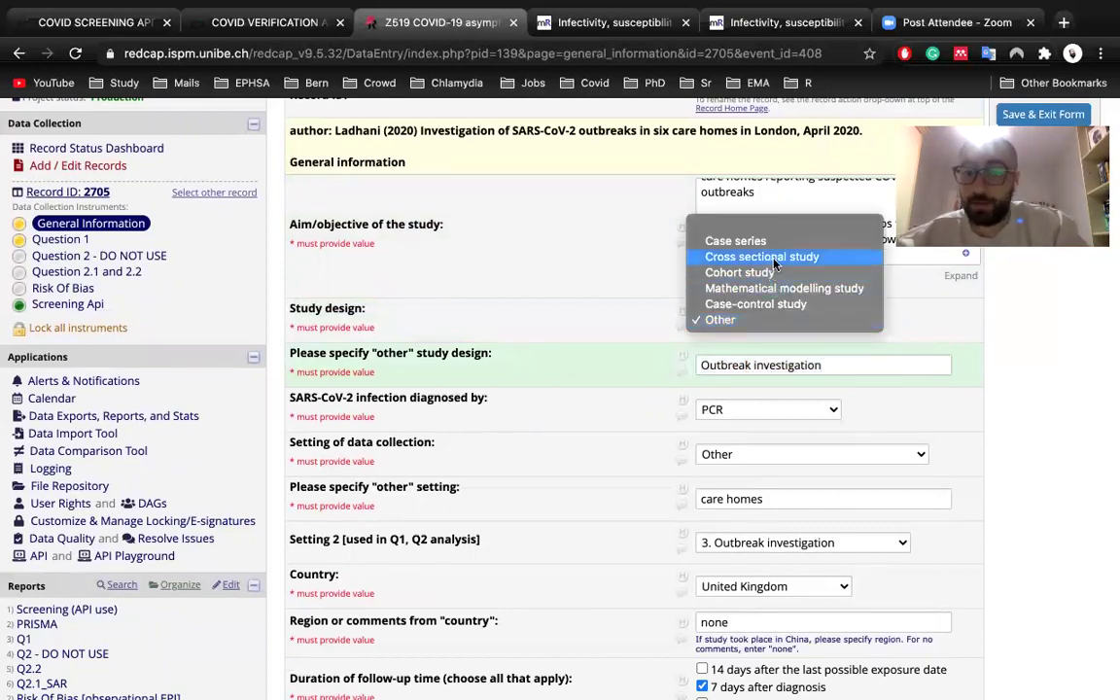
key(Escape)
click(669, 401)
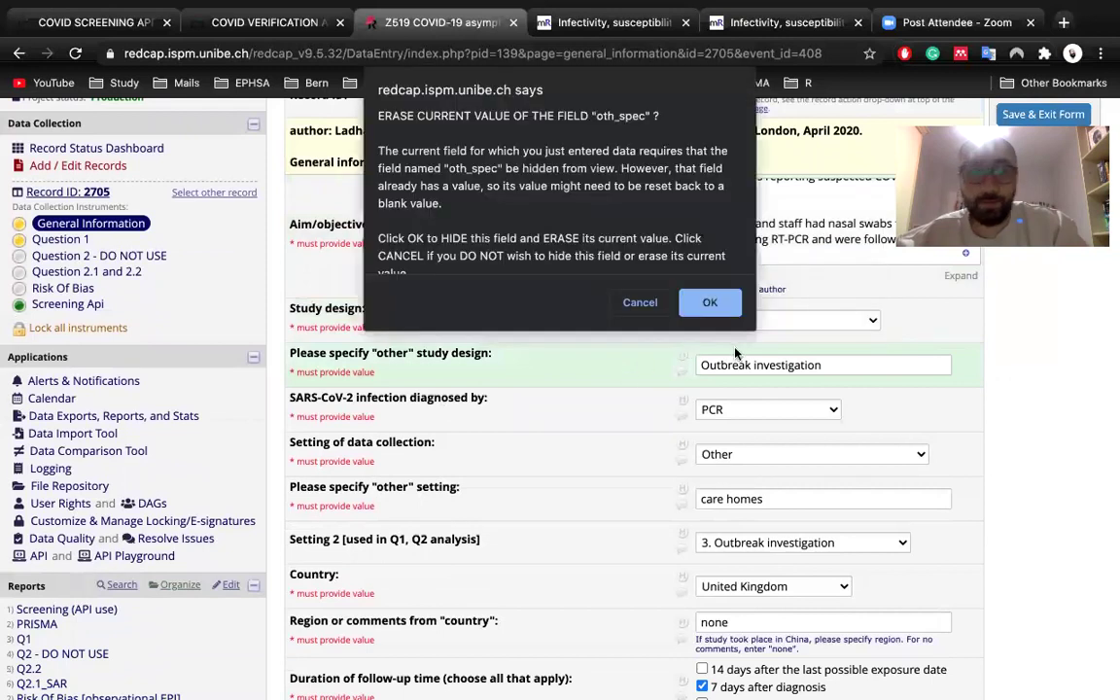
click(642, 303)
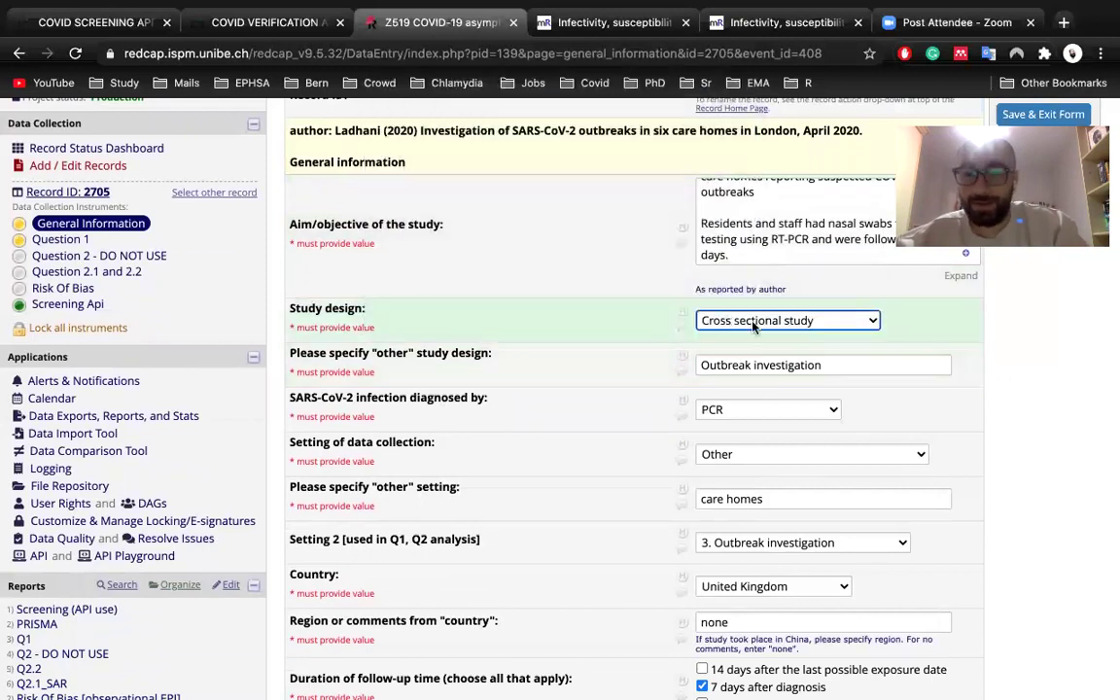
click(719, 320)
click(622, 354)
scroll(638, 418, down, 1)
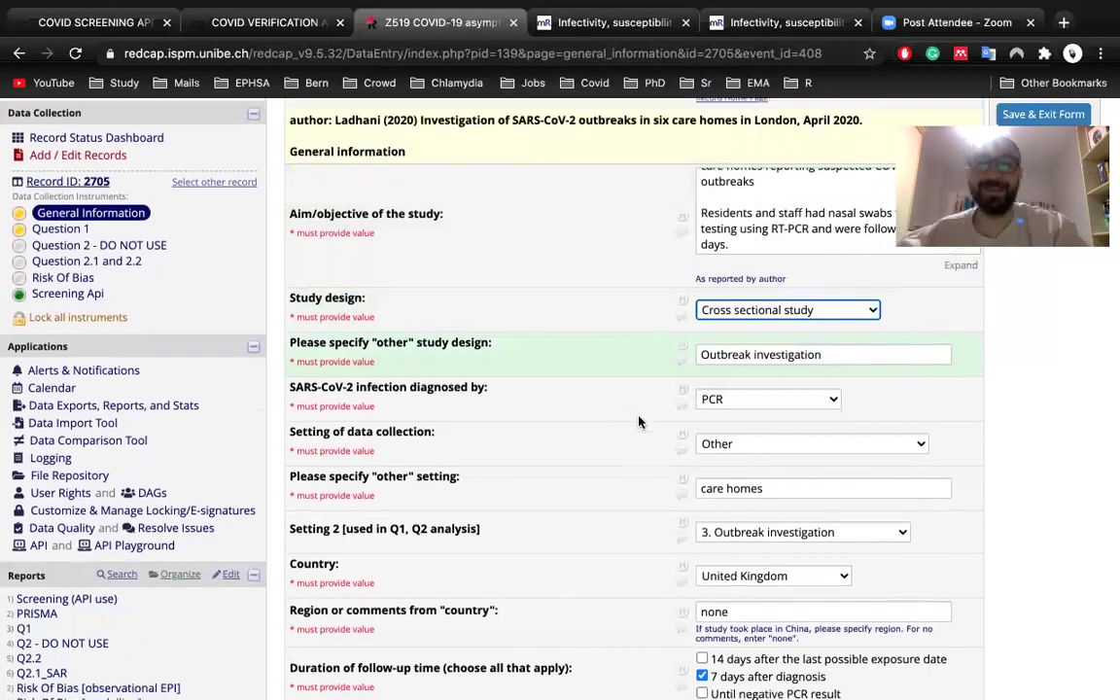
- Set the study design back to Other and select the text of the "other" study design description
click(792, 308)
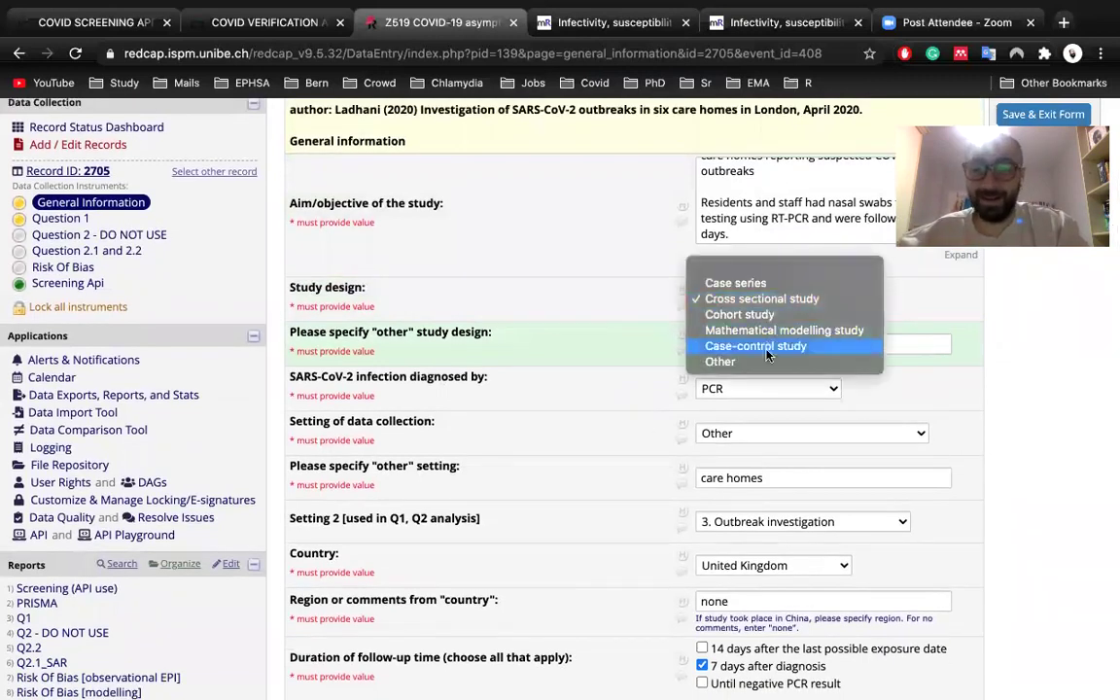
key(Escape)
key(Down)
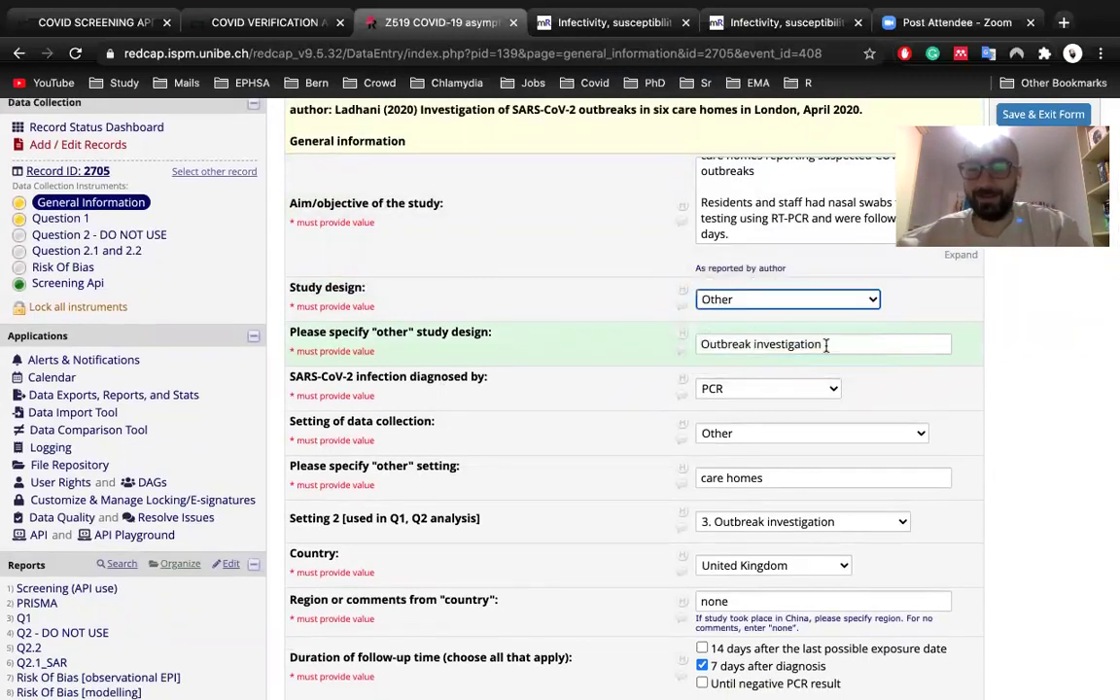
click(830, 342)
triple_click(767, 340)
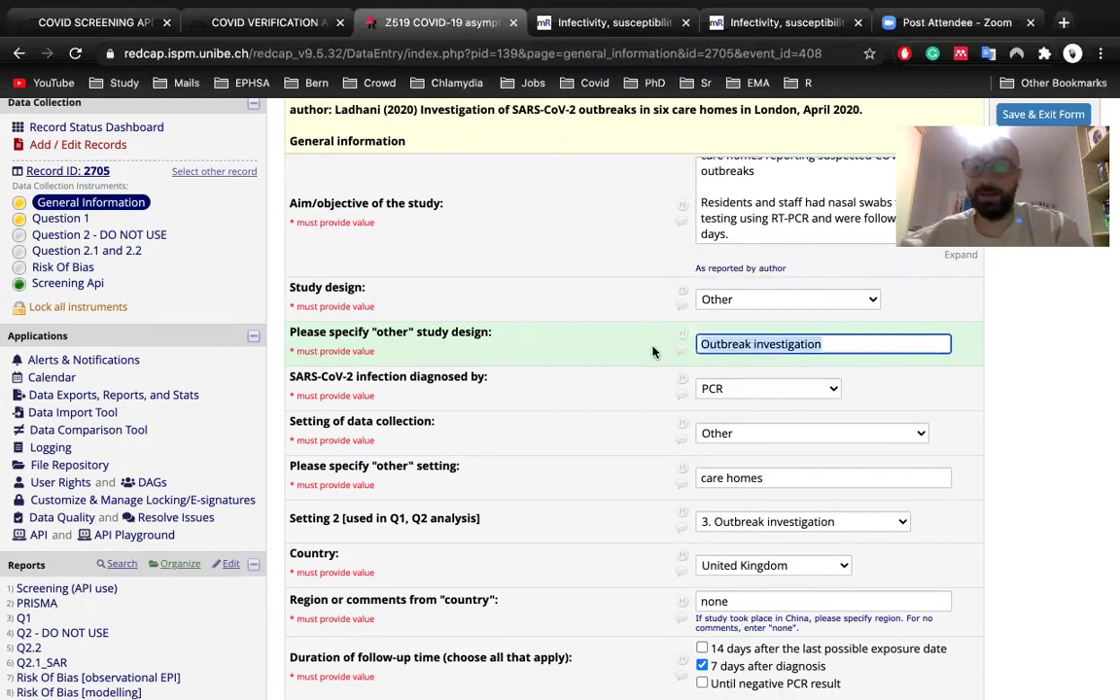
- Examine the diagnosis options for SARS-CoV-2 infection, keeping PCR as the method
scroll(607, 363, down, 1)
scroll(570, 343, down, 2)
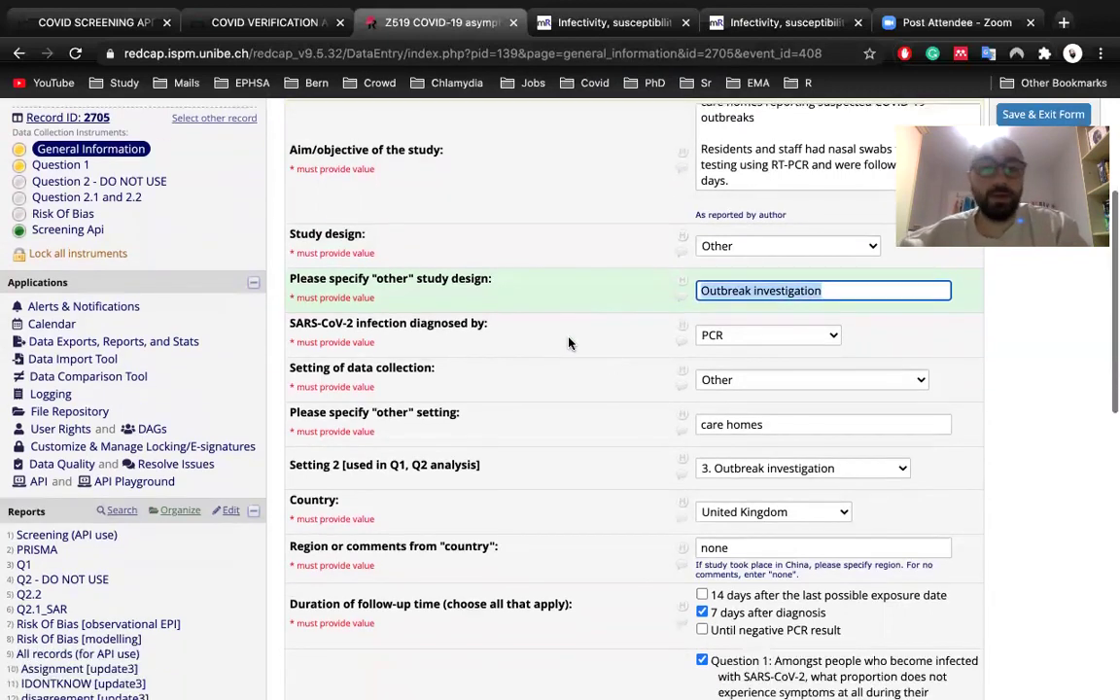
scroll(582, 336, down, 3)
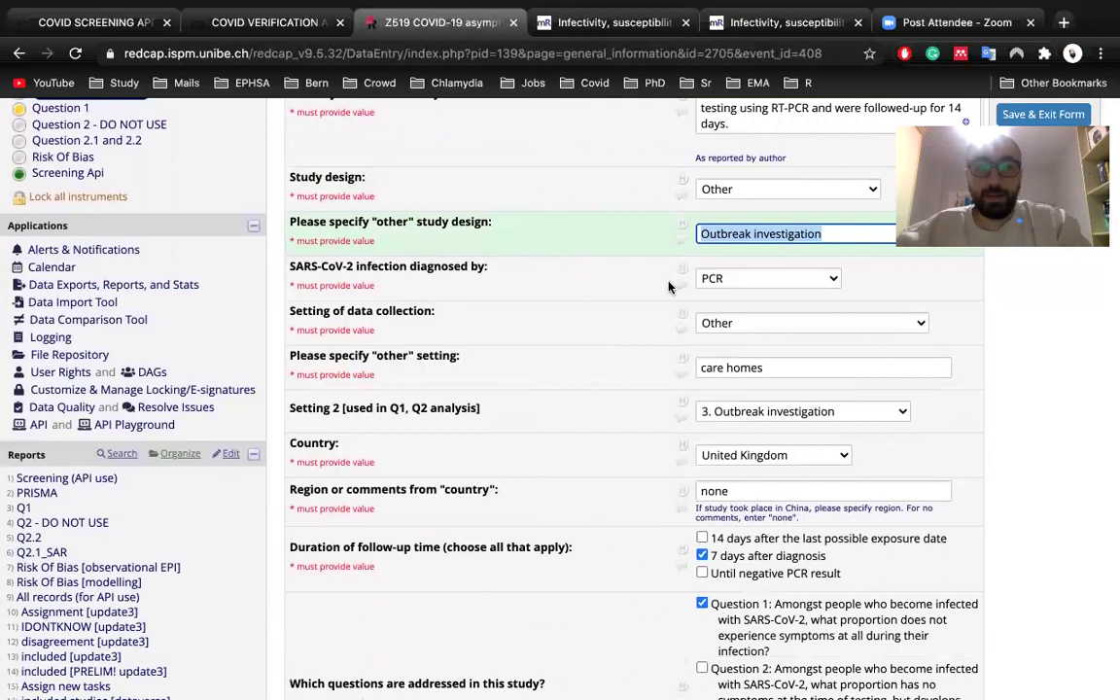
drag(317, 270, 522, 265)
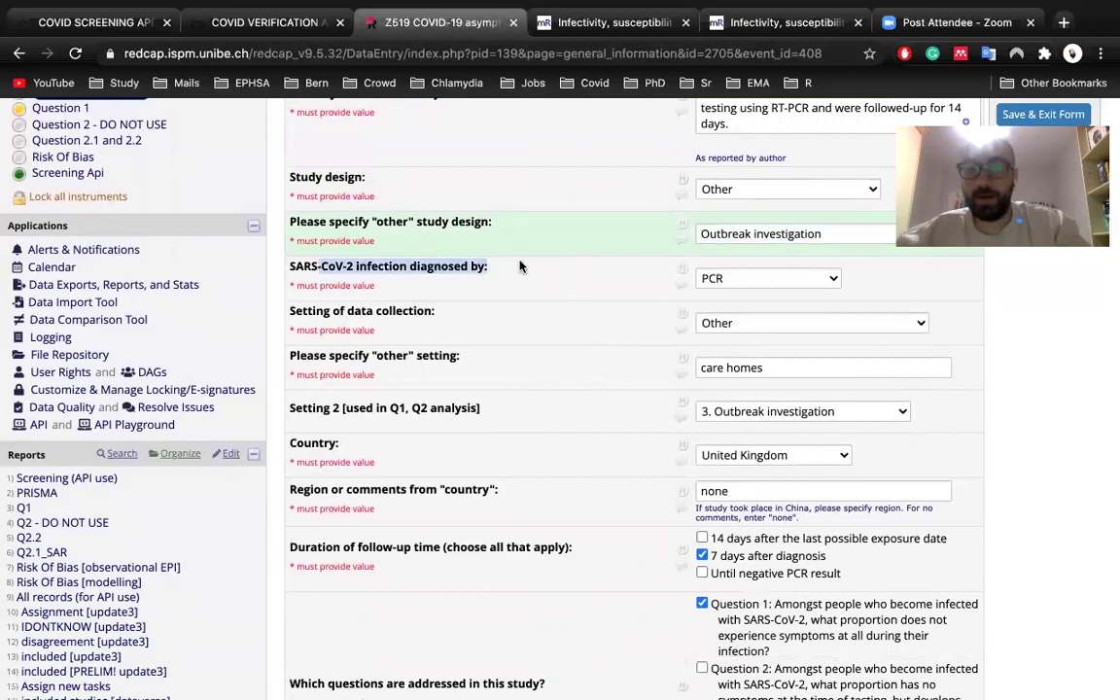
click(723, 282)
click(723, 282)
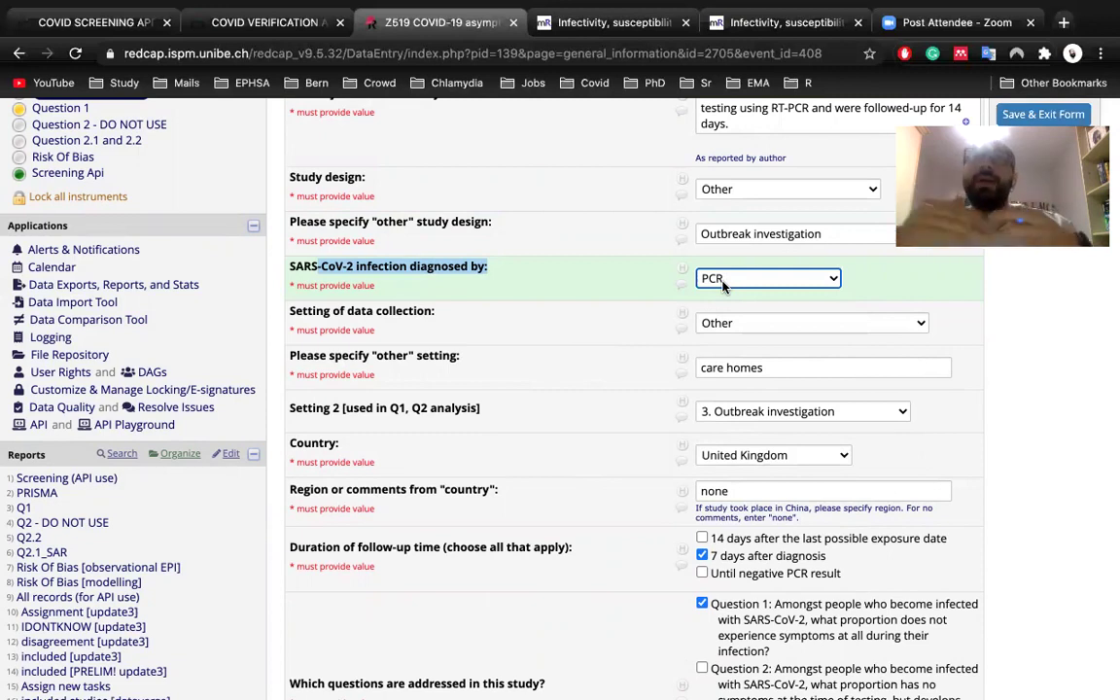
click(722, 282)
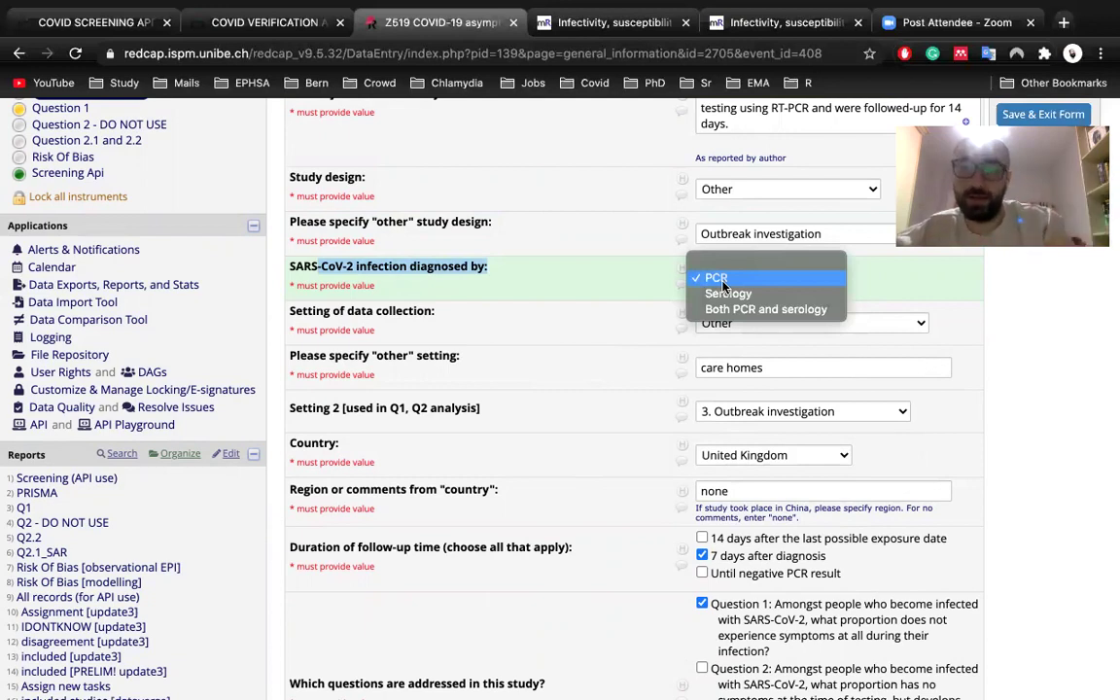
click(723, 283)
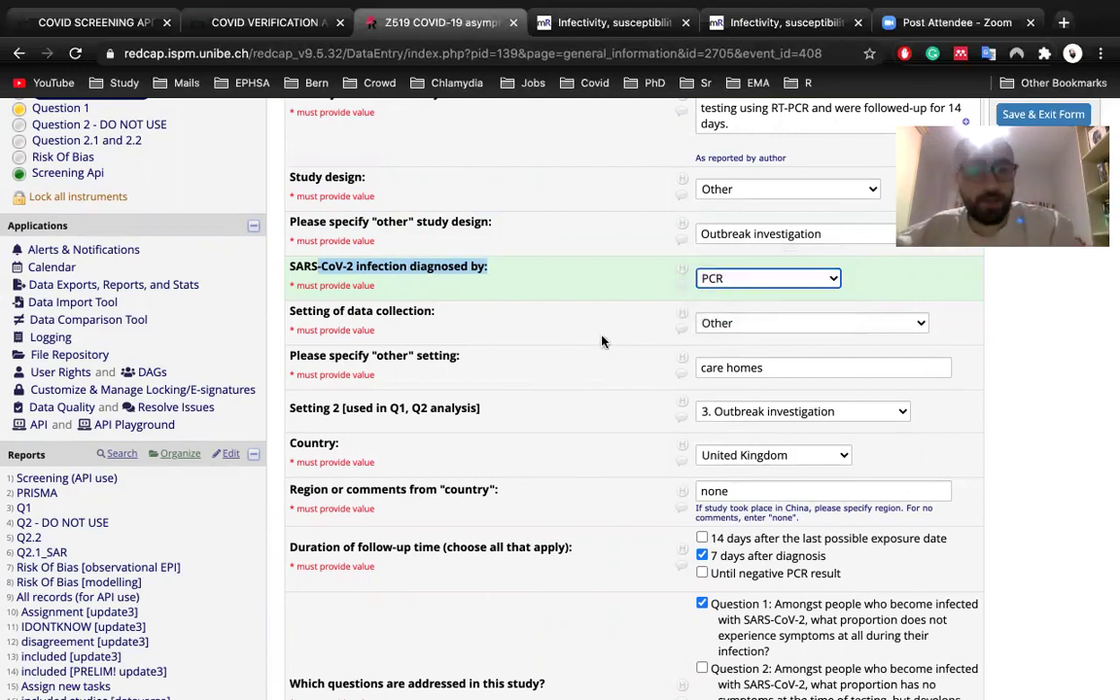
scroll(602, 341, down, 1)
scroll(508, 277, up, 1)
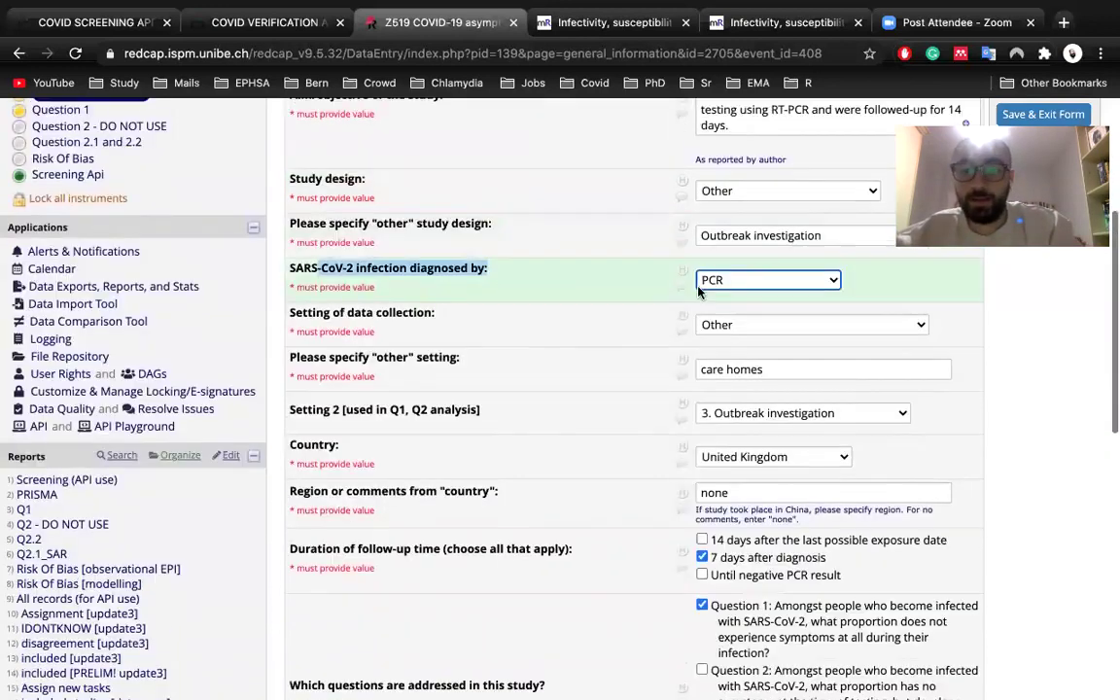
- Review the options for the setting of data collection, keeping Other
click(729, 326)
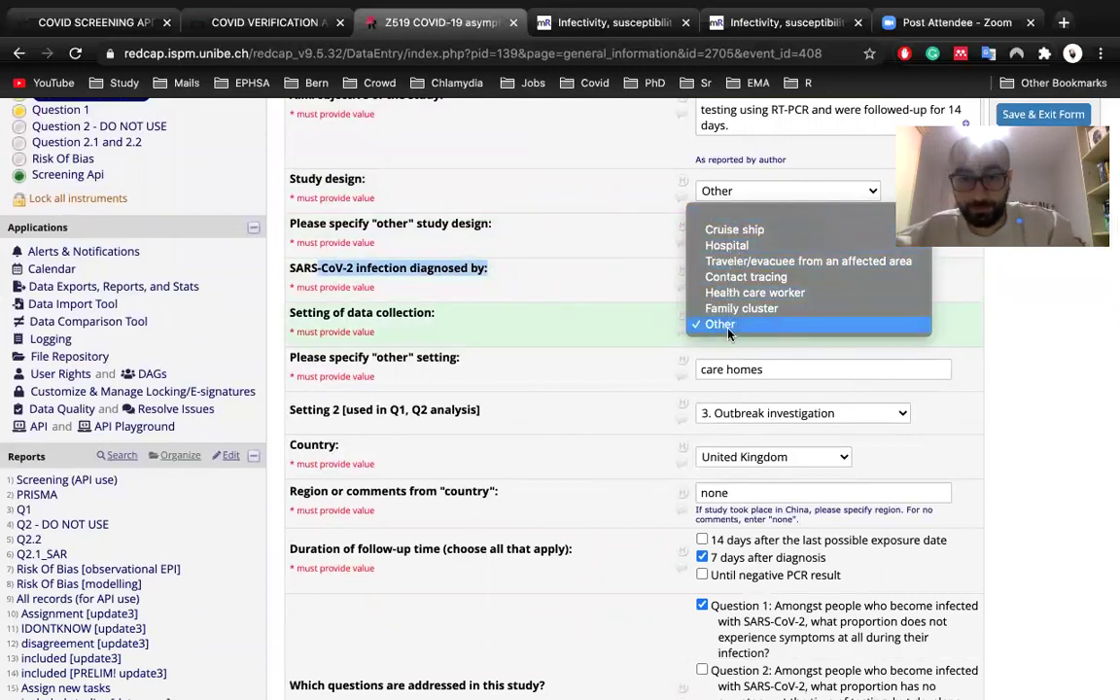
click(727, 332)
click(740, 325)
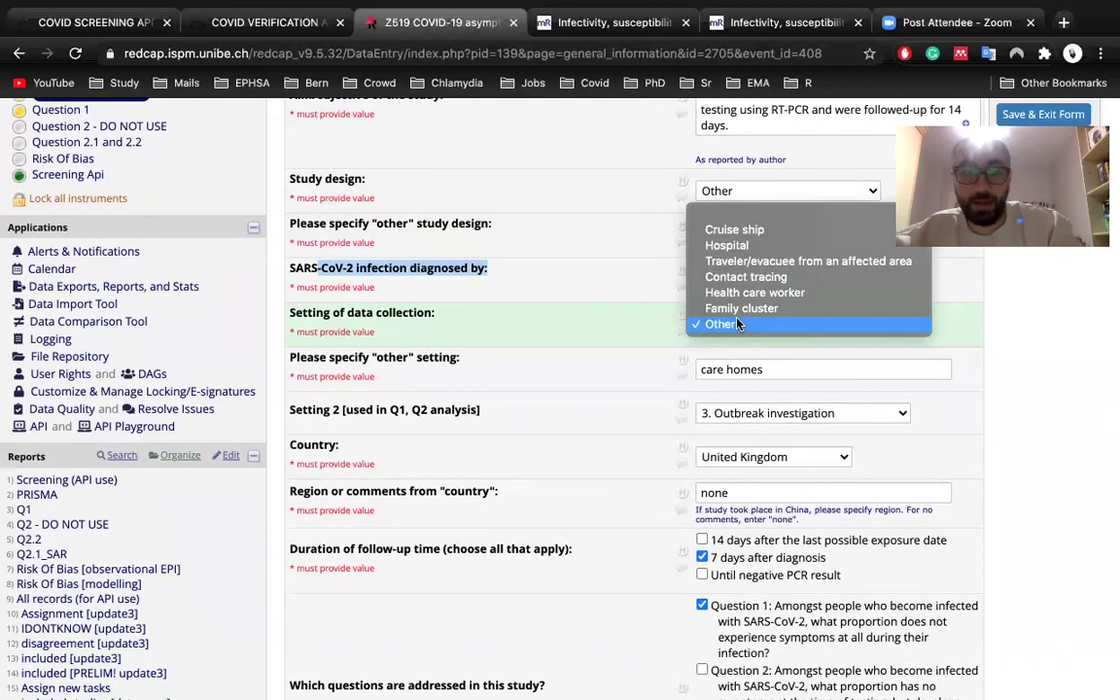
click(739, 325)
click(722, 327)
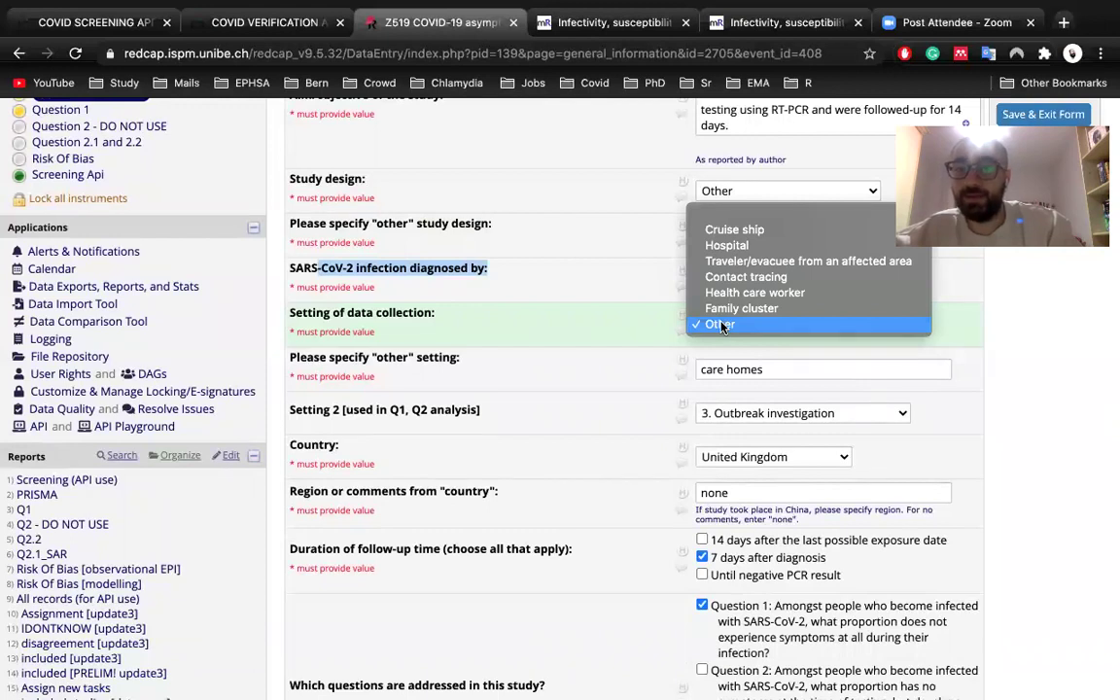
click(721, 326)
- Change the "other" setting description to "screened everybody at care homes"
scroll(642, 362, down, 2)
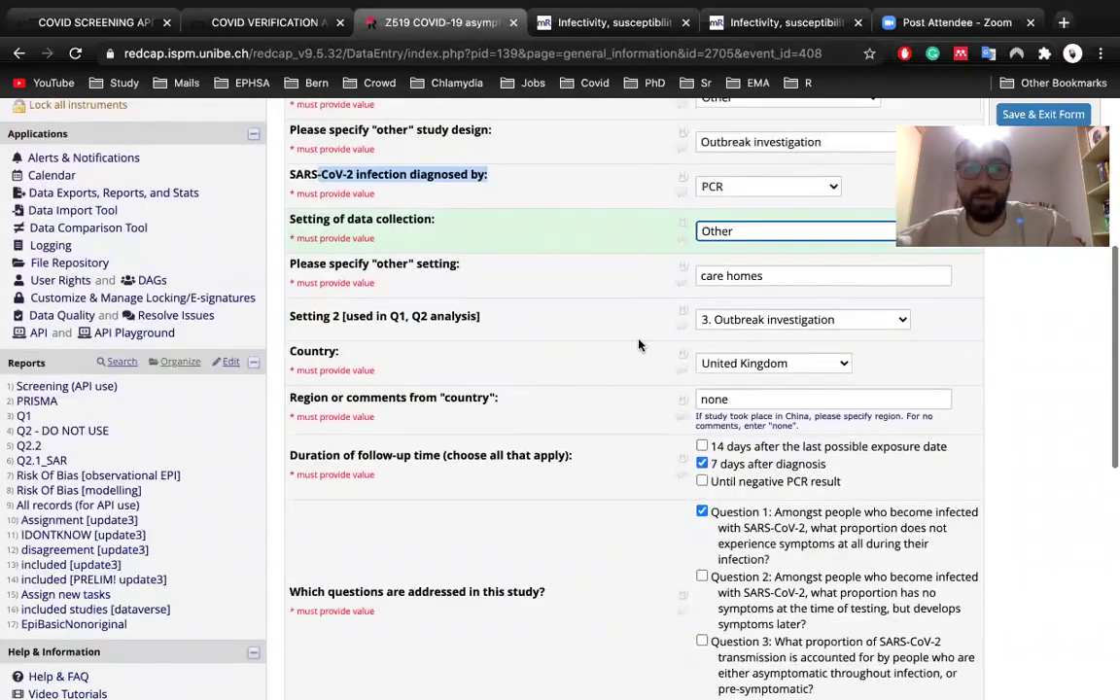
click(701, 276)
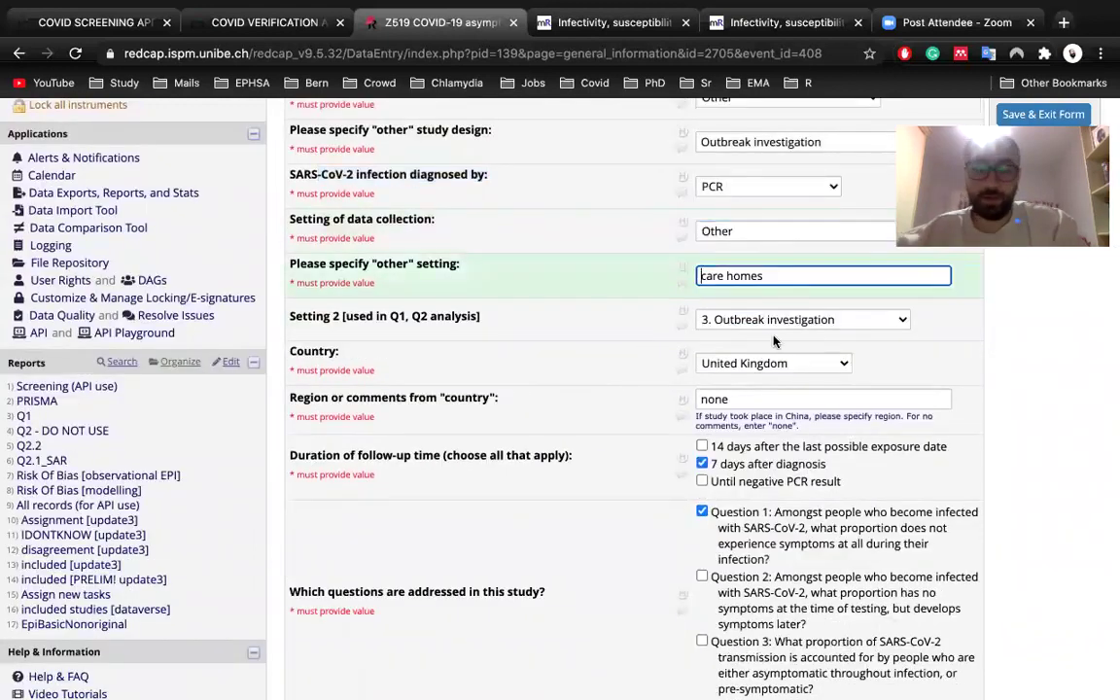
text(scree)
text(ned e)
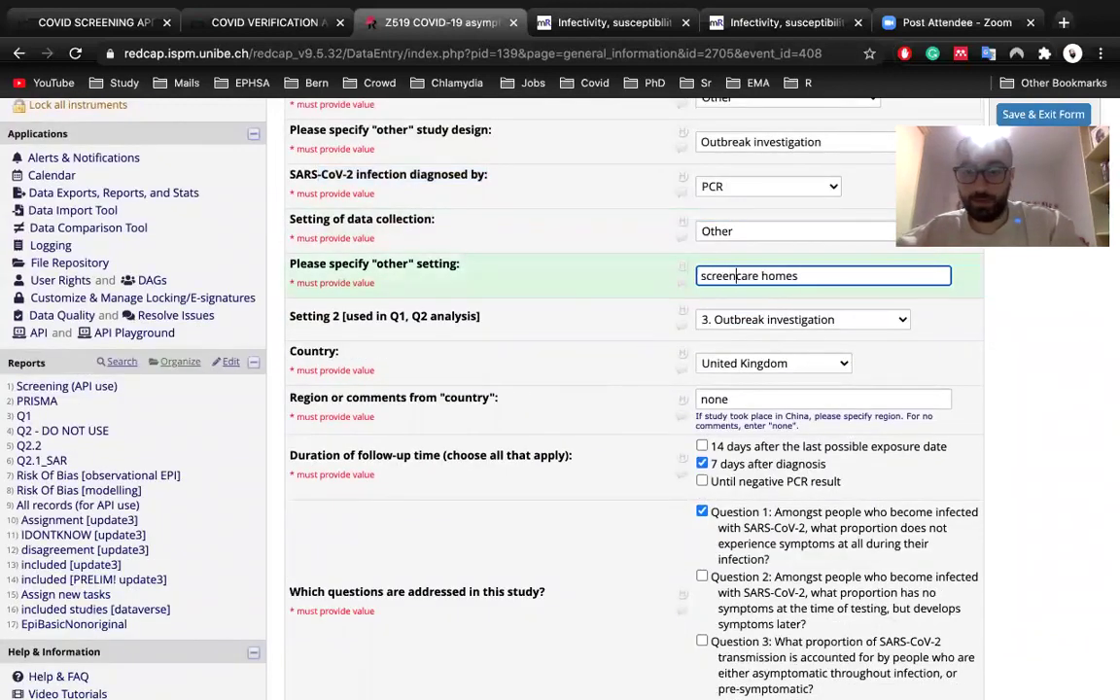
text(ver)
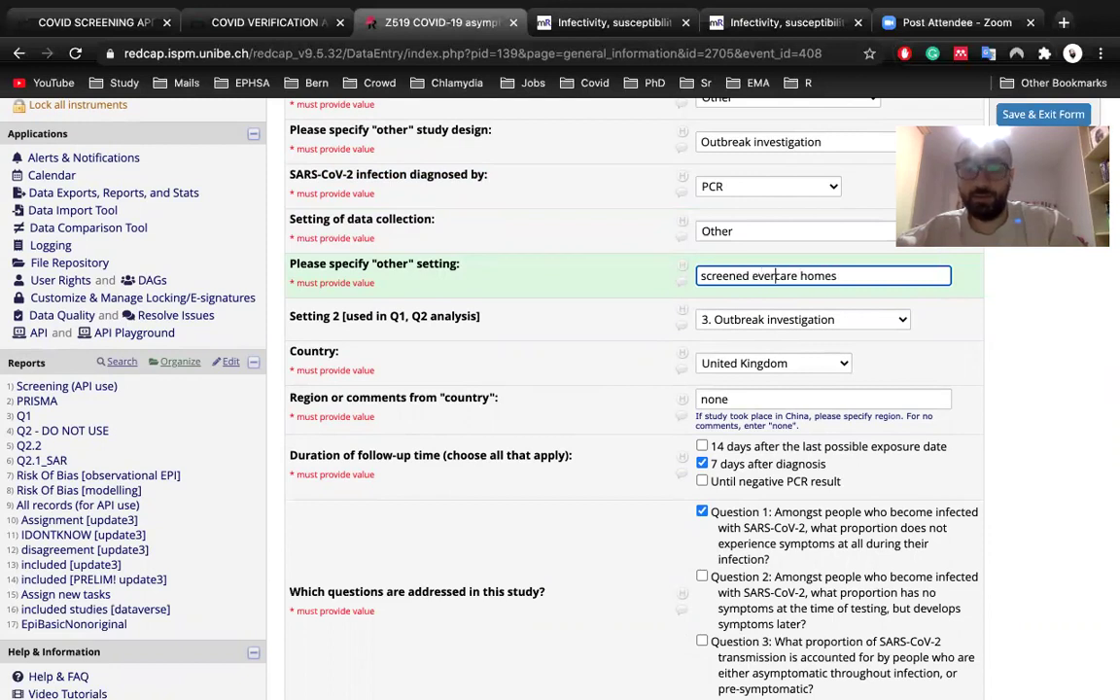
text(ybody at)
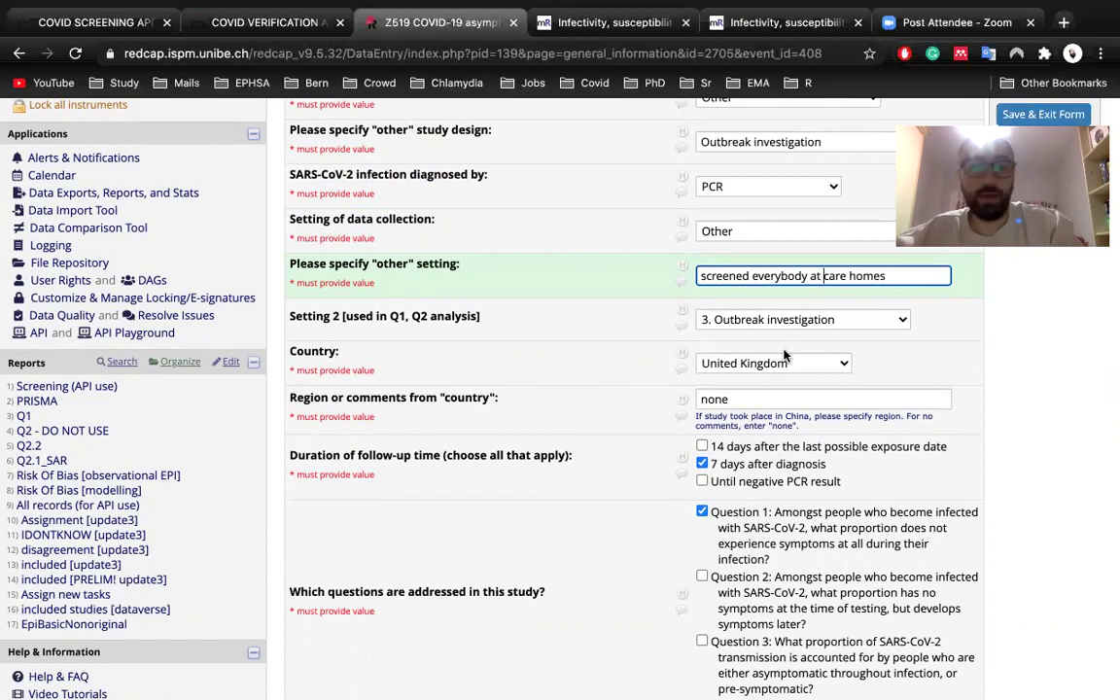
- Examine the Setting 2 field used in the Q1 and Q2 analysis, keeping Outbreak investigation
scroll(856, 359, down, 2)
drag(1008, 123, 1008, 110)
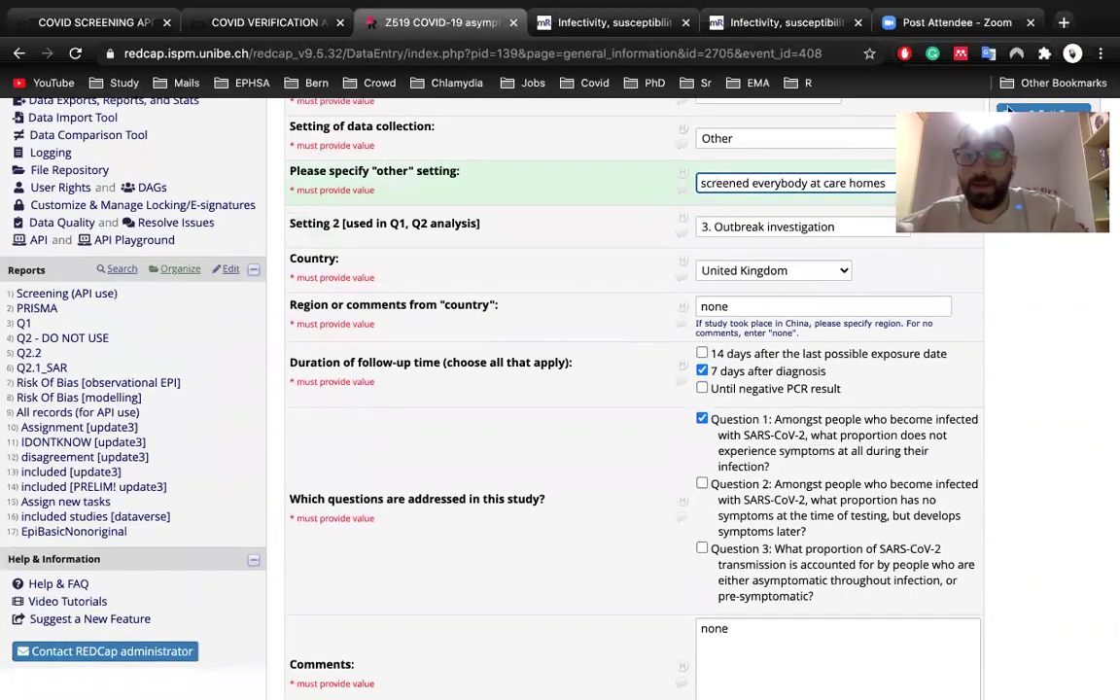
click(739, 232)
click(662, 205)
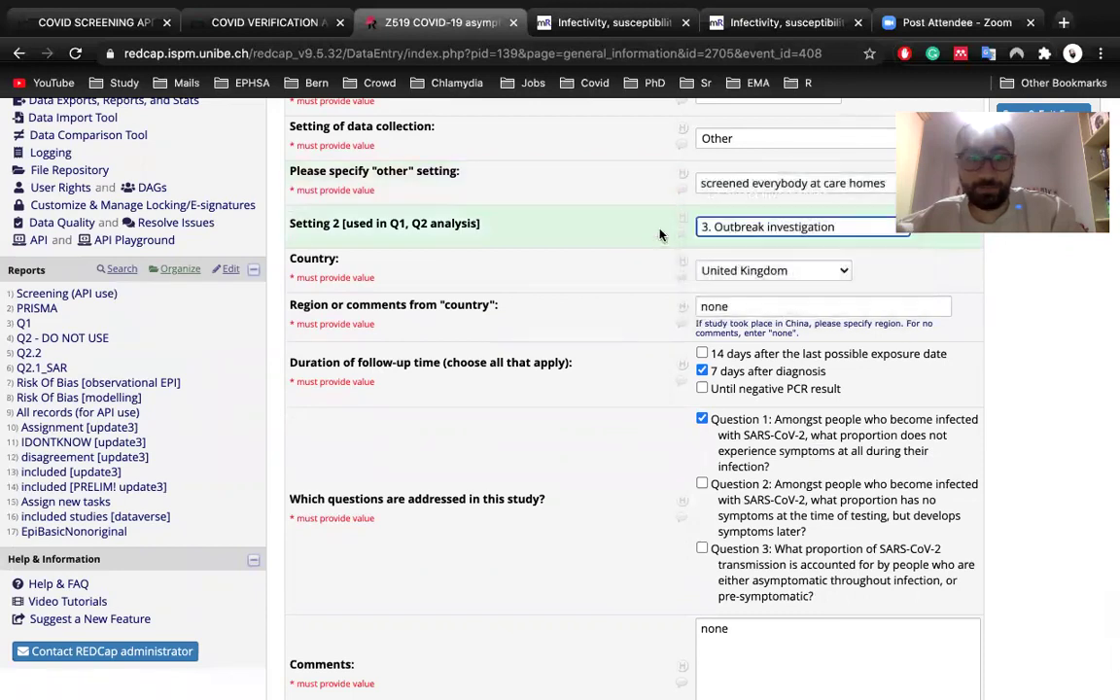
drag(290, 224, 313, 226)
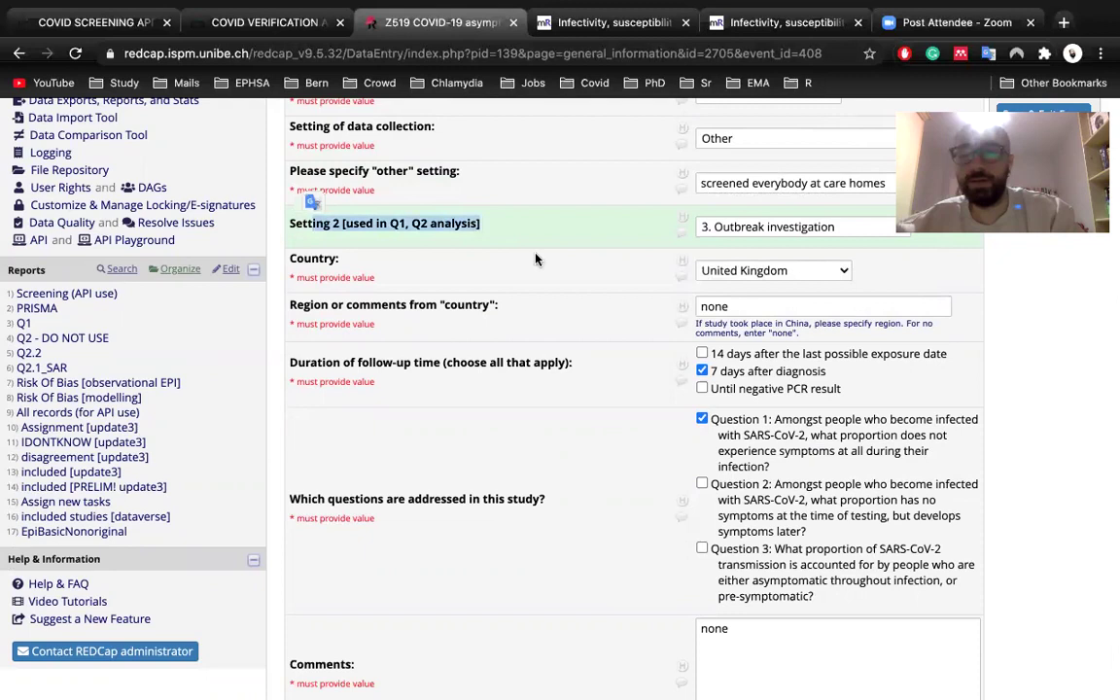
scroll(543, 282, down, 1)
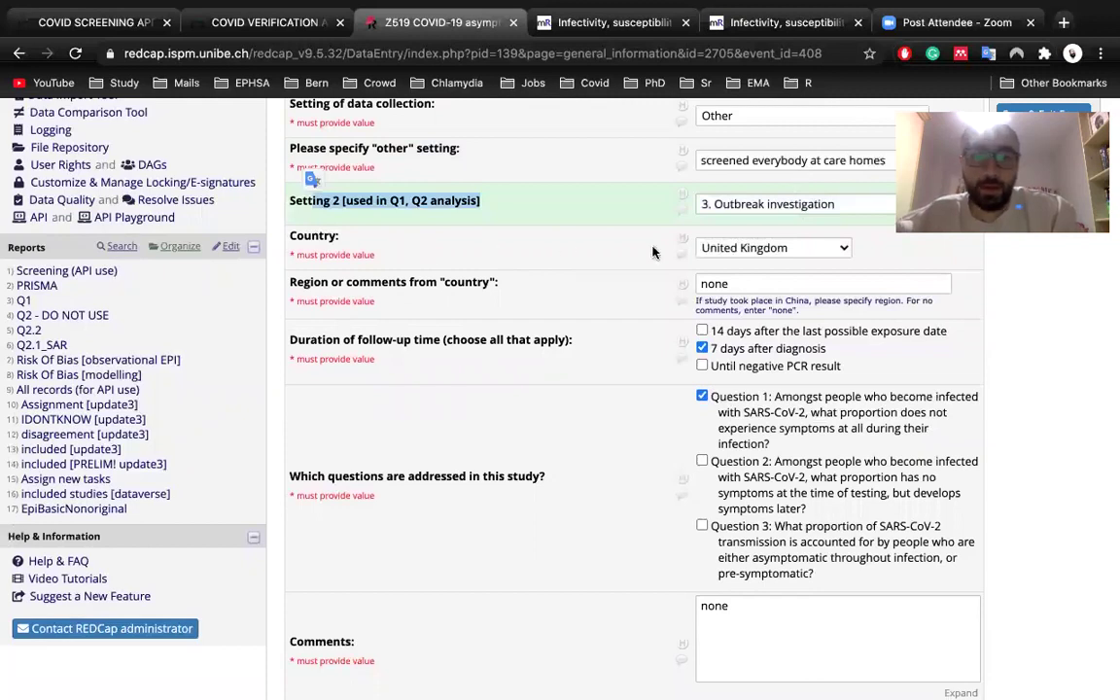
- Examine the country field and read the guidance on specifying a region for China or entering "none" as the comment
click(297, 229)
click(739, 251)
click(740, 247)
scroll(611, 314, down, 1)
scroll(611, 314, down, 1)
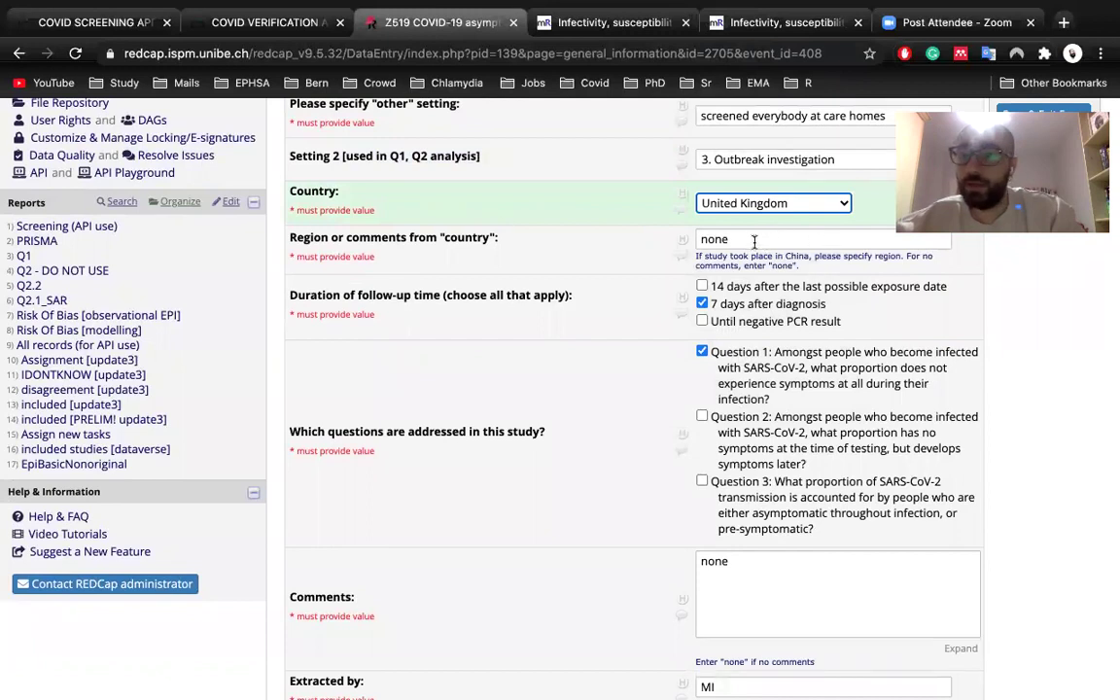
drag(702, 256, 812, 255)
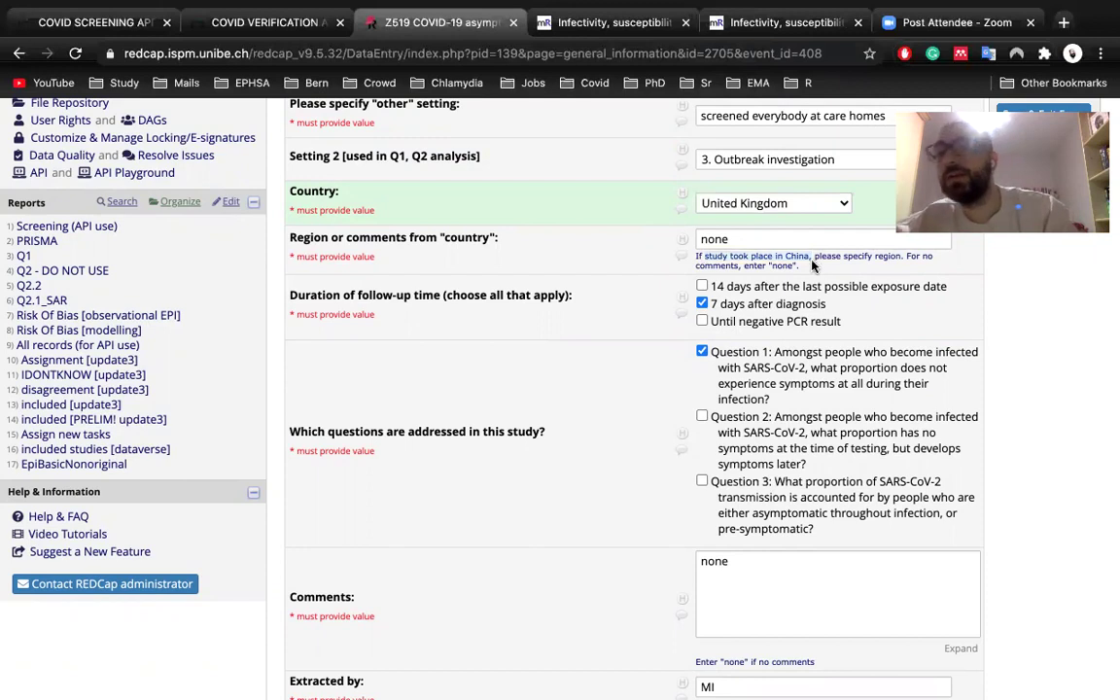
click(805, 255)
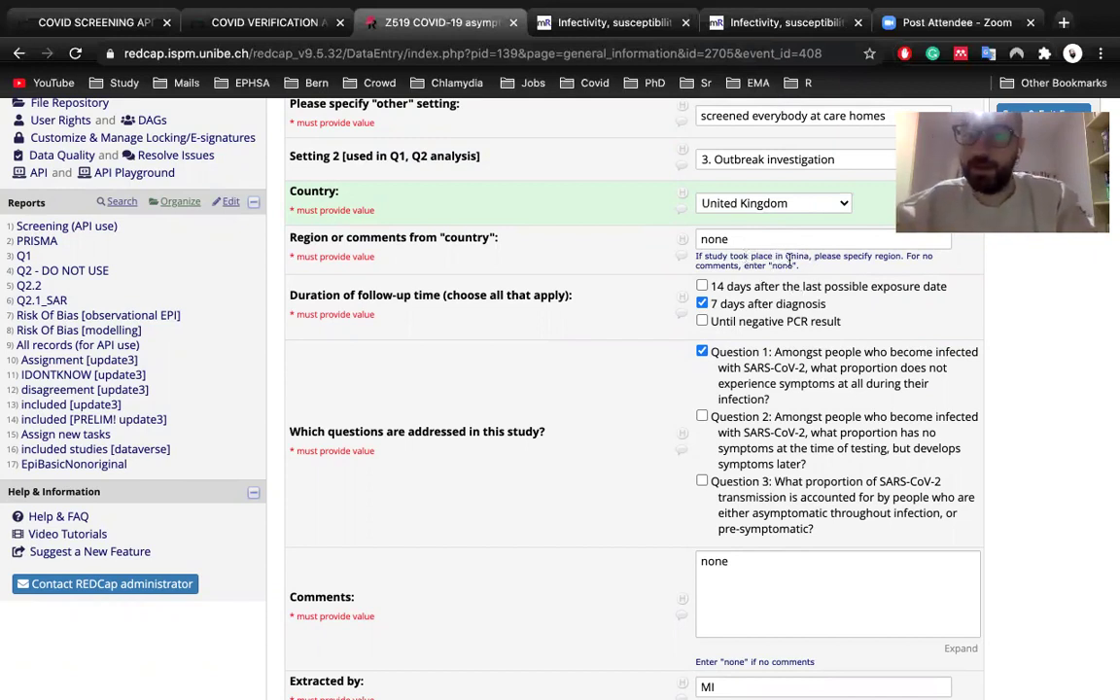
click(753, 240)
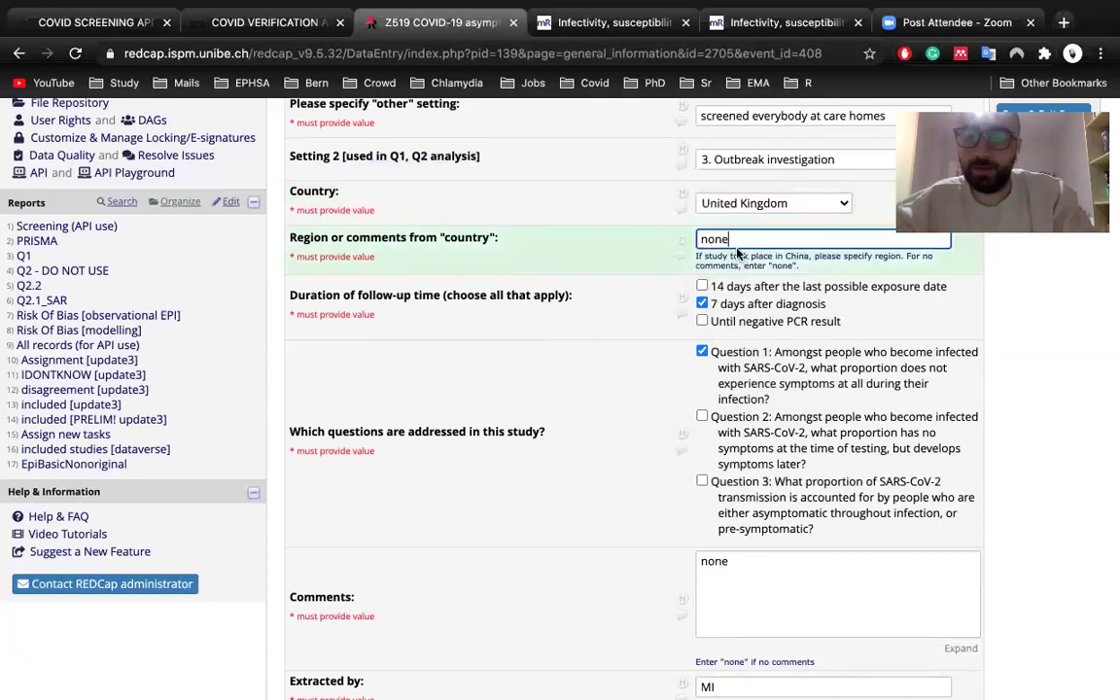
drag(768, 265, 795, 264)
- Examine the follow-up duration options, the questions addressed by the study, and the comments, extraction and verification fields
scroll(608, 378, down, 1)
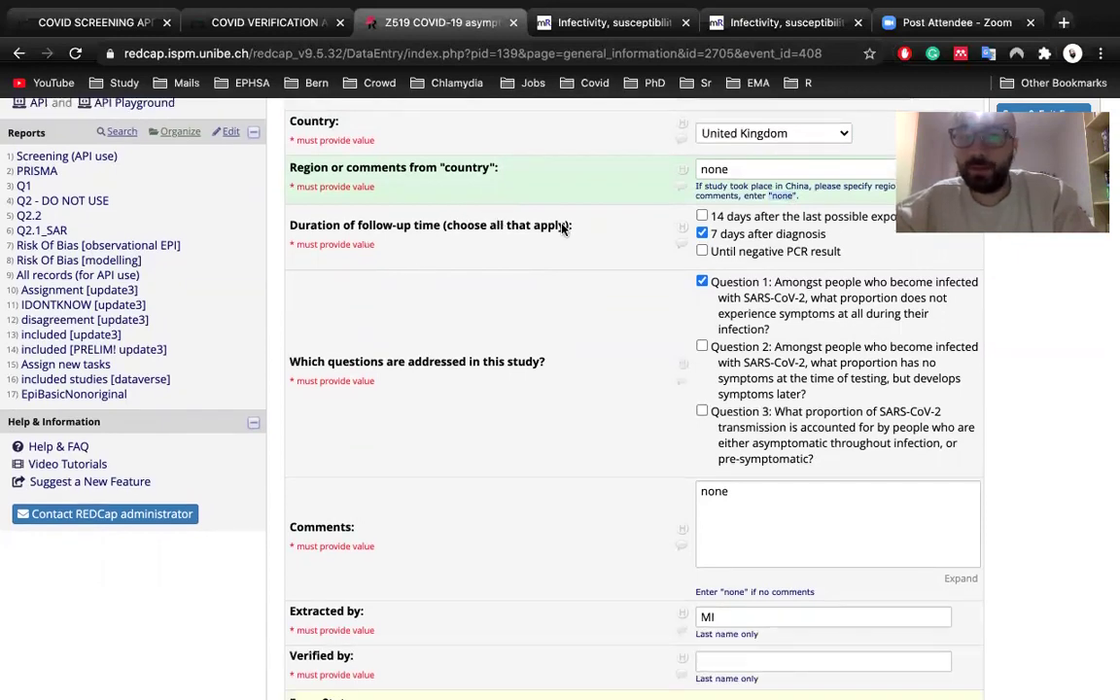
drag(535, 225, 437, 226)
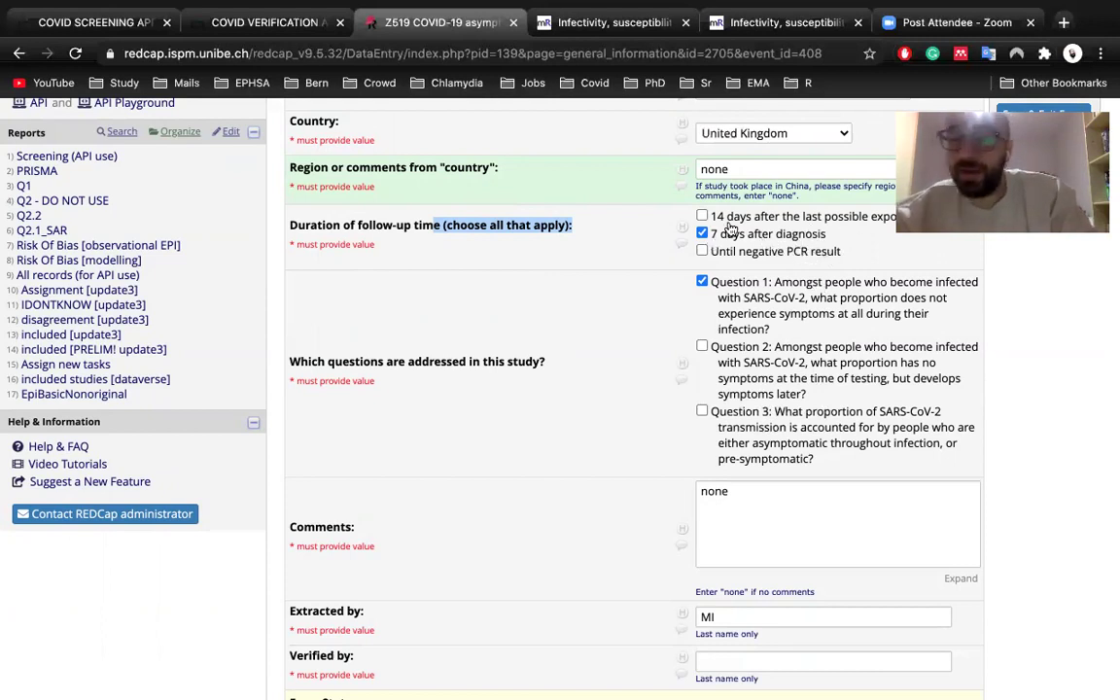
scroll(749, 379, down, 1)
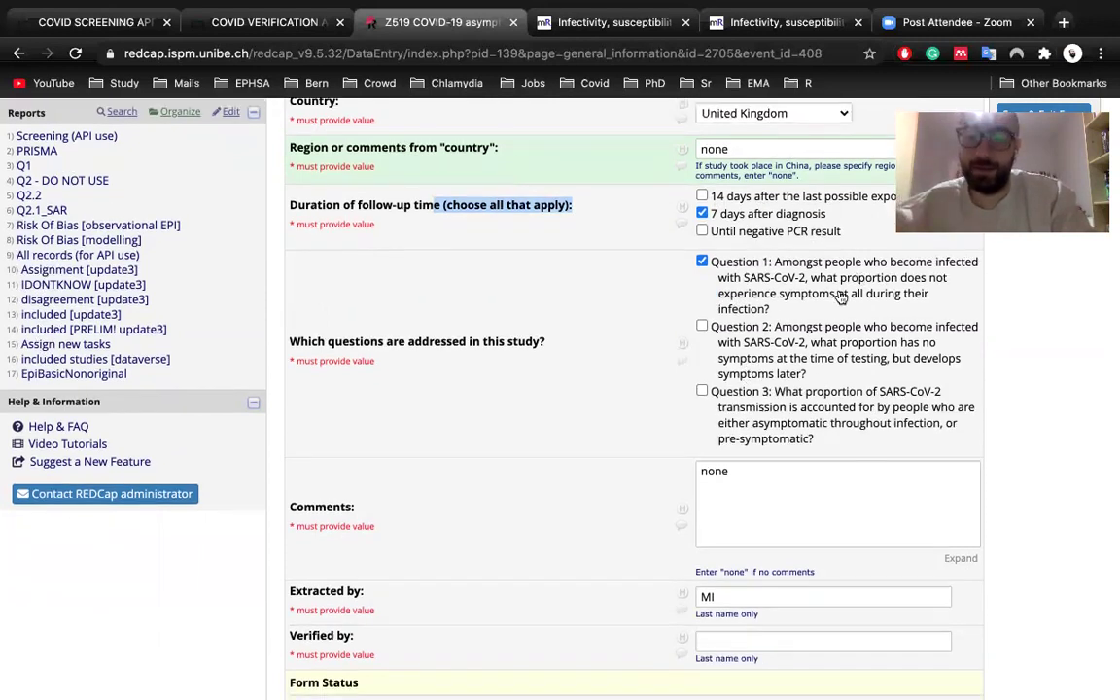
scroll(843, 297, down, 4)
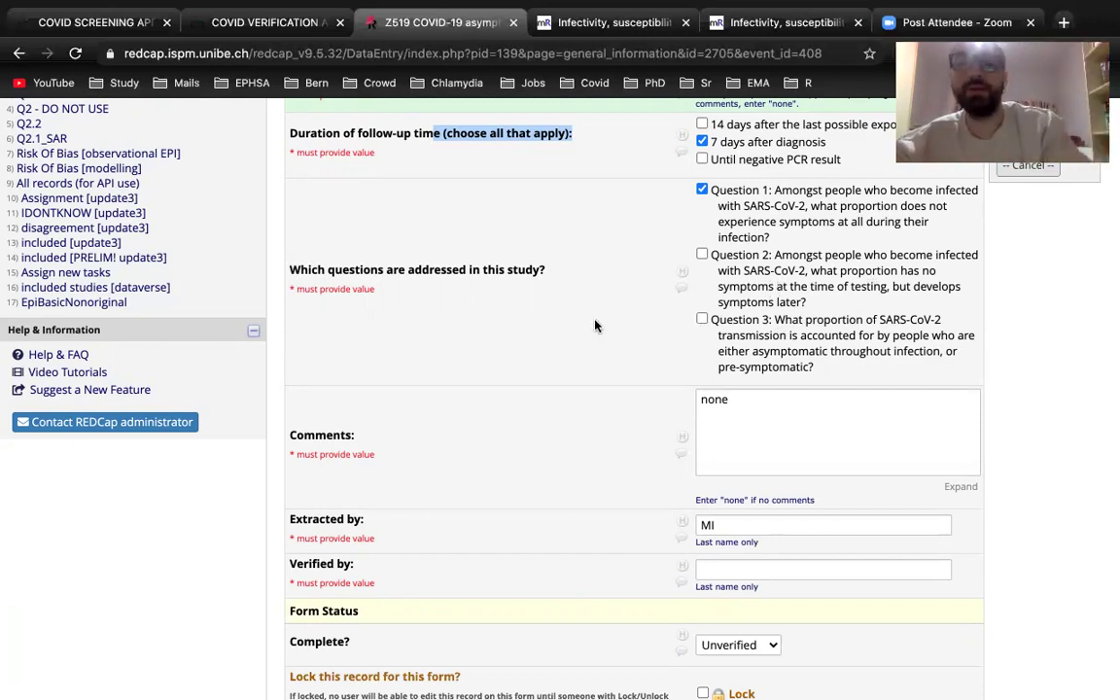
scroll(596, 326, up, 3)
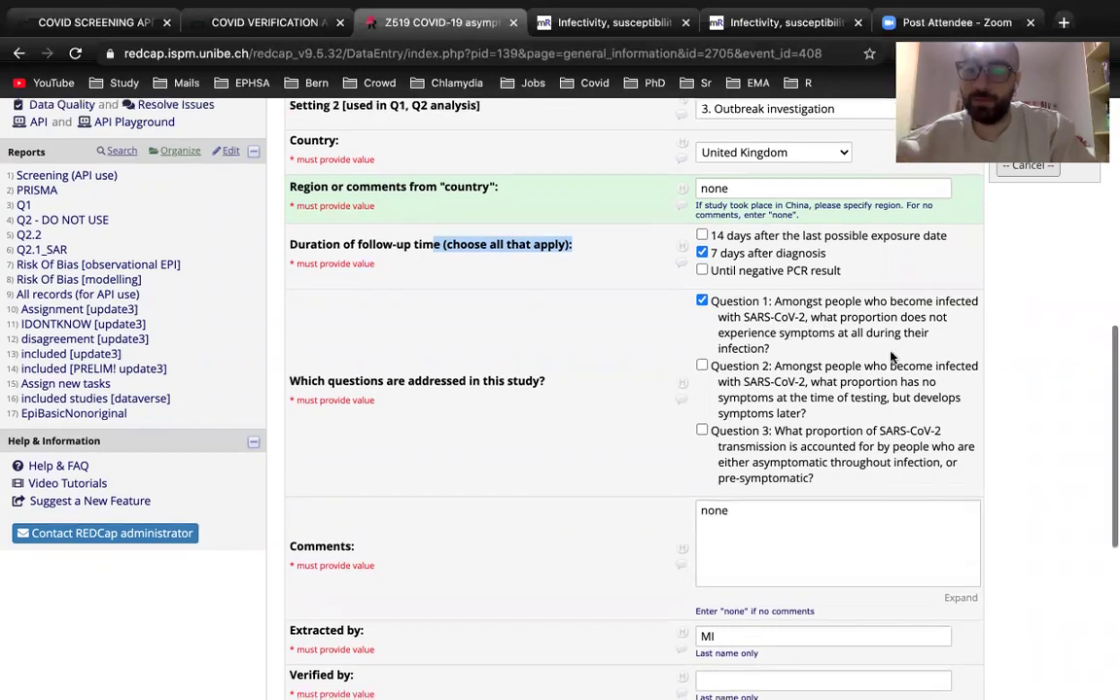
- Examine the comments field and the extracted-by and verified-by fields at the end of the General Information form
scroll(891, 357, down, 2)
scroll(891, 357, down, 4)
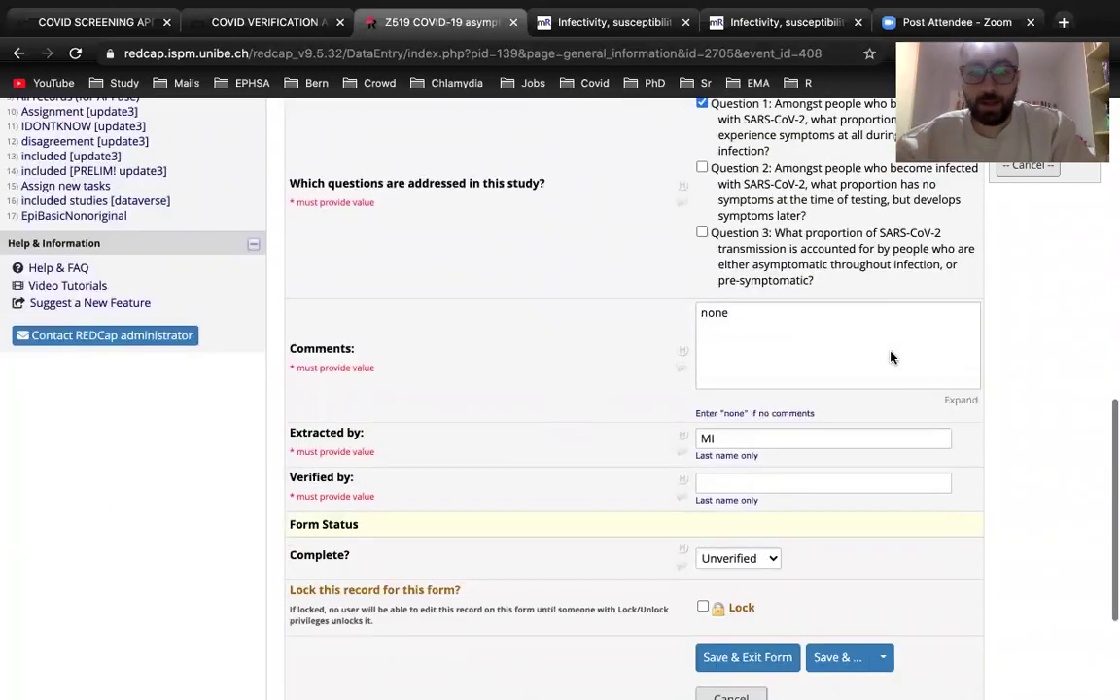
double_click(707, 329)
click(751, 346)
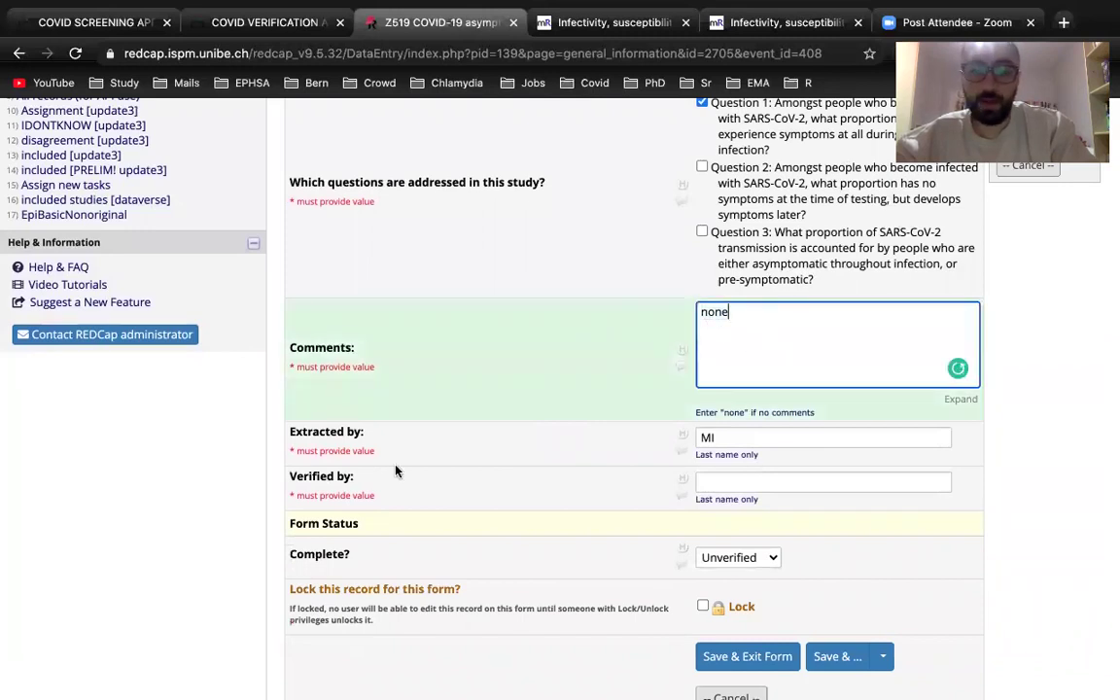
click(725, 438)
text(MI)
double_click(724, 439)
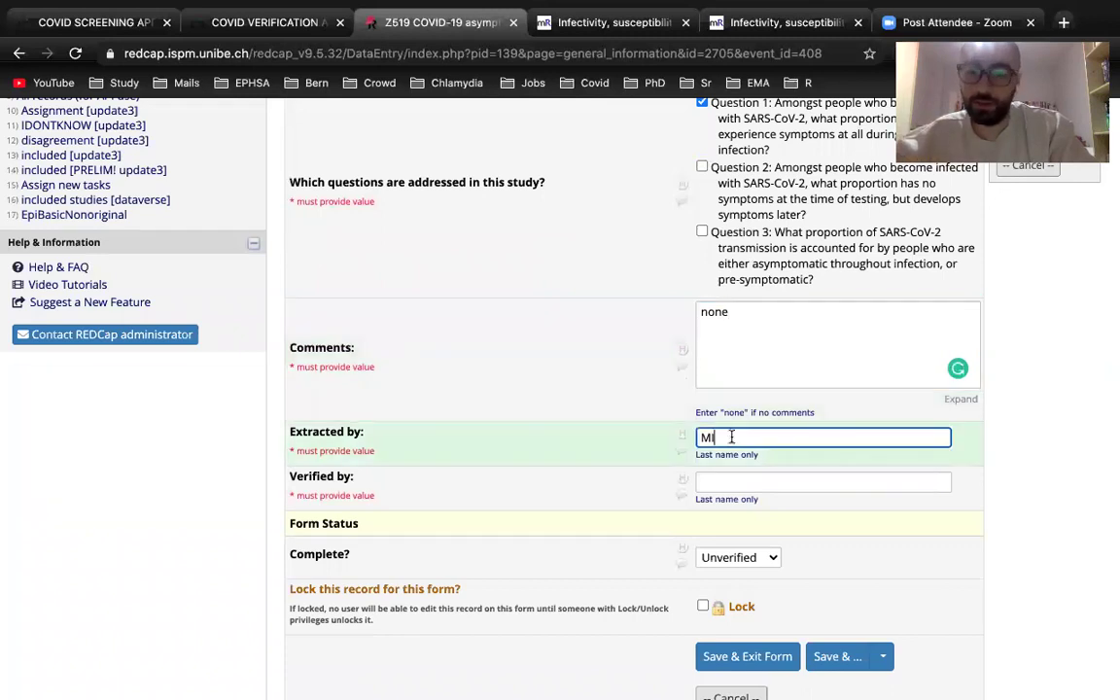
- Examine the form completion status options, keeping Unverified
click(723, 562)
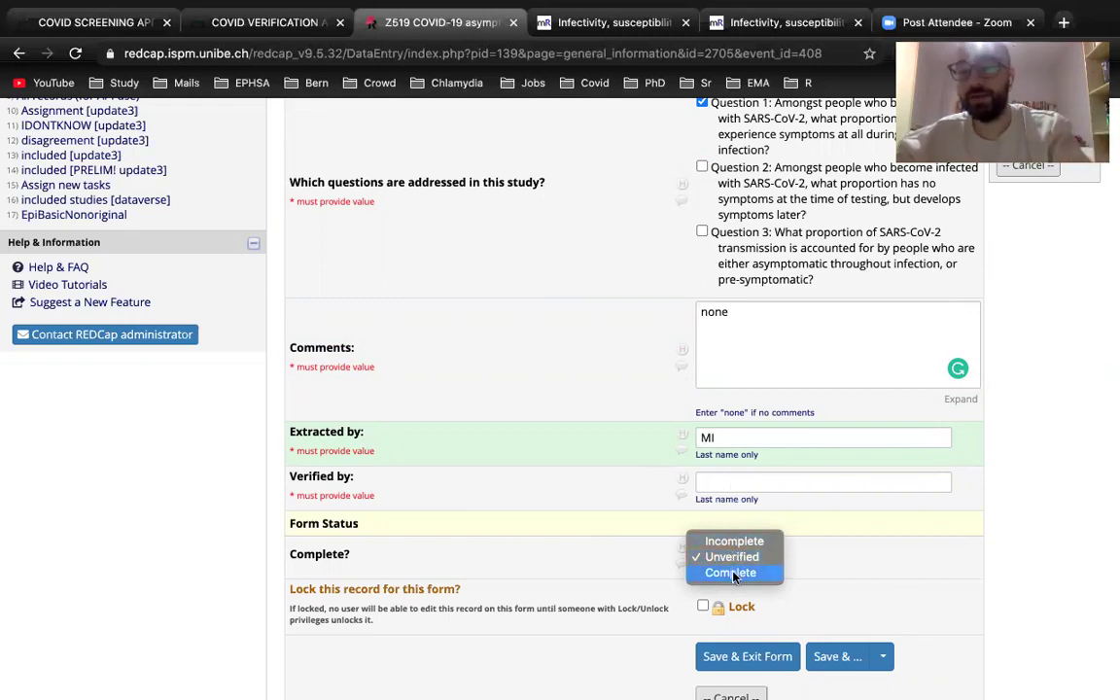
click(632, 503)
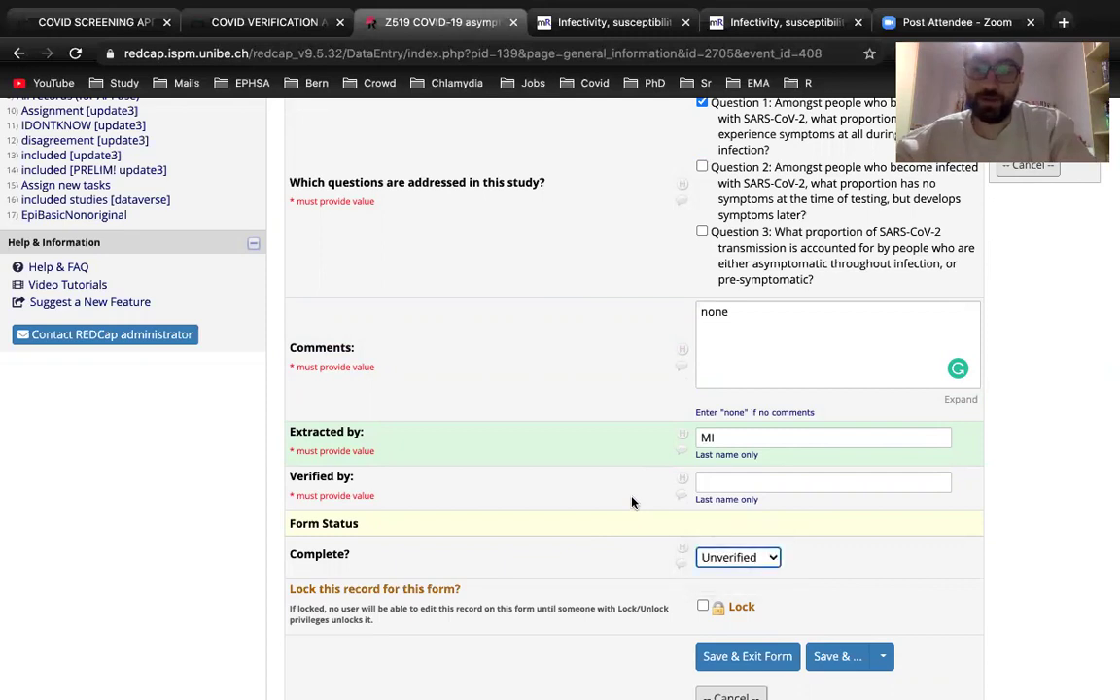
scroll(737, 561, down, 2)
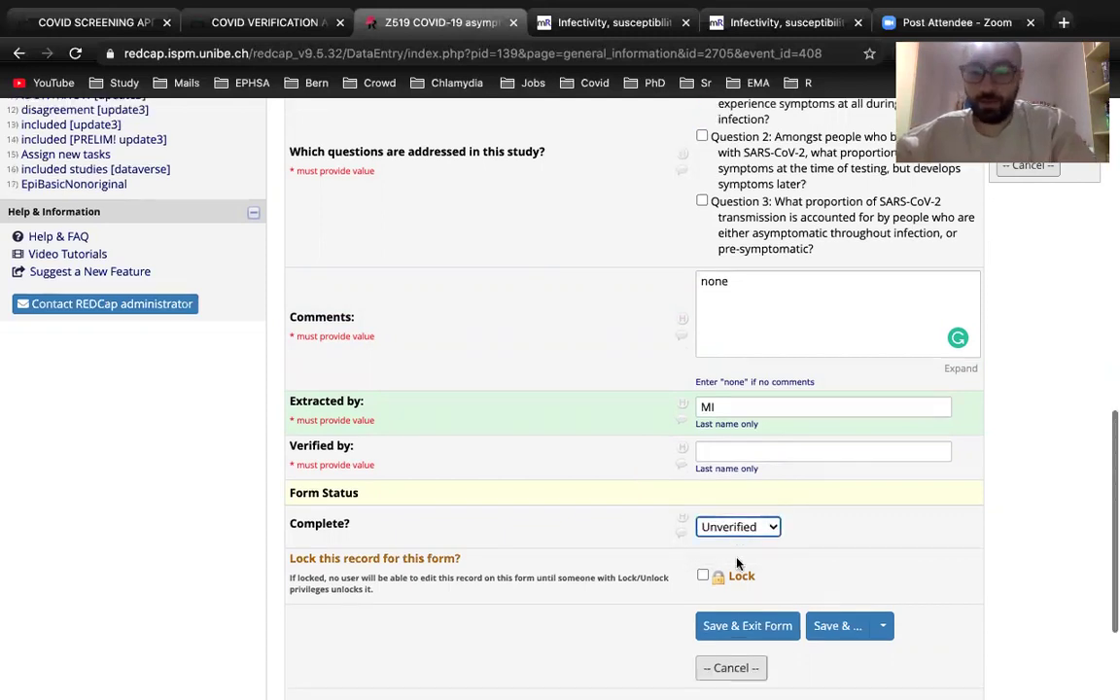
click(739, 480)
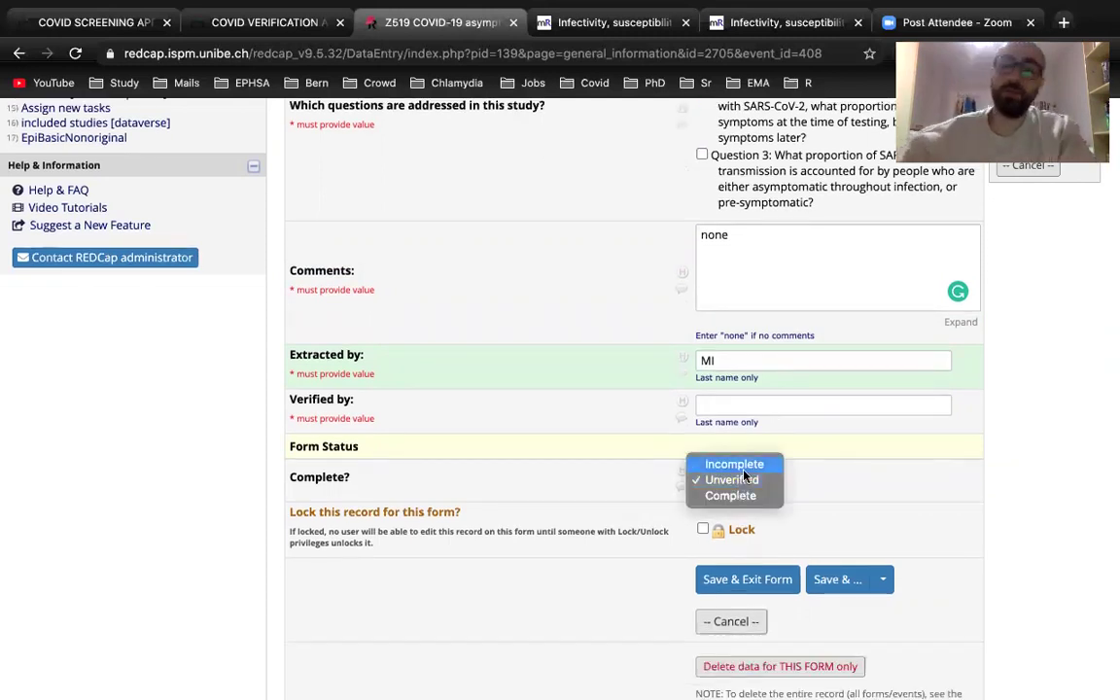
click(597, 442)
- Examine the data collection instruments of record 2705 and their status markers alongside the General Information form
scroll(597, 444, up, 10)
scroll(597, 444, up, 1)
scroll(595, 442, down, 2)
scroll(233, 202, up, 3)
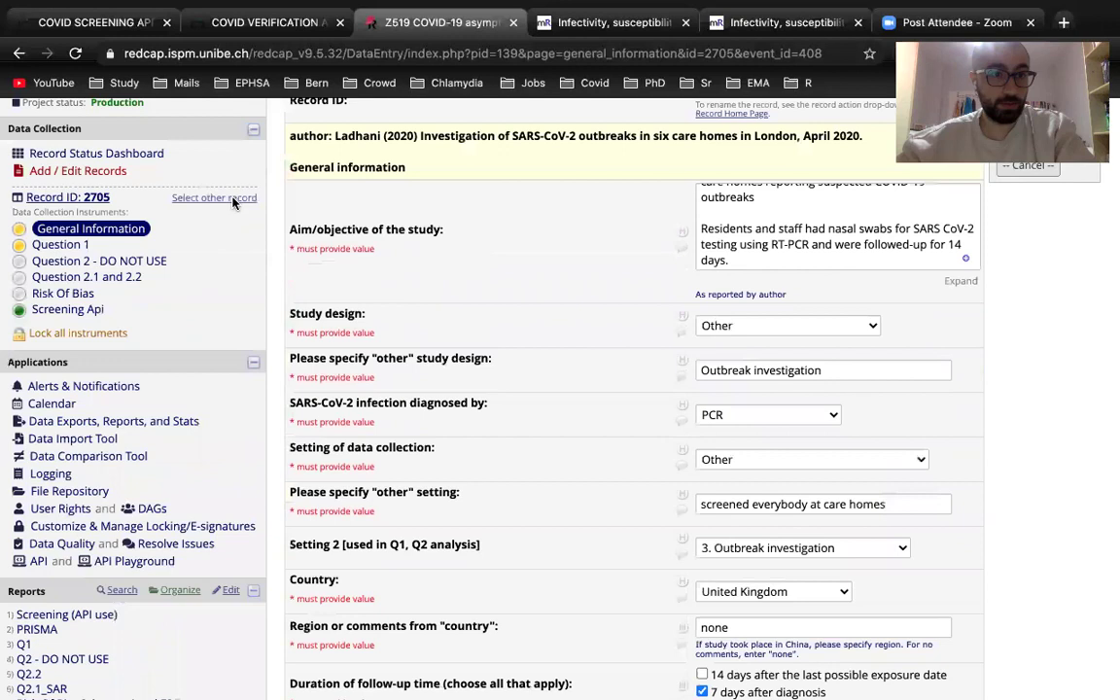
scroll(234, 201, up, 1)
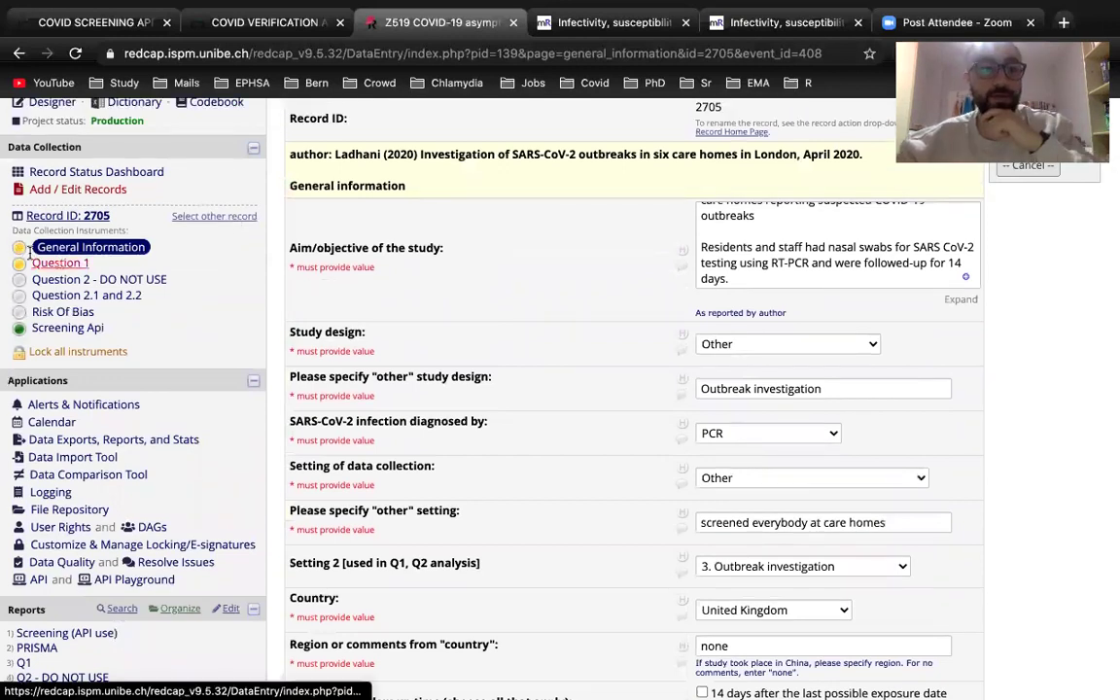
scroll(510, 406, down, 10)
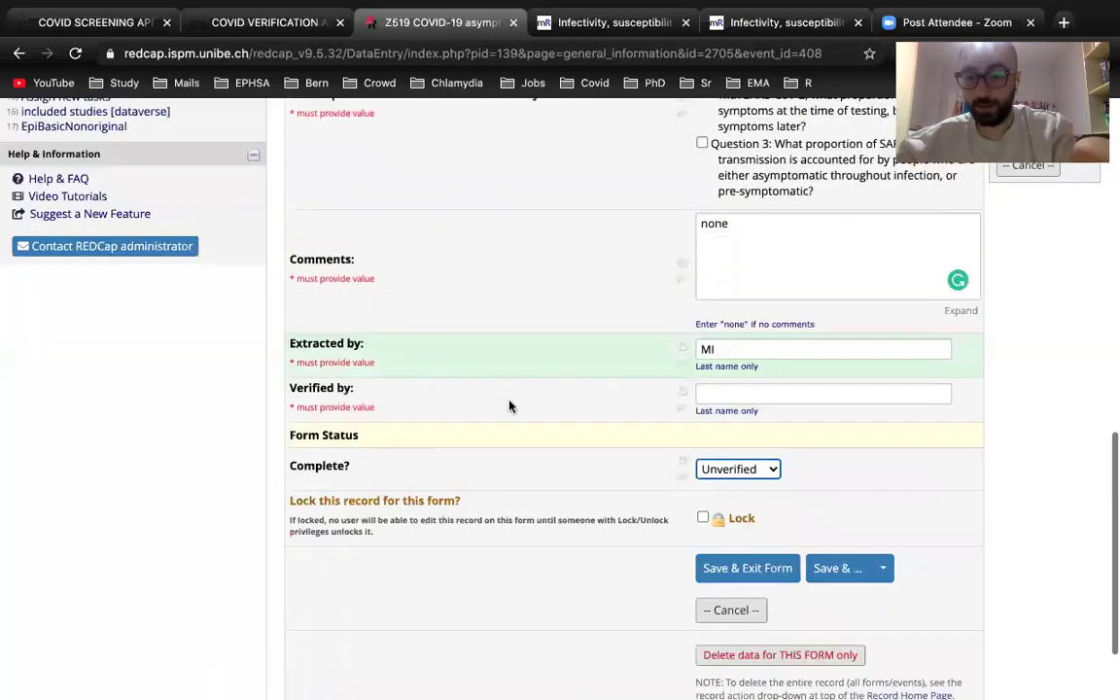
scroll(393, 388, up, 10)
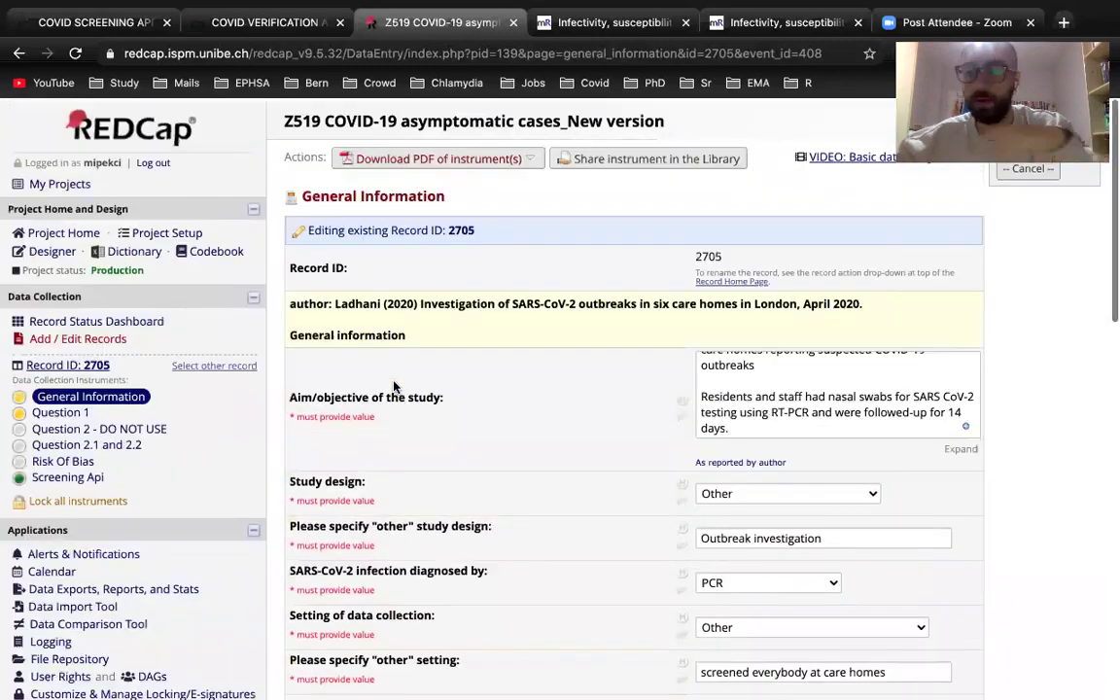
- View the data resolution workflow for the country field and close it without making changes
scroll(394, 387, down, 1)
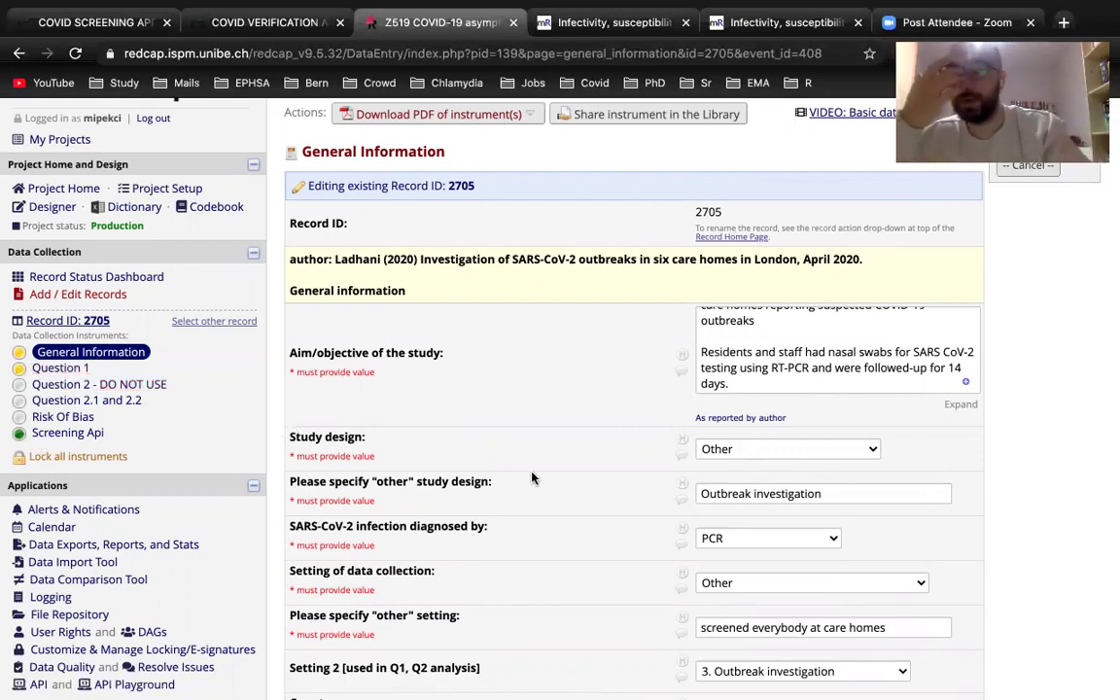
scroll(532, 478, down, 5)
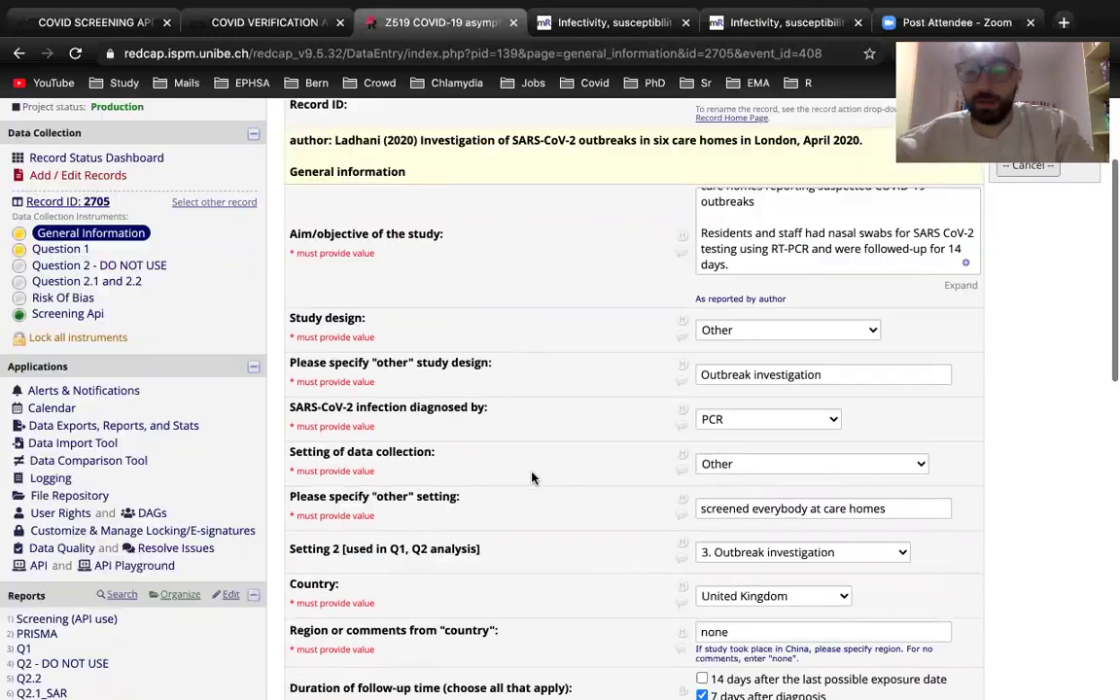
scroll(532, 478, down, 6)
scroll(532, 477, up, 5)
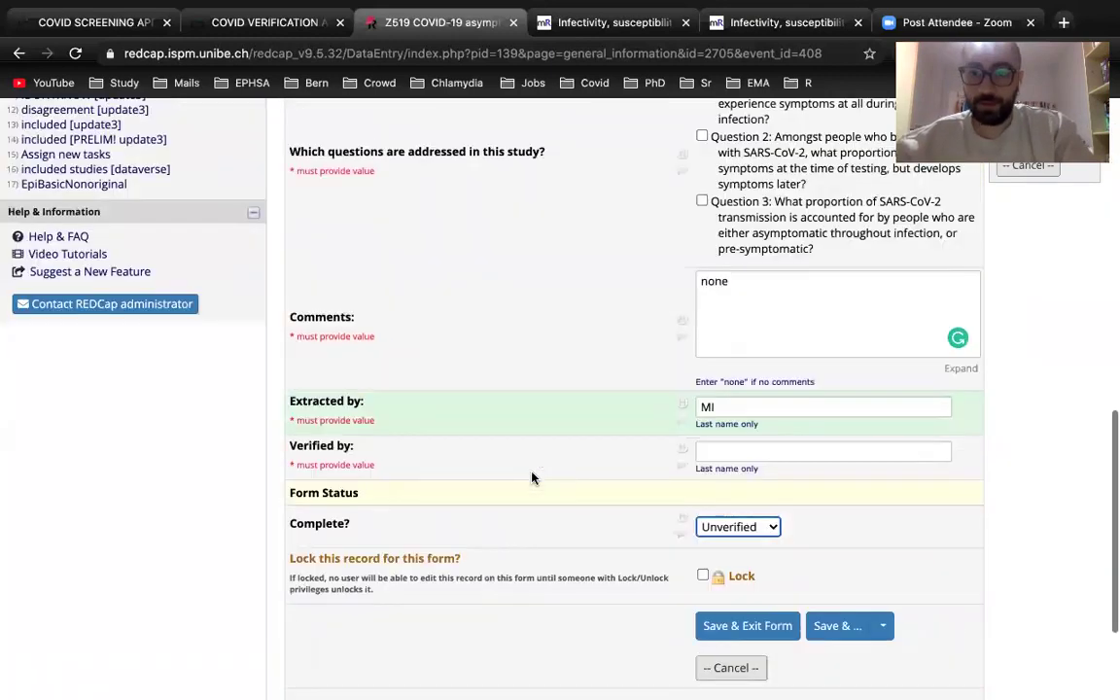
scroll(532, 478, up, 4)
scroll(532, 478, down, 3)
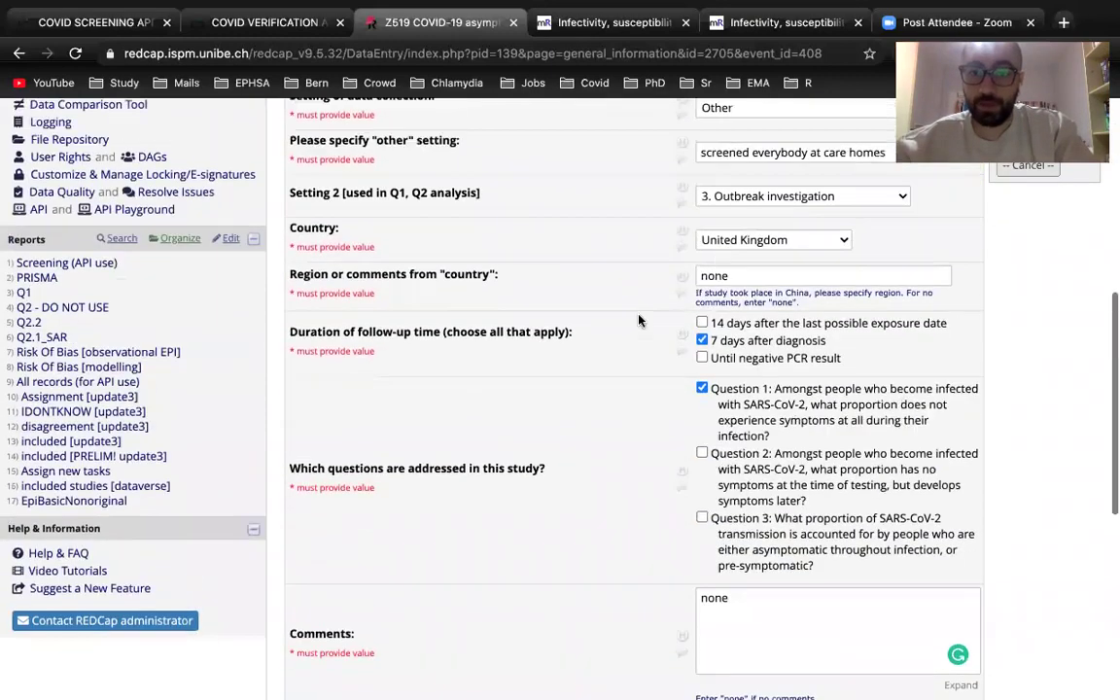
click(684, 253)
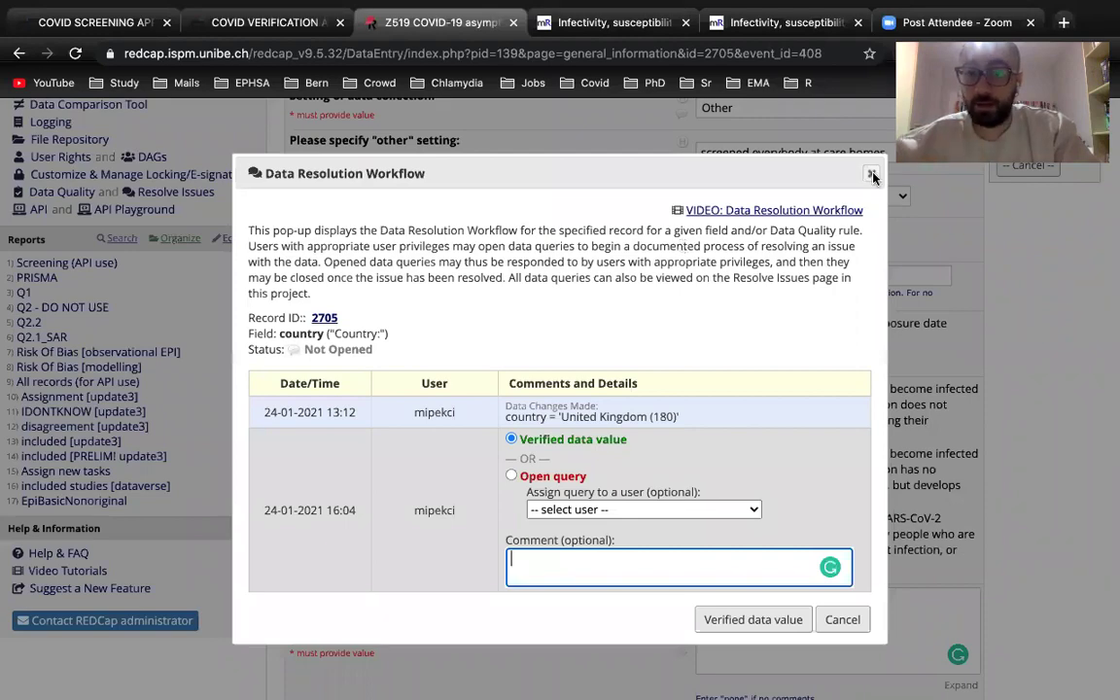
click(872, 175)
- Set up an open query on the duration of follow-up time field, assigned to the first project user listed
scroll(707, 342, up, 5)
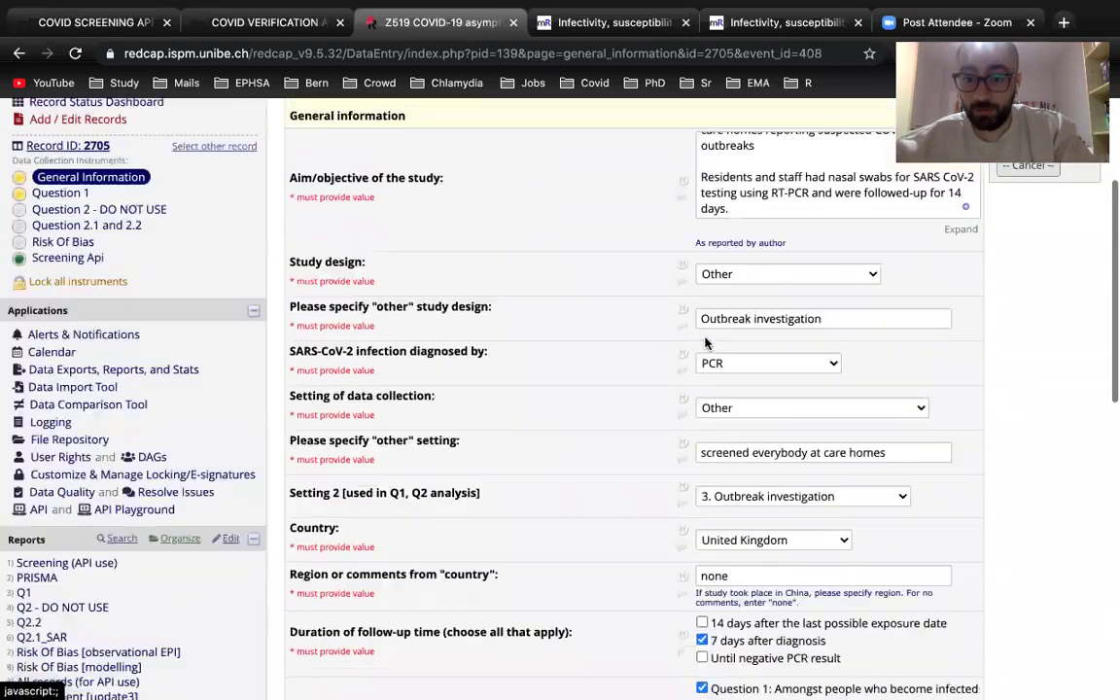
scroll(707, 343, down, 3)
scroll(707, 344, down, 2)
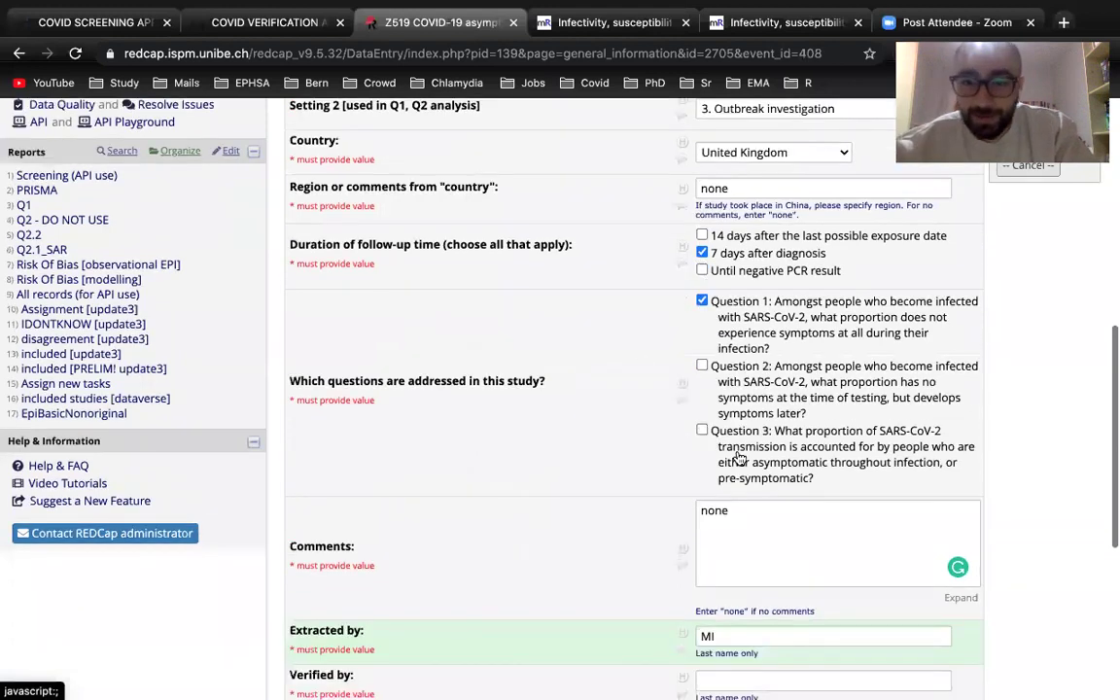
scroll(640, 366, up, 4)
scroll(640, 366, up, 2)
scroll(640, 366, down, 6)
scroll(640, 366, up, 4)
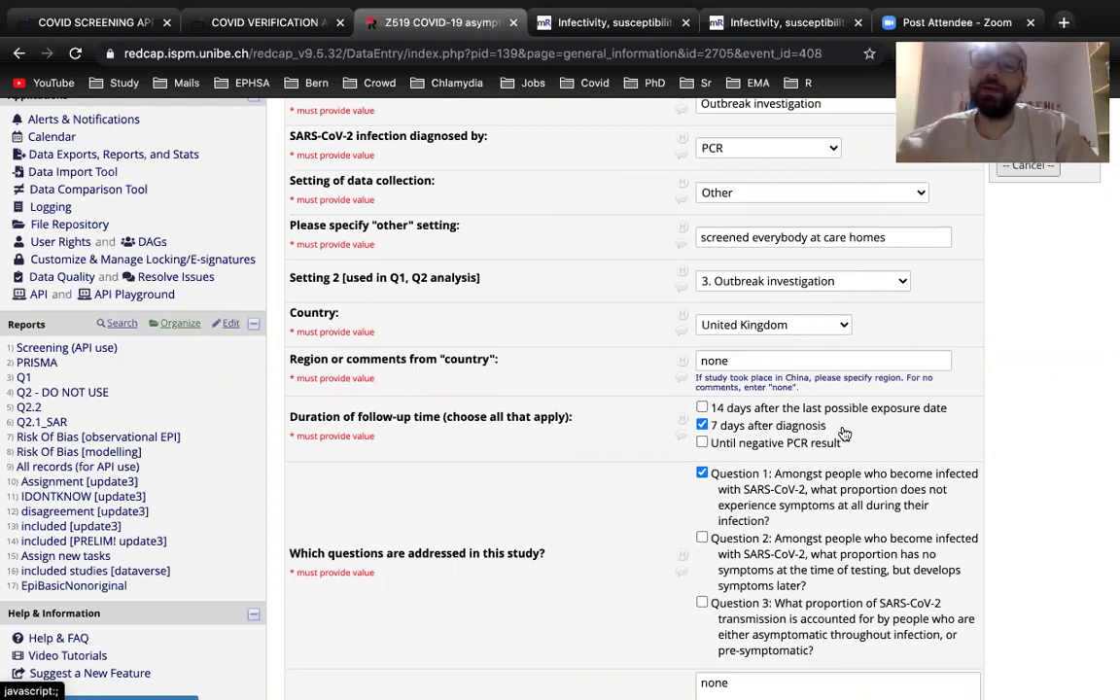
click(680, 439)
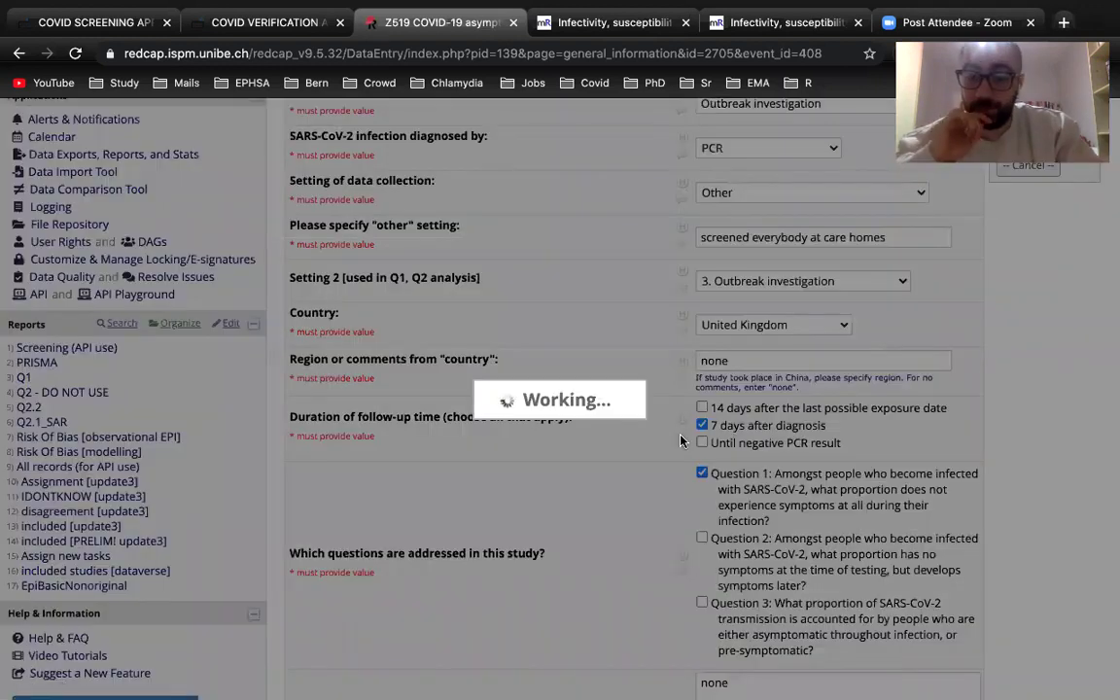
click(558, 509)
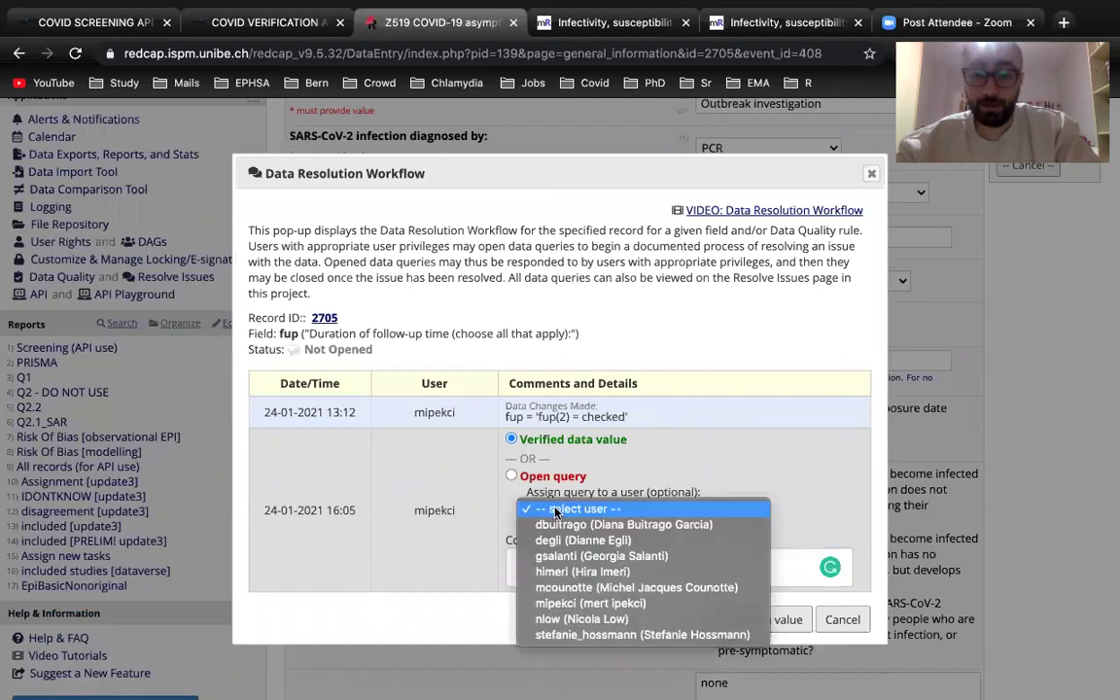
click(669, 526)
scroll(621, 568, down, 1)
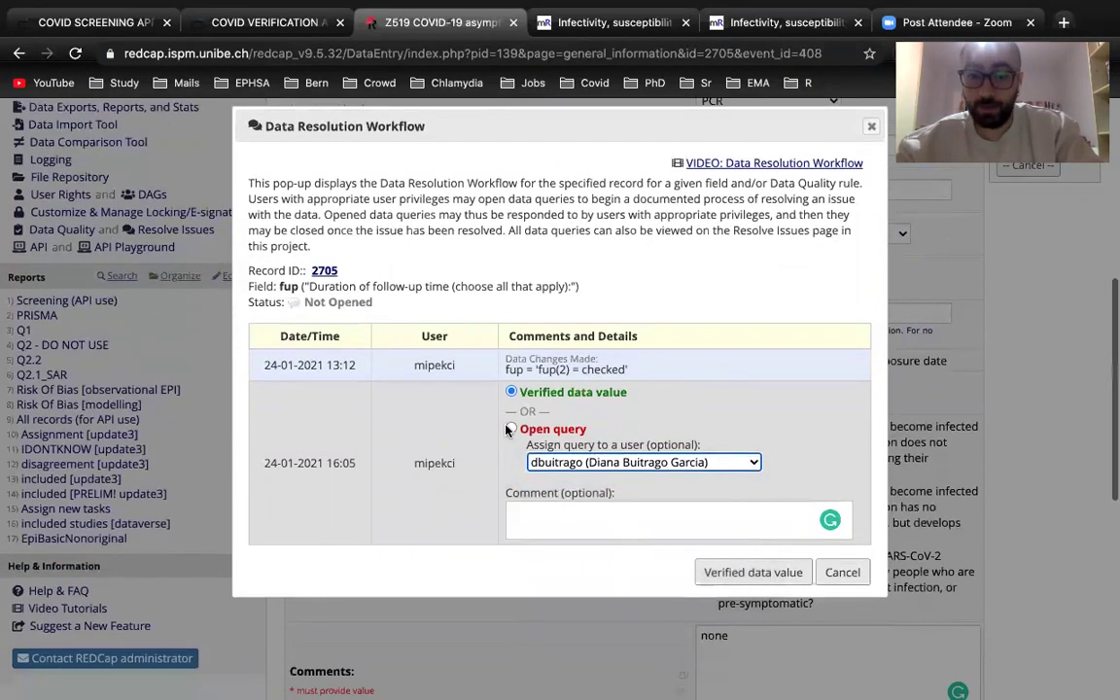
click(511, 429)
click(542, 519)
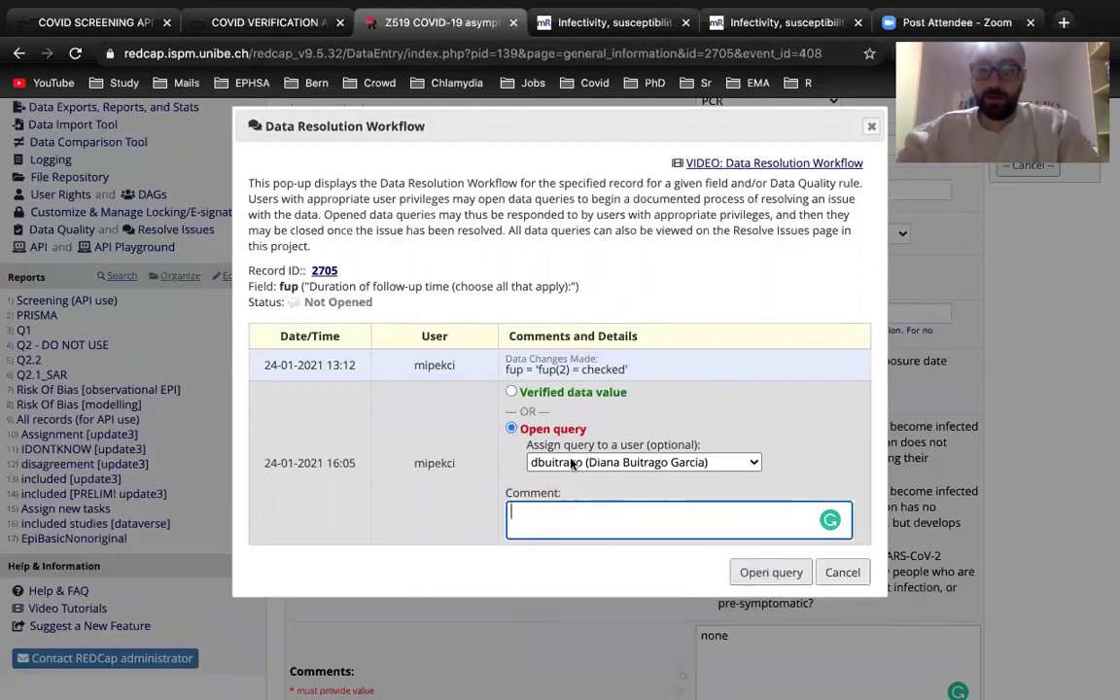
text(14 day)
key(BackSpace)
key(BackSpace)
key(BackSpace)
key(BackSpace)
key(BackSpace)
key(BackSpace)
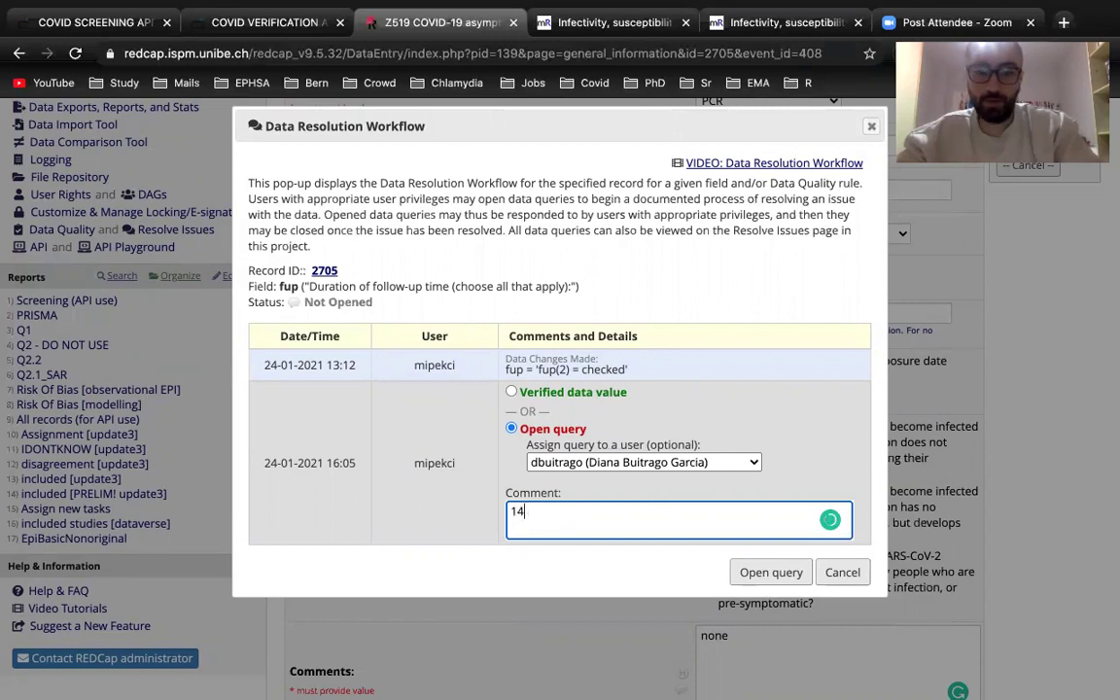
- Enter the query comment "Followed up for 14 days after testing should we include the first option too?" and submit the query
text(Followed)
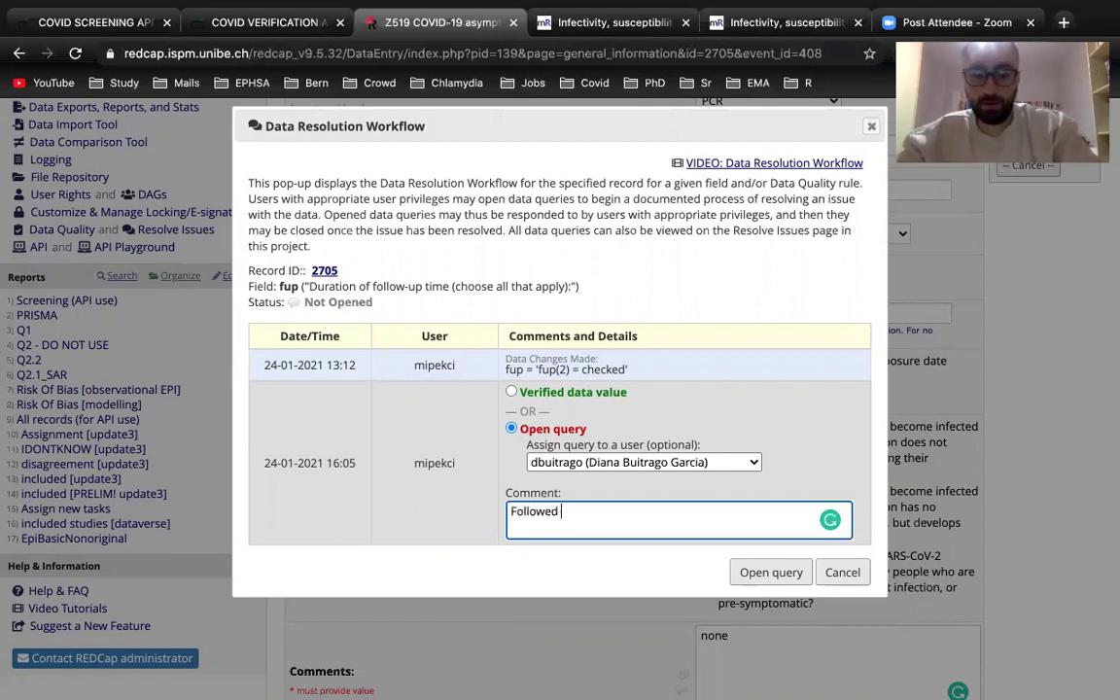
text( up)
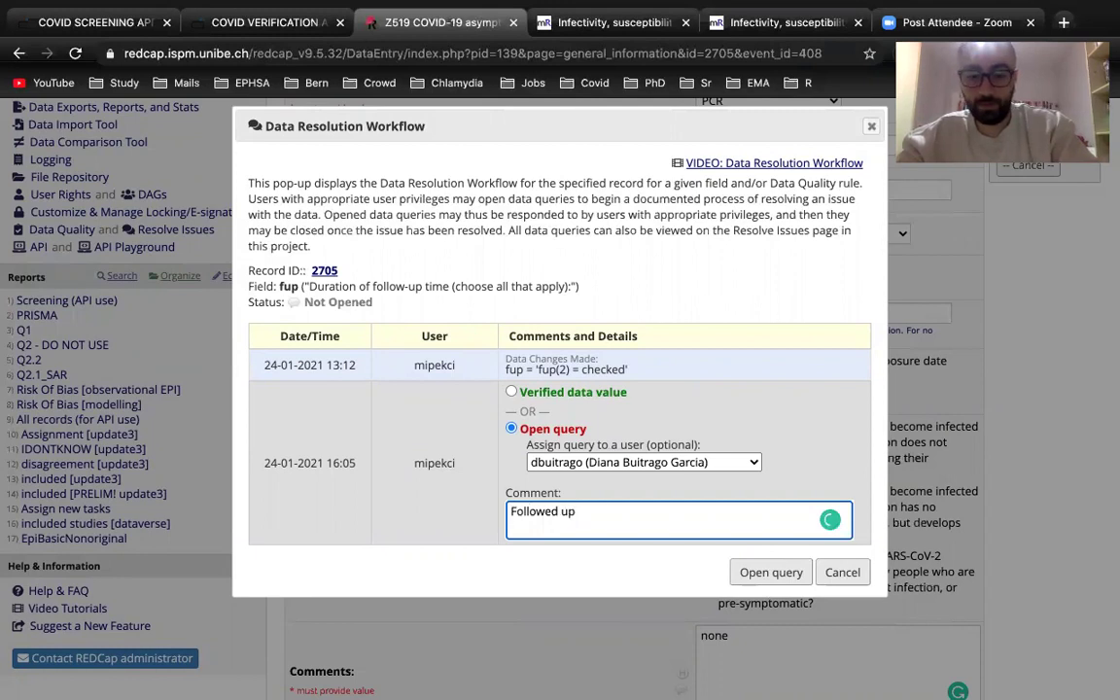
text( for 14 days af)
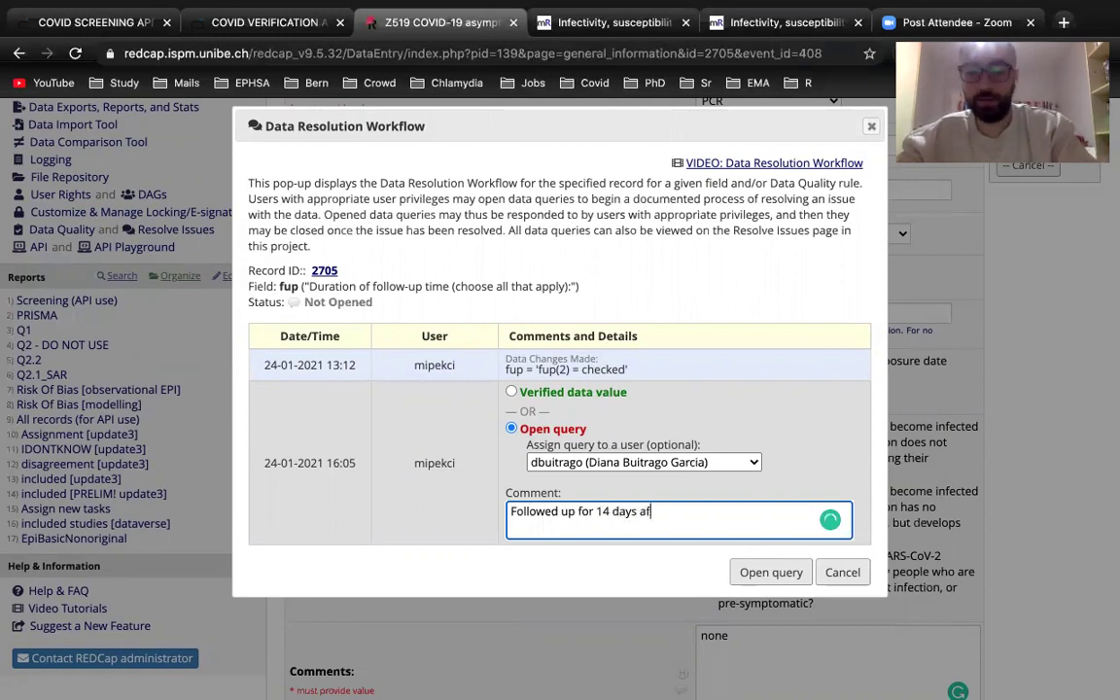
text(ter testing sshould)
key(BackSpace)
key(BackSpace)
key(BackSpace)
key(BackSpace)
key(BackSpace)
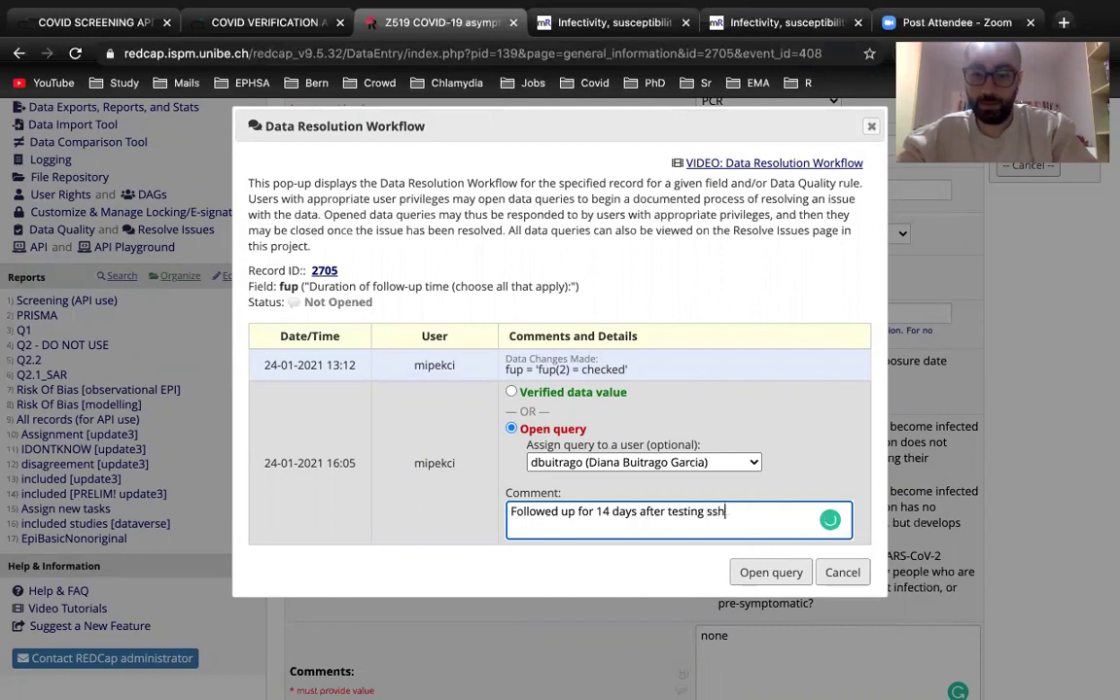
text(hould)
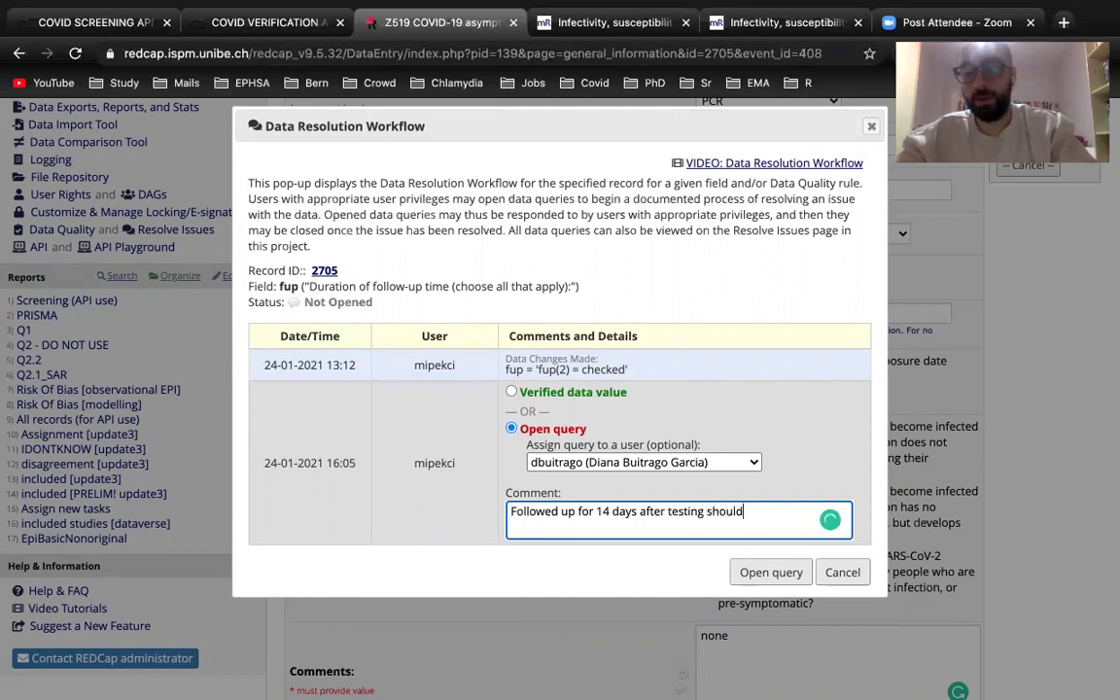
text( we inclu)
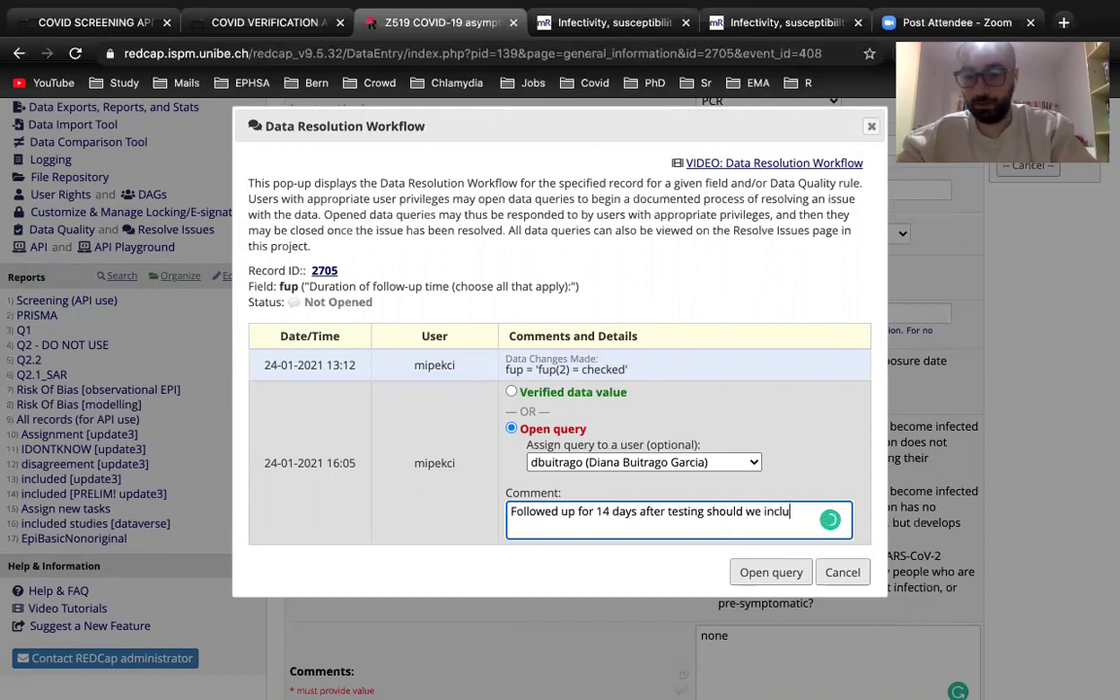
text(de the firs)
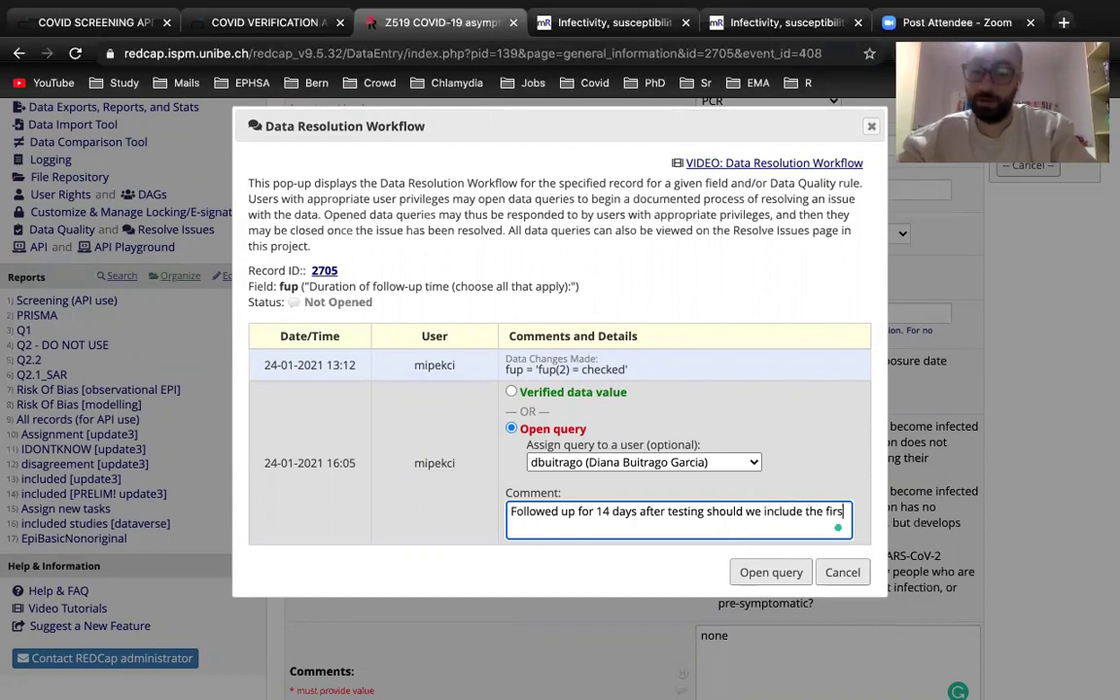
text(t option too?)
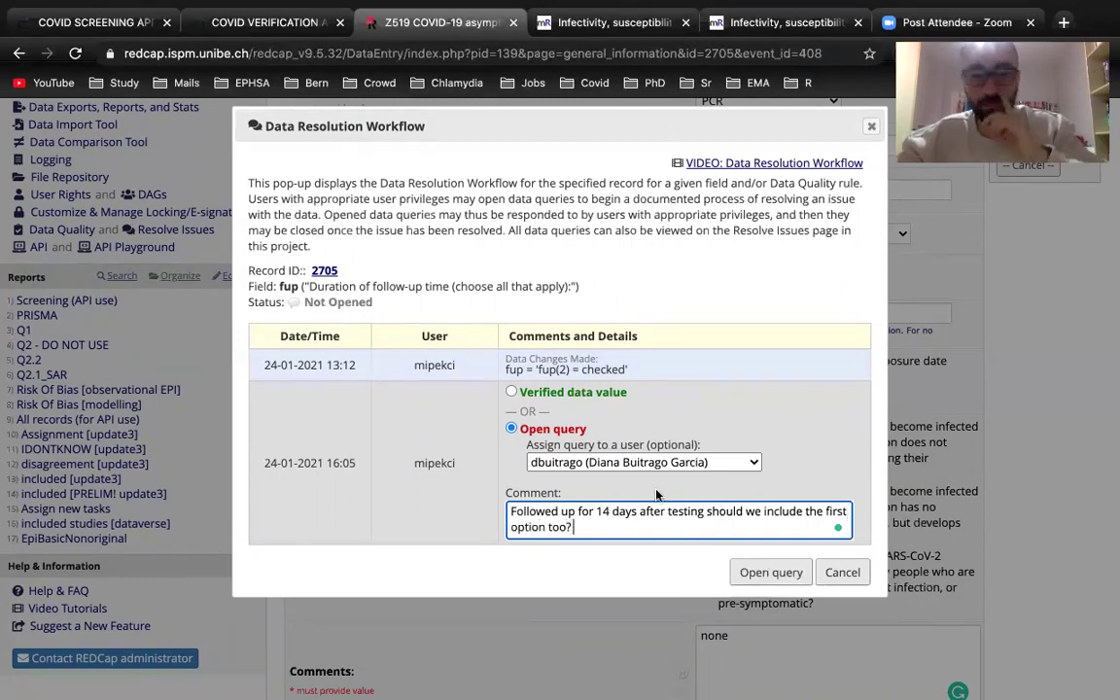
scroll(651, 441, down, 1)
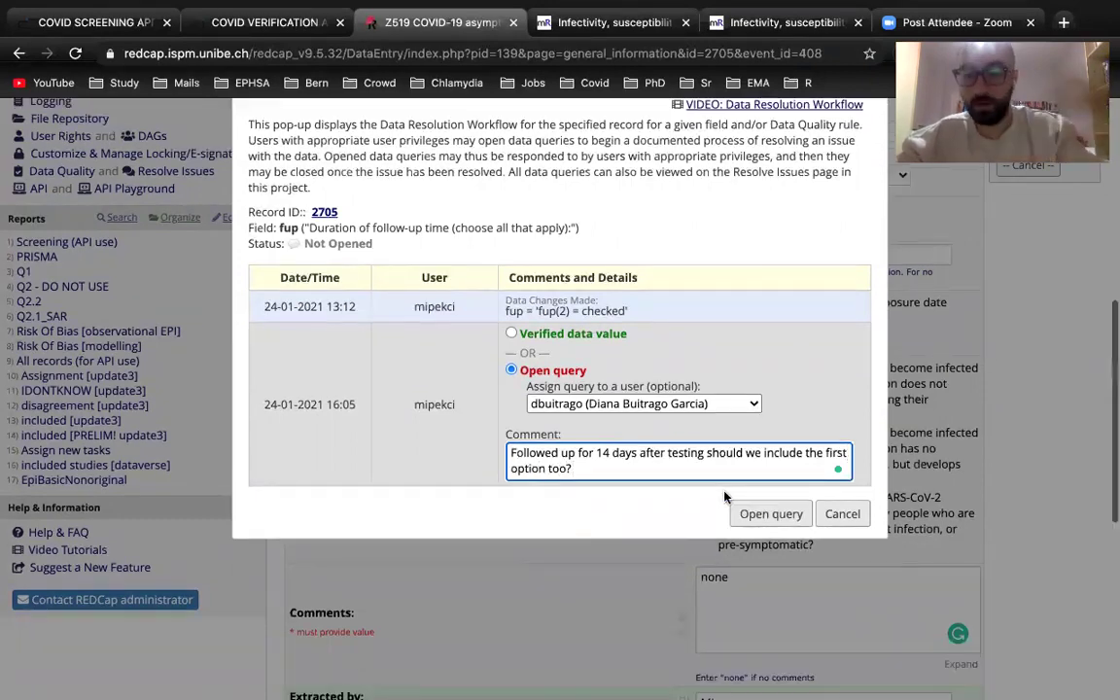
click(769, 515)
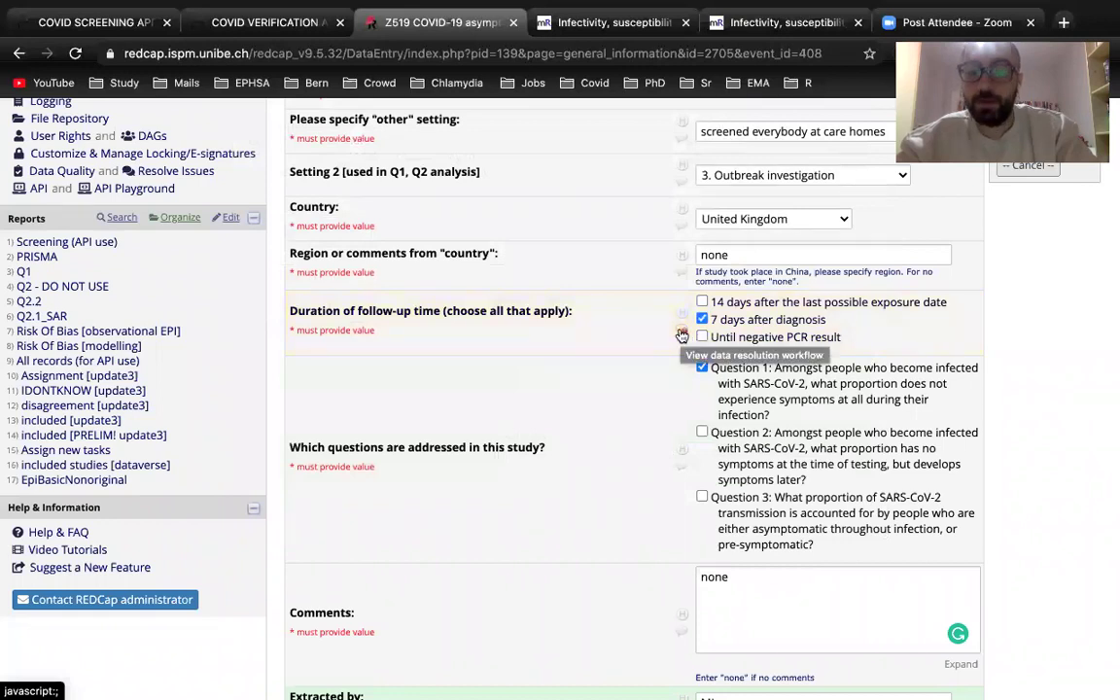
- Review the query history of the duration of follow-up time field, including its author, comment, assignee and action, and close it without replying
click(683, 335)
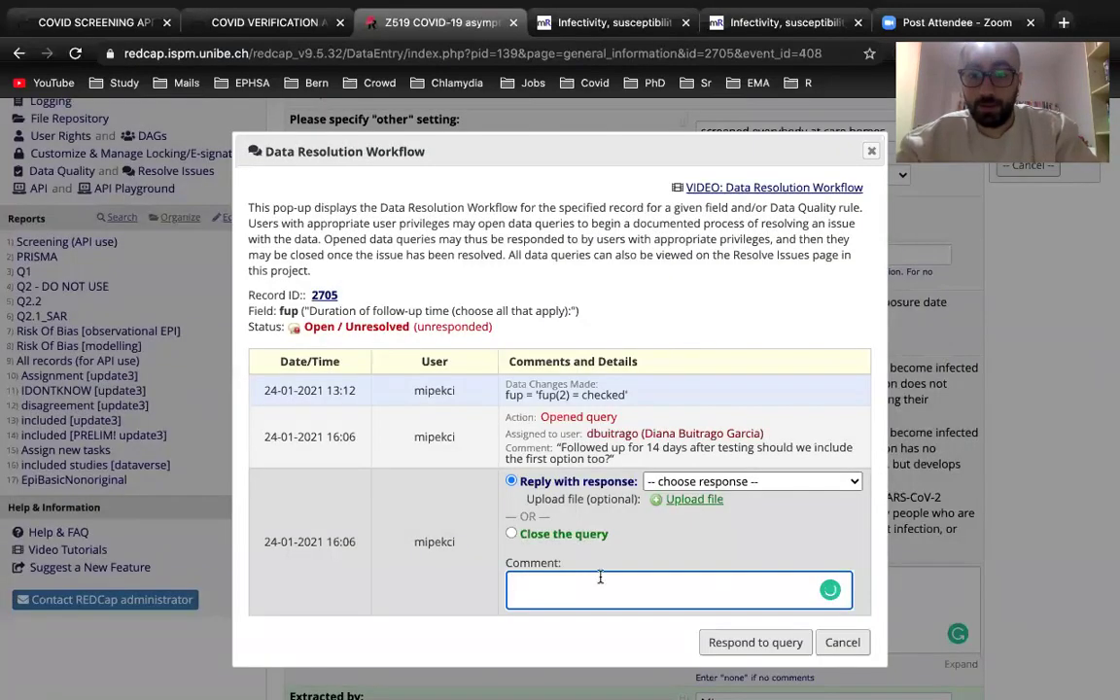
scroll(600, 577, down, 1)
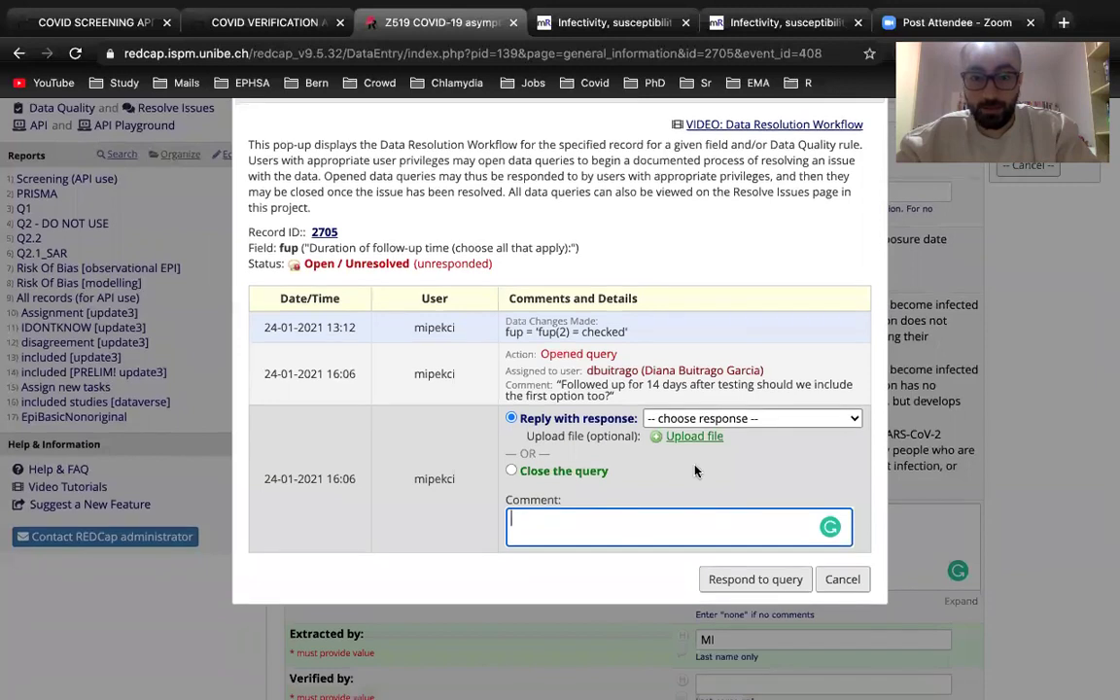
scroll(584, 447, up, 1)
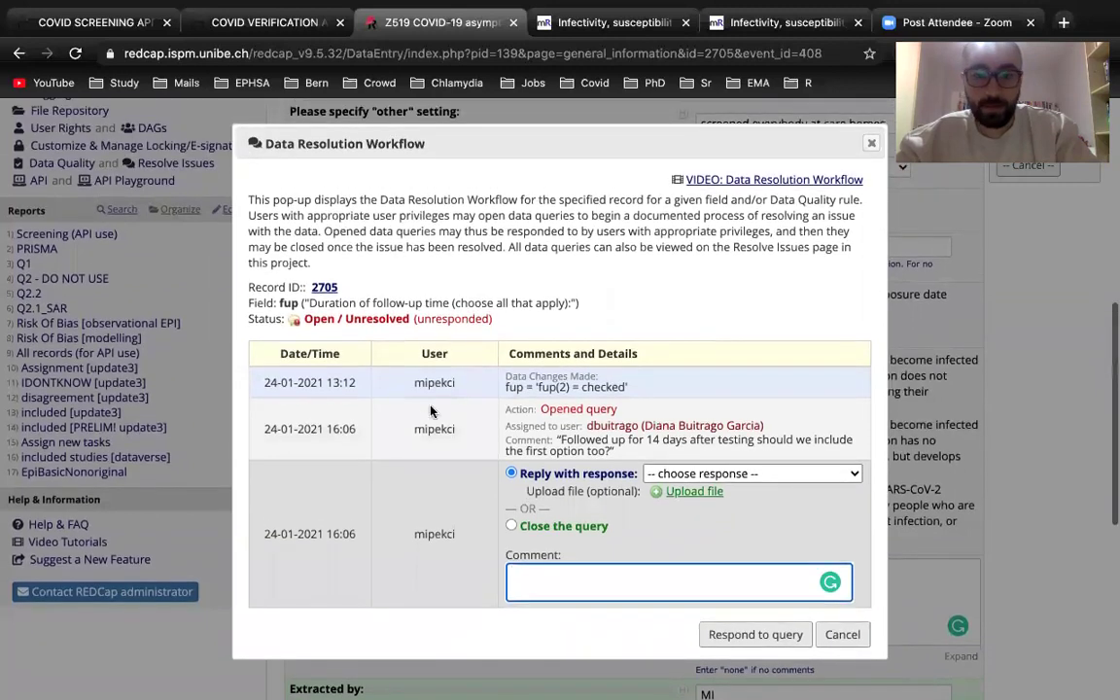
drag(409, 429, 477, 429)
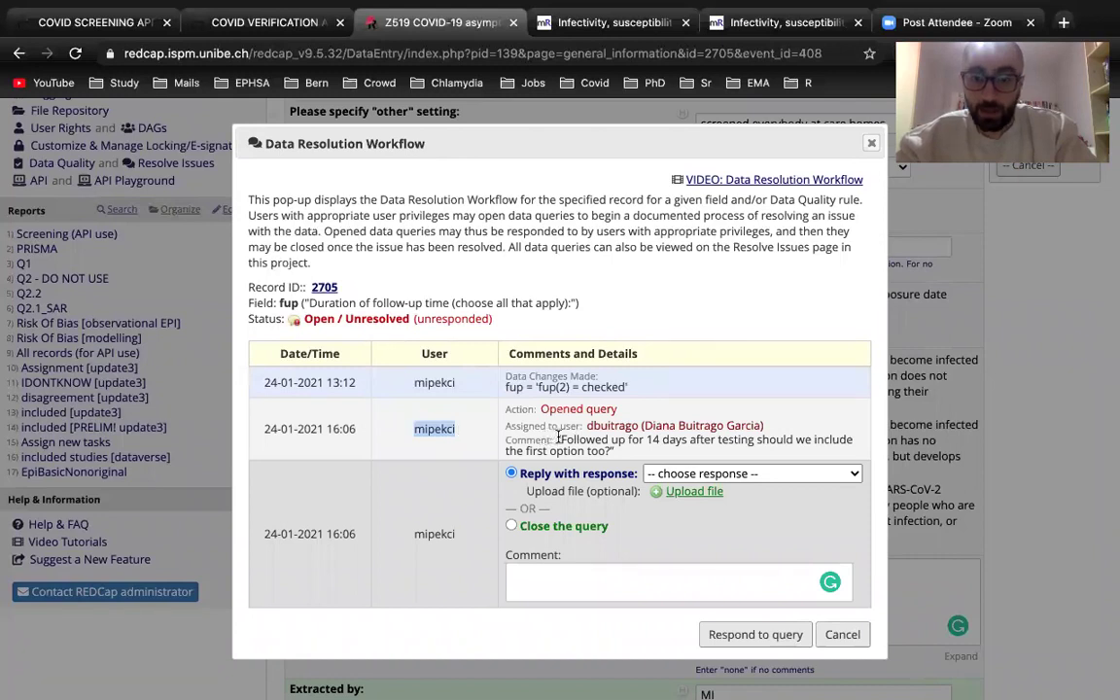
drag(559, 440, 613, 450)
click(526, 421)
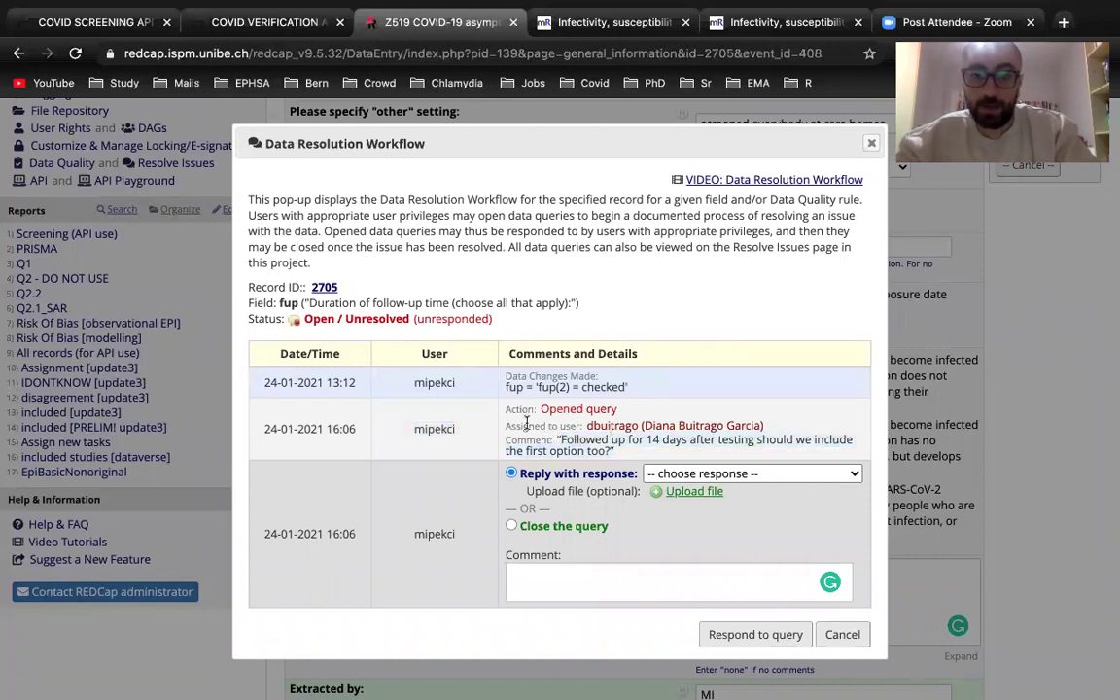
drag(510, 422, 681, 418)
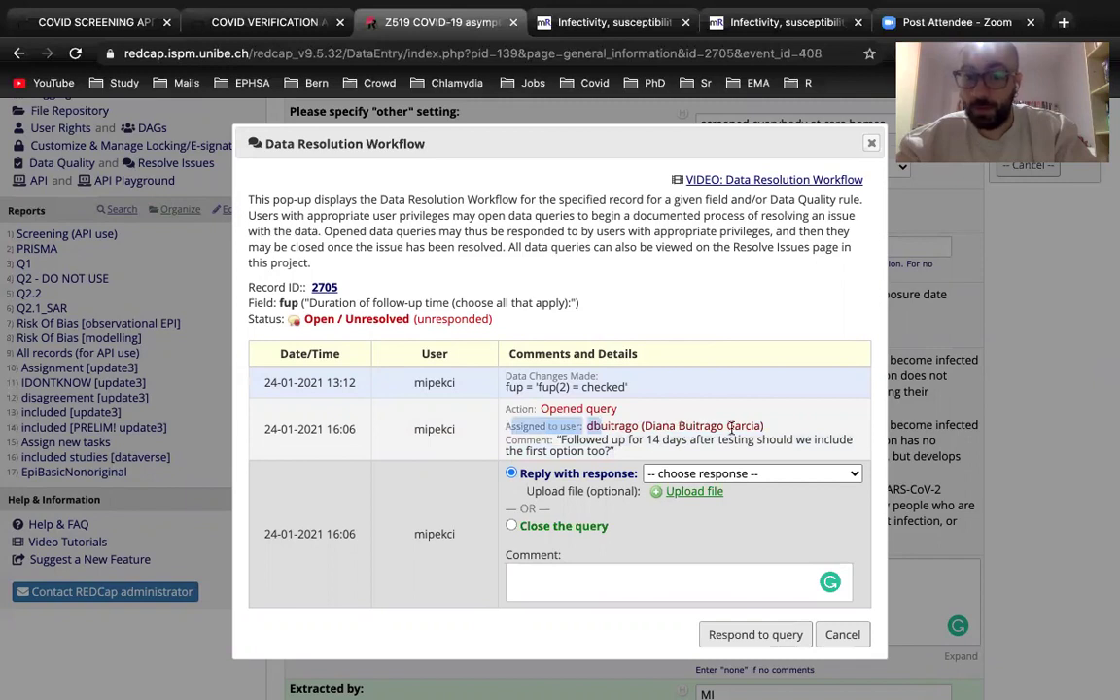
drag(539, 408, 505, 409)
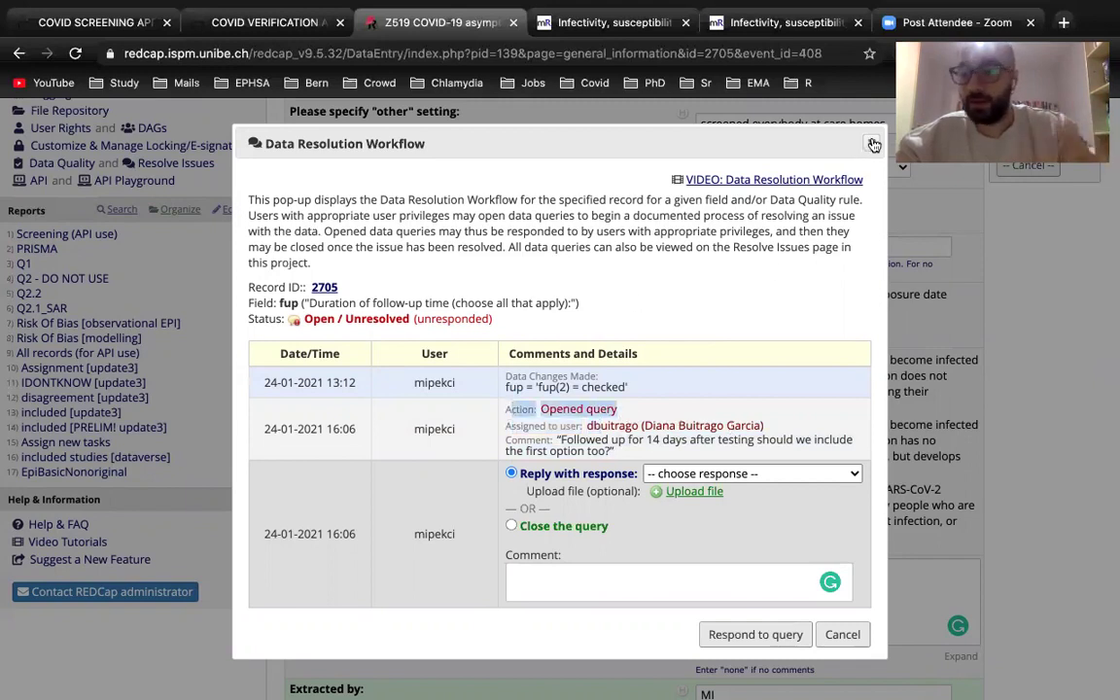
click(873, 144)
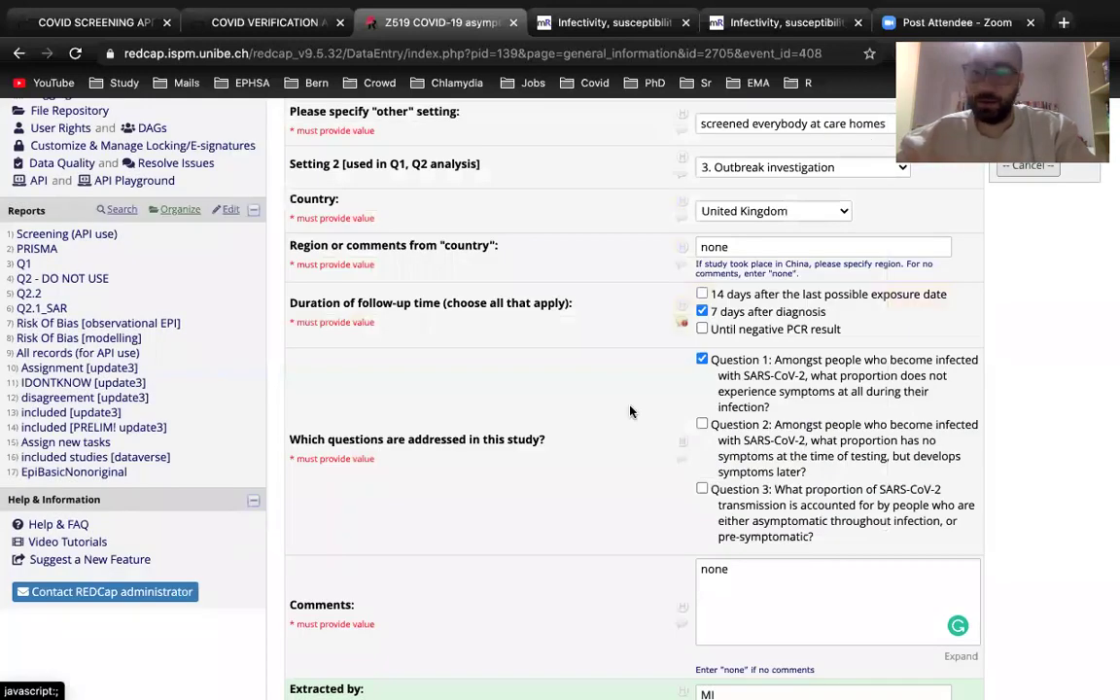
- Set the General Information form status to Incomplete, save it, and ignore the missing required field to go to the next form
scroll(641, 420, down, 1)
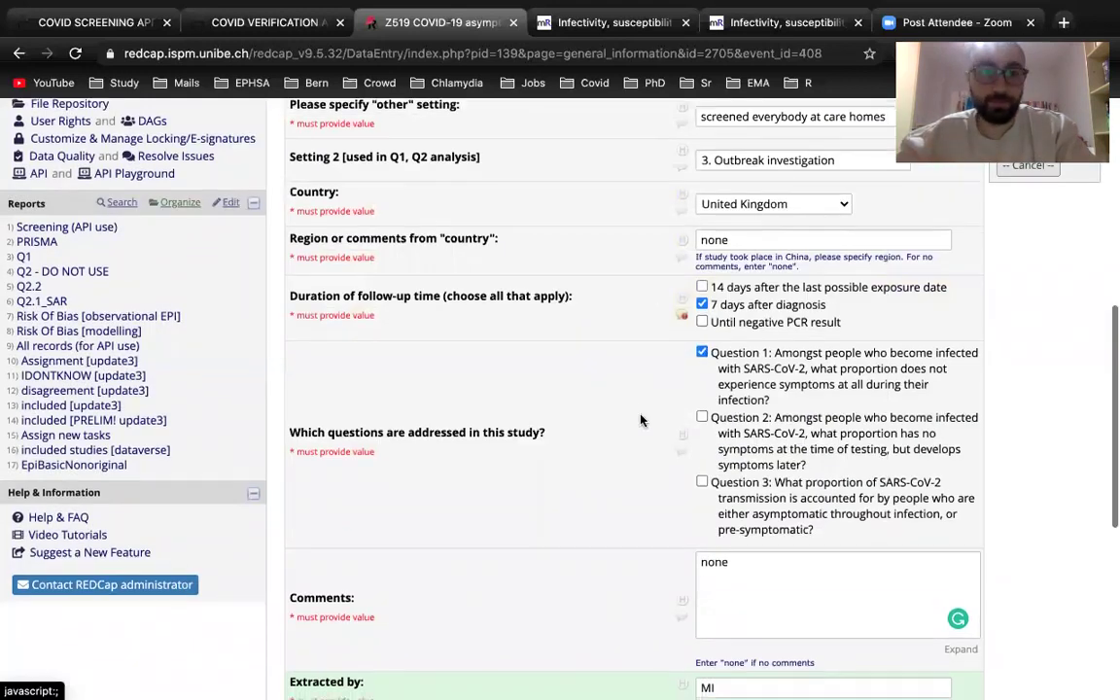
scroll(641, 420, up, 5)
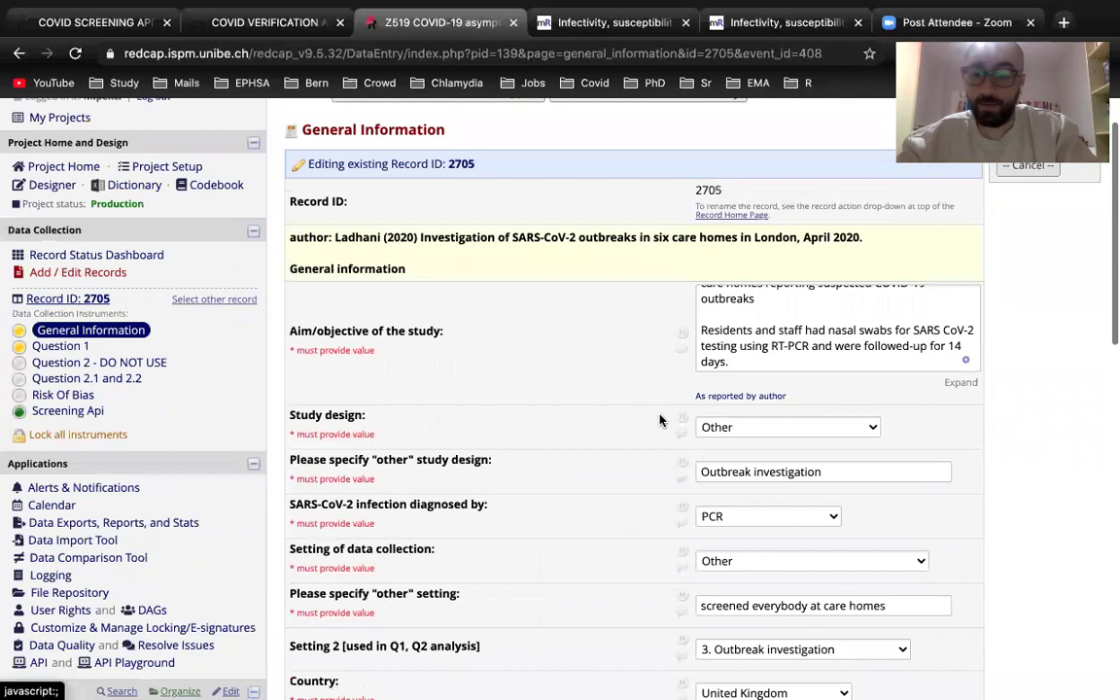
scroll(659, 420, down, 5)
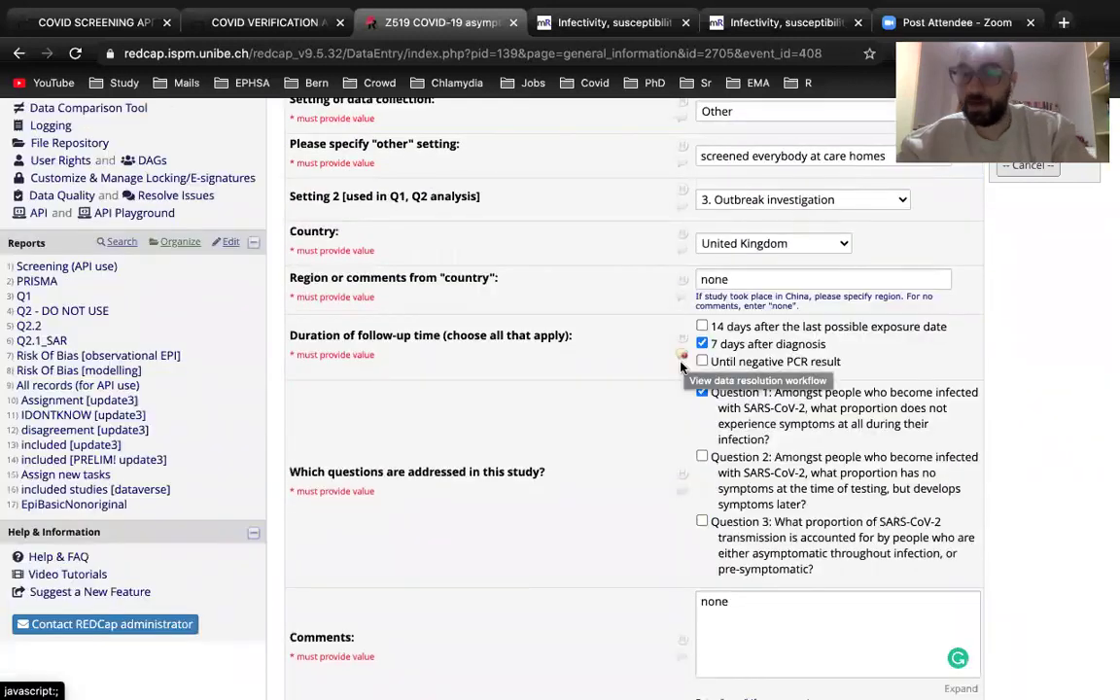
scroll(681, 366, down, 5)
click(739, 351)
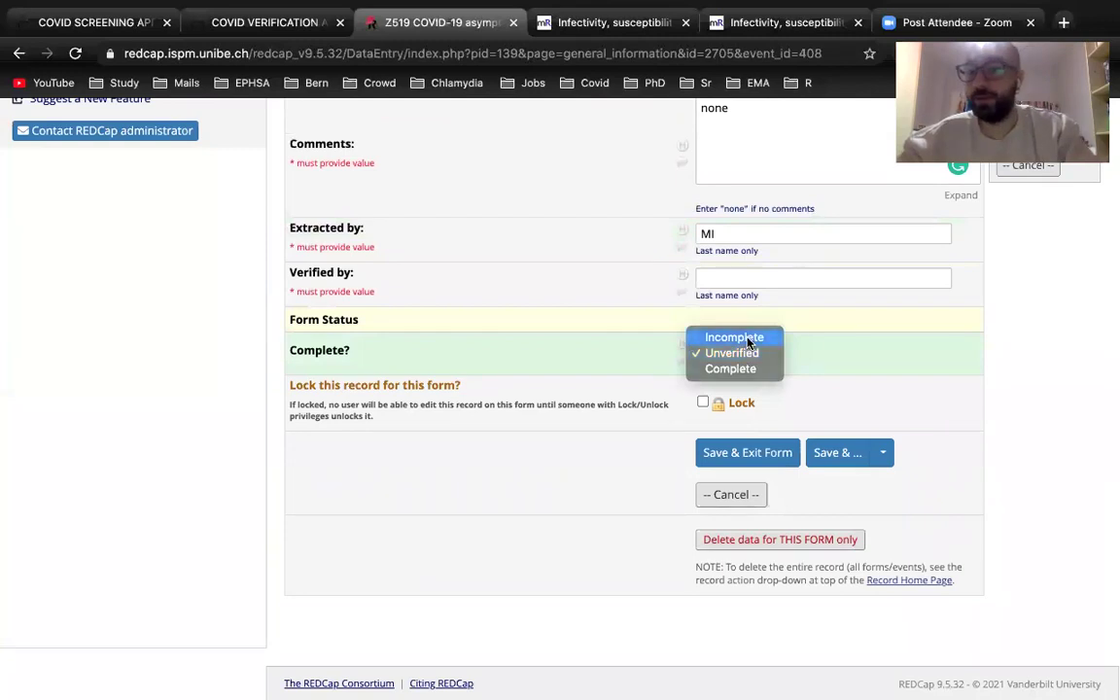
click(749, 340)
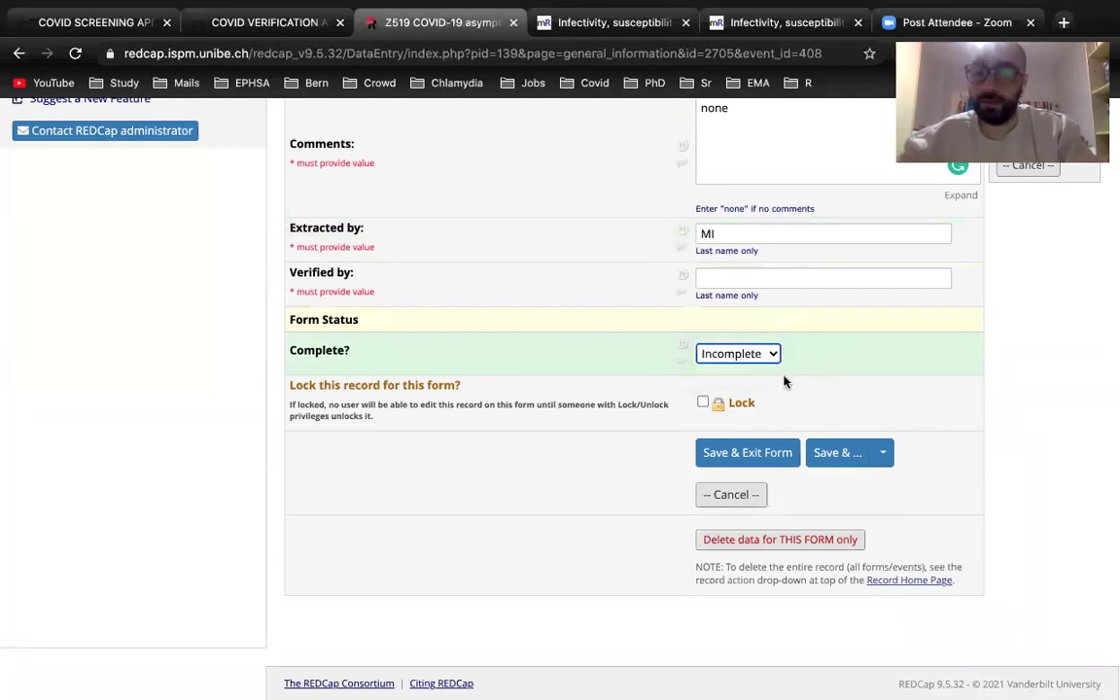
click(748, 454)
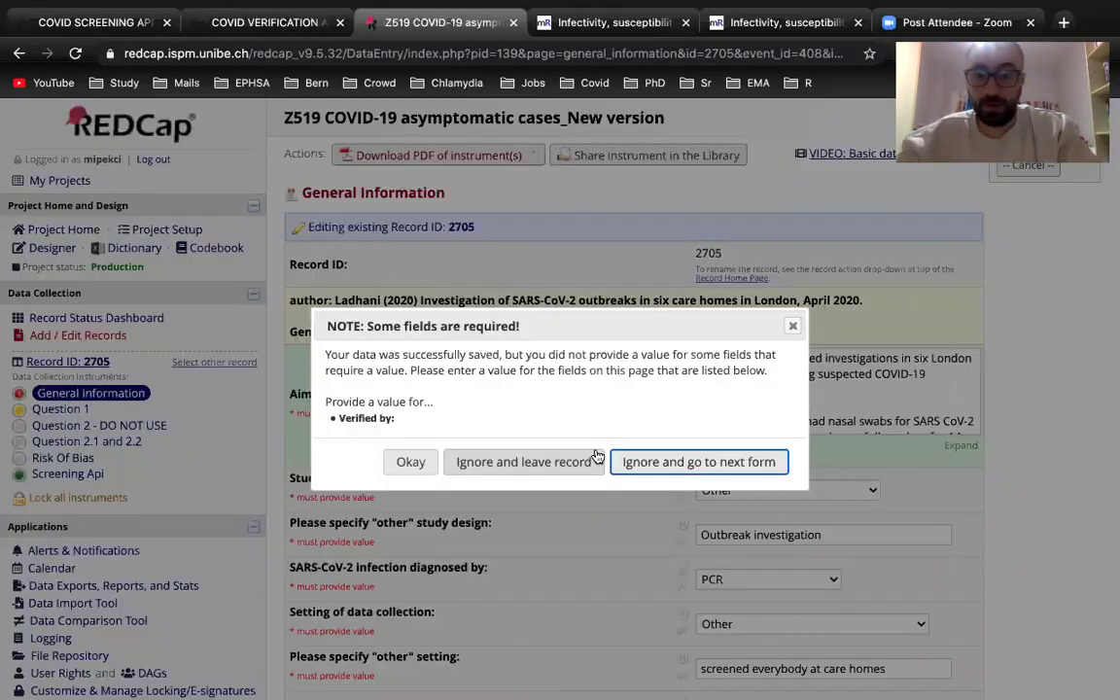
click(652, 463)
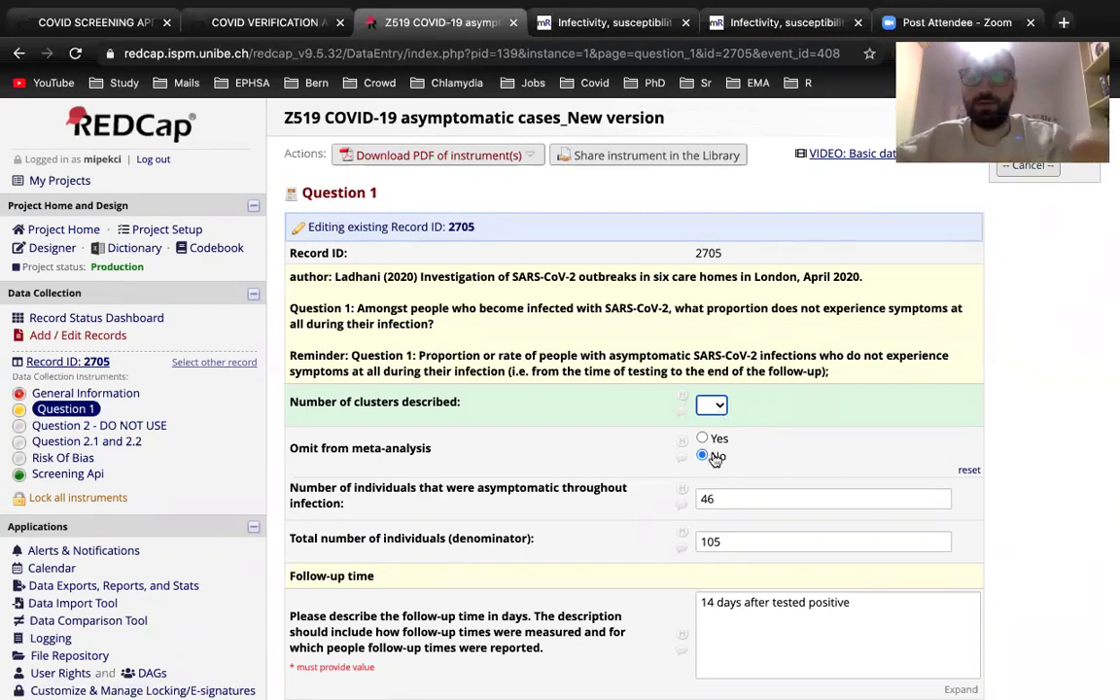
- Open the Screening Api form of record 2705 in a new browser tab and switch to it
scroll(592, 482, down, 1)
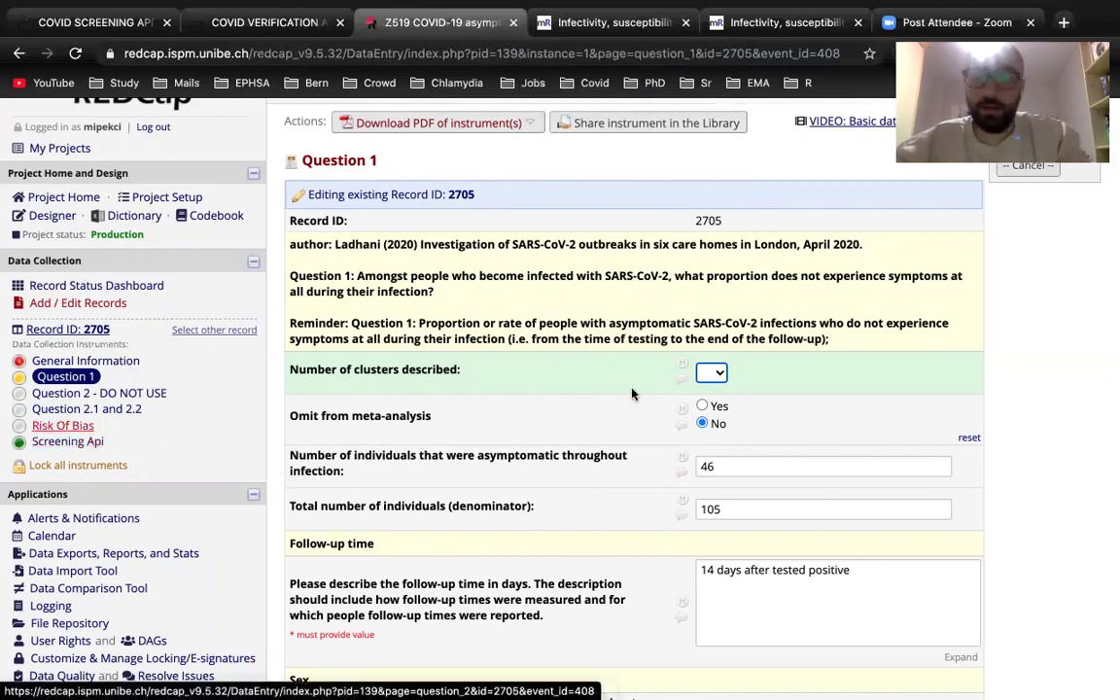
right_click(87, 449)
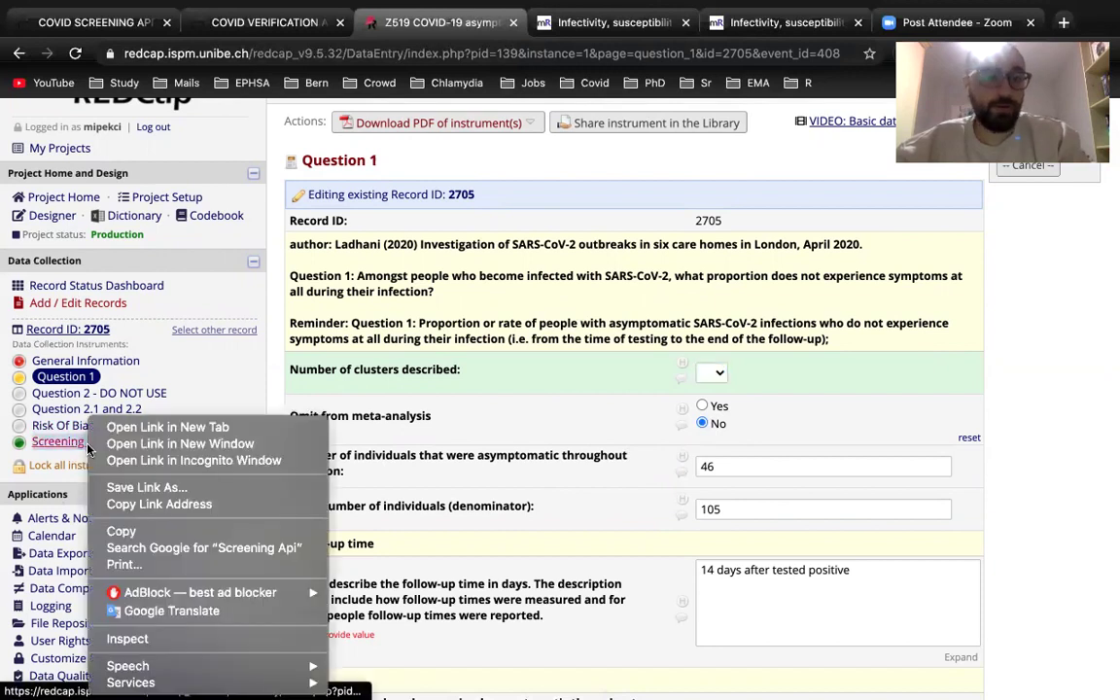
click(121, 425)
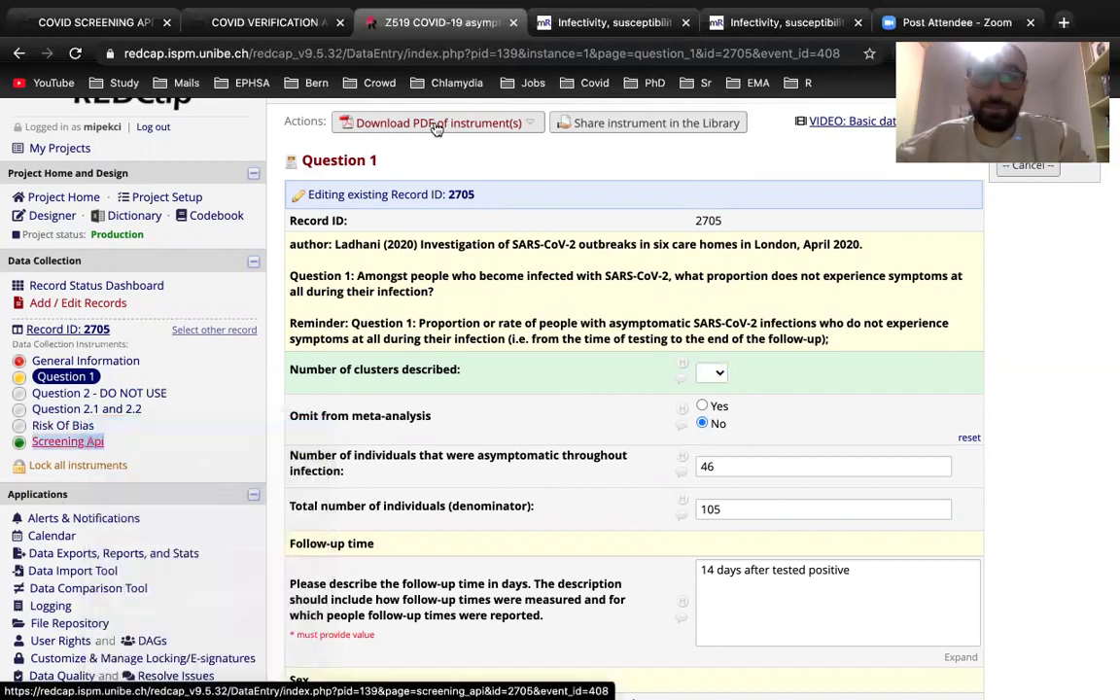
click(525, 22)
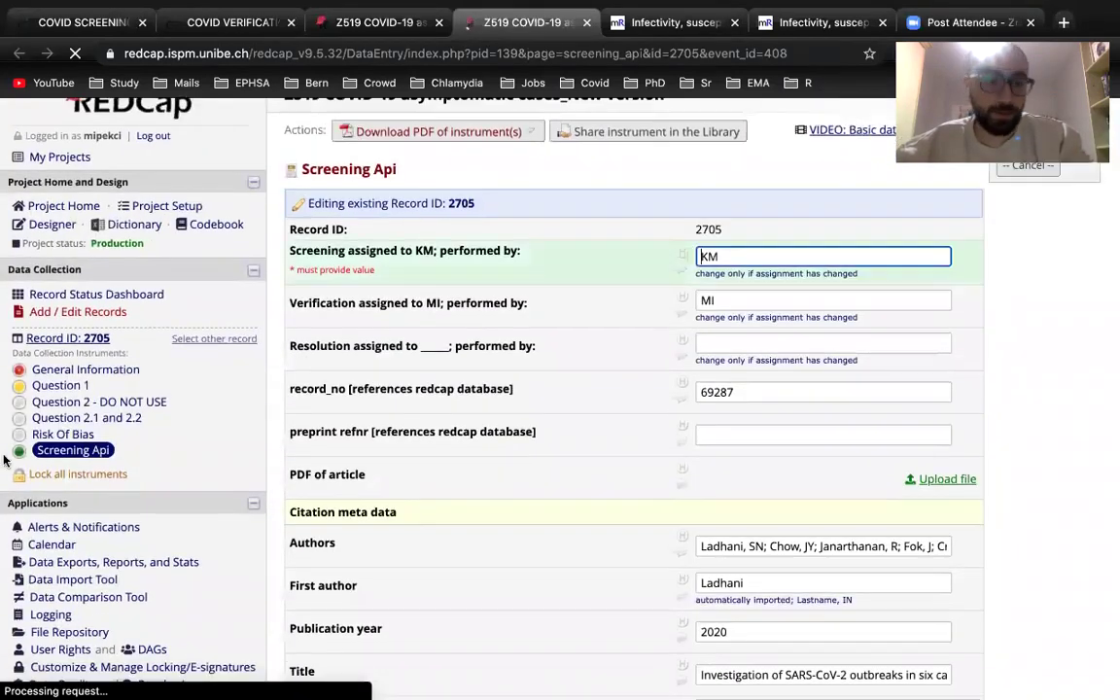
- Copy the article's full PubMed URL from the citation meta data of the Screening Api form
scroll(713, 536, down, 3)
scroll(713, 545, down, 1)
scroll(713, 545, up, 1)
scroll(713, 545, down, 2)
scroll(713, 544, up, 2)
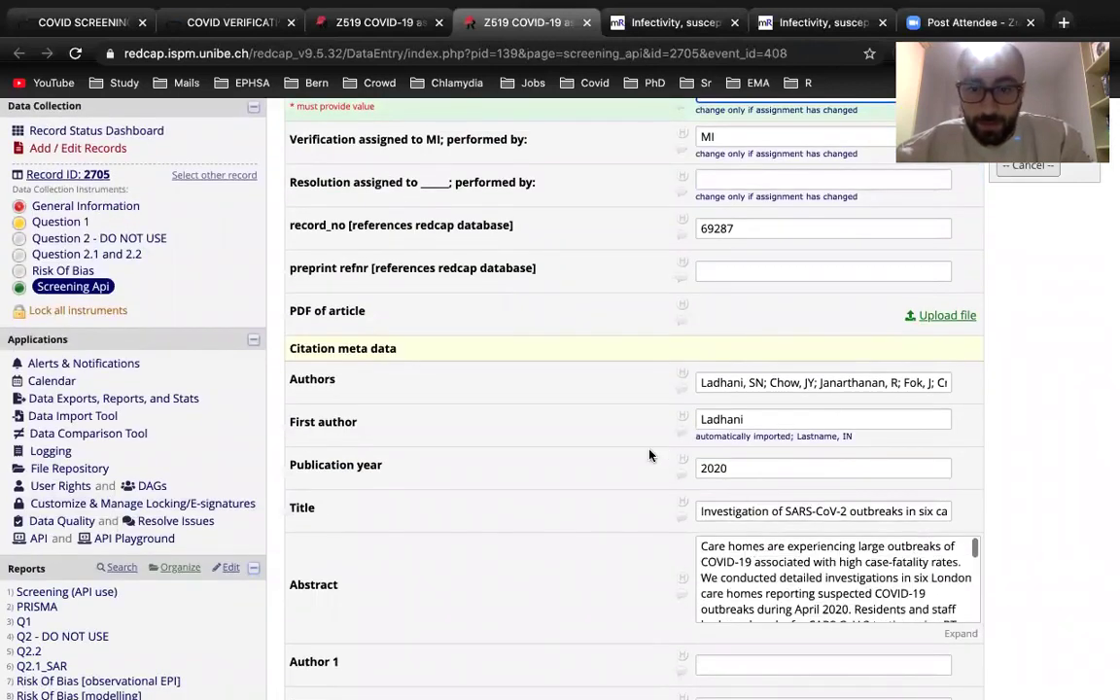
scroll(649, 455, down, 7)
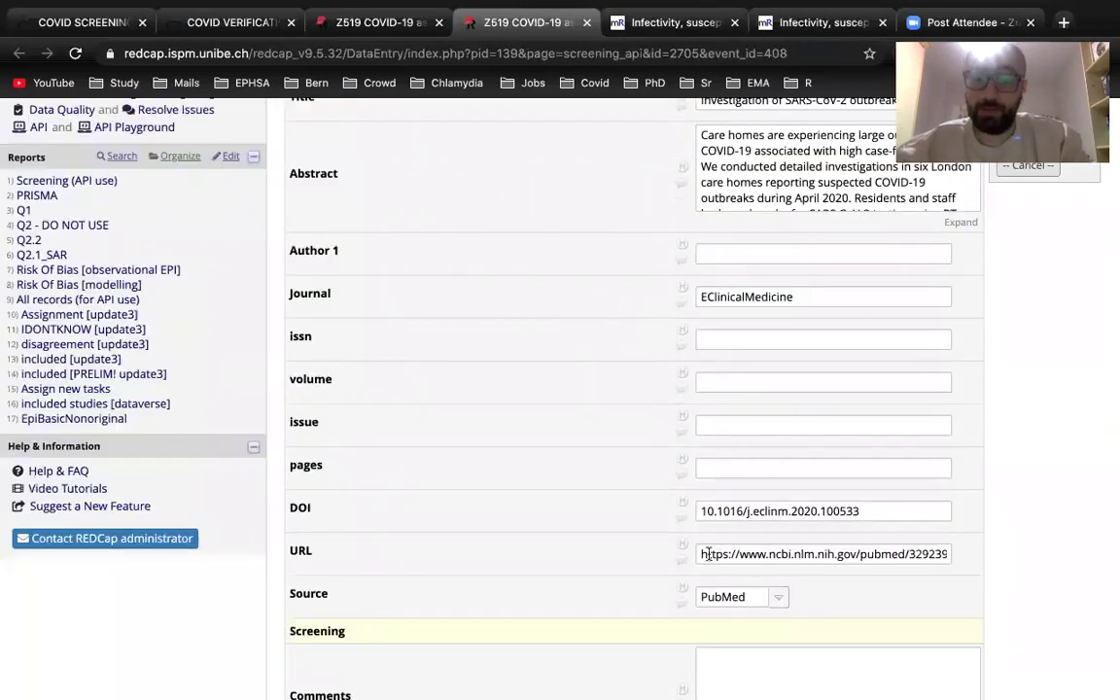
drag(708, 554, 993, 562)
key(super+c)
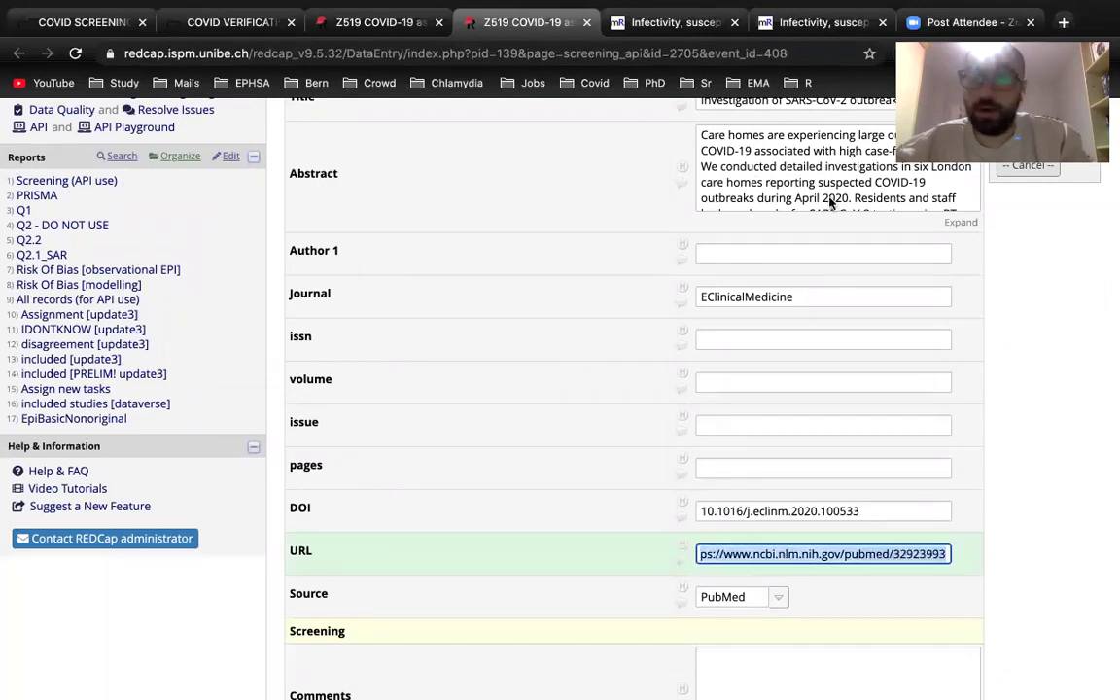
- Load the copied PubMed URL in a new browser tab and place that tab directly after the REDCap tabs
click(1065, 24)
key(super+v)
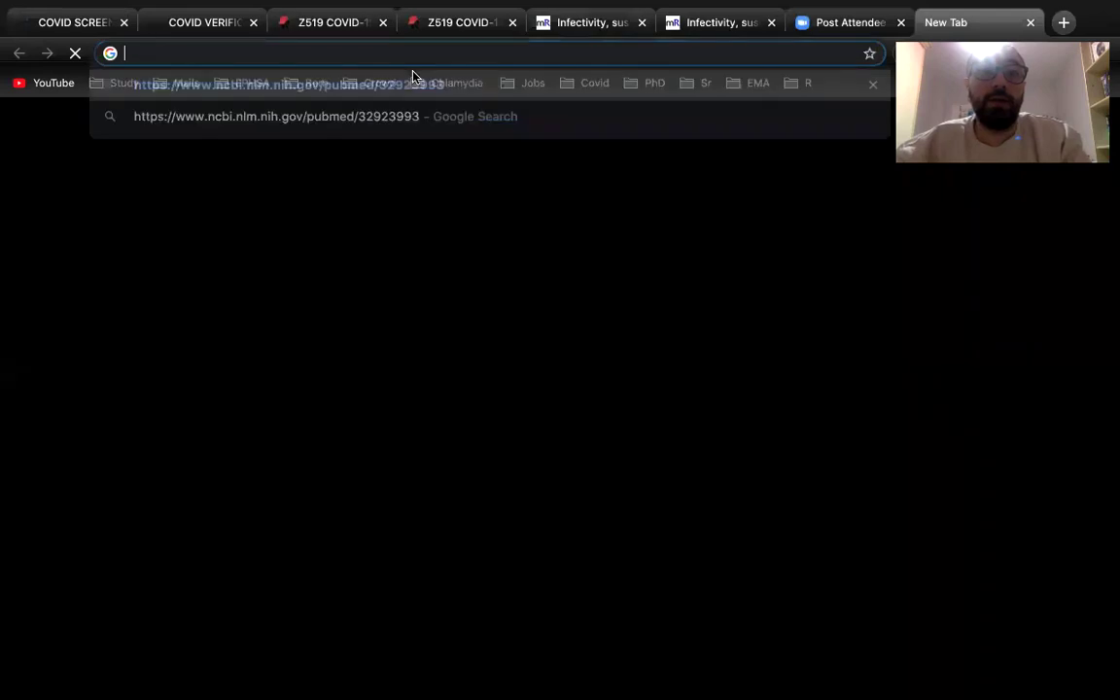
key(Return)
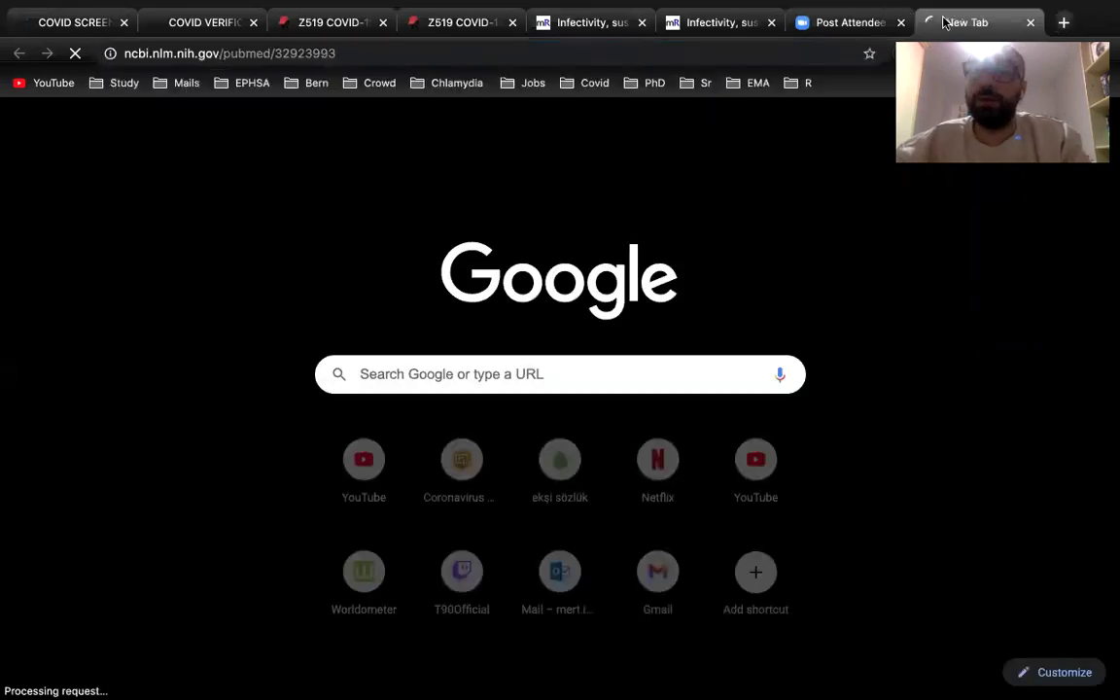
drag(937, 20, 574, 20)
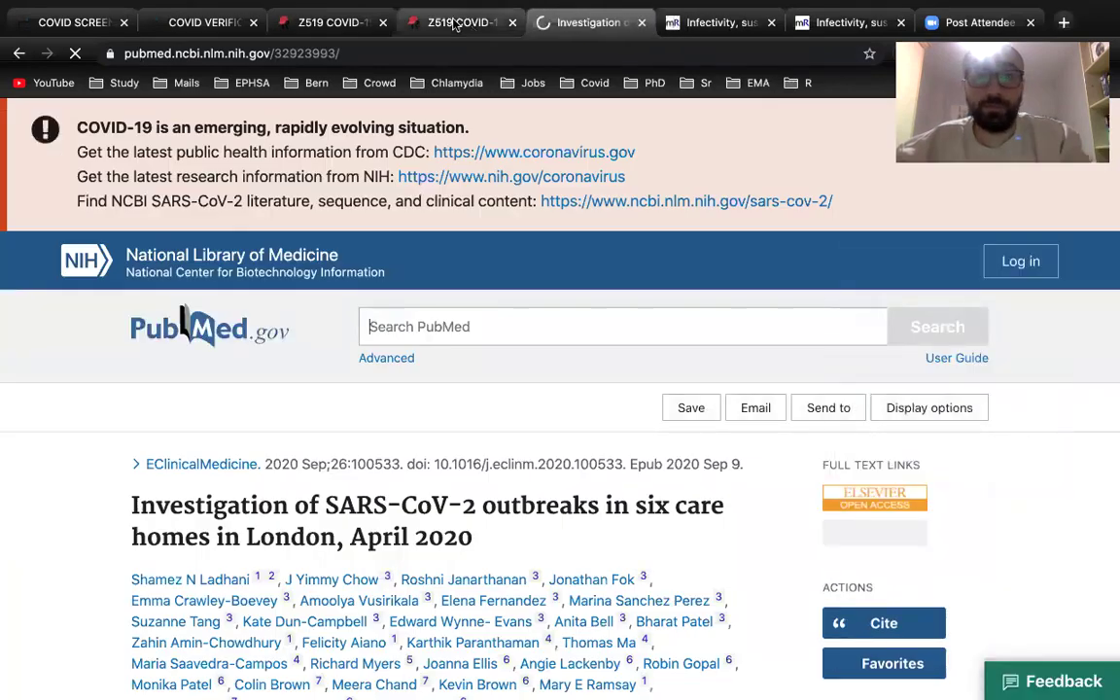
- Open the Question 1 form of record 2705 in the second REDCap tab and check it alongside the PubMed article page
click(455, 22)
scroll(617, 446, up, 6)
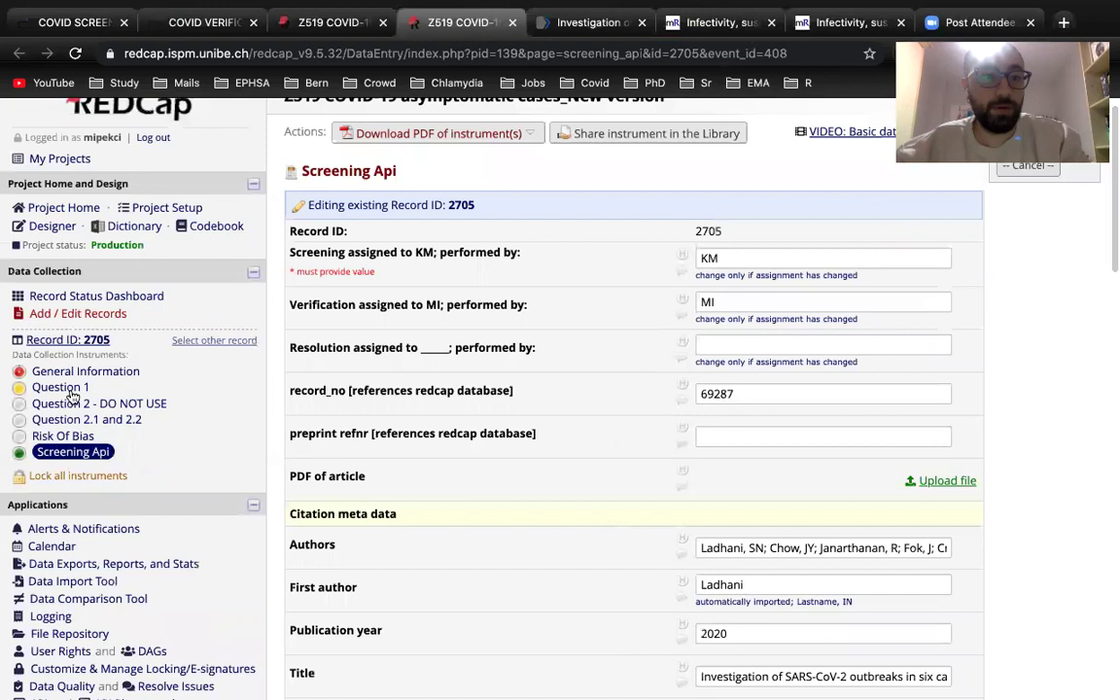
click(66, 388)
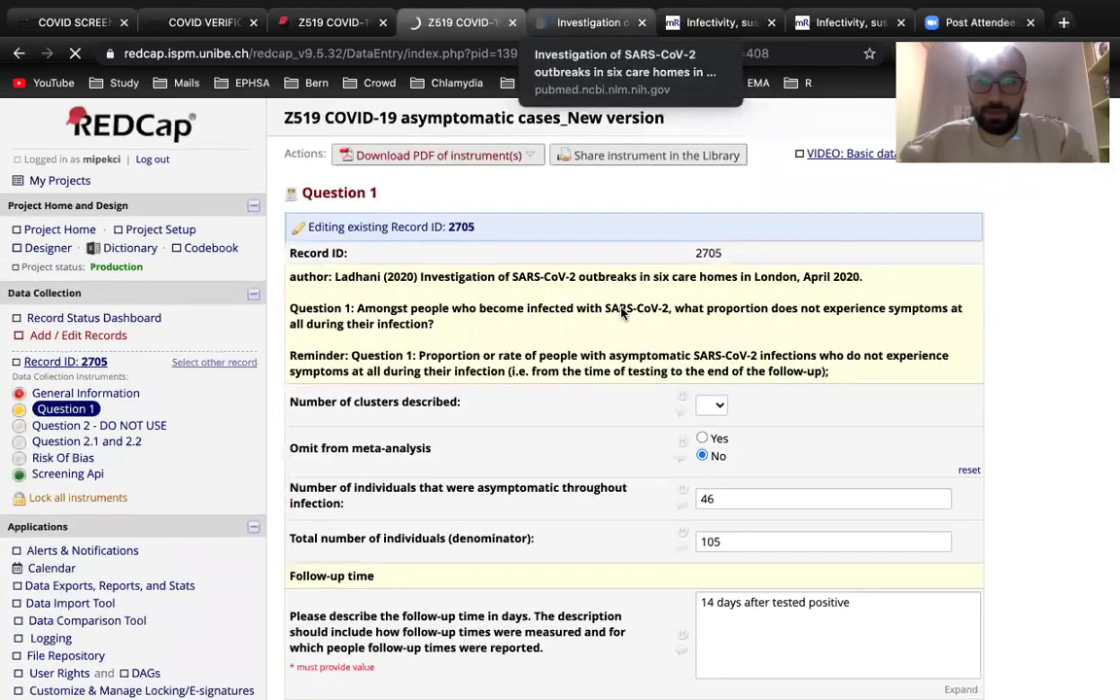
click(603, 31)
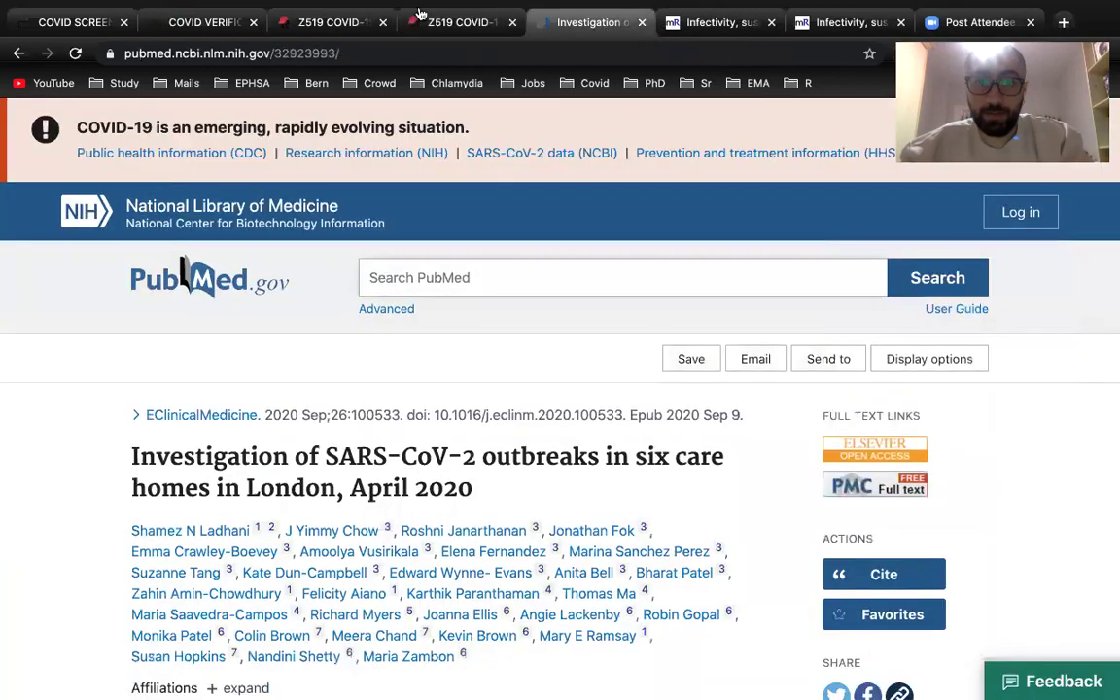
click(450, 31)
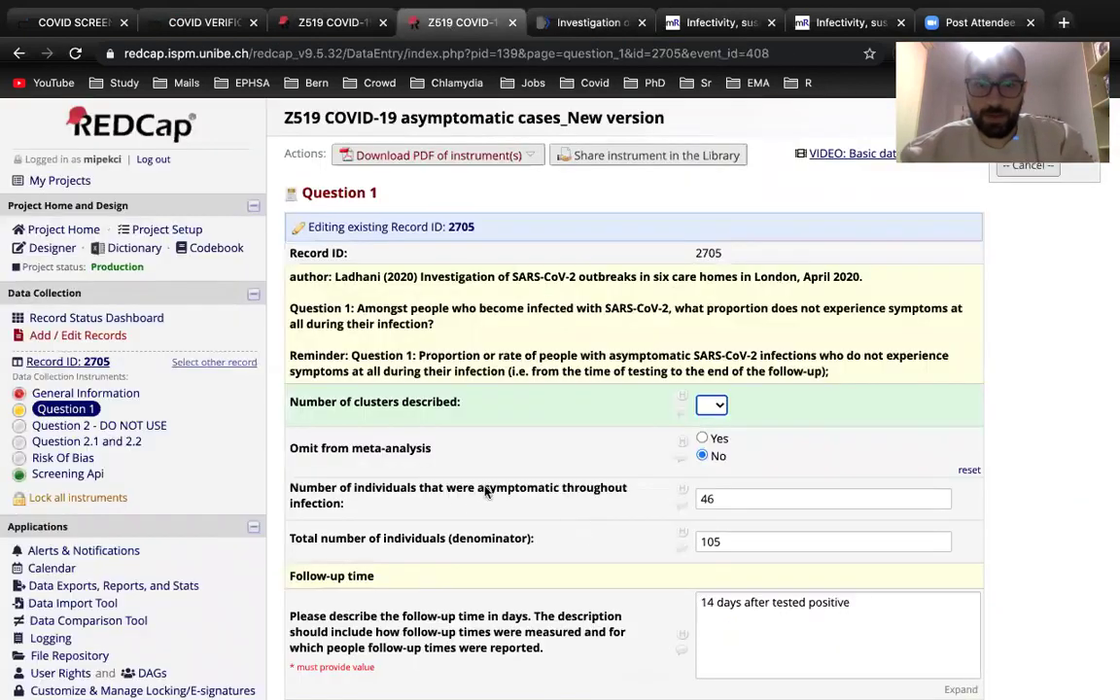
- Open the PMC full text from the article's PubMed page and bring up its PDF version
click(588, 29)
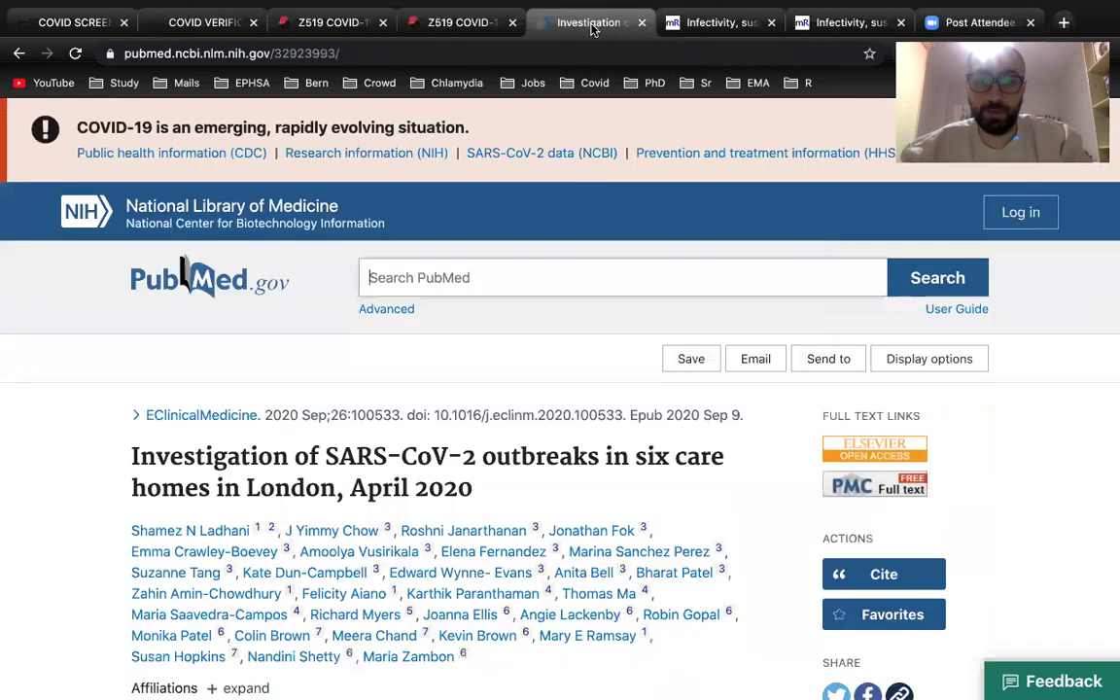
scroll(700, 476, down, 3)
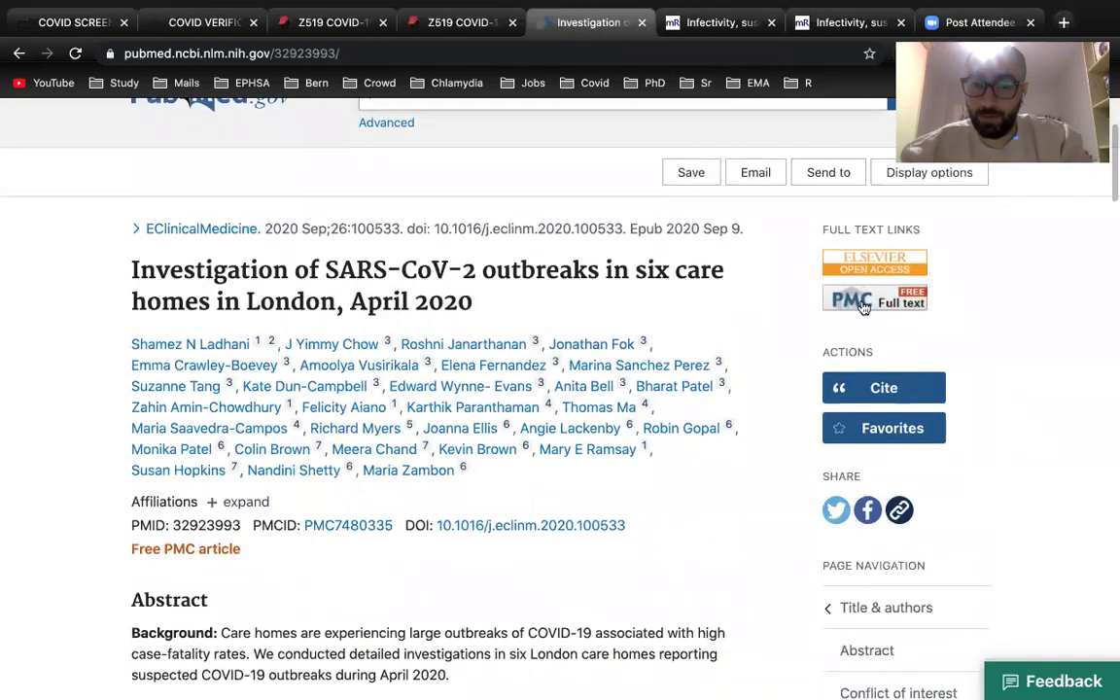
click(874, 261)
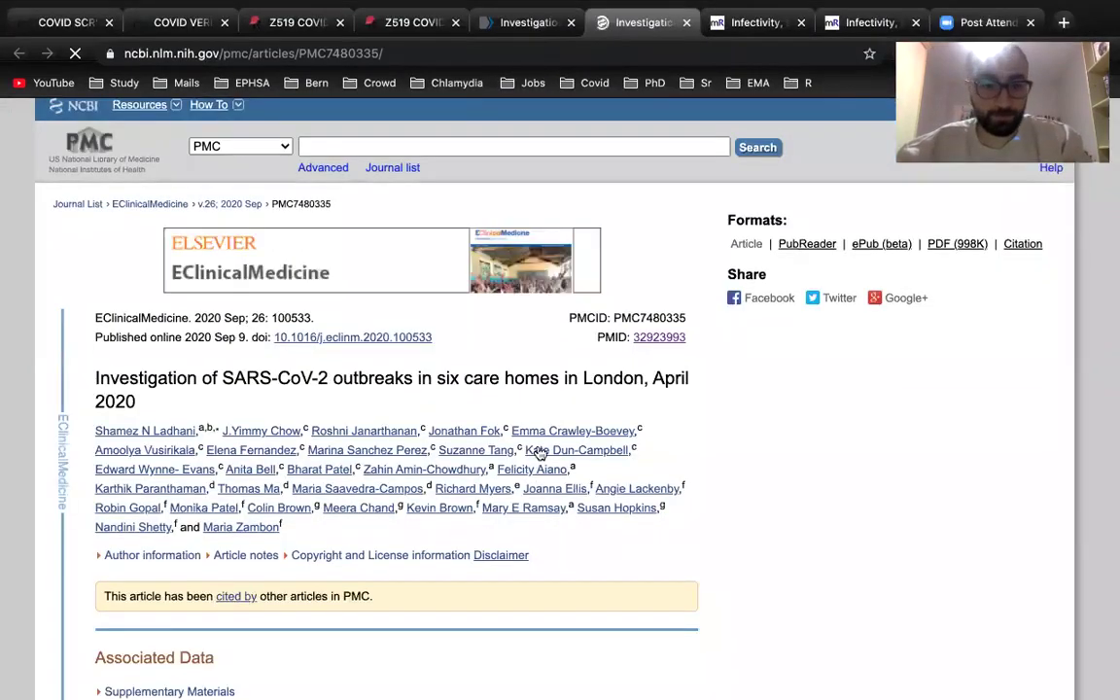
scroll(540, 449, down, 3)
key(super+f)
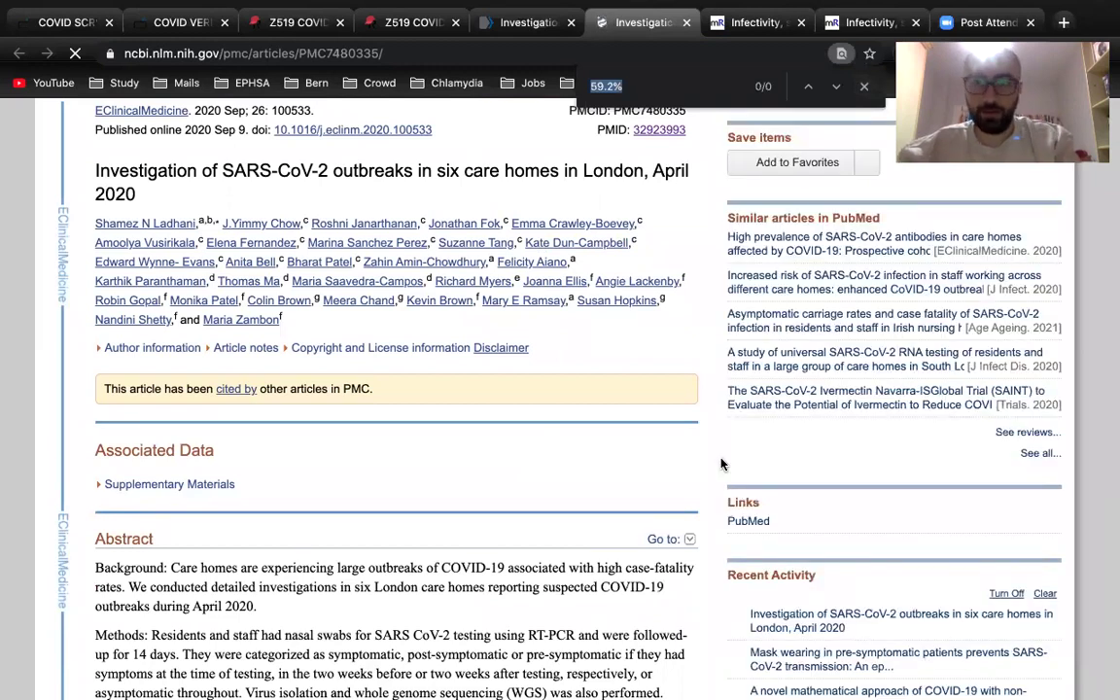
click(669, 462)
scroll(727, 145, up, 3)
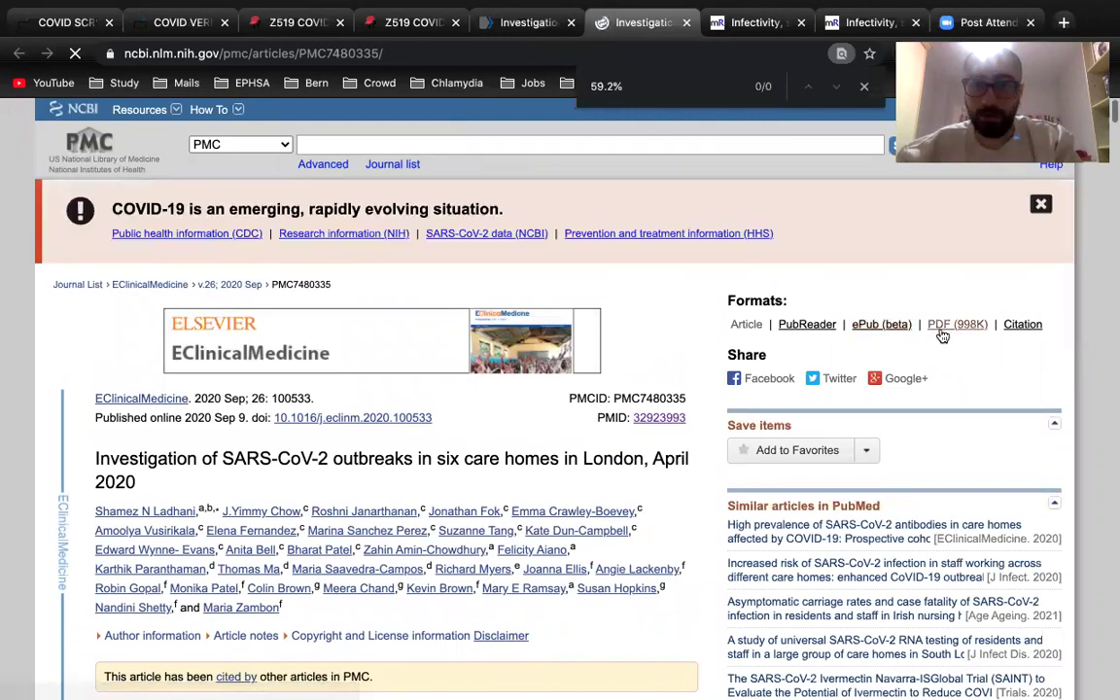
click(941, 330)
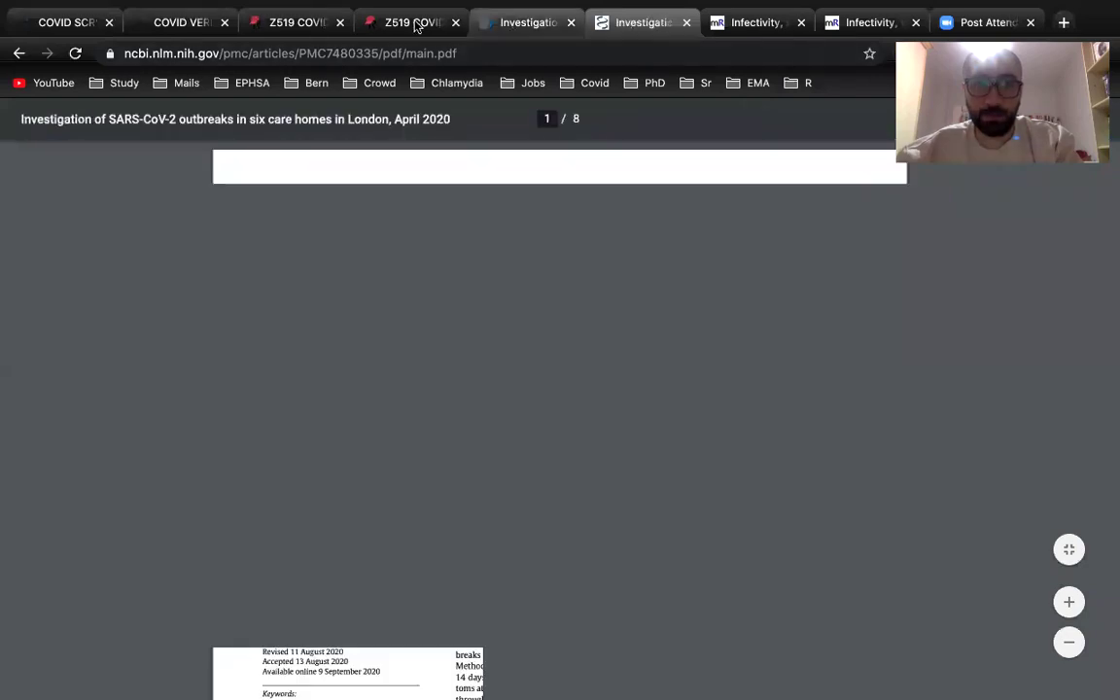
- Search the article PDF for 46 and mark the "remained asymptomatic" wording in the abstract's findings
key(ctrl+shift+Tab)
key(ctrl+shift+Tab)
click(541, 31)
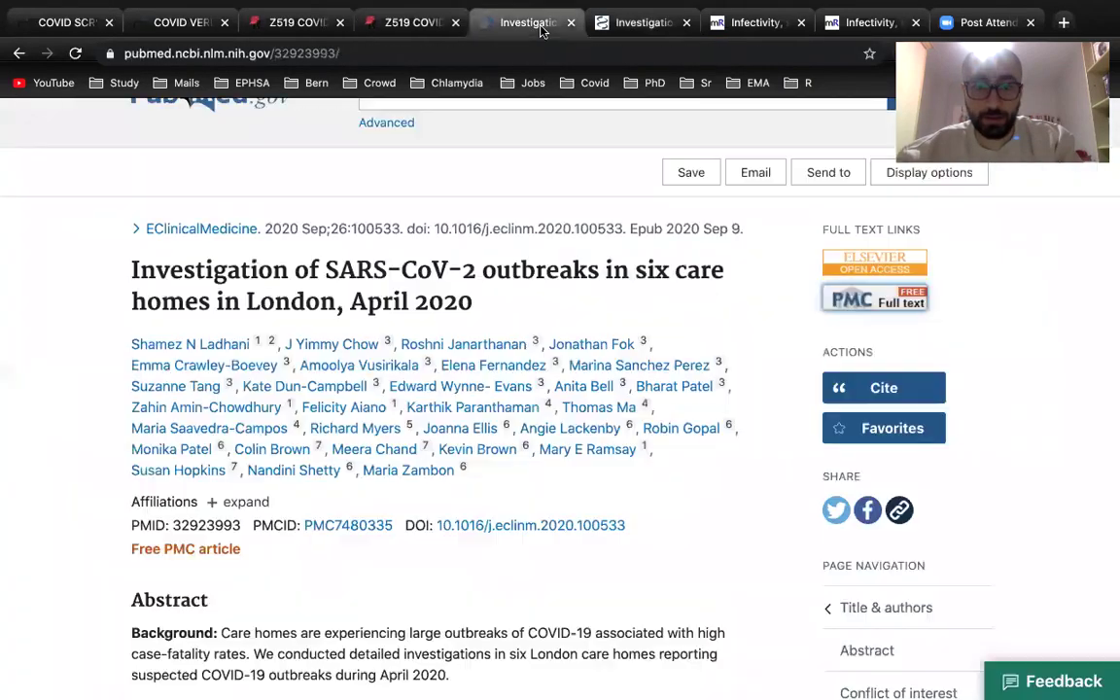
click(641, 25)
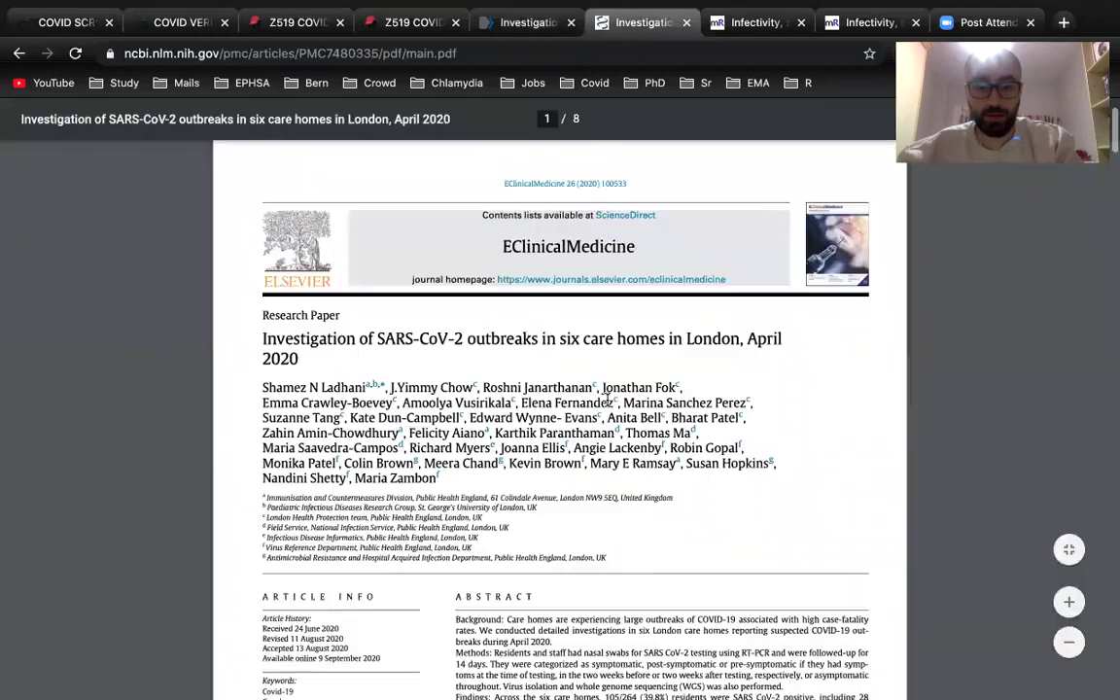
scroll(607, 398, down, 3)
key(ctrl+f)
text(46)
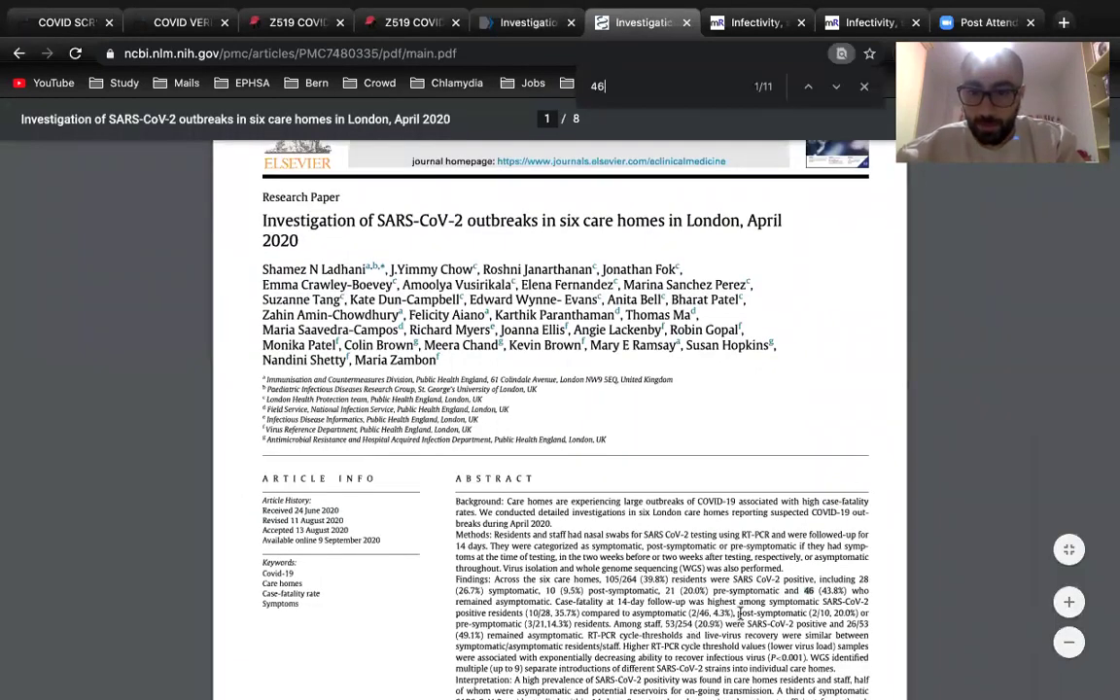
scroll(778, 530, down, 3)
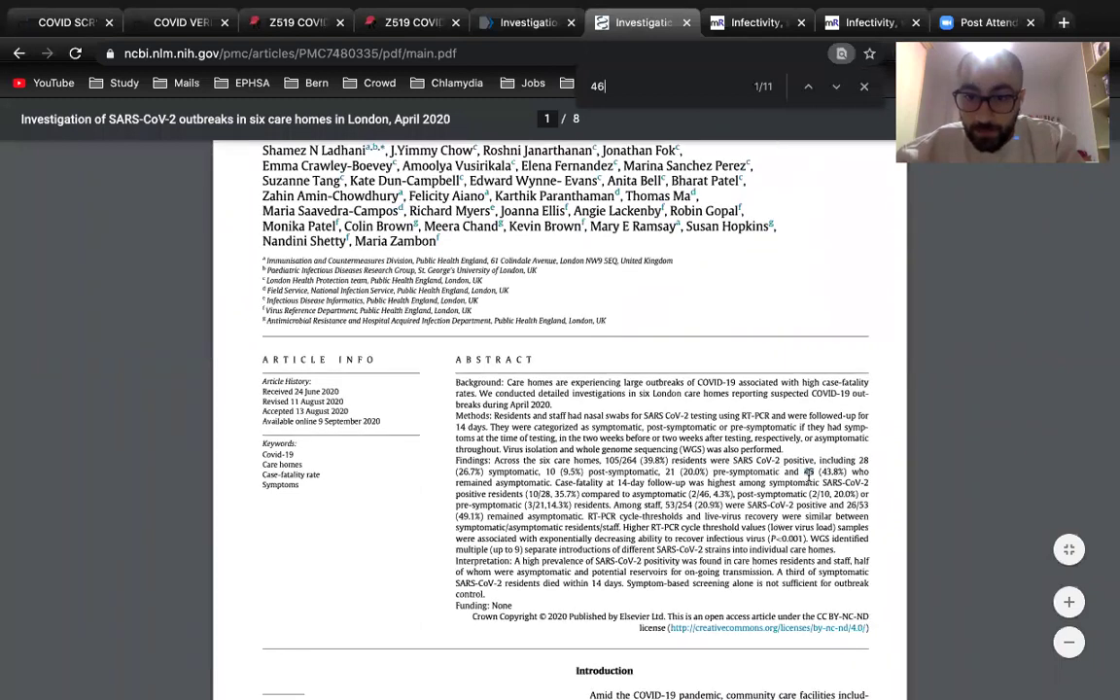
double_click(453, 480)
drag(545, 456, 545, 456)
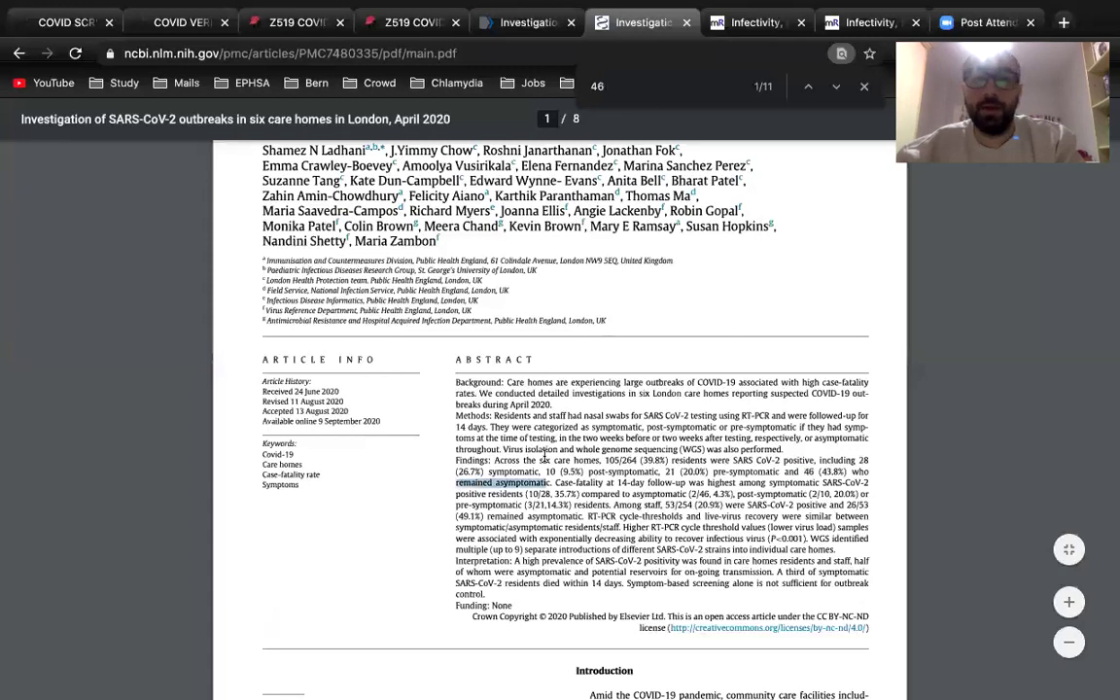
- Compare the total number of individuals in the Question 1 form with the abstract, marking 105 in the PDF's findings
click(421, 28)
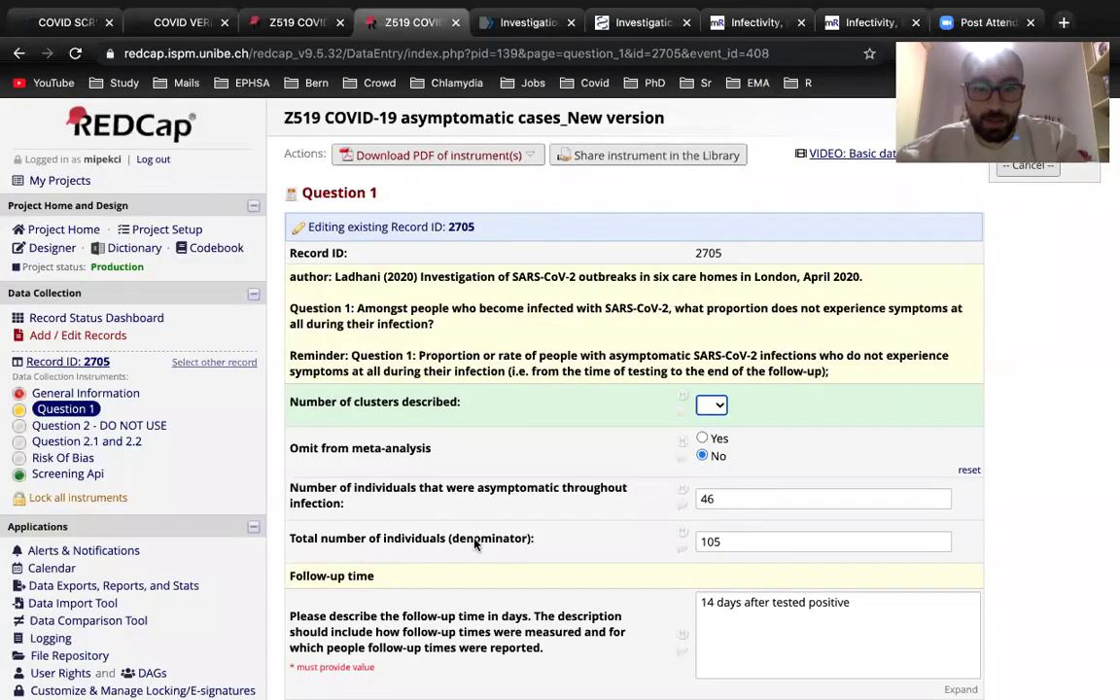
click(639, 23)
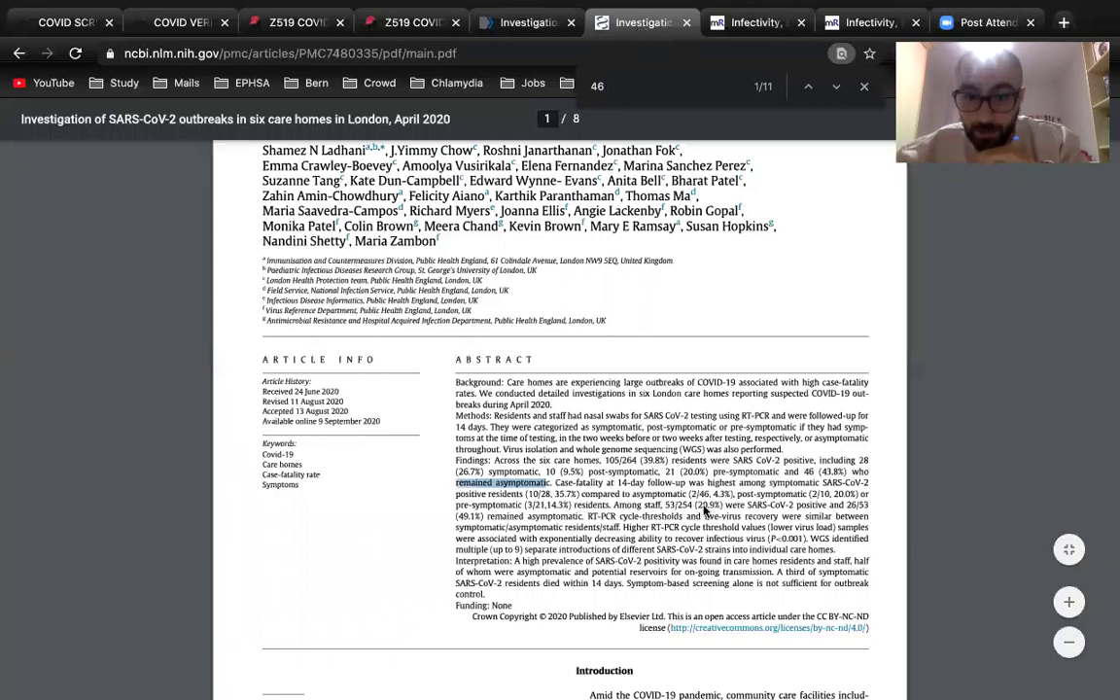
scroll(707, 511, down, 2)
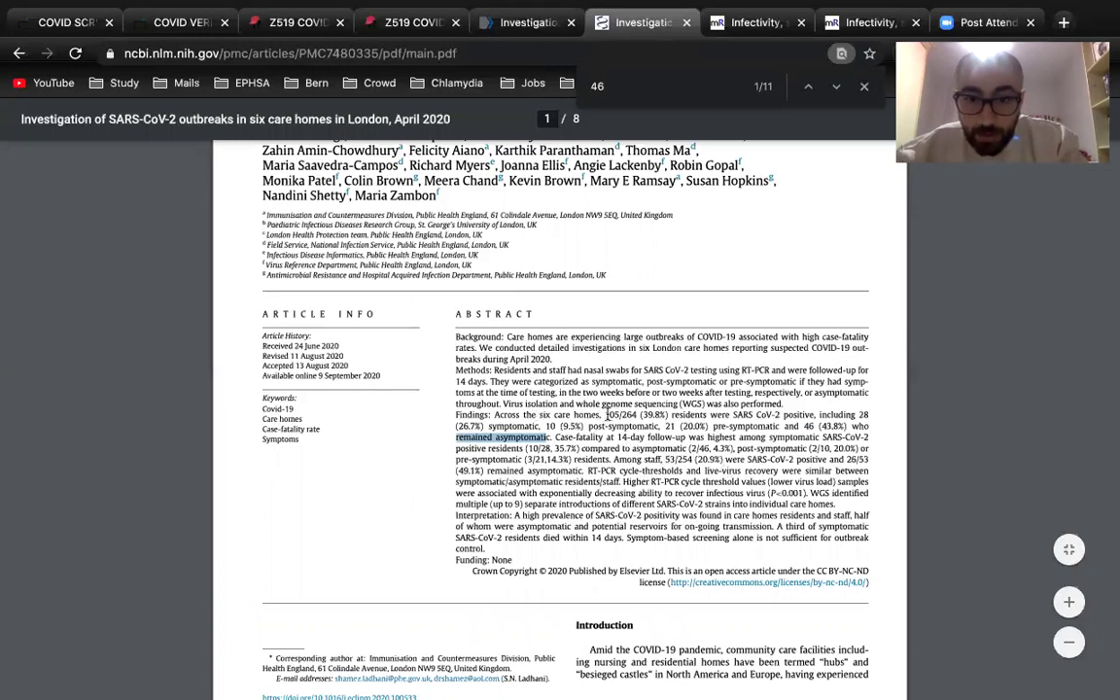
click(621, 416)
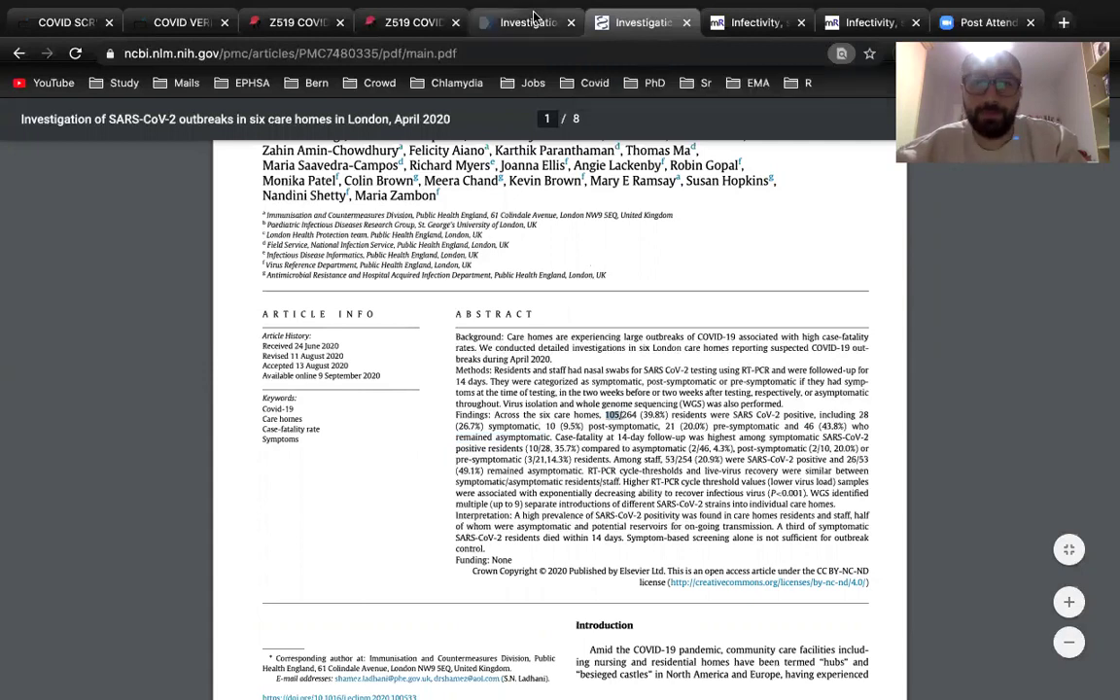
click(515, 22)
click(413, 22)
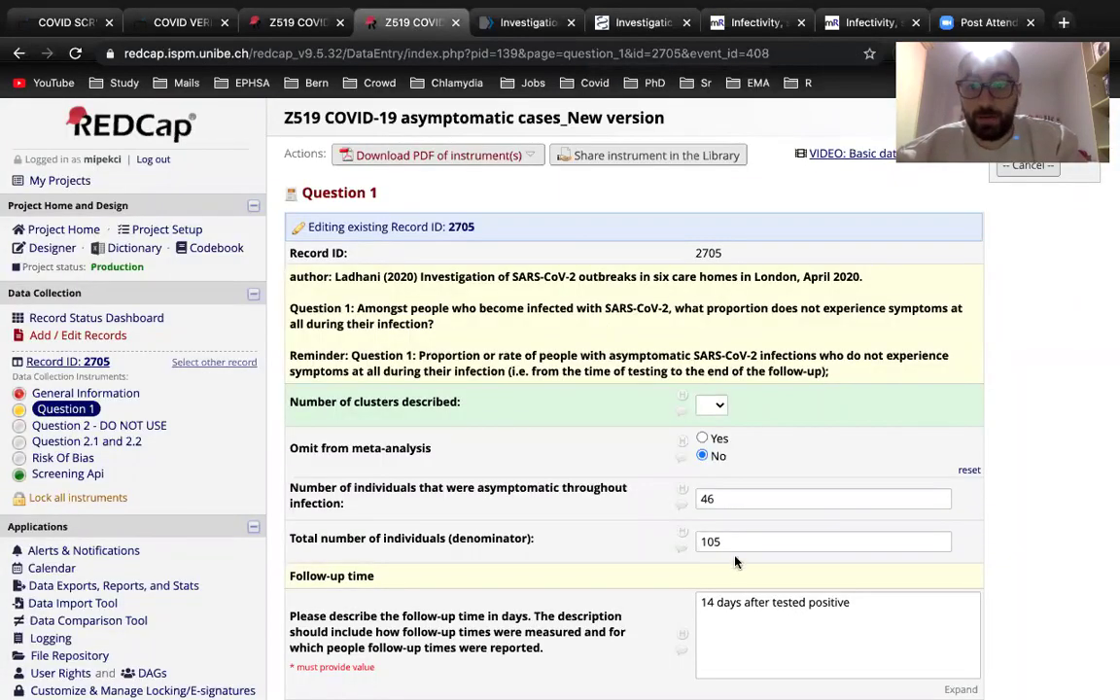
- Check the form's follow-up time description by searching the article PDF for 14 and marking the 14-day follow-up wording in the abstract
scroll(778, 545, down, 3)
click(824, 470)
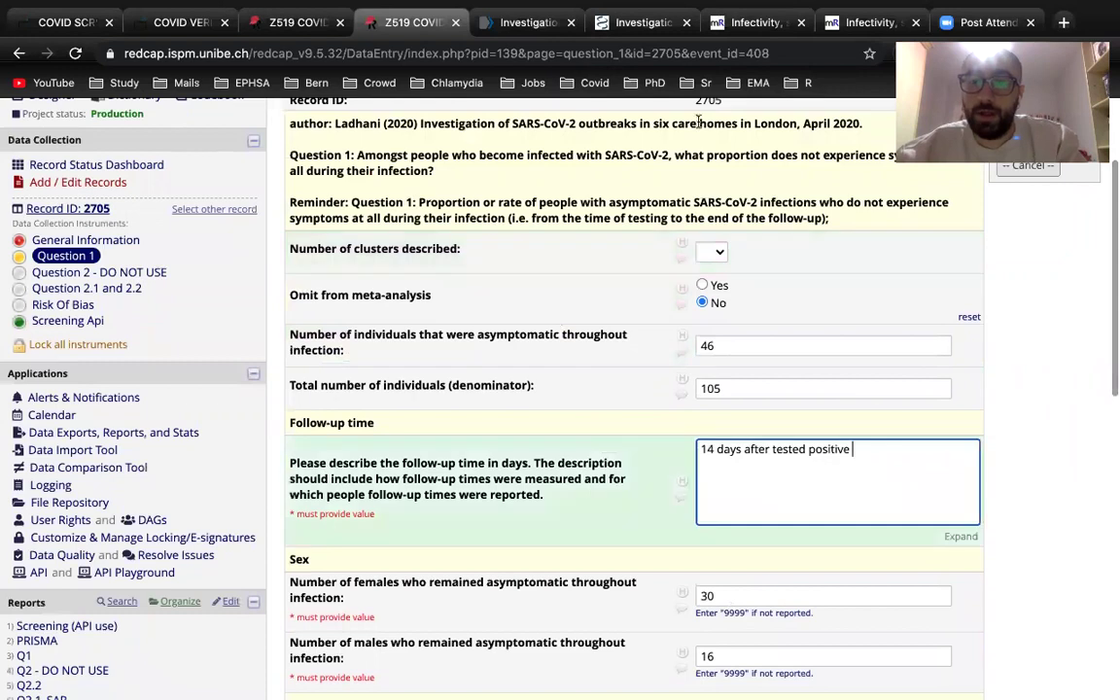
click(749, 23)
click(642, 22)
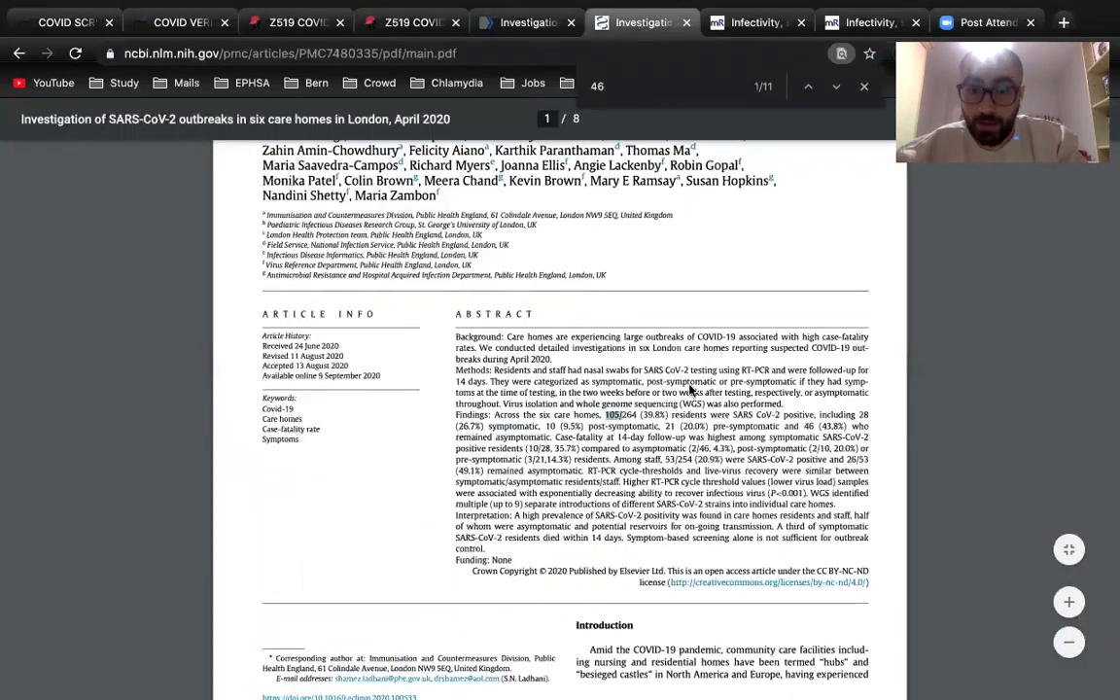
scroll(699, 429, down, 1)
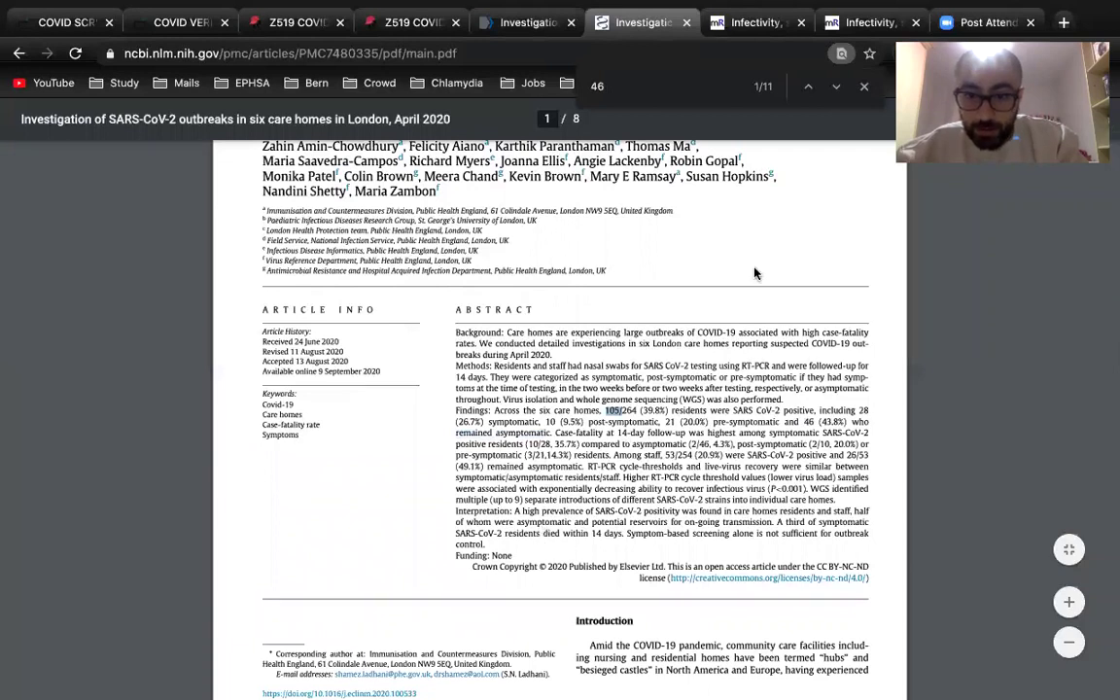
key(BackSpace)
key(BackSpace)
text(14)
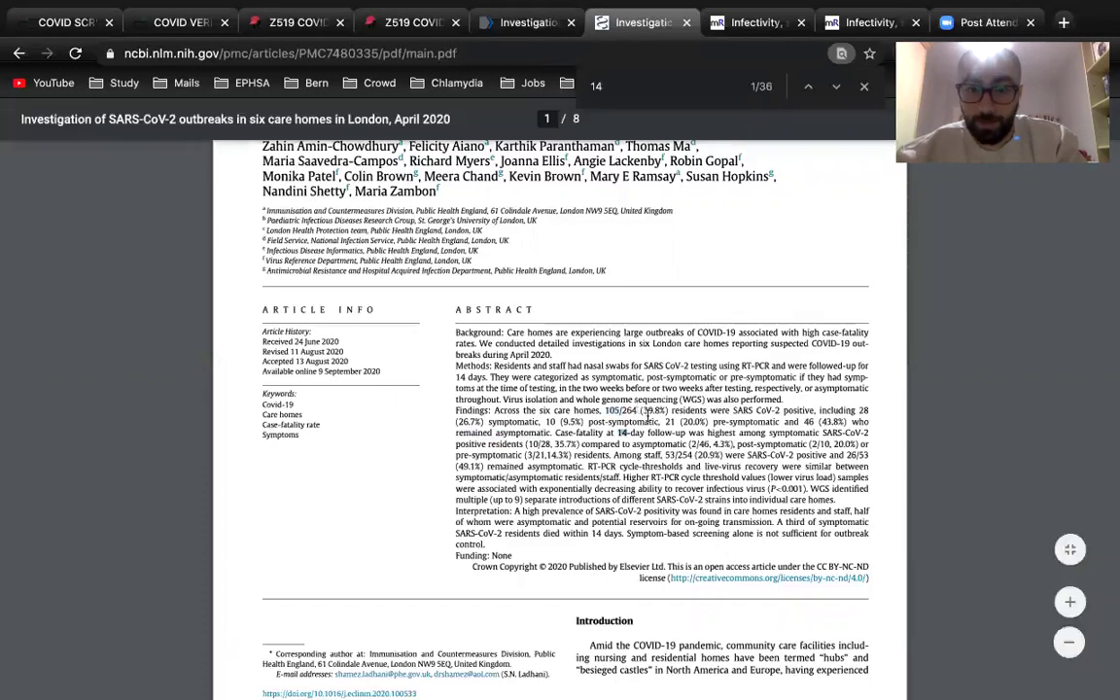
drag(576, 433, 736, 433)
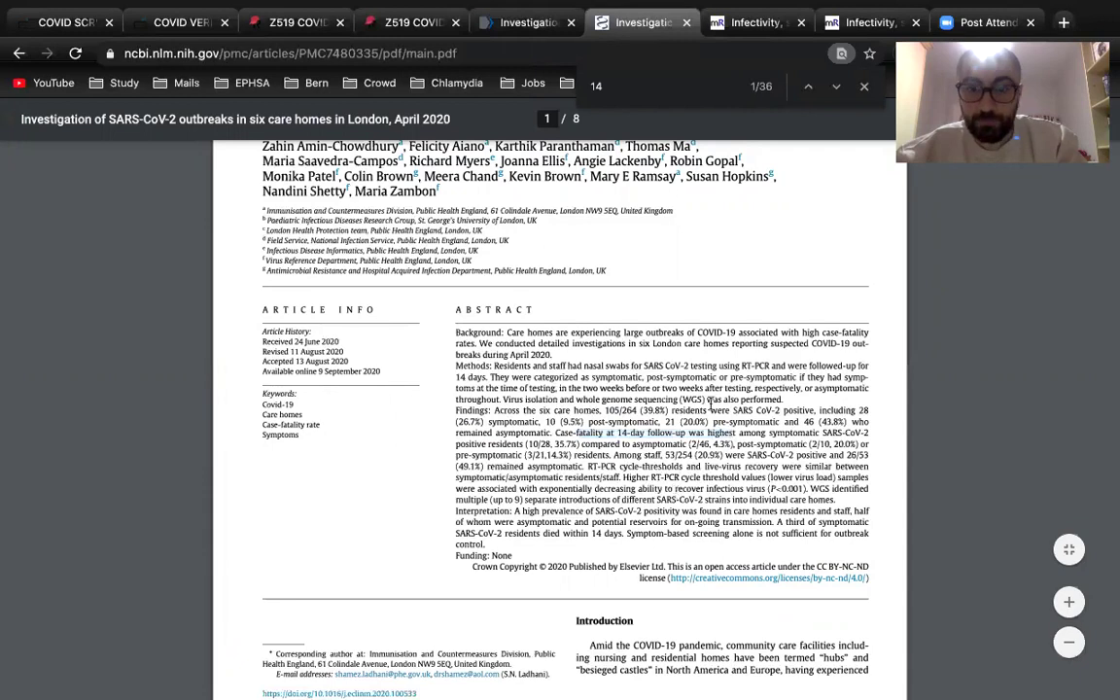
- Mark the form's question on asymptomatic females and locate the Asymptomatic column of Table 2 in the article PDF
click(521, 22)
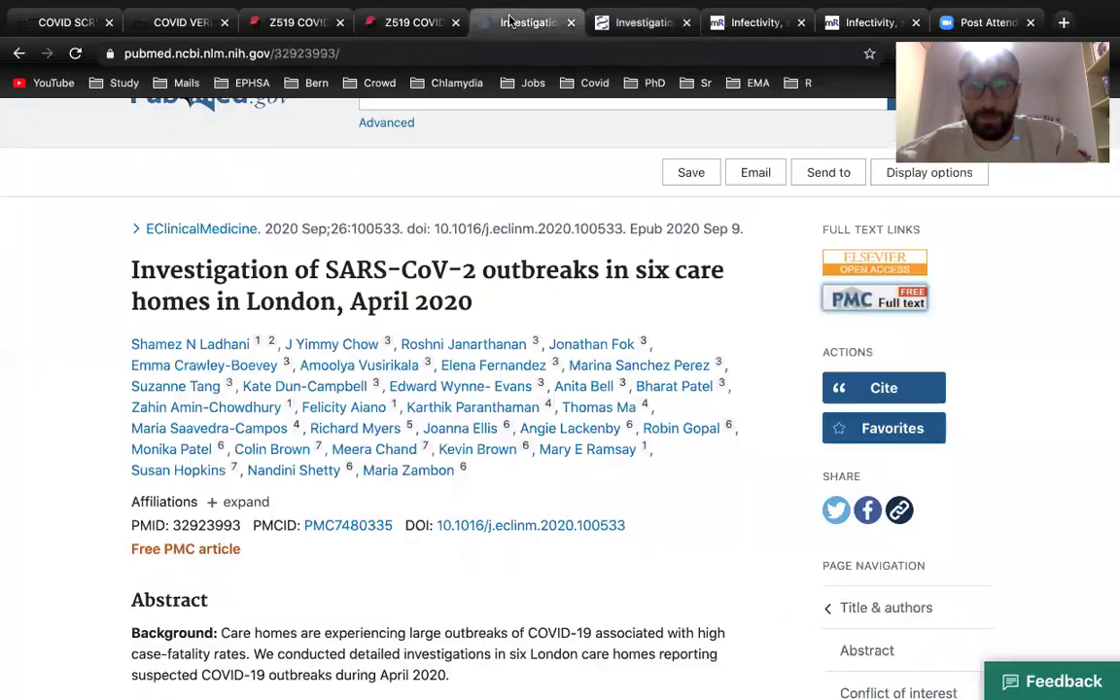
click(415, 22)
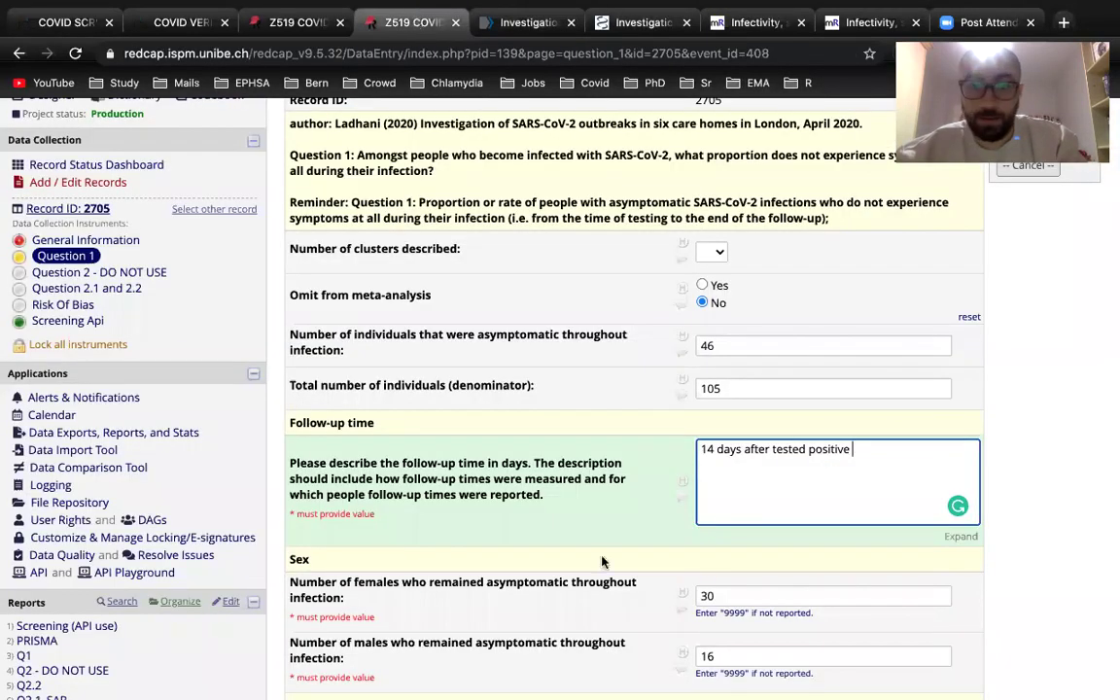
scroll(608, 576, down, 5)
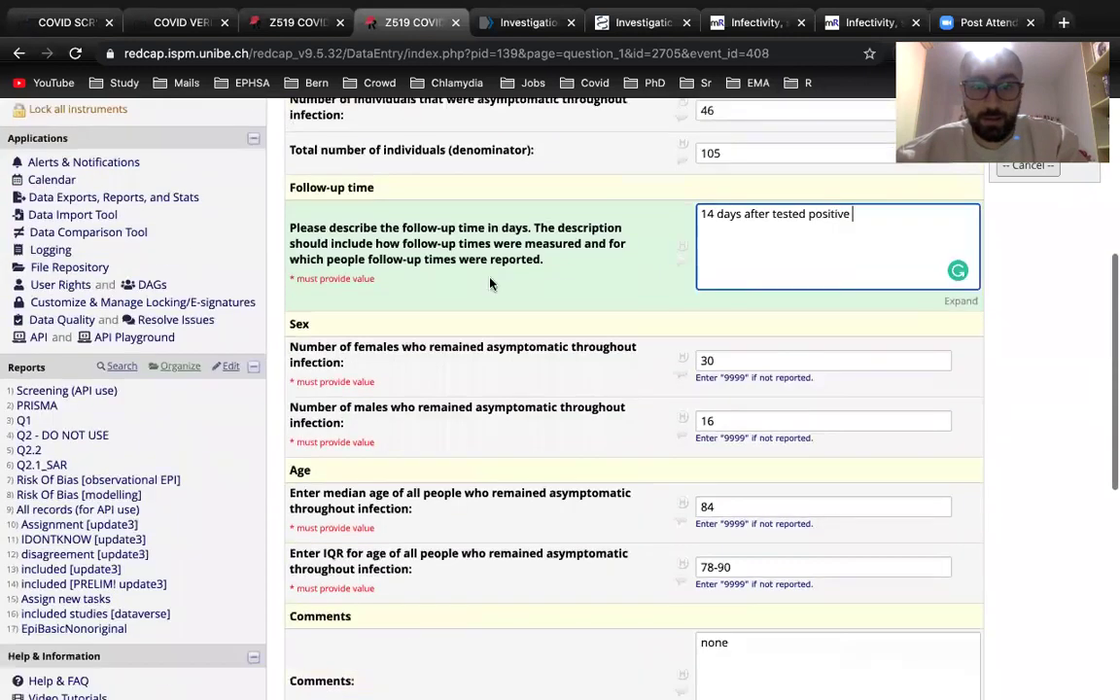
drag(292, 318, 408, 333)
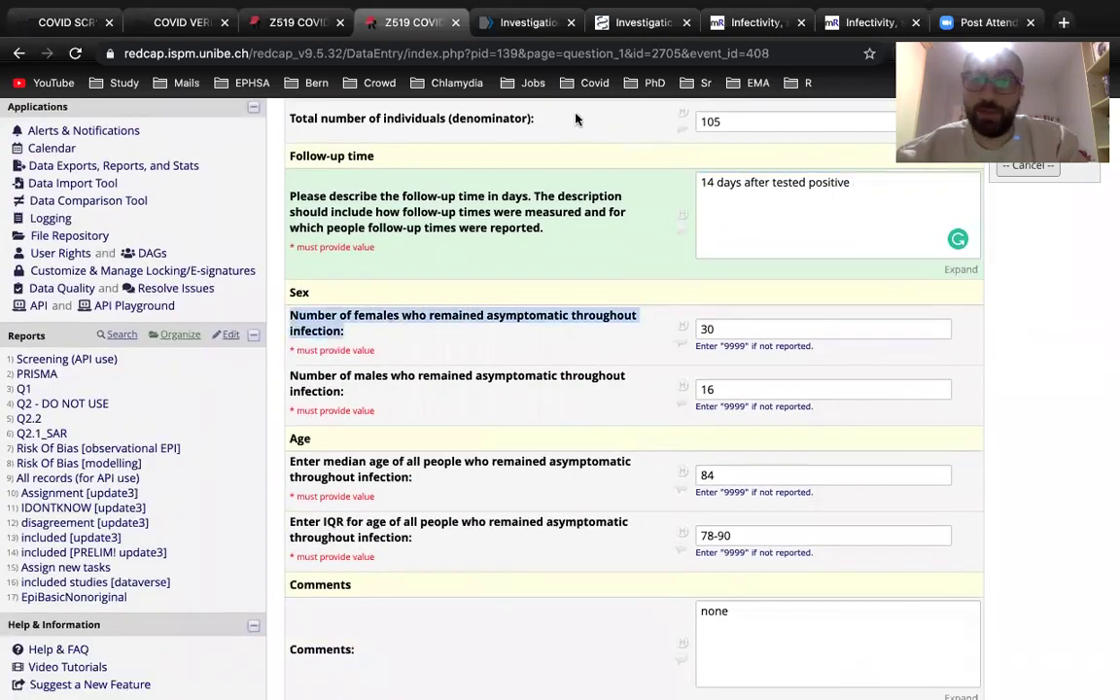
click(634, 23)
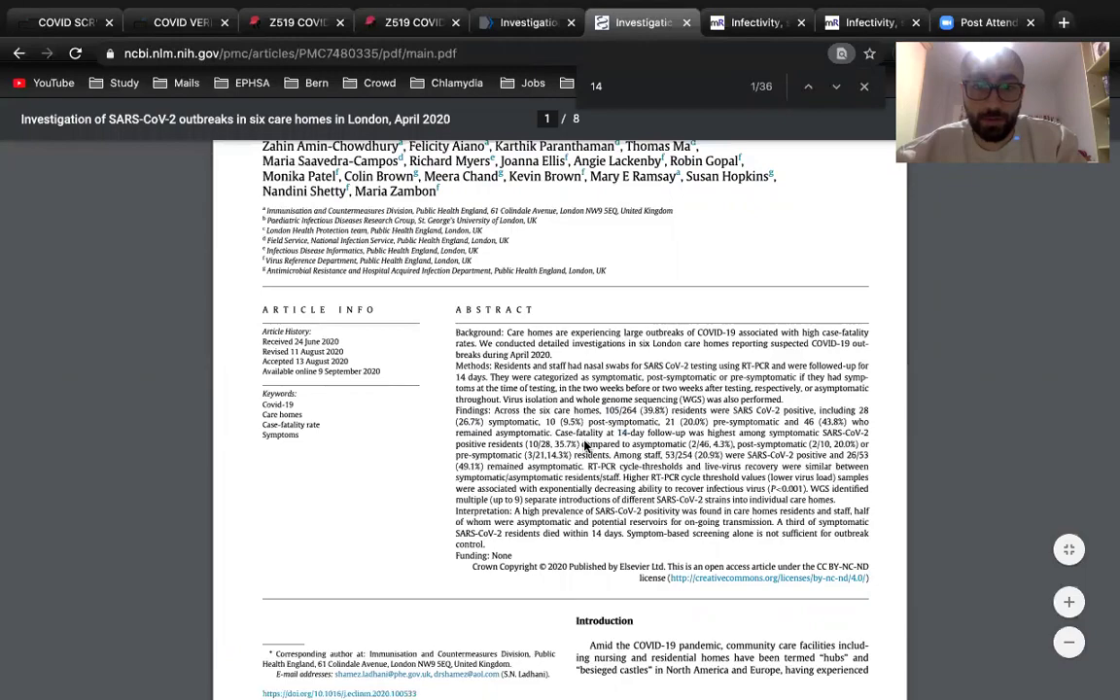
scroll(585, 445, down, 3)
scroll(585, 445, down, 15)
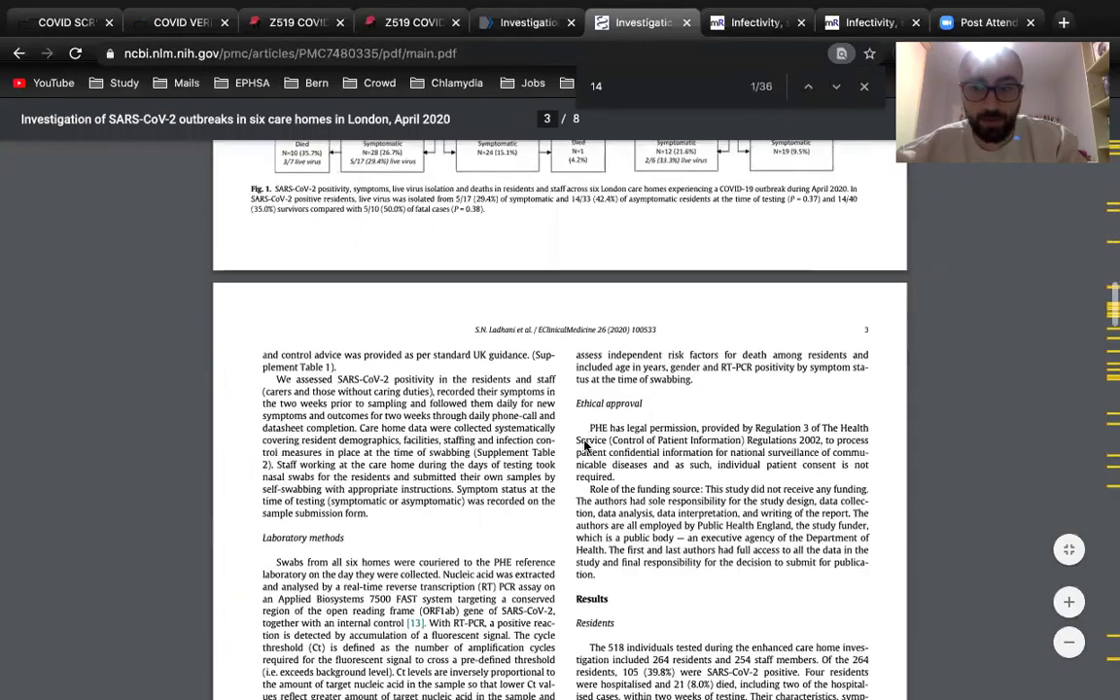
scroll(584, 445, down, 20)
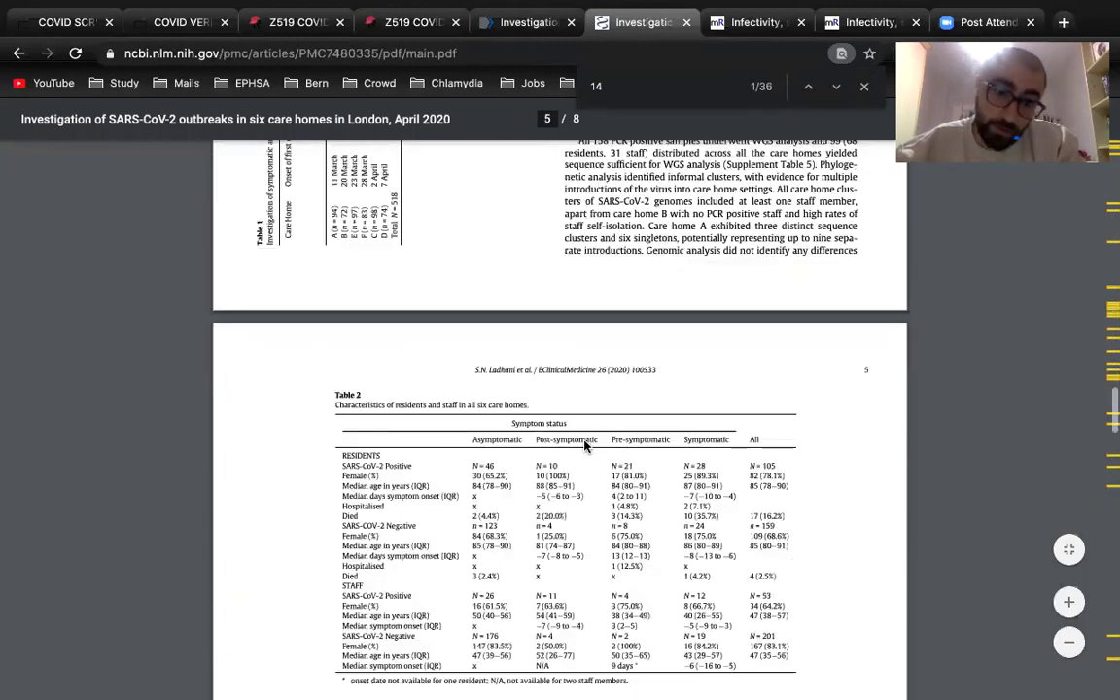
scroll(585, 445, down, 2)
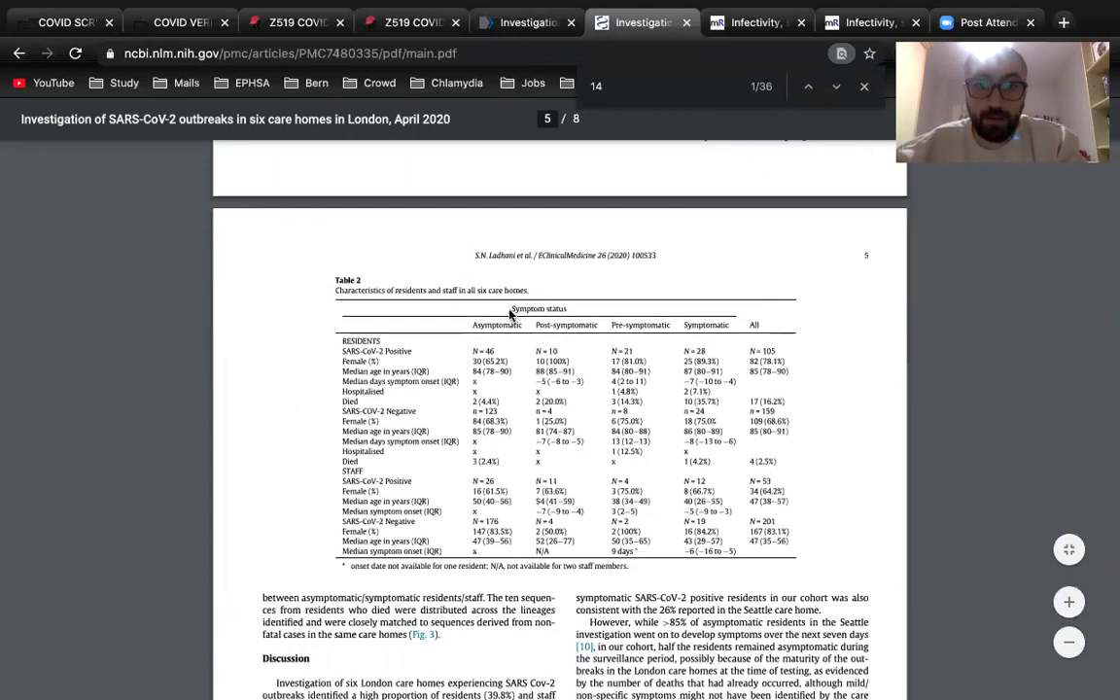
double_click(483, 325)
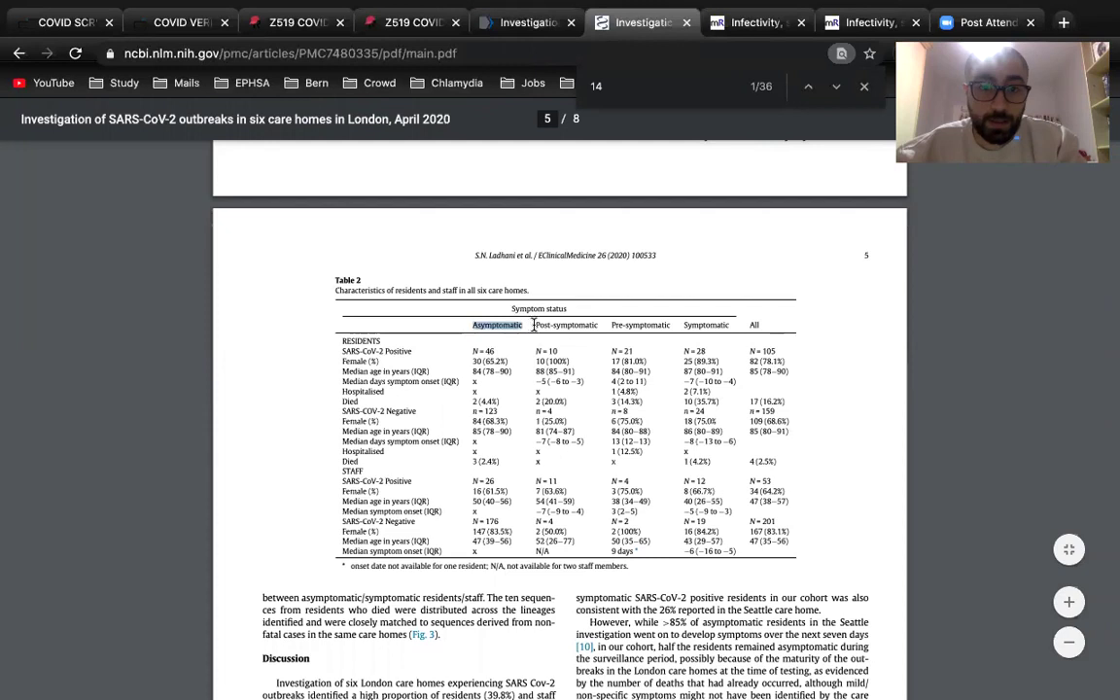
- Compare the form's sex and age entries with Table 2, marking the asymptomatic positive residents' female count, median age and IQR
click(515, 29)
click(403, 23)
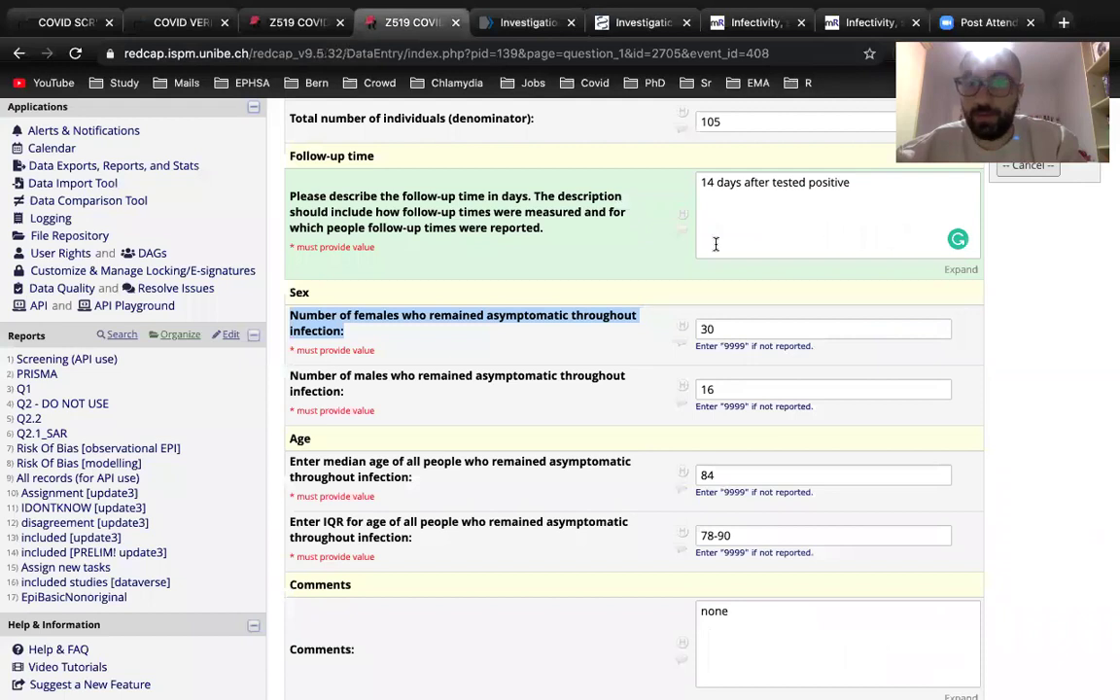
scroll(716, 244, up, 4)
scroll(718, 448, down, 3)
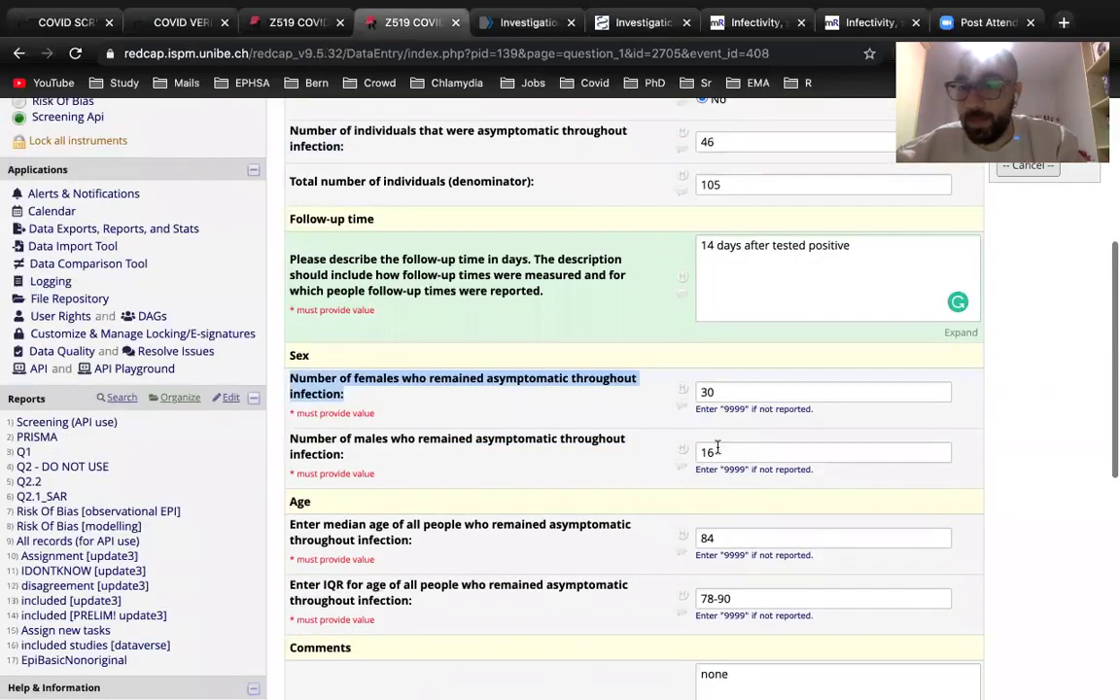
scroll(710, 442, down, 3)
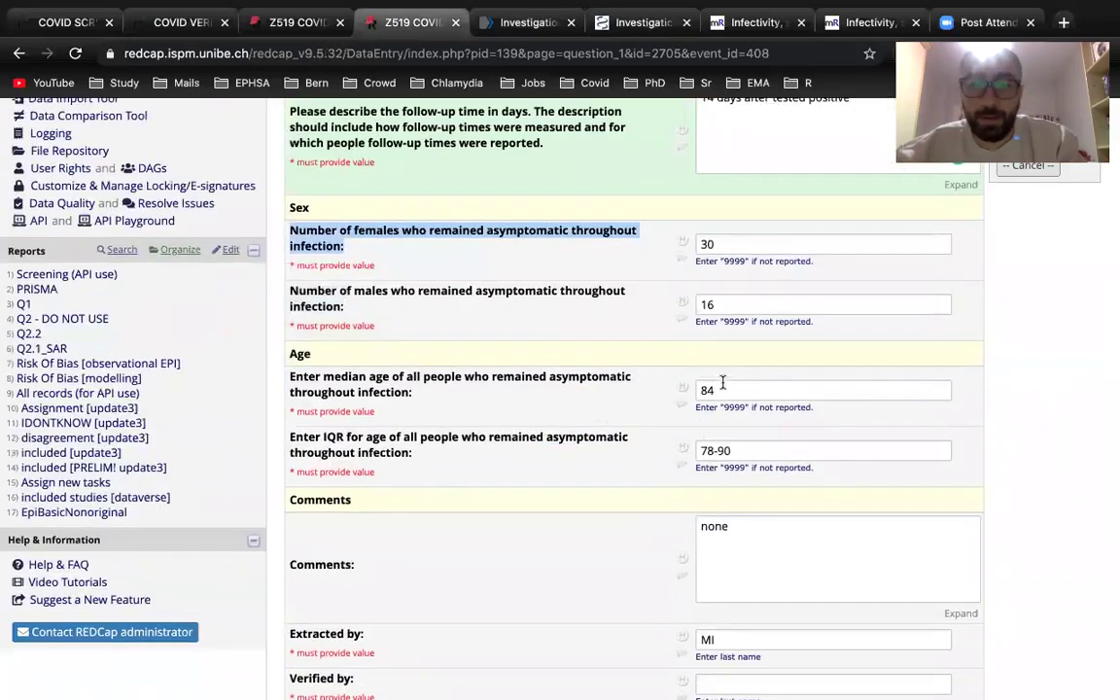
click(525, 22)
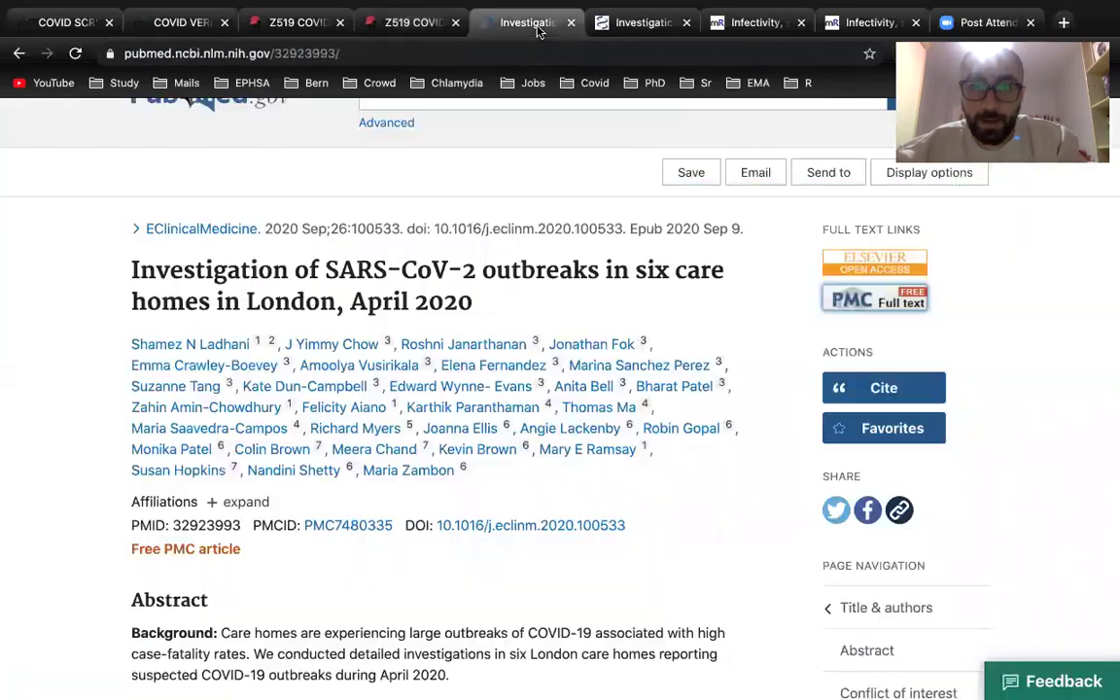
click(640, 22)
scroll(486, 379, down, 1)
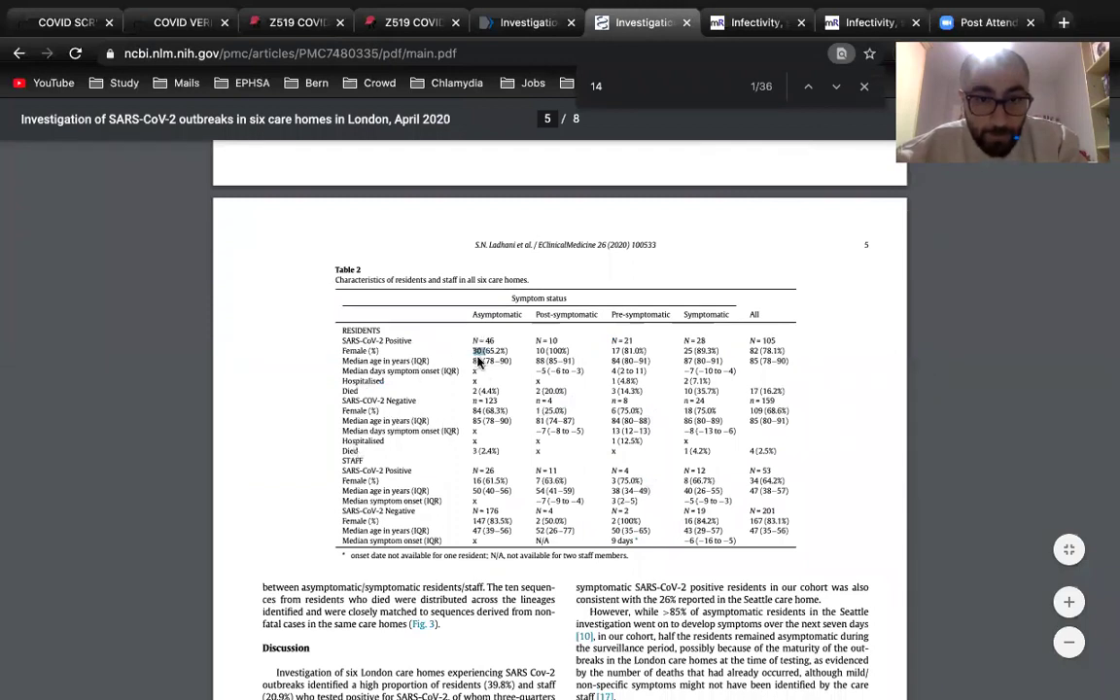
drag(473, 360, 514, 361)
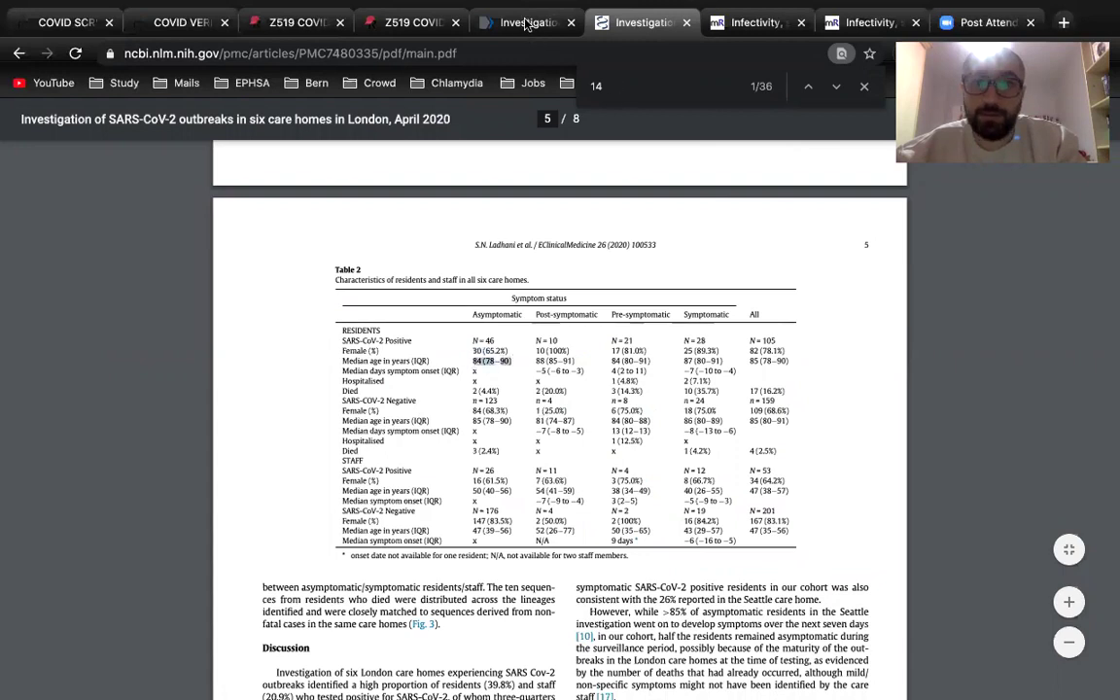
- Return to the Question 1 form of record 2705 and review its sex, age, comments, verification and form status fields
click(496, 23)
click(412, 23)
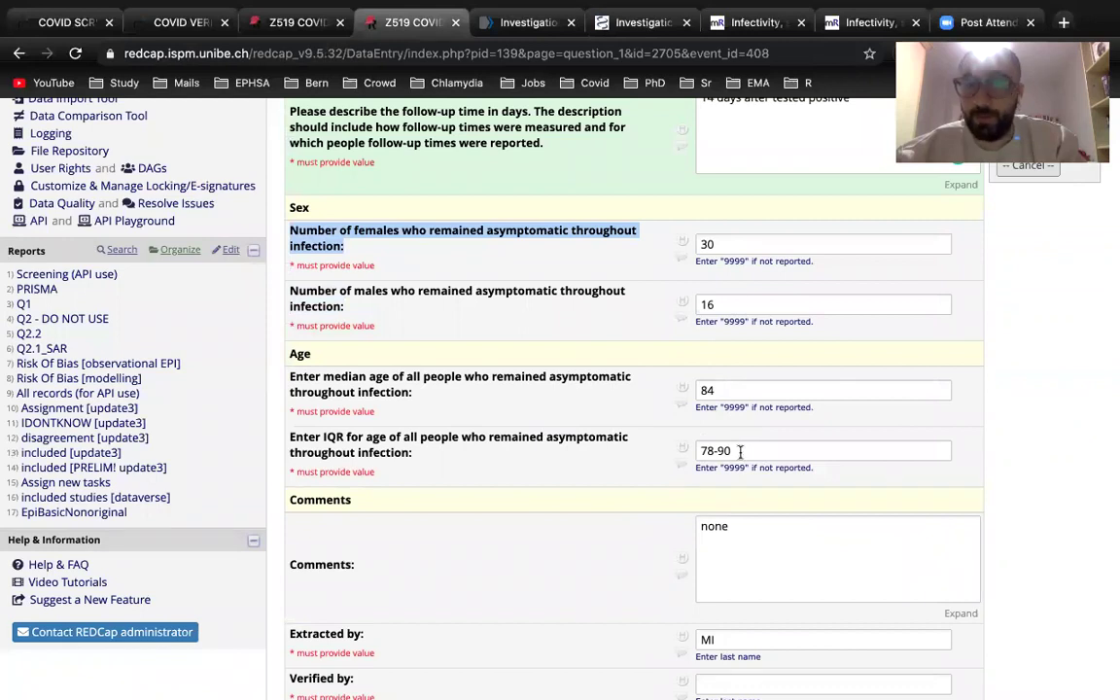
scroll(751, 324, up, 1)
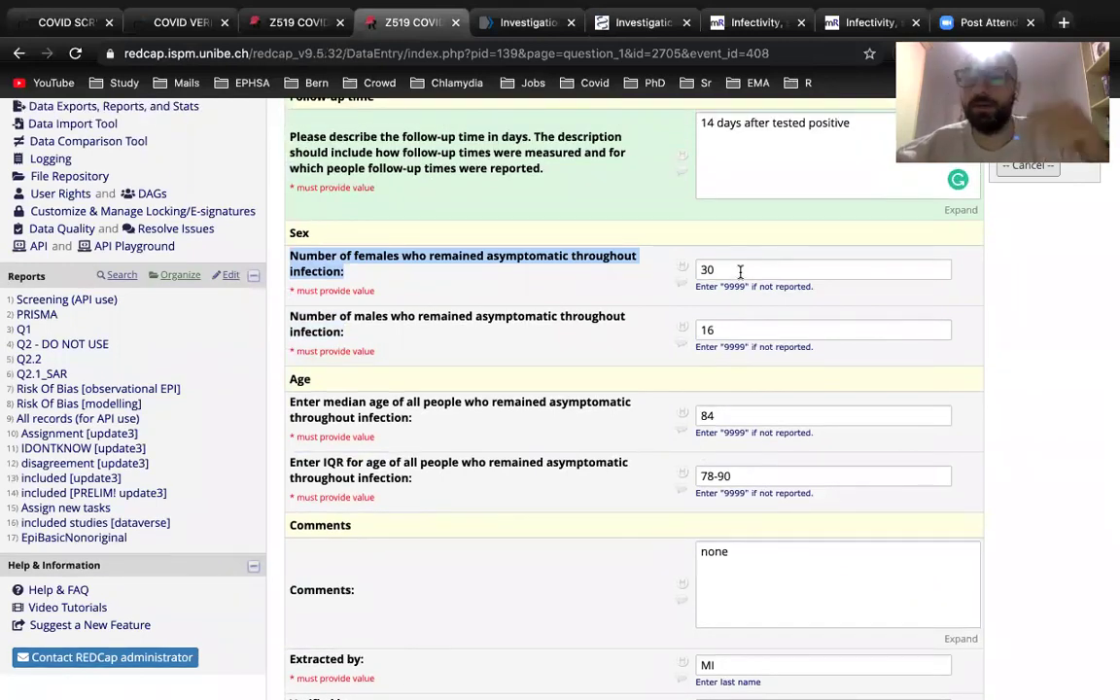
click(736, 288)
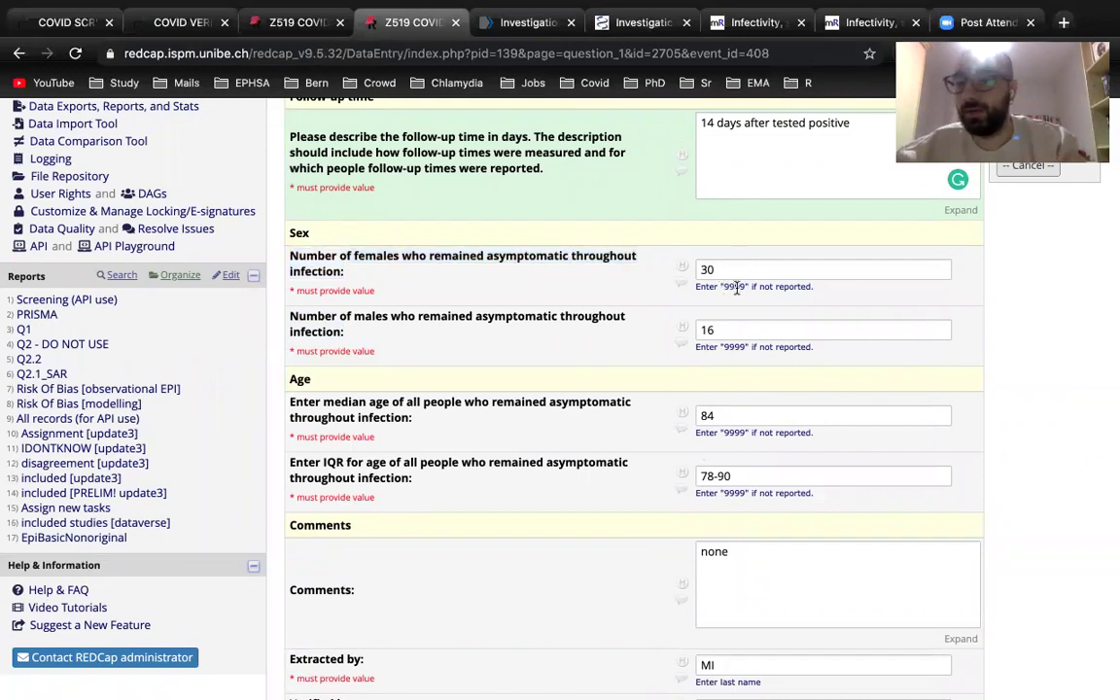
scroll(786, 352, down, 4)
scroll(781, 371, down, 1)
click(782, 372)
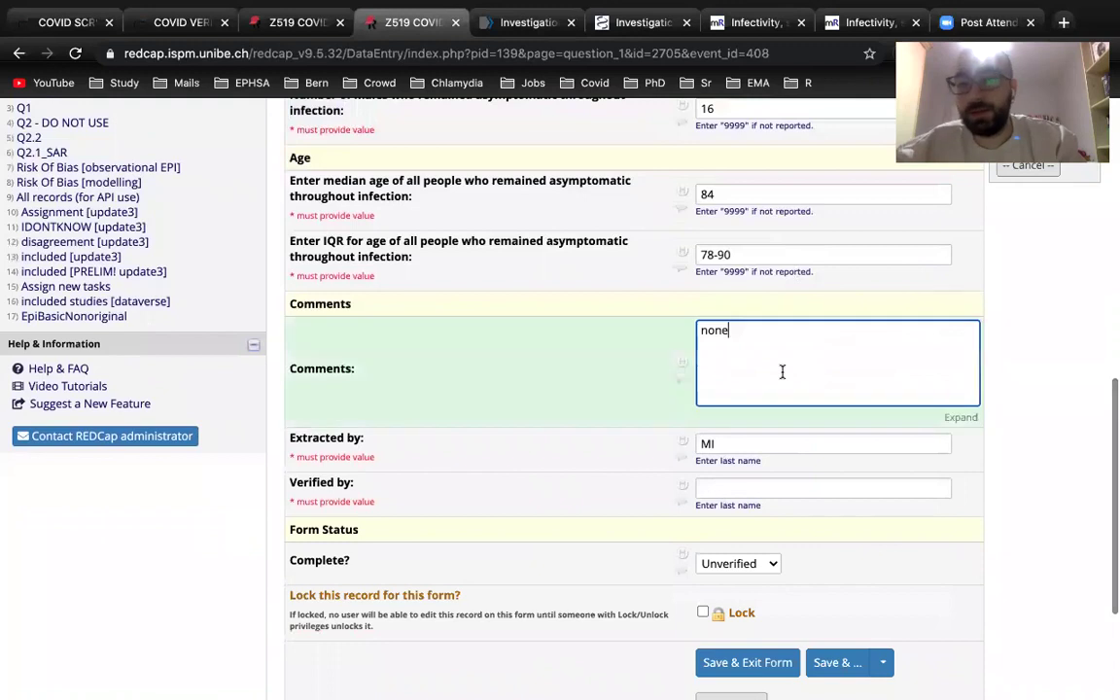
scroll(782, 372, down, 1)
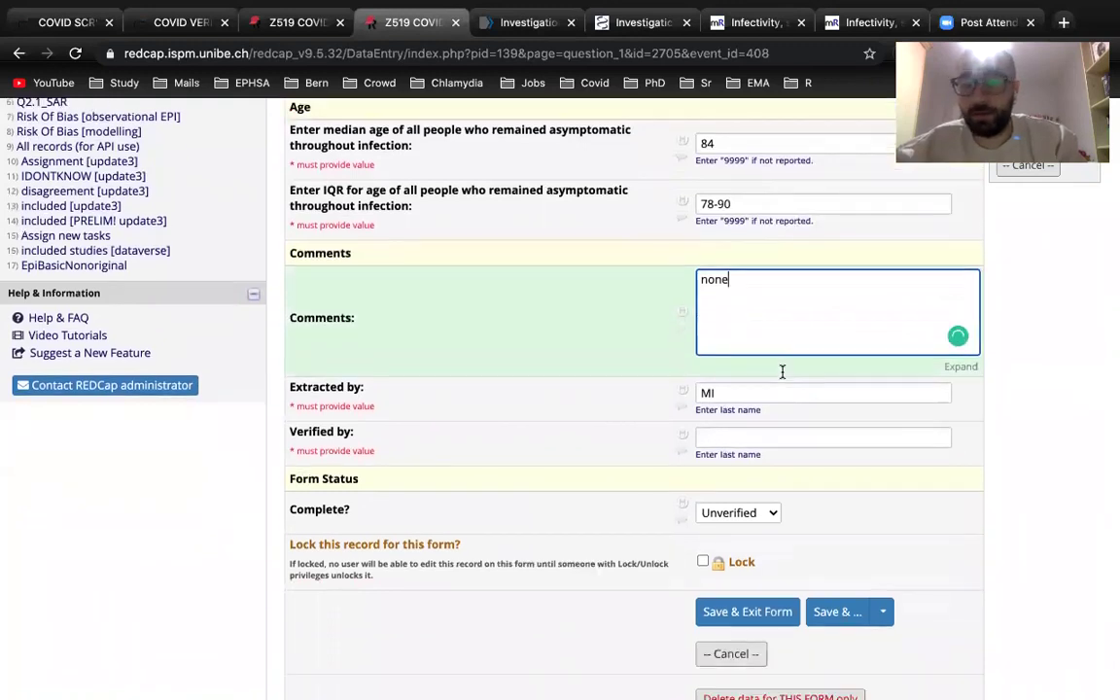
- Save the Question 1 form with its status kept at Unverified, ignore the empty Verified by field and continue to the next form
click(738, 513)
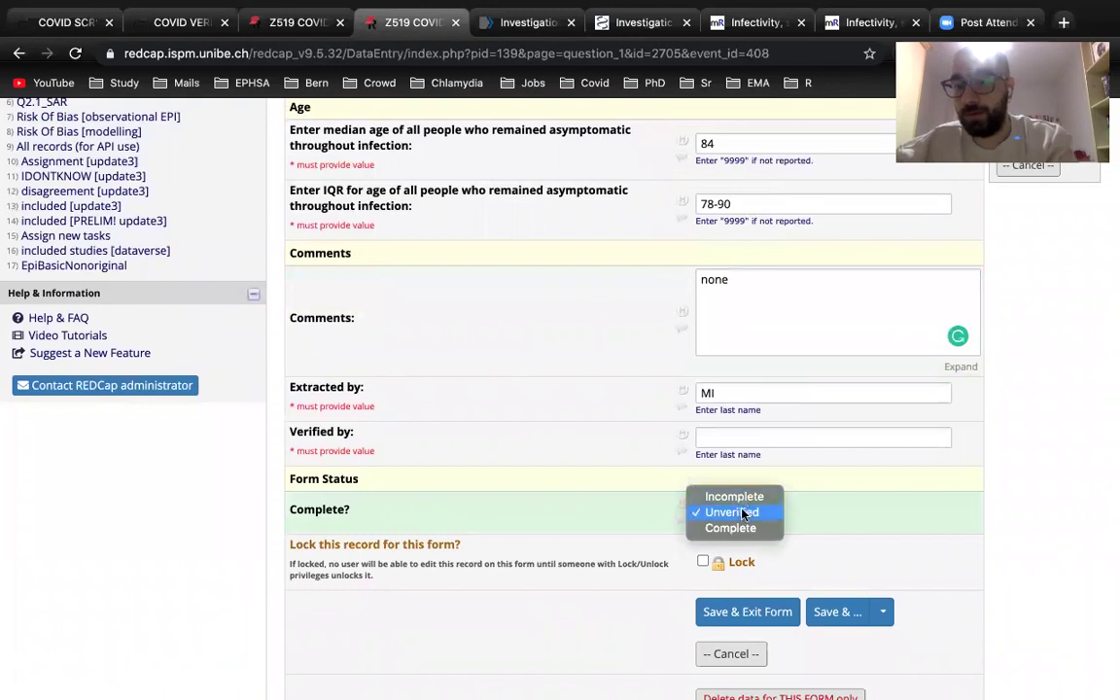
click(753, 517)
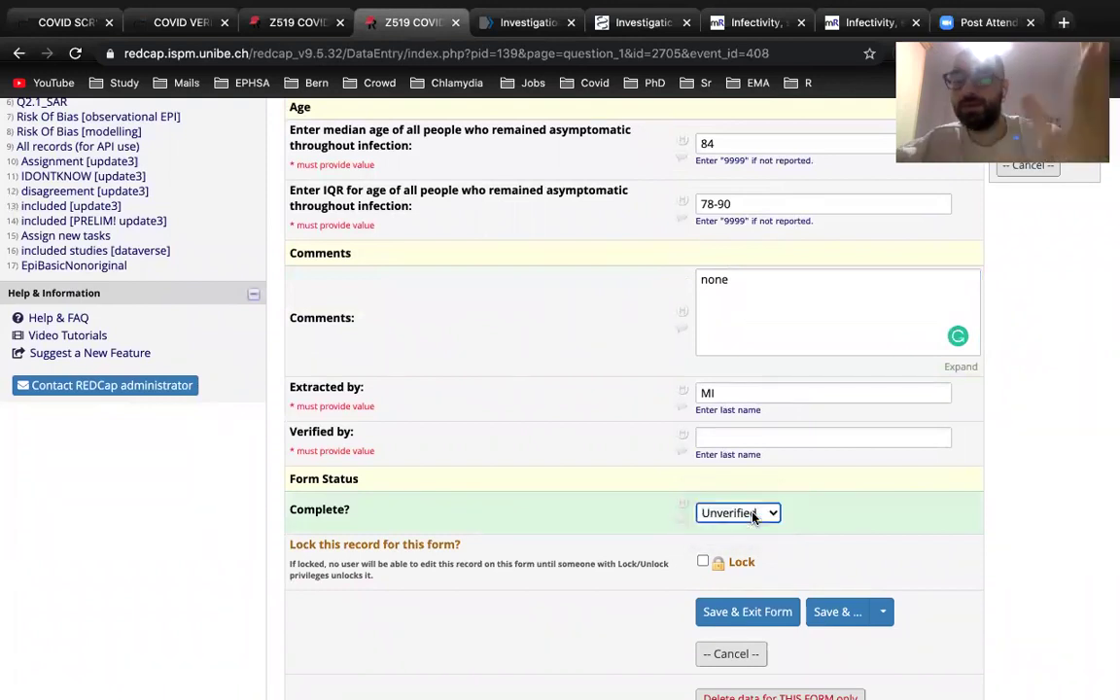
scroll(783, 469, down, 3)
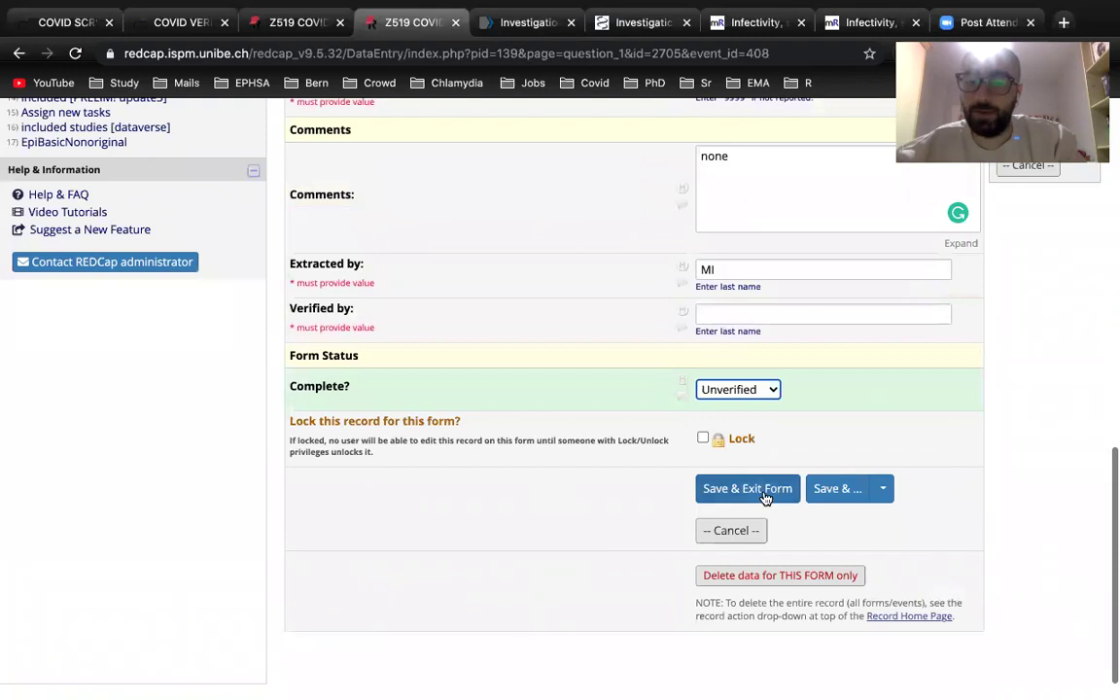
click(763, 498)
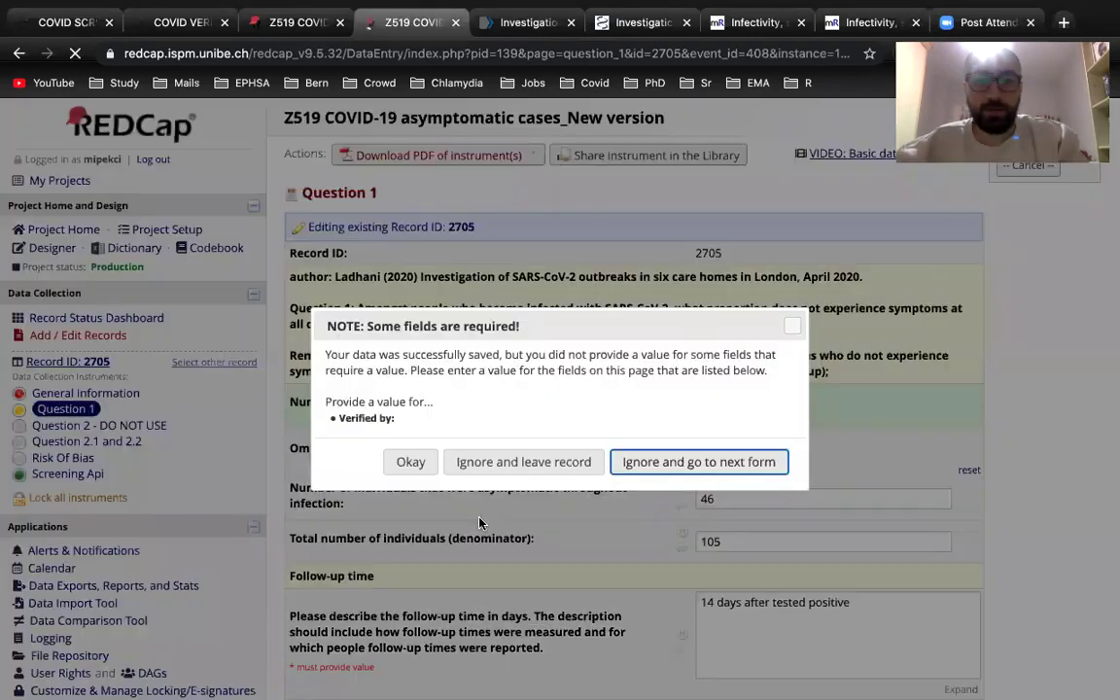
click(707, 465)
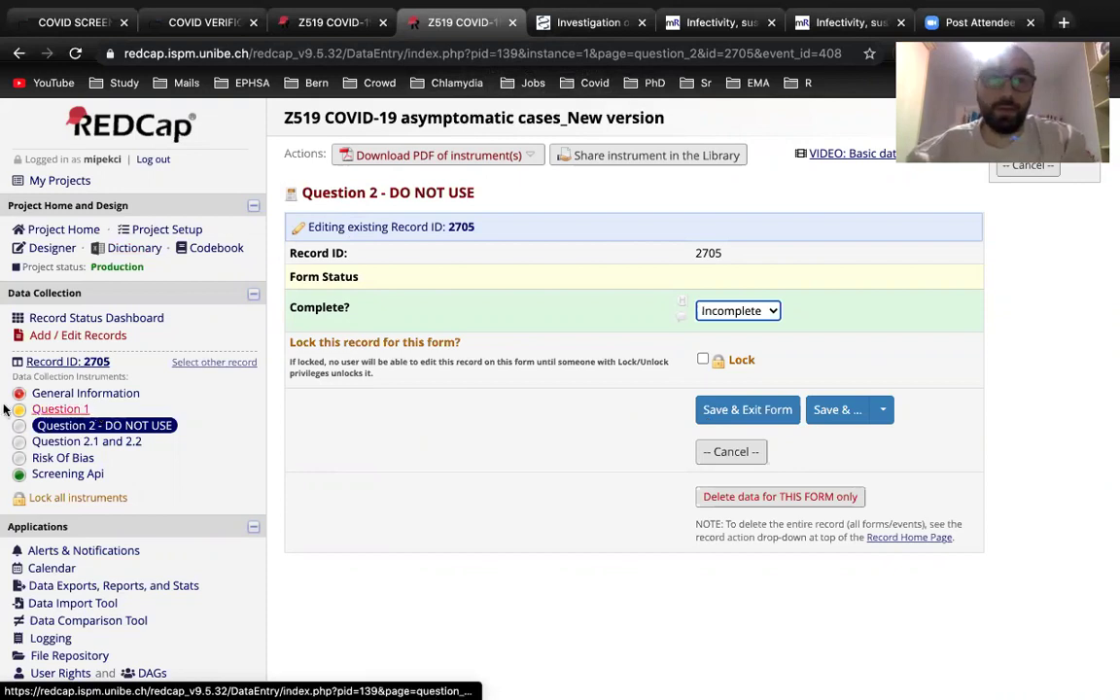
- Open the included [update3] report in the other REDCap tab and close the tab holding record 2705's Question 2 form
click(313, 29)
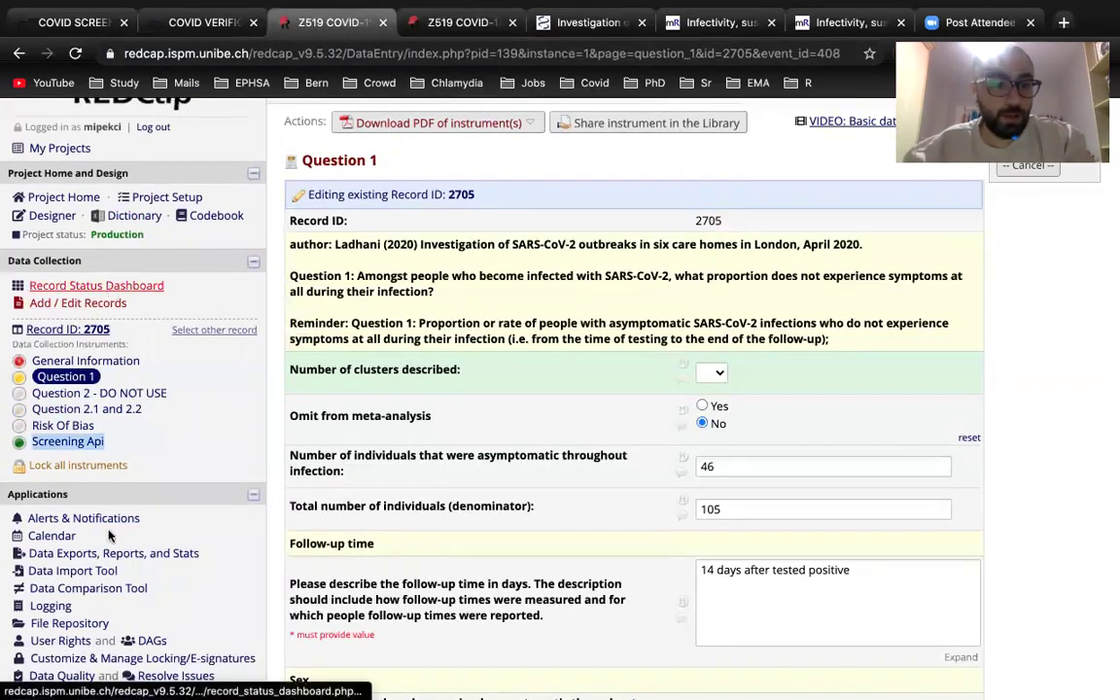
scroll(109, 535, down, 3)
scroll(109, 537, down, 3)
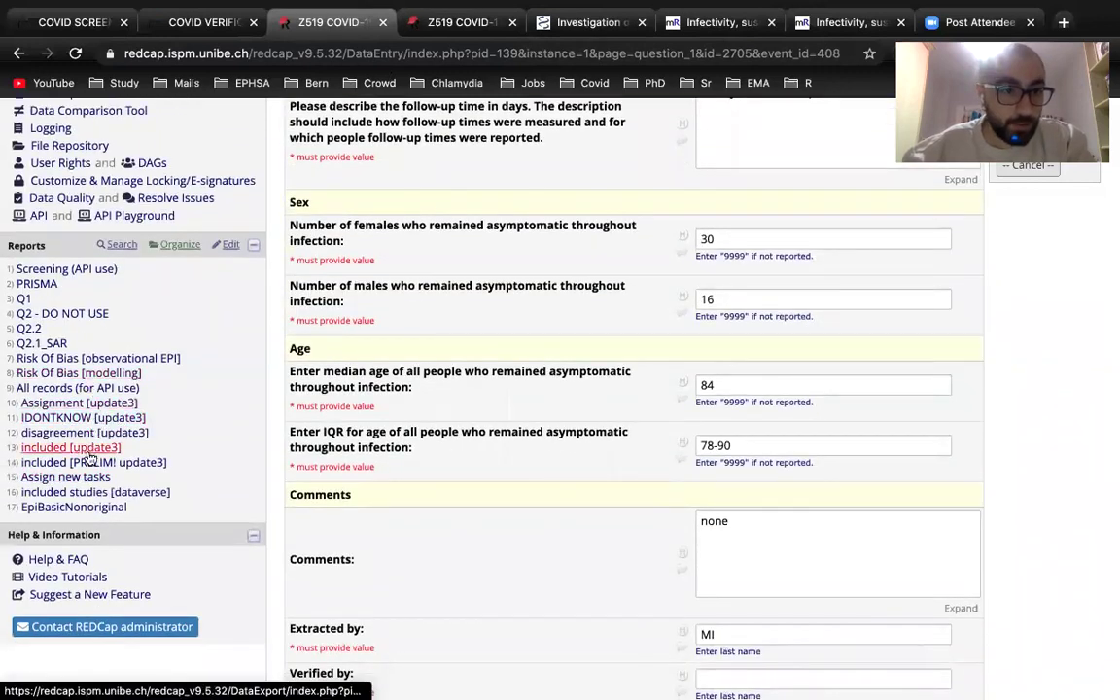
click(86, 449)
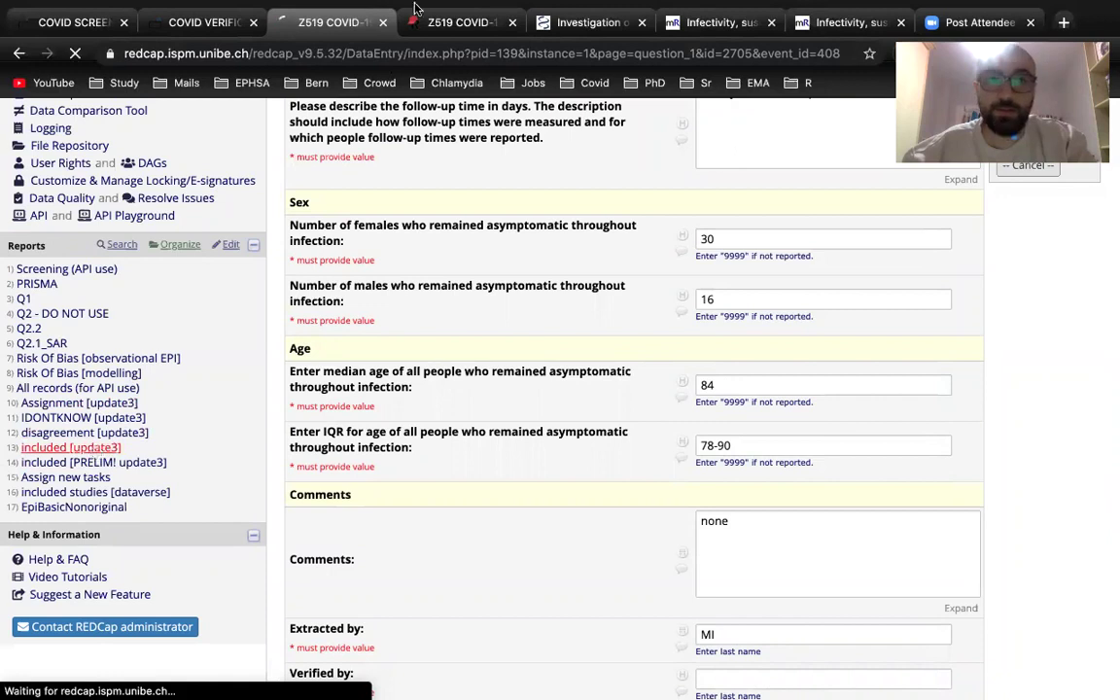
click(512, 23)
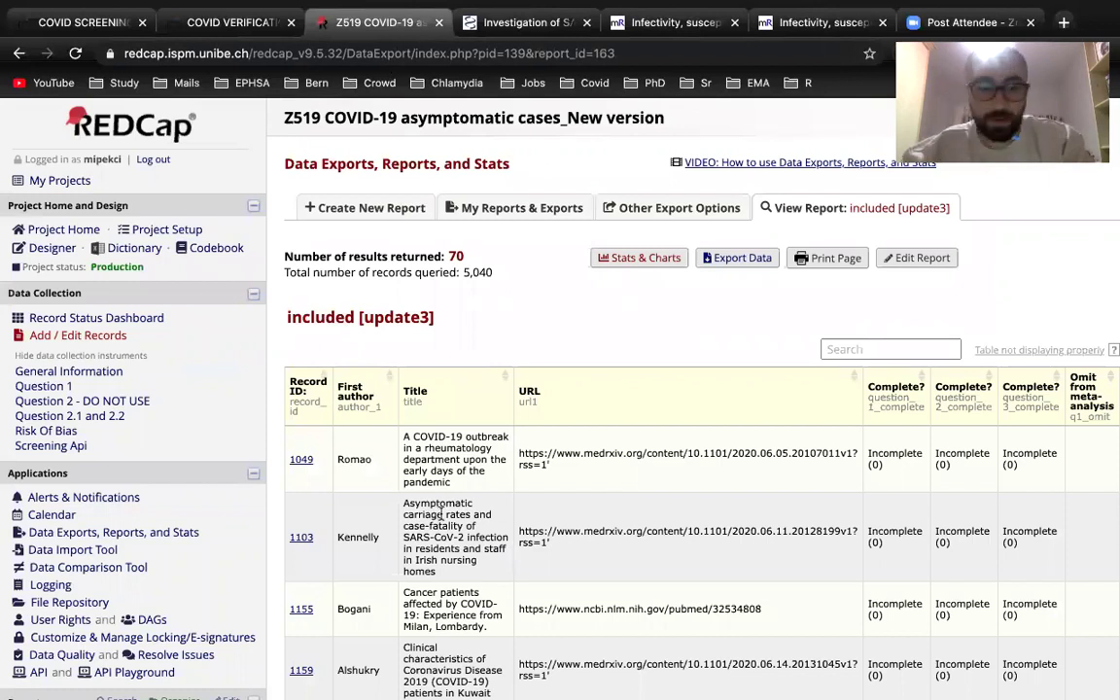
- Find record 1758 by Hu in the included [update3] report and open it in a new tab
scroll(442, 521, down, 1)
scroll(443, 521, down, 15)
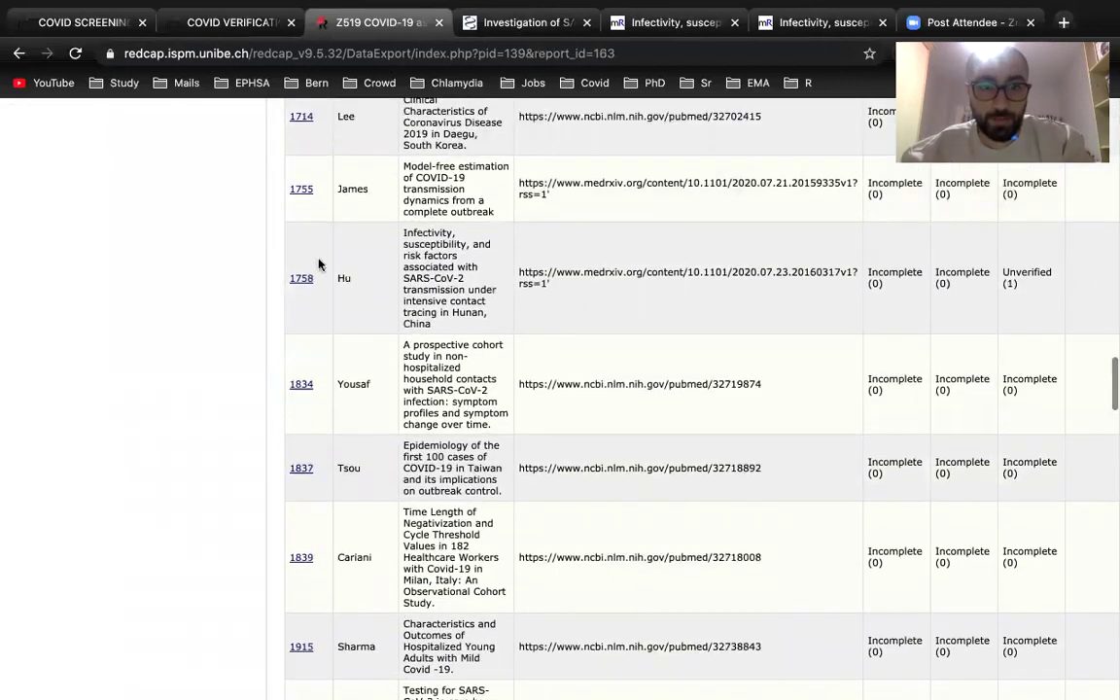
right_click(303, 279)
click(339, 292)
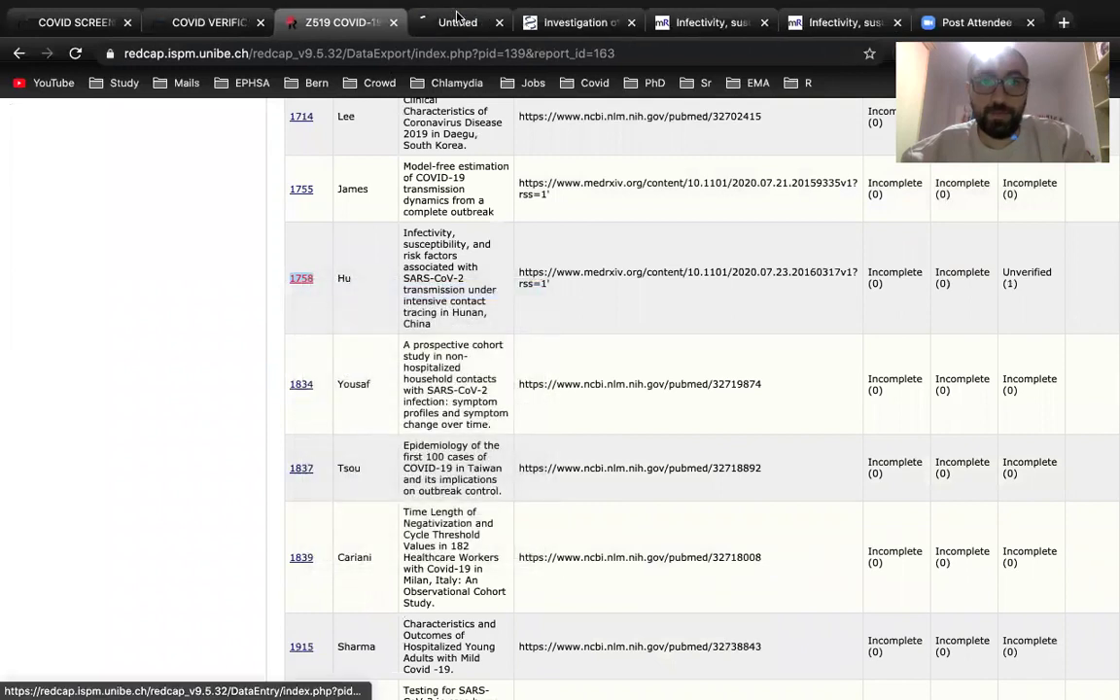
click(457, 18)
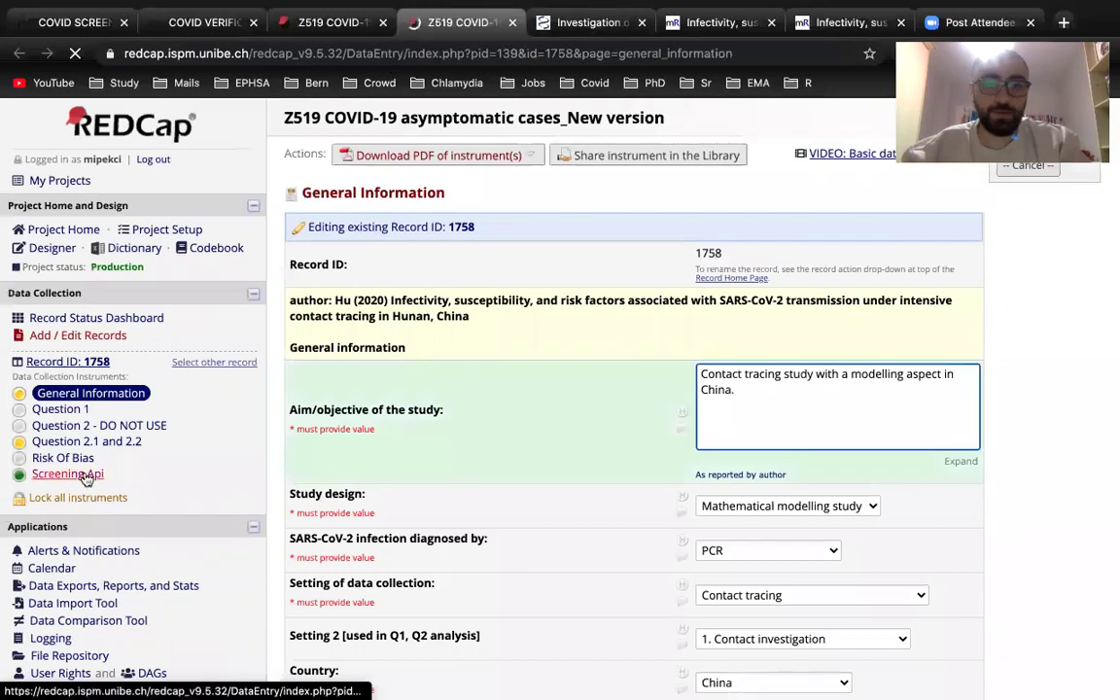
- Copy the article URL from record 1758's Screening Api form and load it in the tab showing the previous article
click(87, 475)
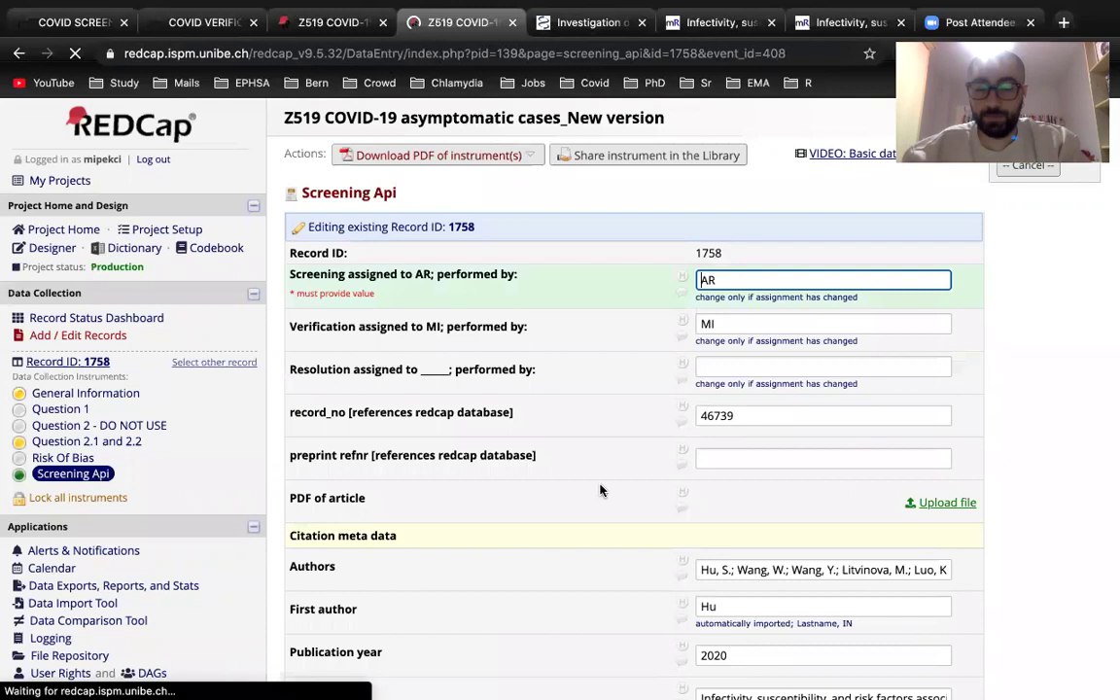
scroll(600, 489, down, 1)
scroll(600, 489, down, 10)
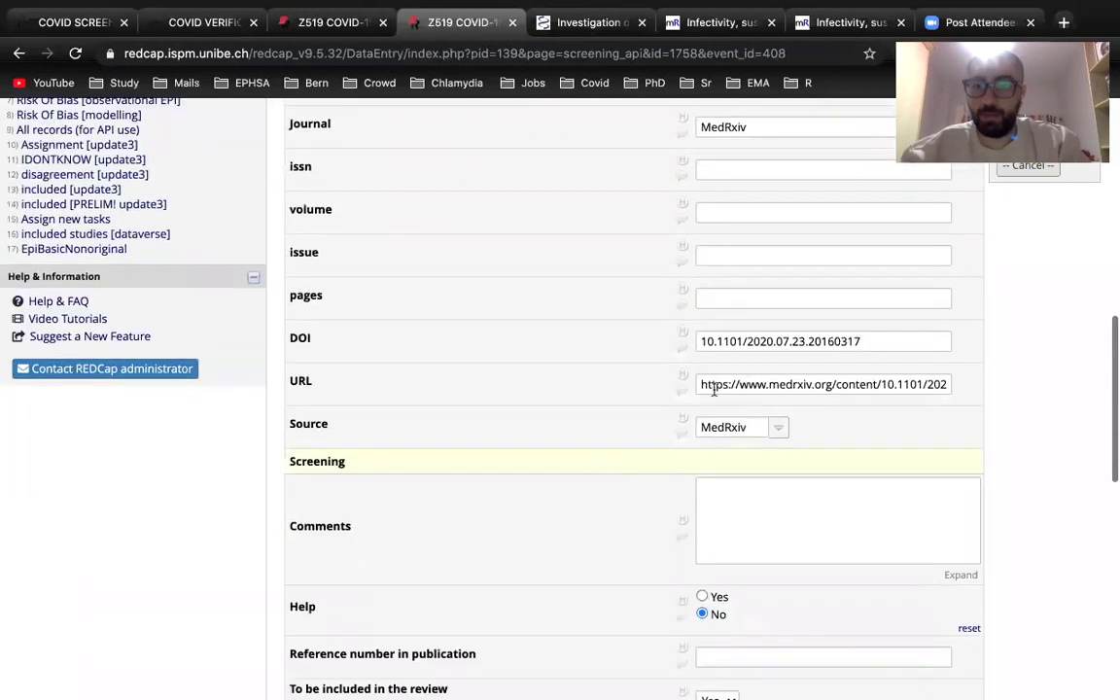
drag(701, 387, 997, 400)
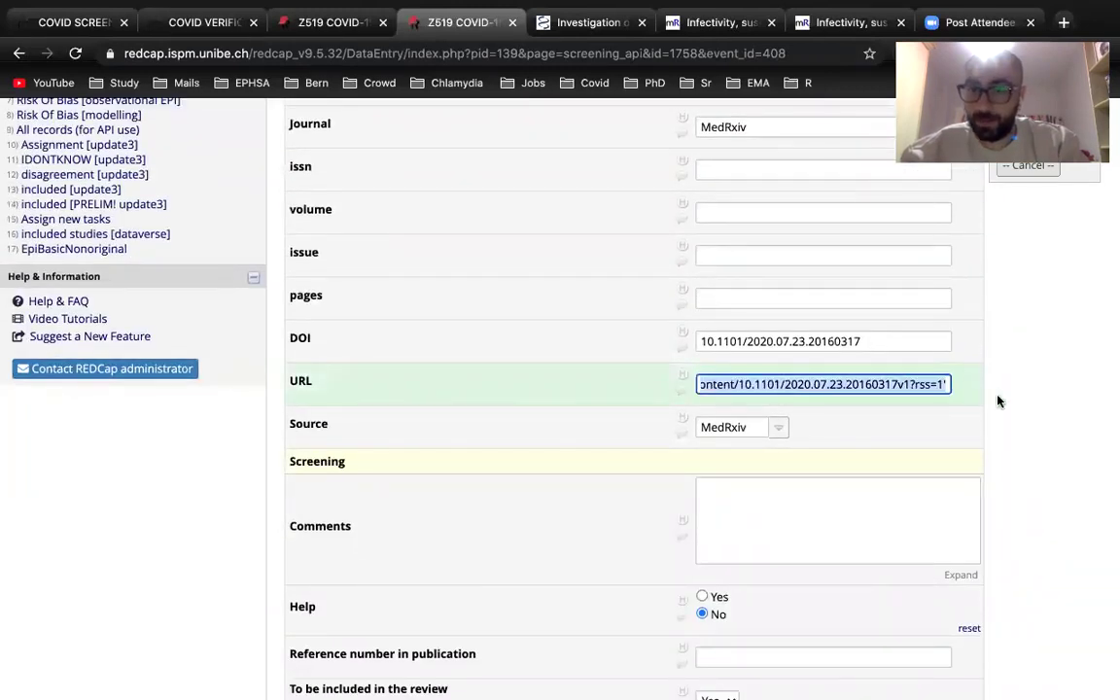
click(575, 23)
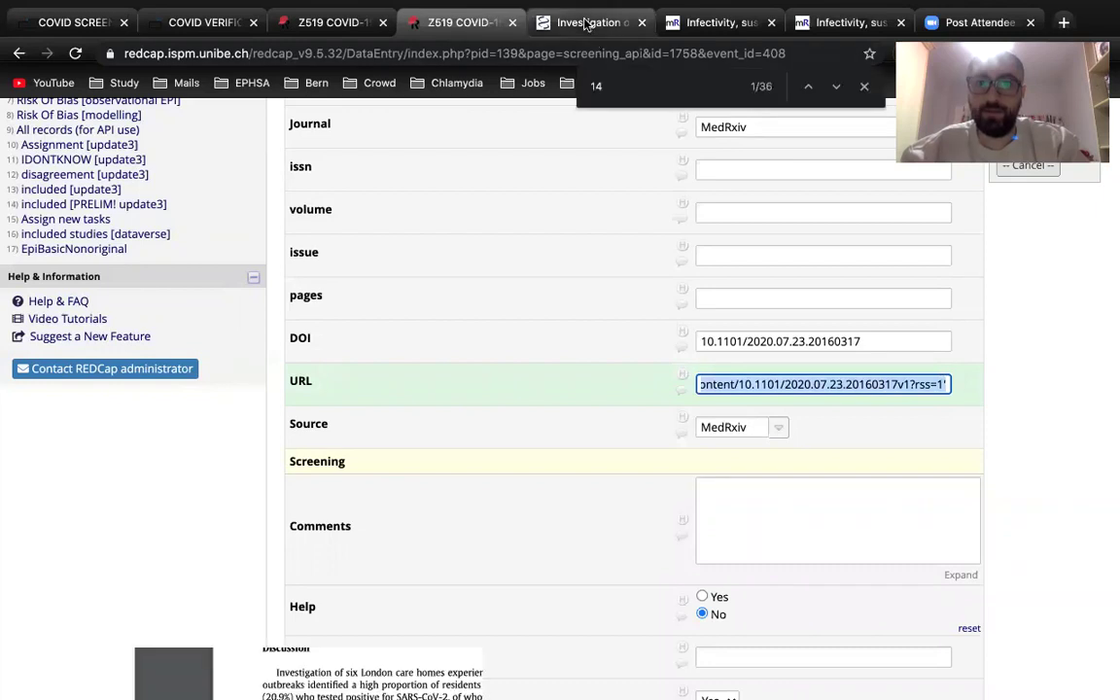
click(499, 52)
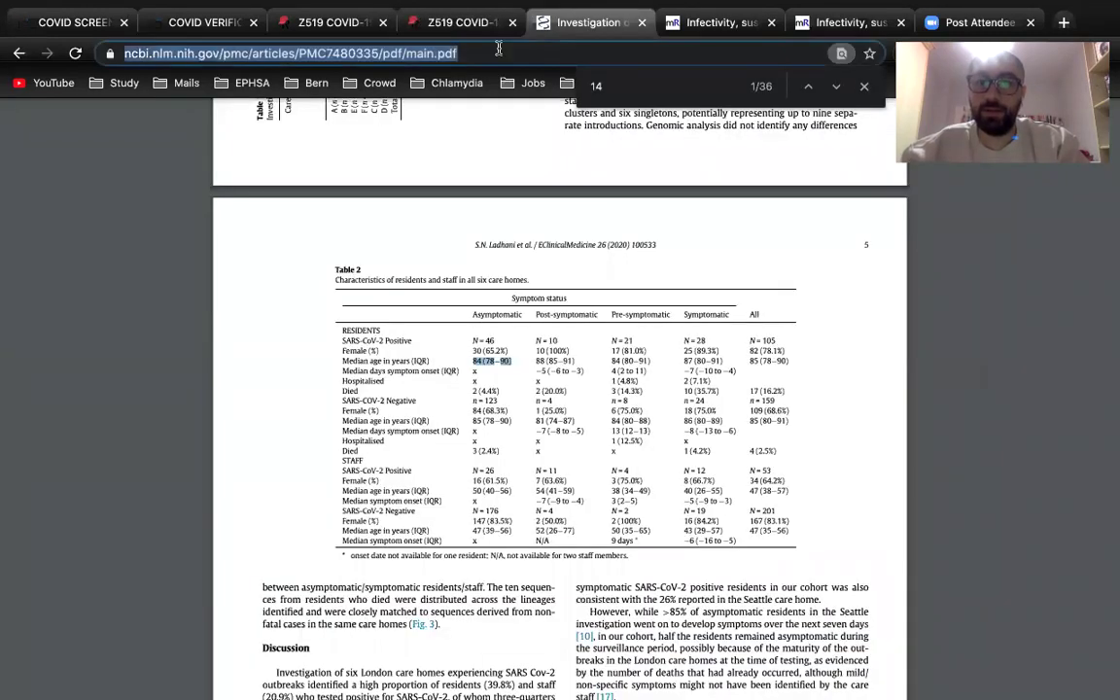
text(https://www.medrxiv.org/content/10.1101/2020.07.23.20160317v1?rss=1')
key(Return)
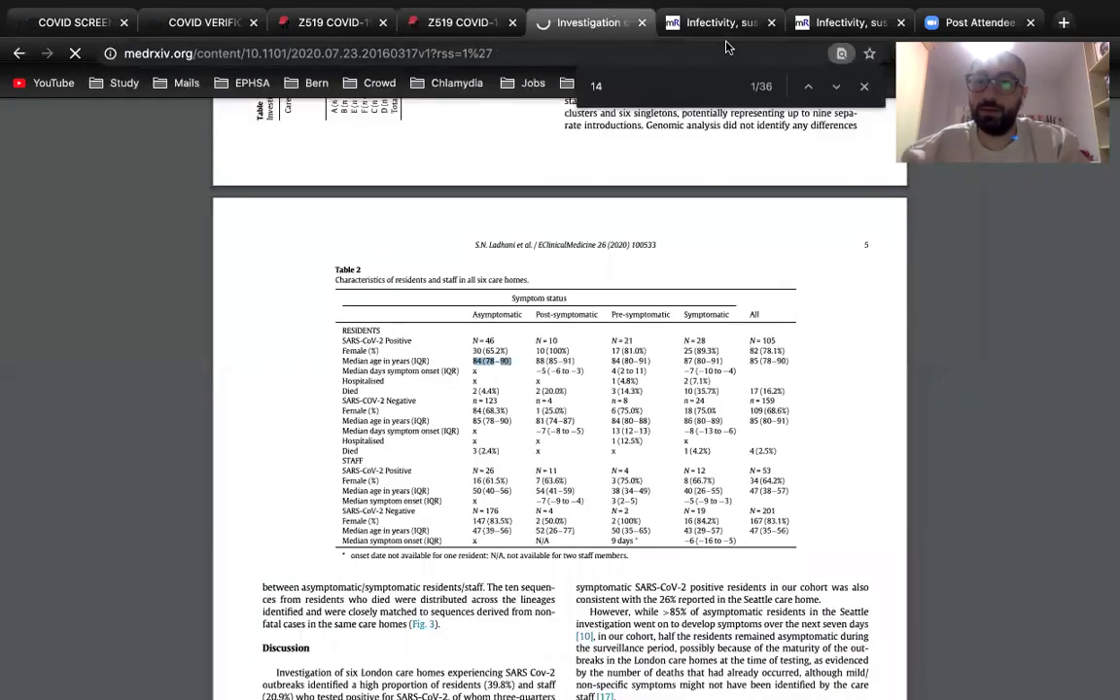
- Return to record 1758 in REDCap and open its General Information form
click(442, 24)
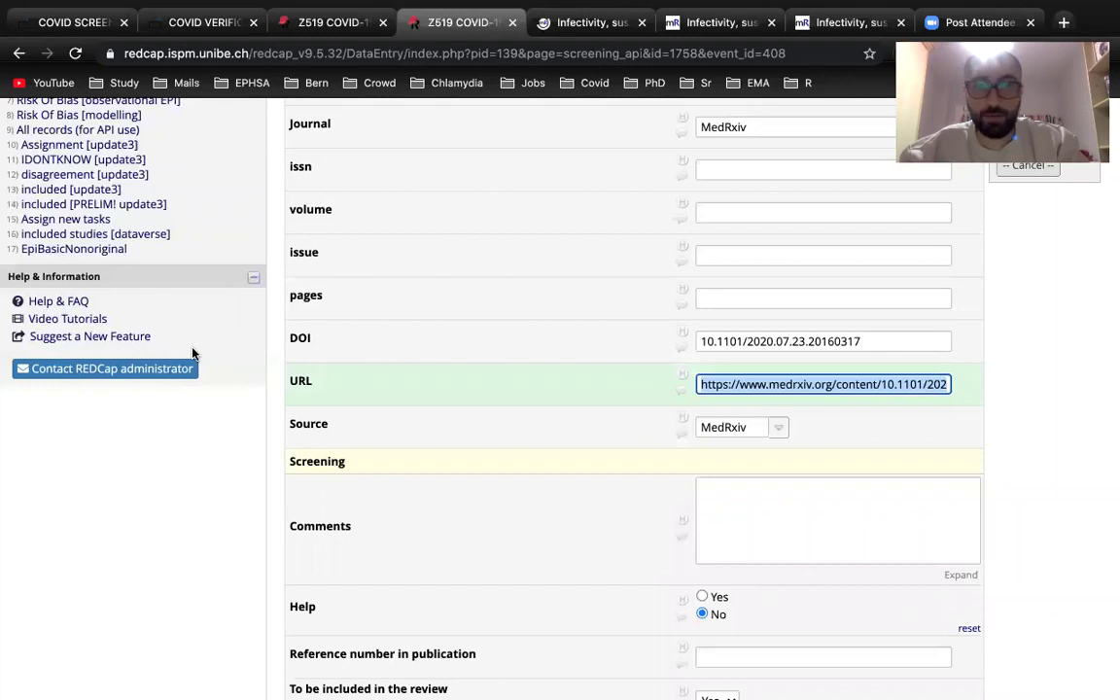
scroll(519, 214, up, 5)
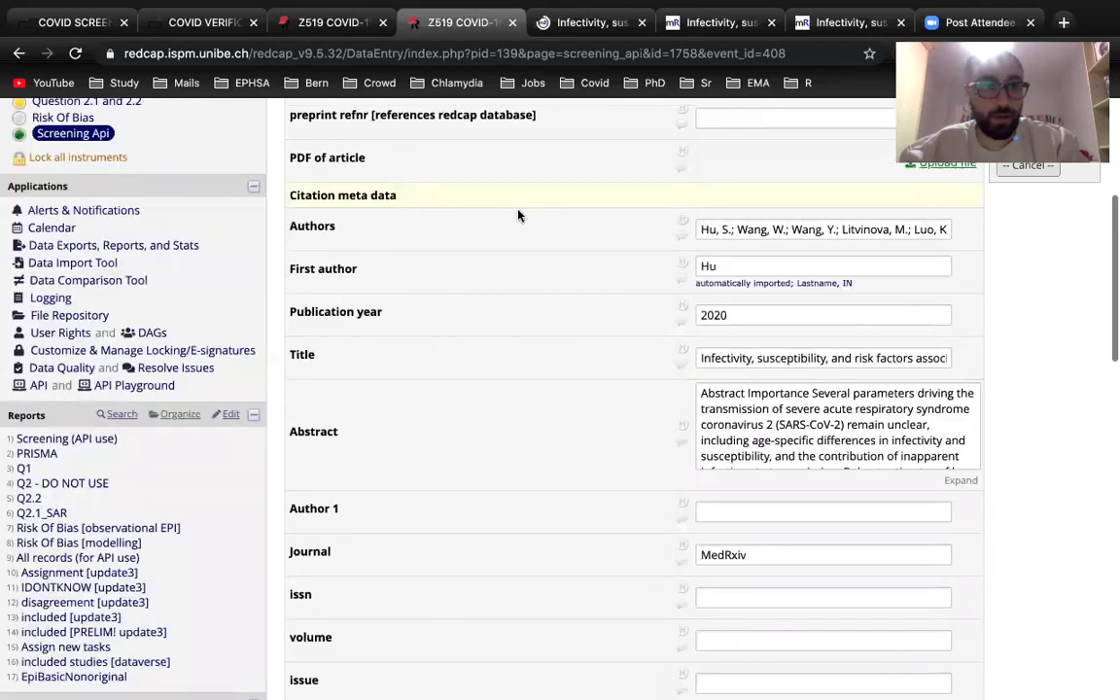
scroll(148, 264, up, 2)
scroll(147, 264, up, 1)
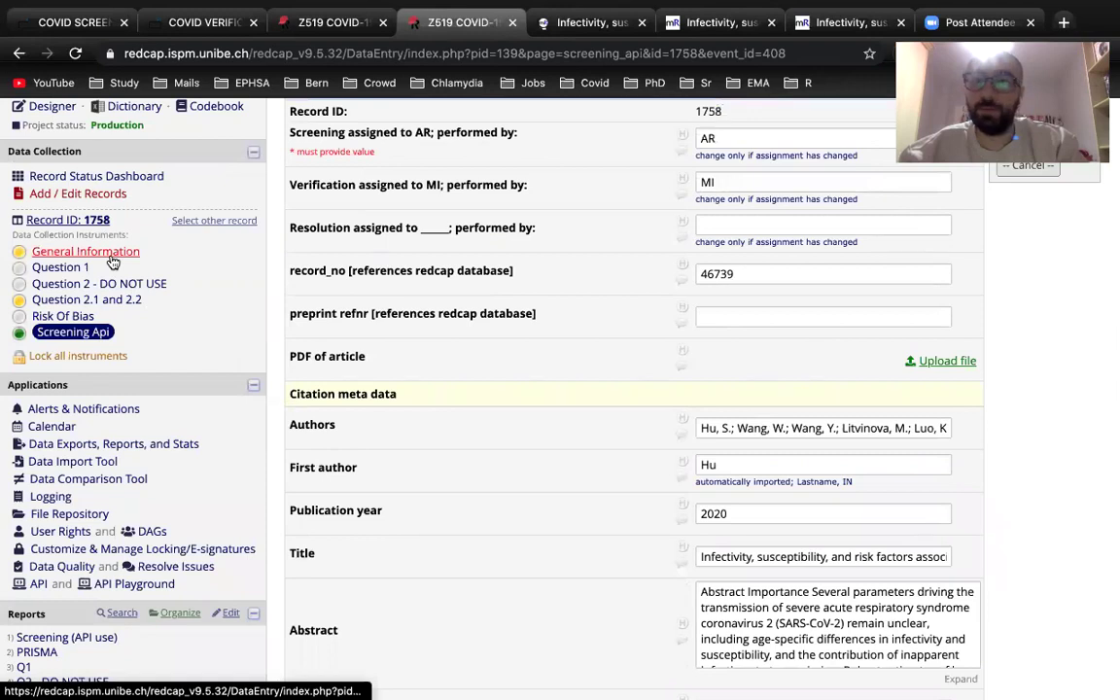
click(111, 257)
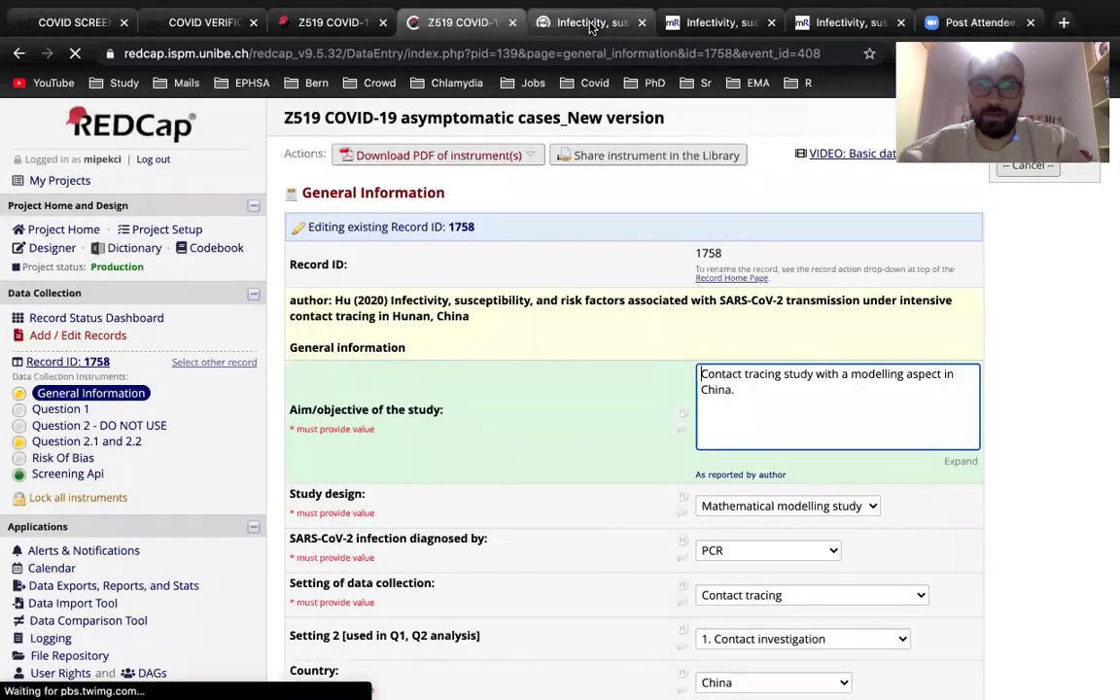
- Open the current version of the medRxiv article and bring up its already loaded full-text PDF
click(591, 27)
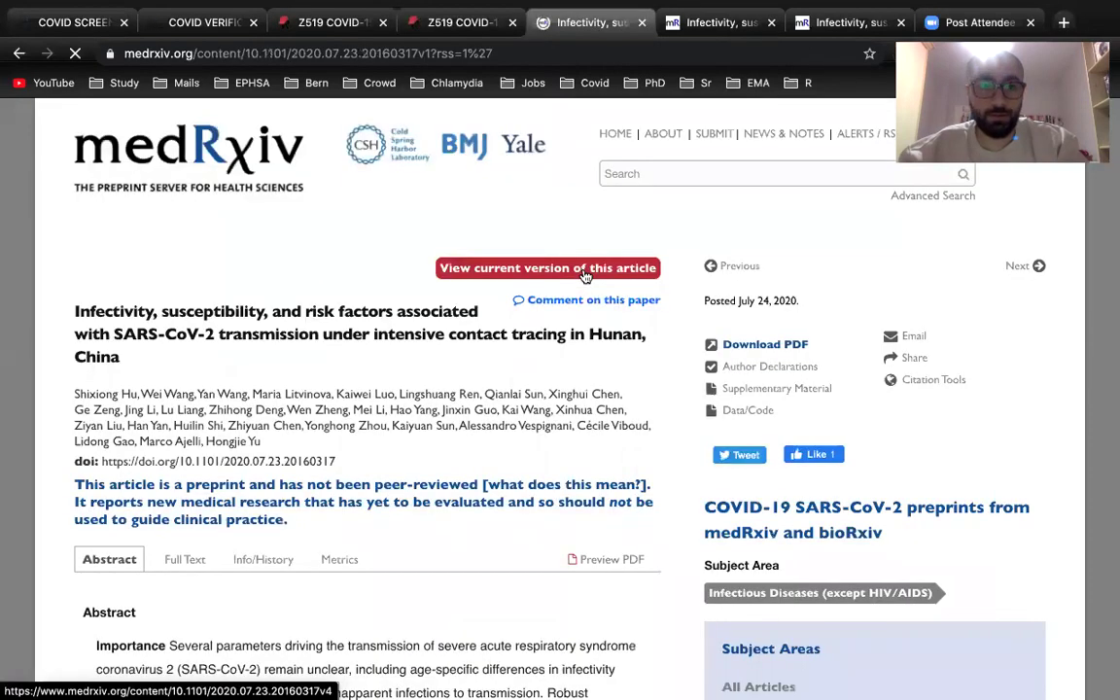
click(584, 276)
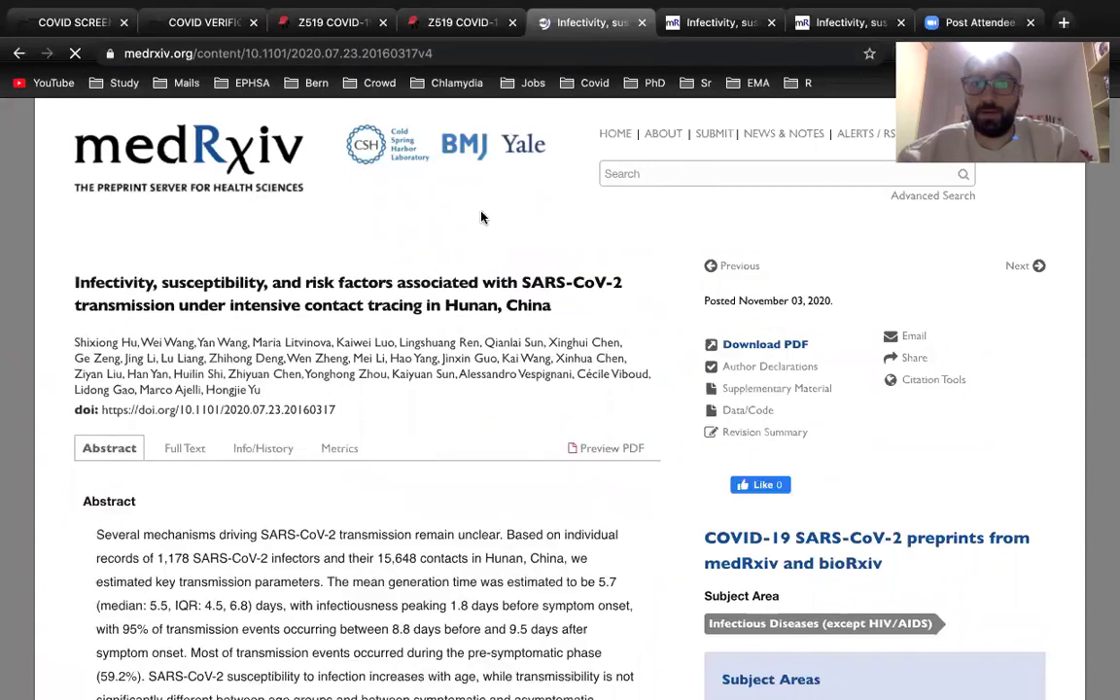
click(736, 22)
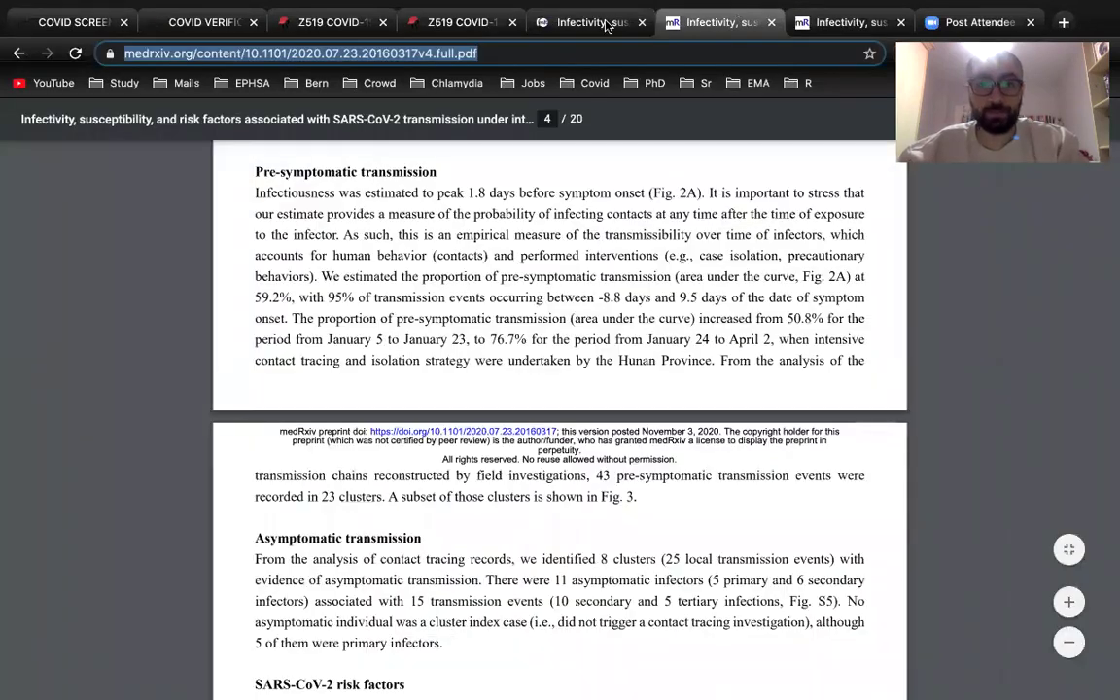
- Review record 1758's General Information form, covering the study aim, design, diagnosis, setting, country, follow-up duration and questions addressed
key(super+4)
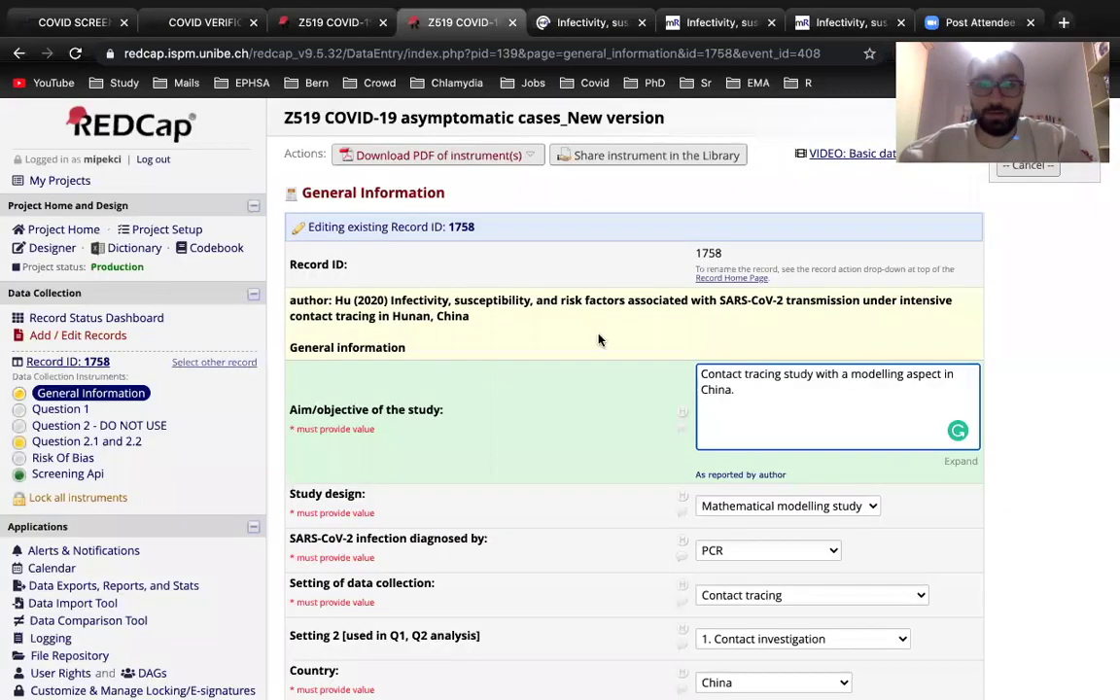
drag(786, 418, 703, 377)
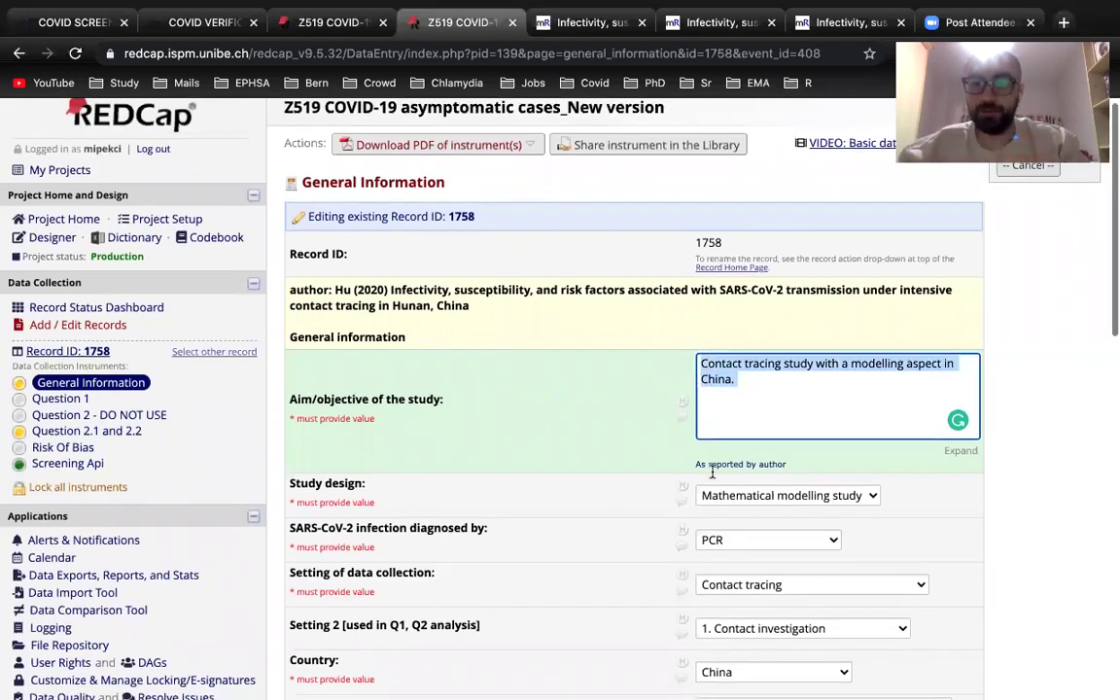
scroll(712, 473, down, 2)
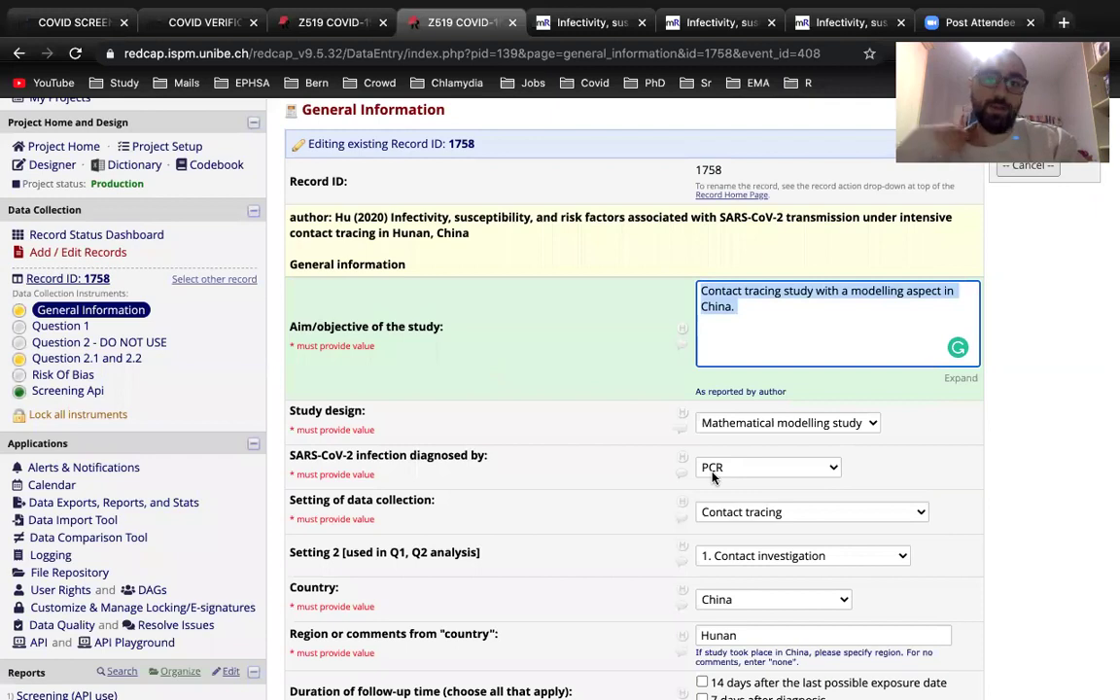
scroll(712, 477, down, 1)
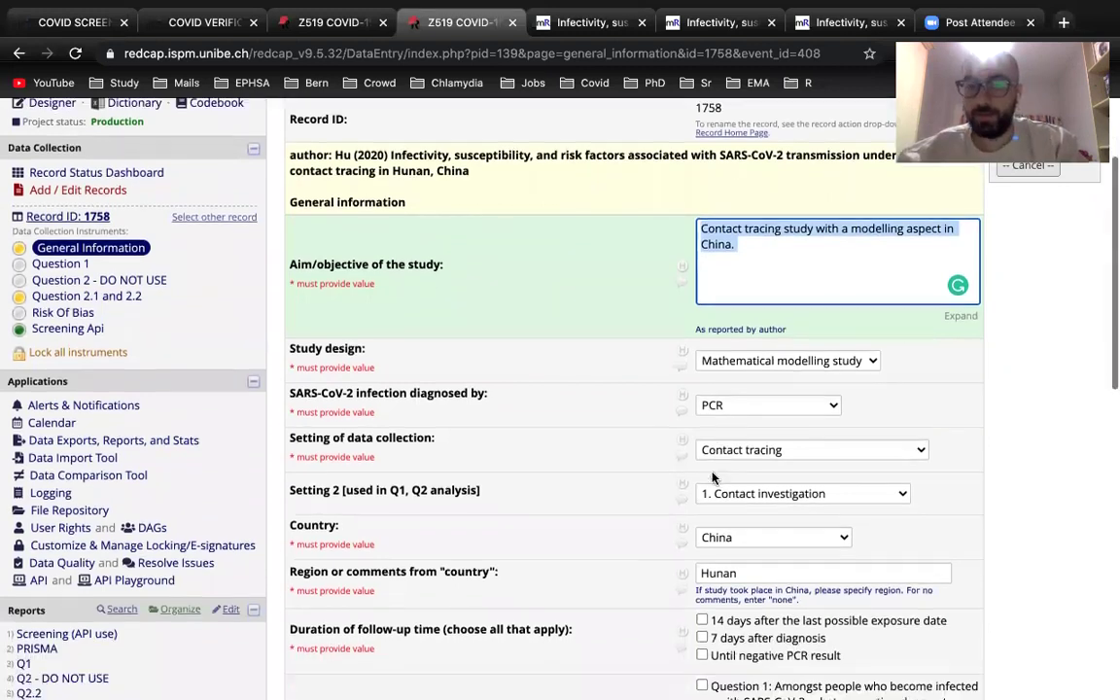
scroll(769, 350, down, 1)
scroll(768, 348, down, 2)
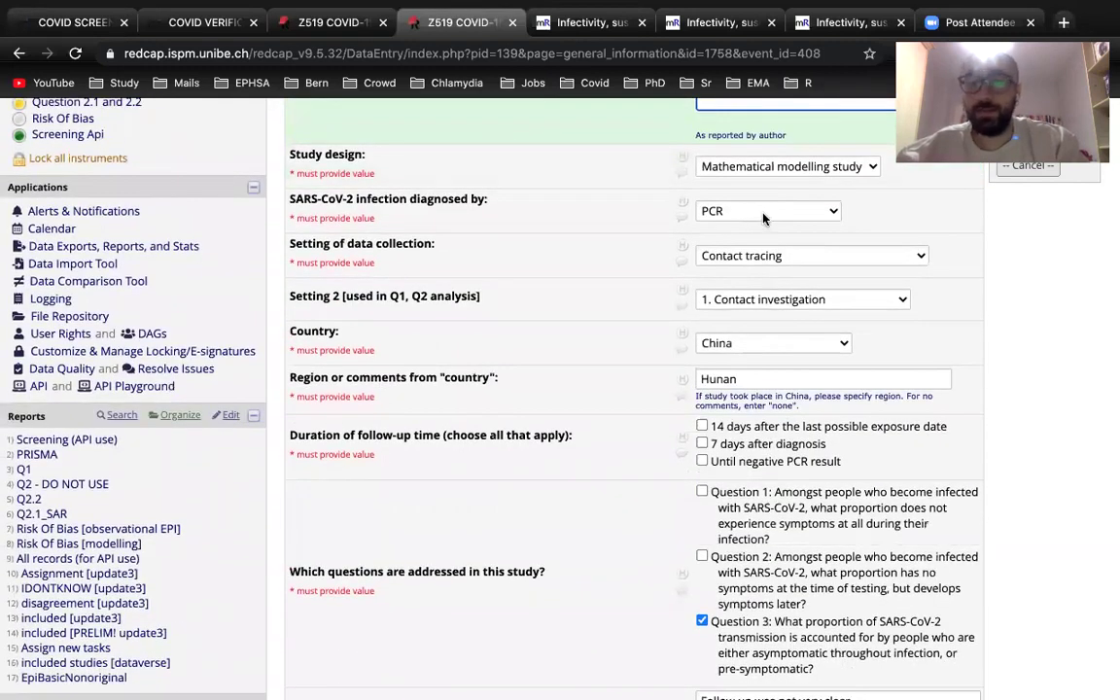
- Set the SARS-CoV-2 infection diagnosed by field to the blank option on record 1758's General Information form
click(763, 216)
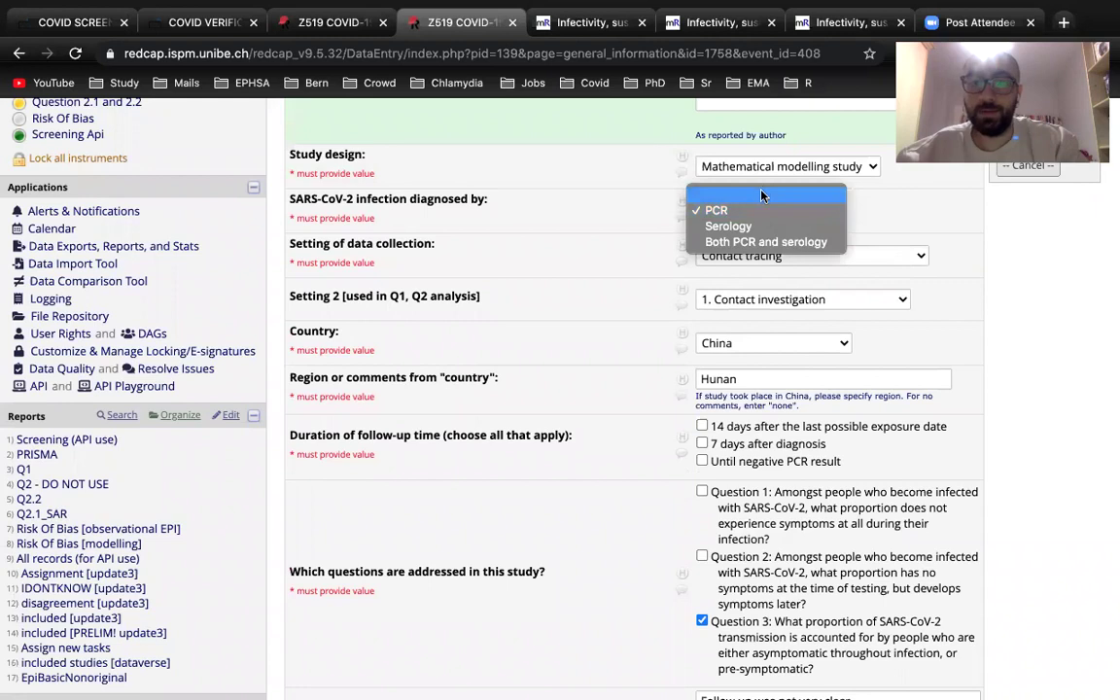
click(757, 194)
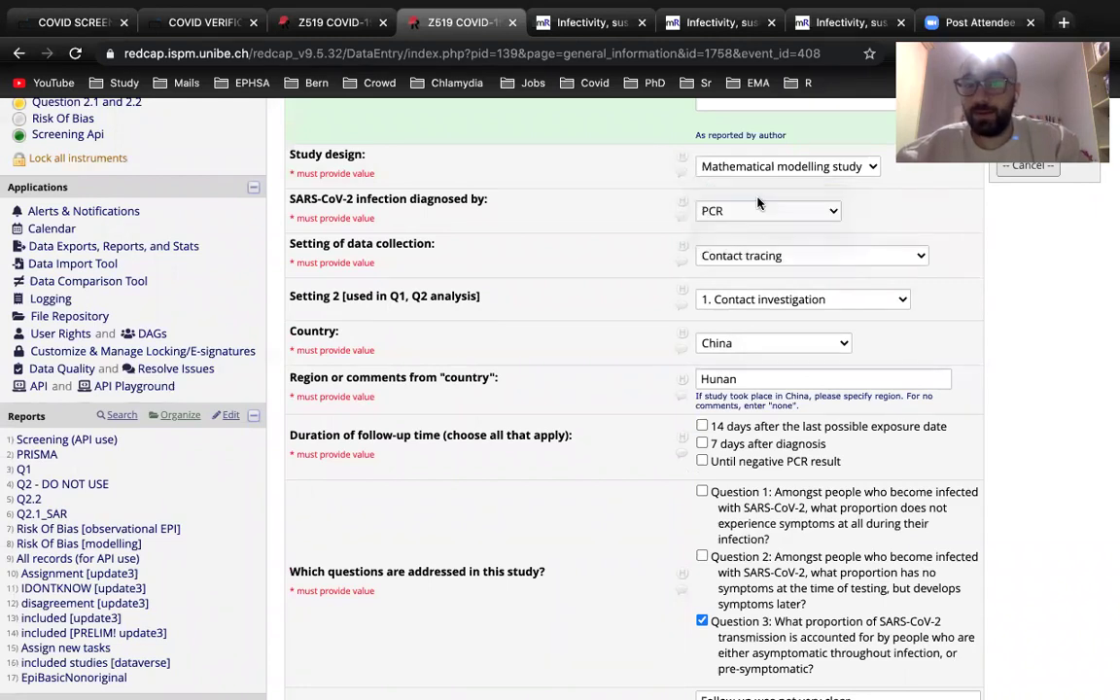
scroll(739, 204, down, 1)
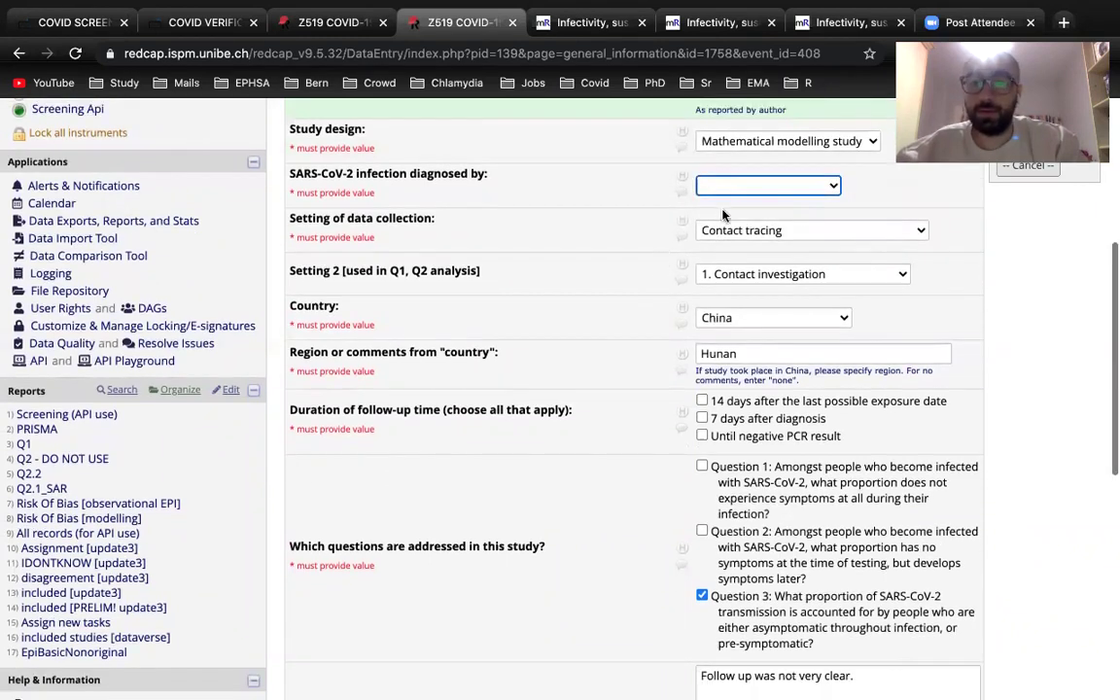
scroll(610, 322, up, 1)
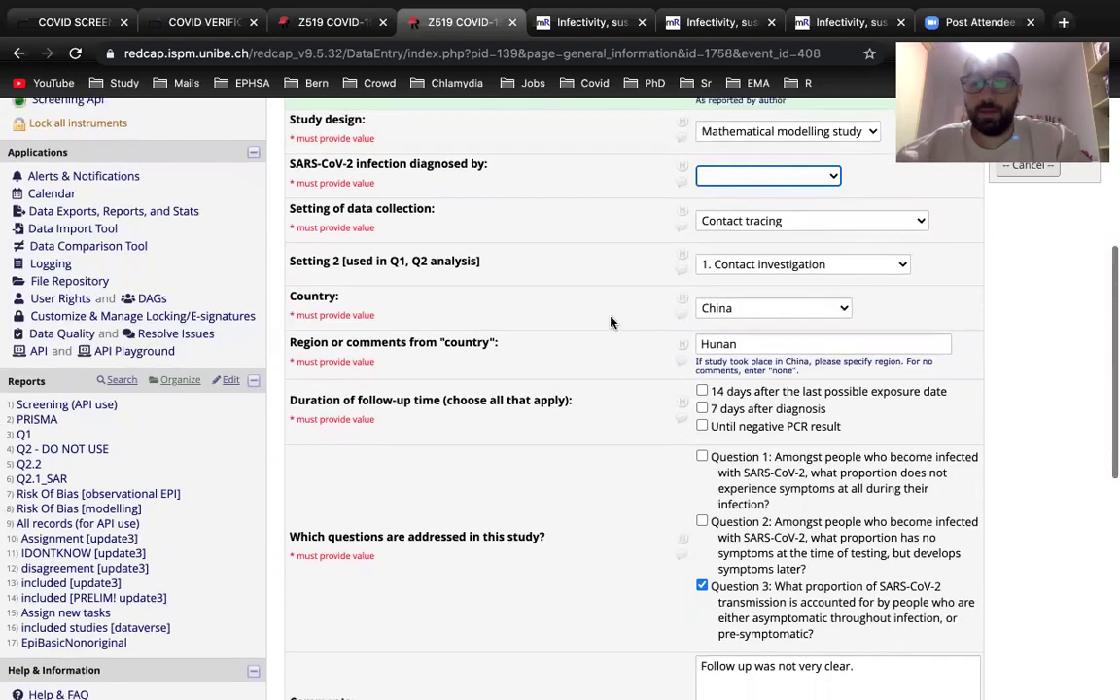
scroll(611, 322, up, 5)
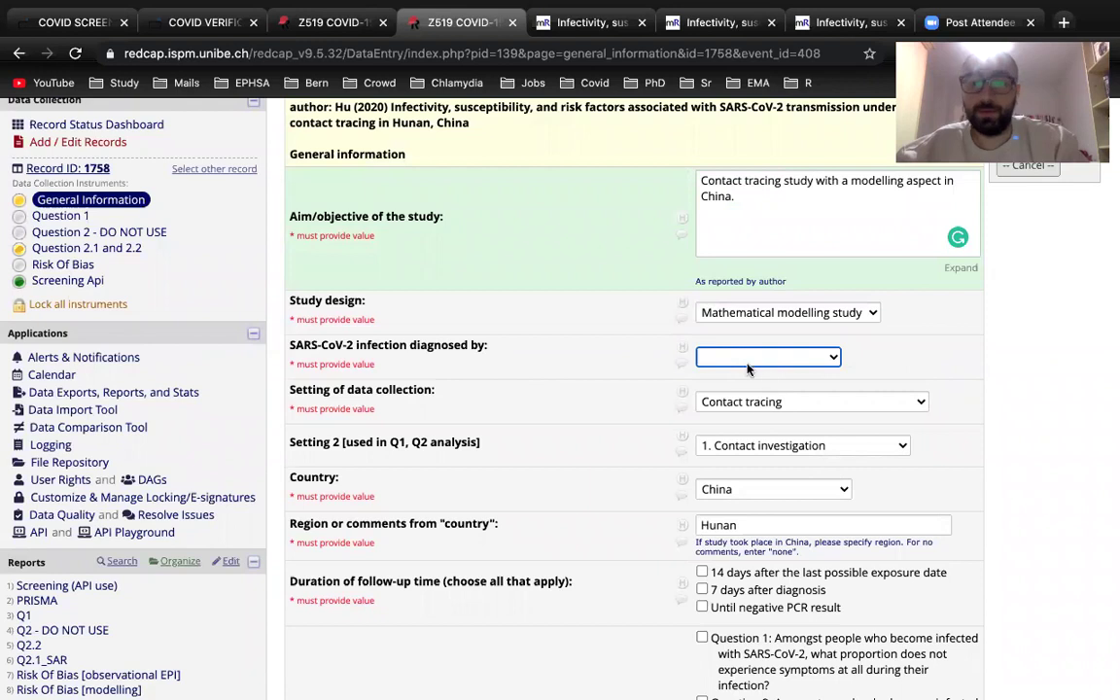
- Review the rest of record 1758's General Information form, from the data collection setting and country through follow-up duration and questions addressed
scroll(756, 423, down, 3)
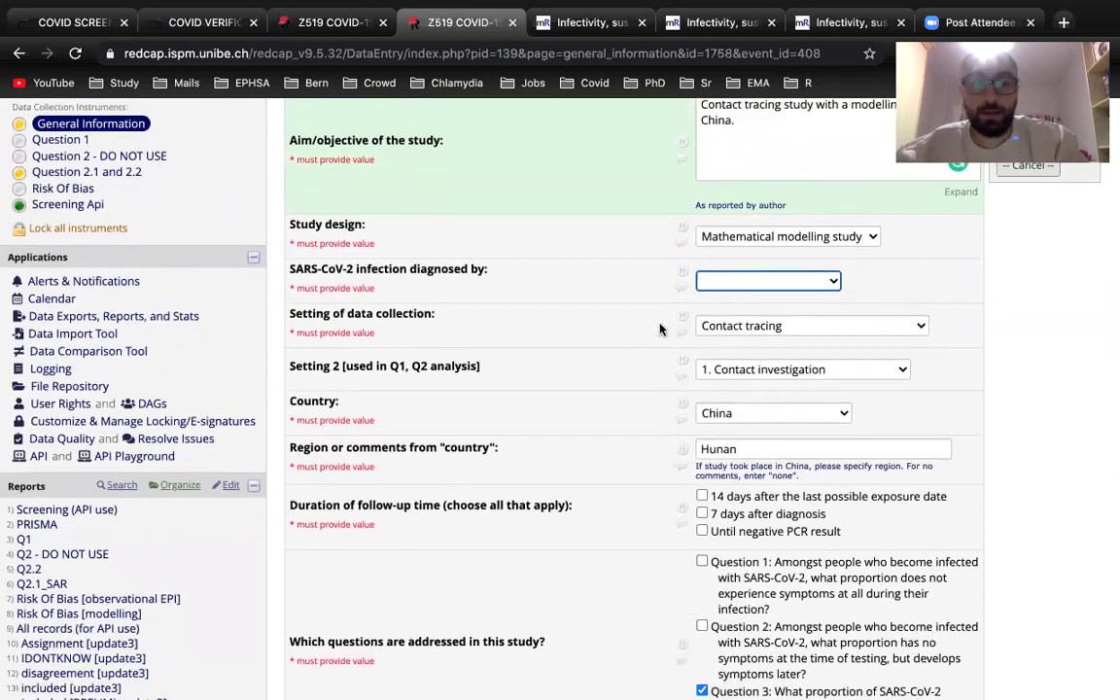
scroll(719, 374, down, 2)
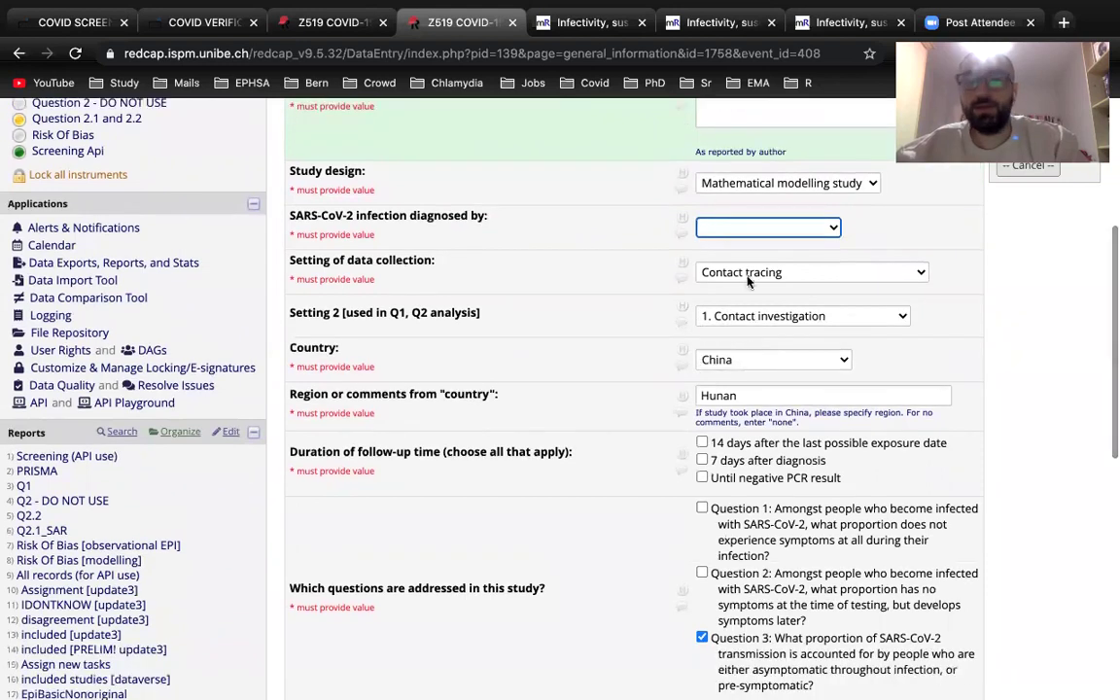
scroll(738, 383, down, 3)
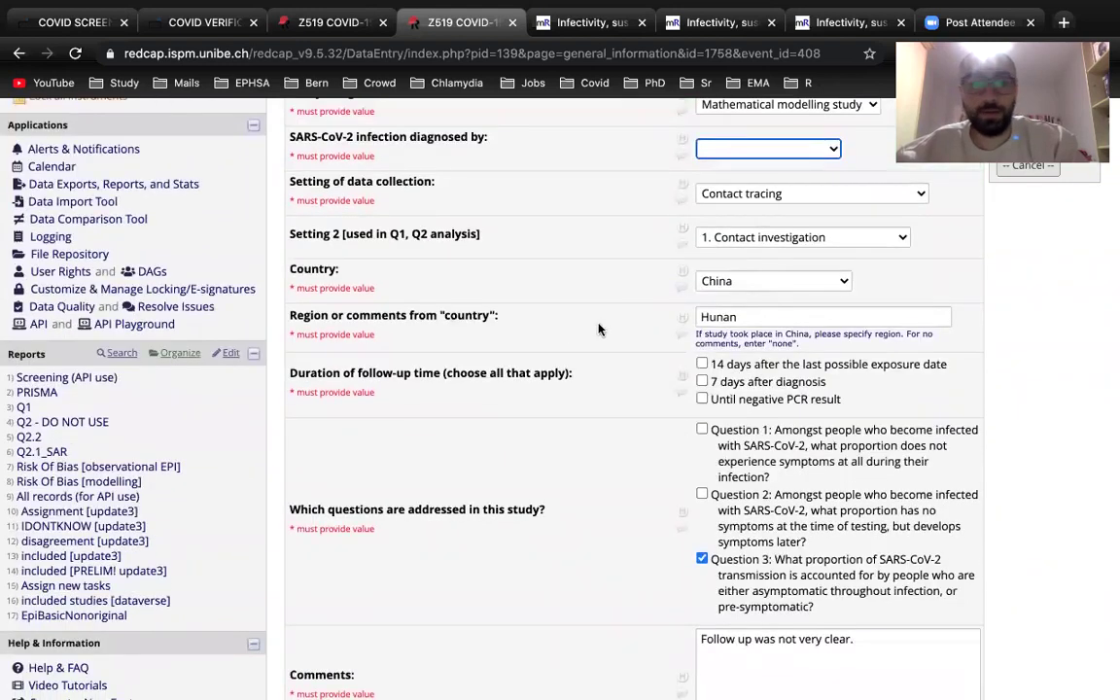
scroll(567, 332, down, 2)
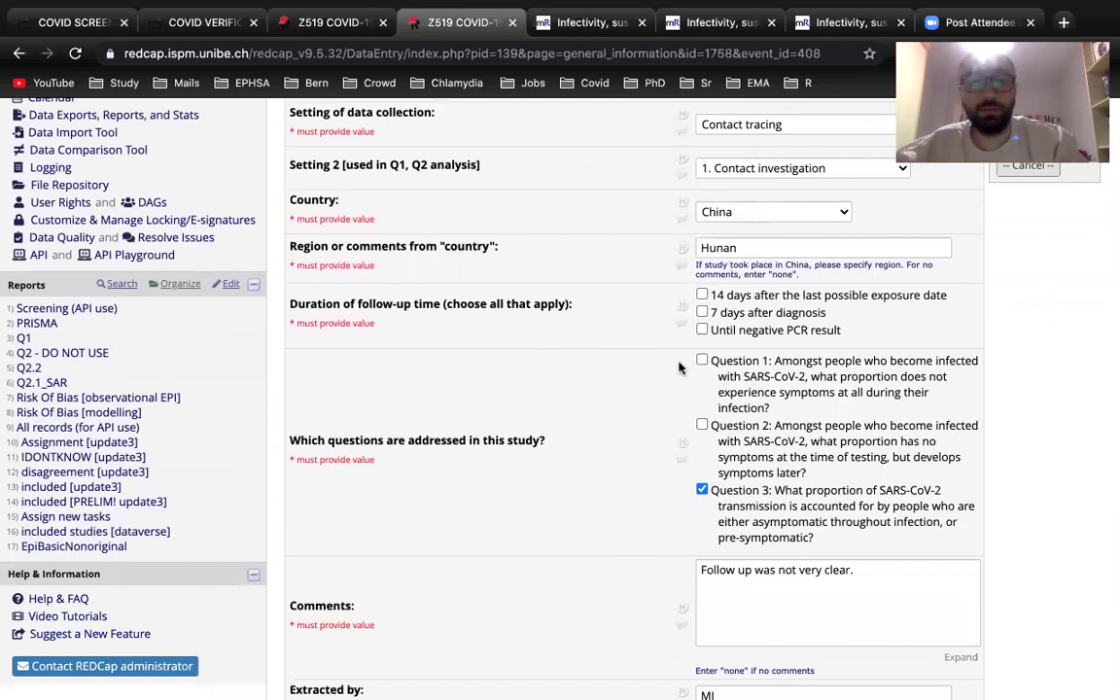
scroll(679, 368, down, 3)
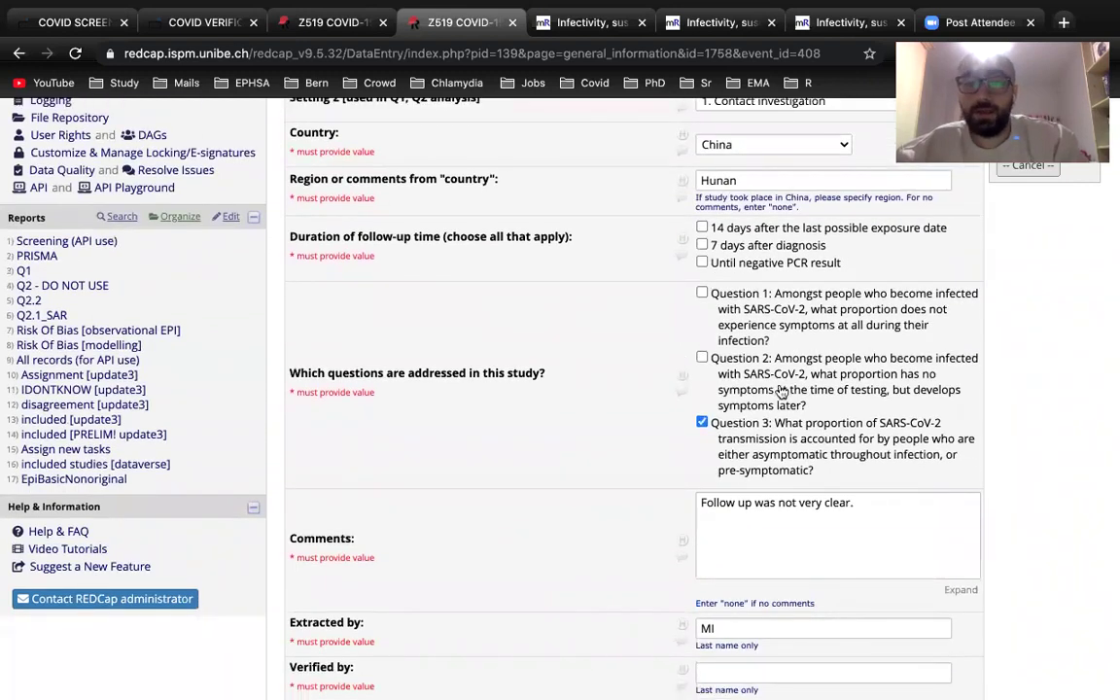
scroll(782, 392, down, 4)
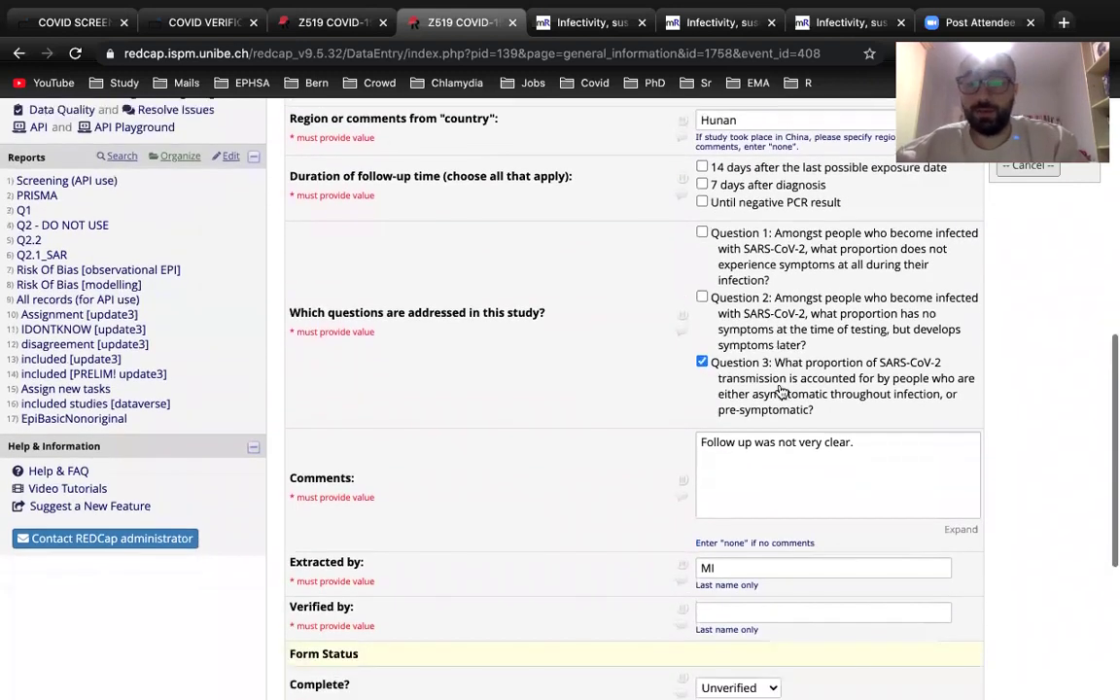
scroll(782, 389, up, 6)
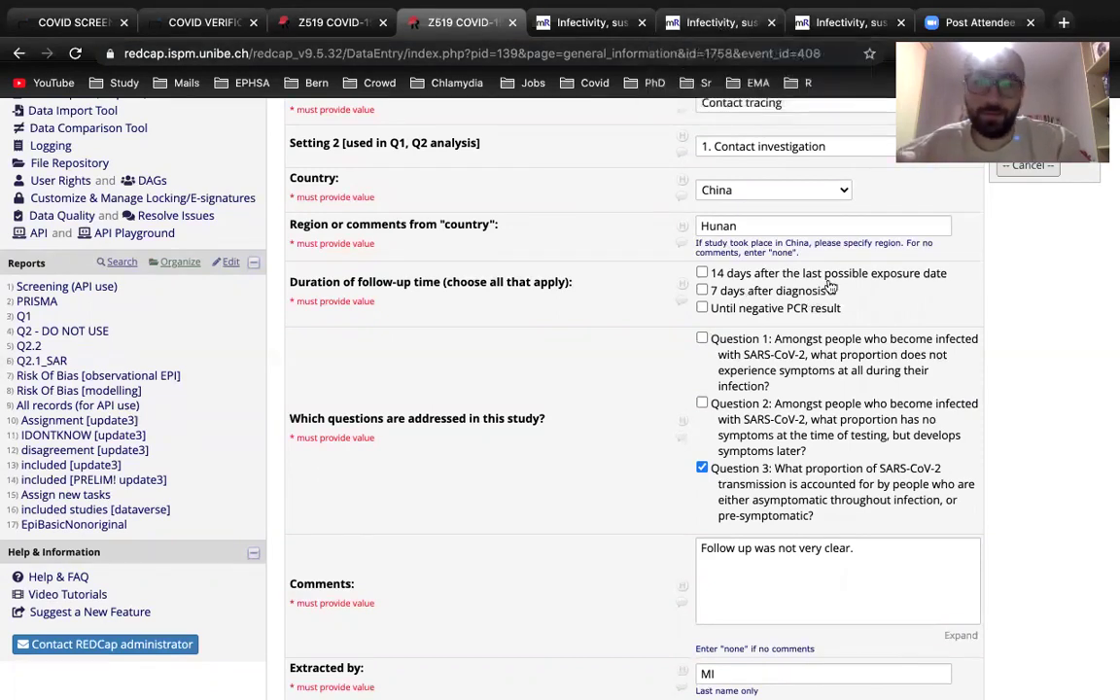
scroll(768, 372, down, 3)
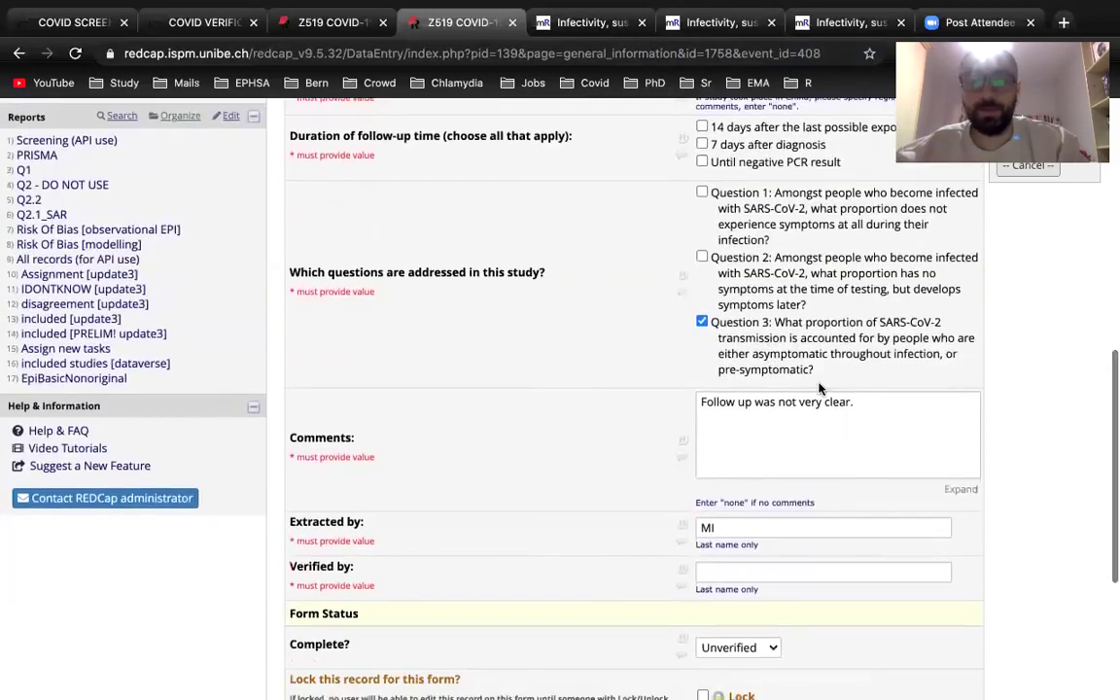
scroll(820, 387, down, 1)
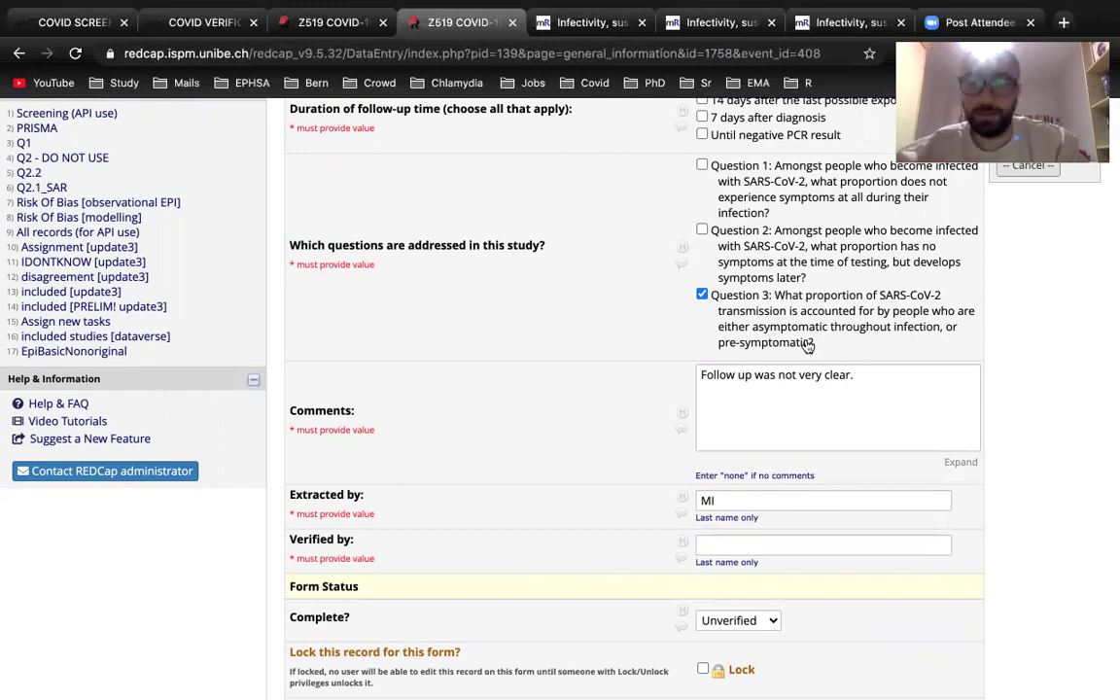
scroll(807, 346, down, 1)
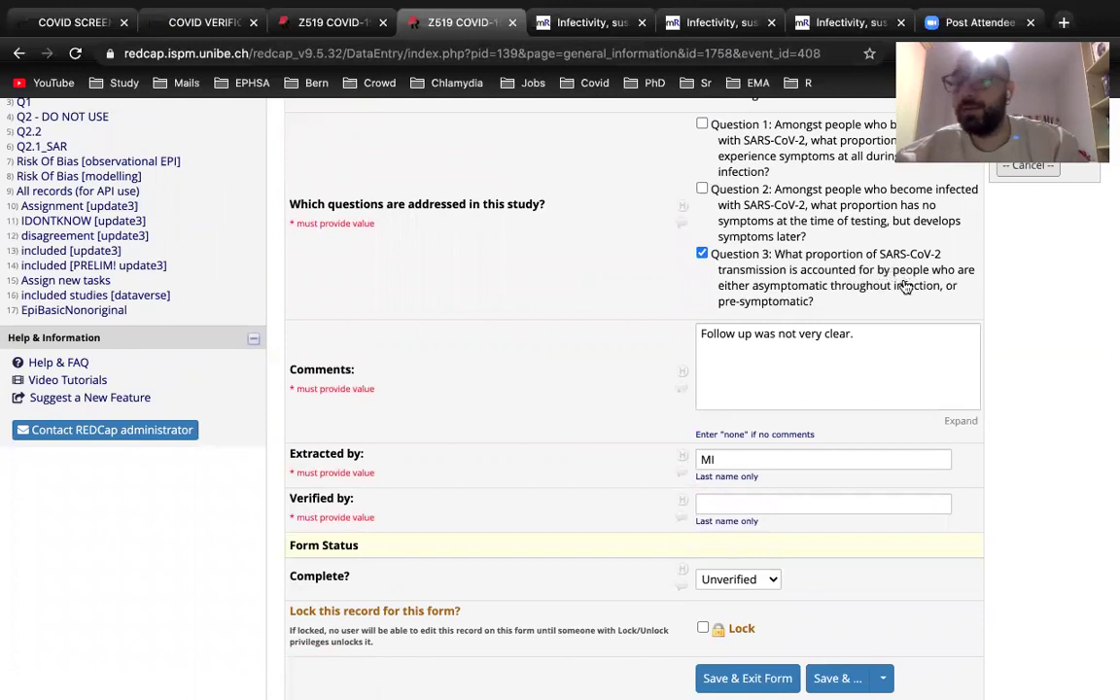
scroll(828, 377, down, 1)
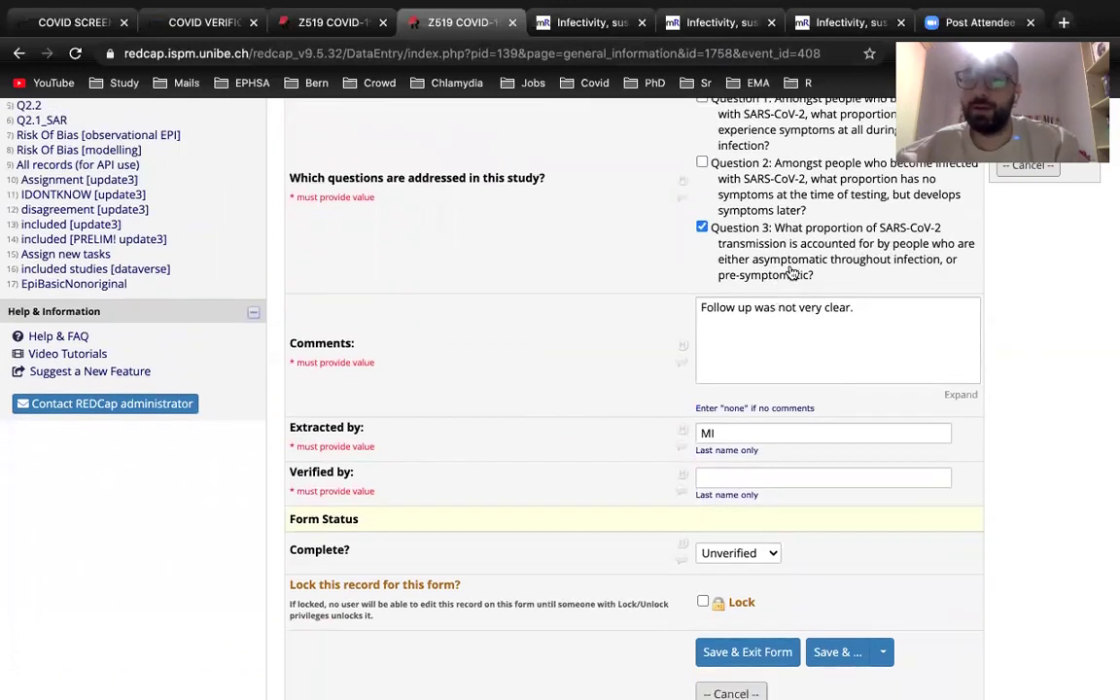
scroll(801, 342, down, 2)
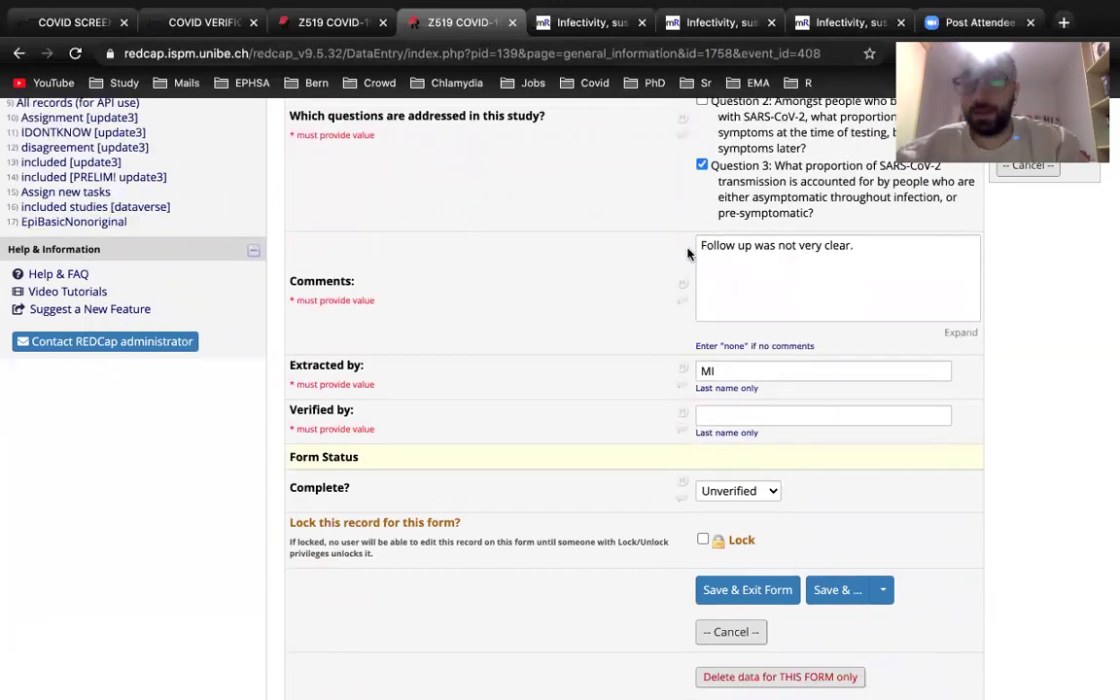
- Check the Comments, Extracted by and Verified by fields and the completion status options on the General Information form
triple_click(720, 238)
key(Right)
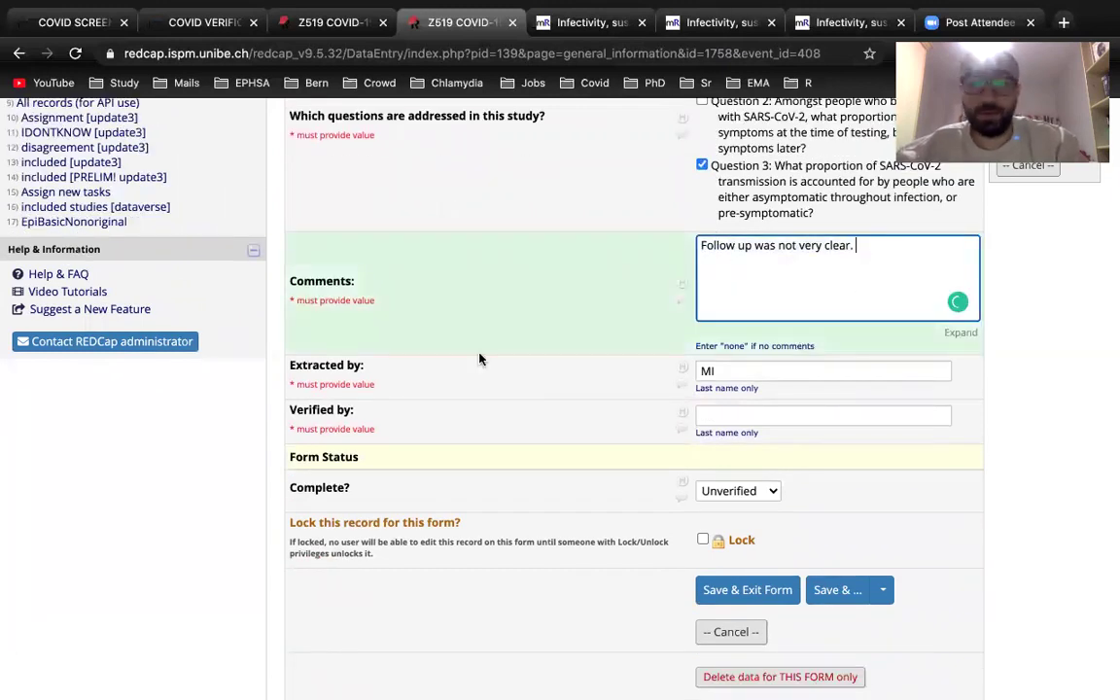
scroll(741, 312, down, 1)
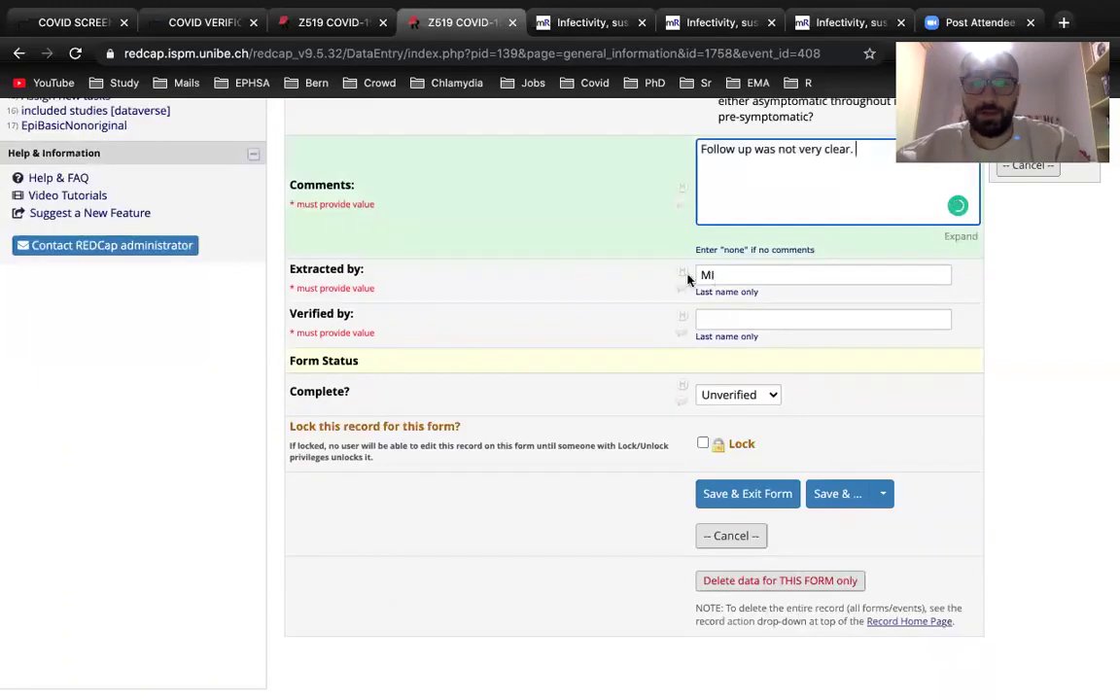
key(Tab)
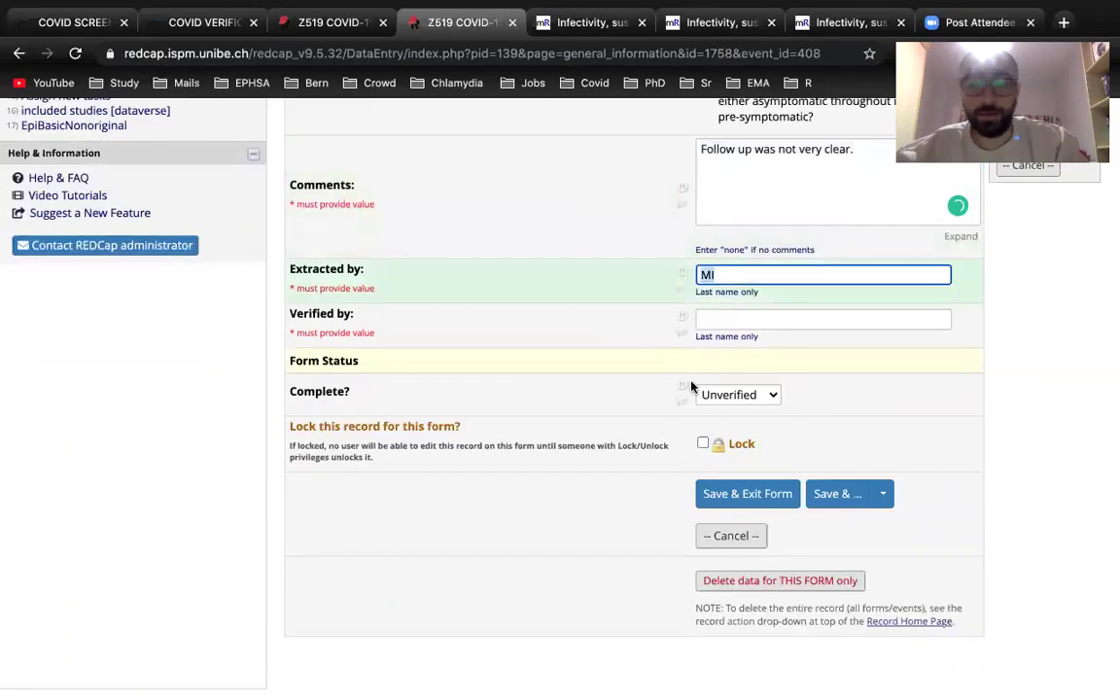
scroll(691, 387, up, 1)
click(738, 499)
click(741, 500)
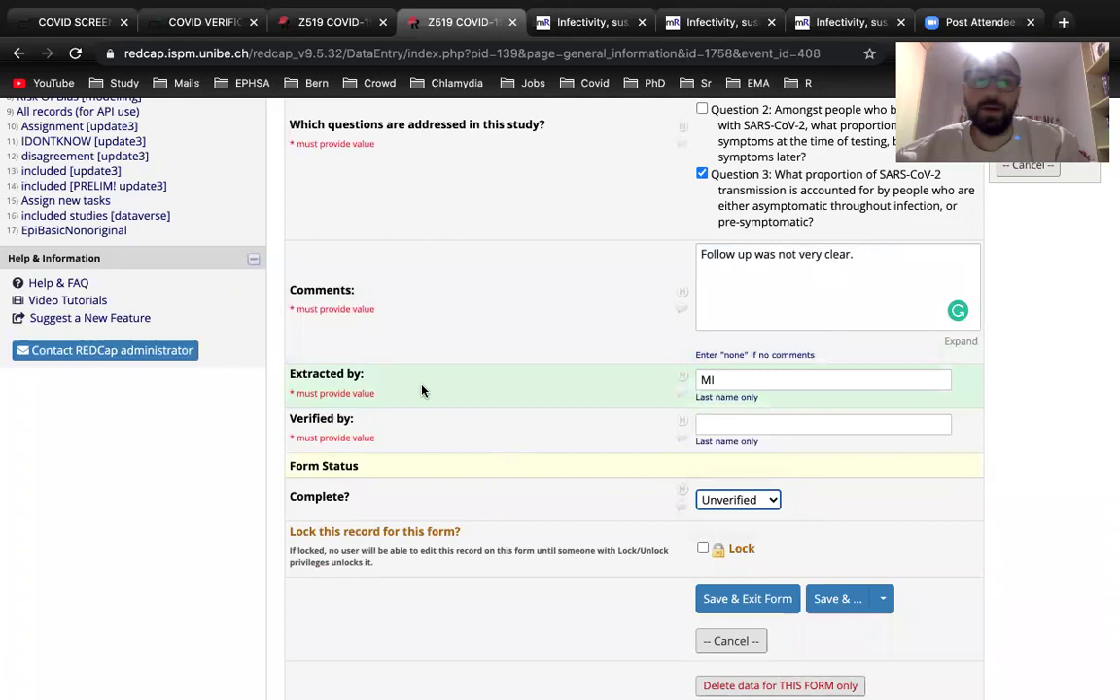
- Save record 1758's General Information changes, ignoring the missing required fields, and open its Question 2.1 and 2.2 form
scroll(422, 390, up, 7)
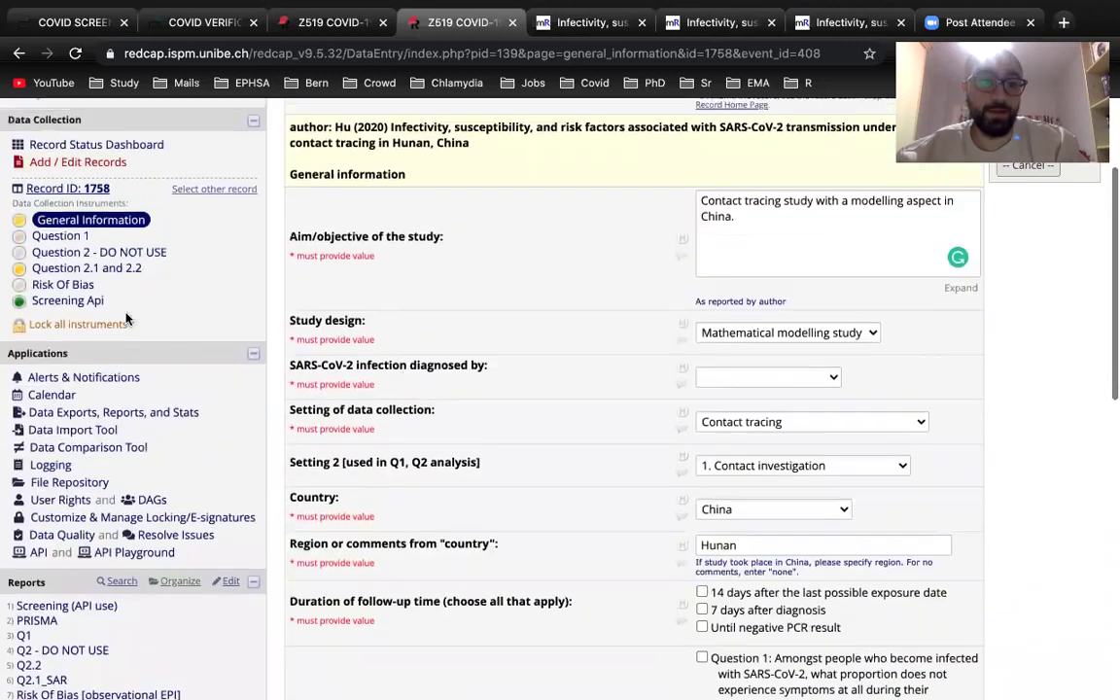
click(97, 268)
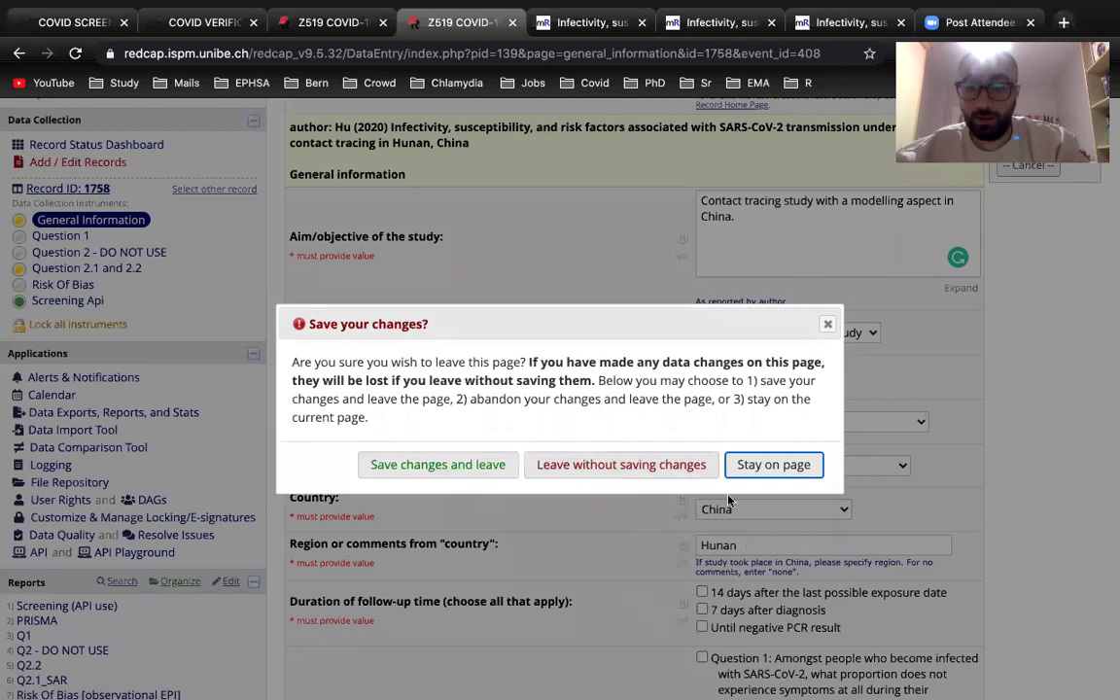
click(475, 468)
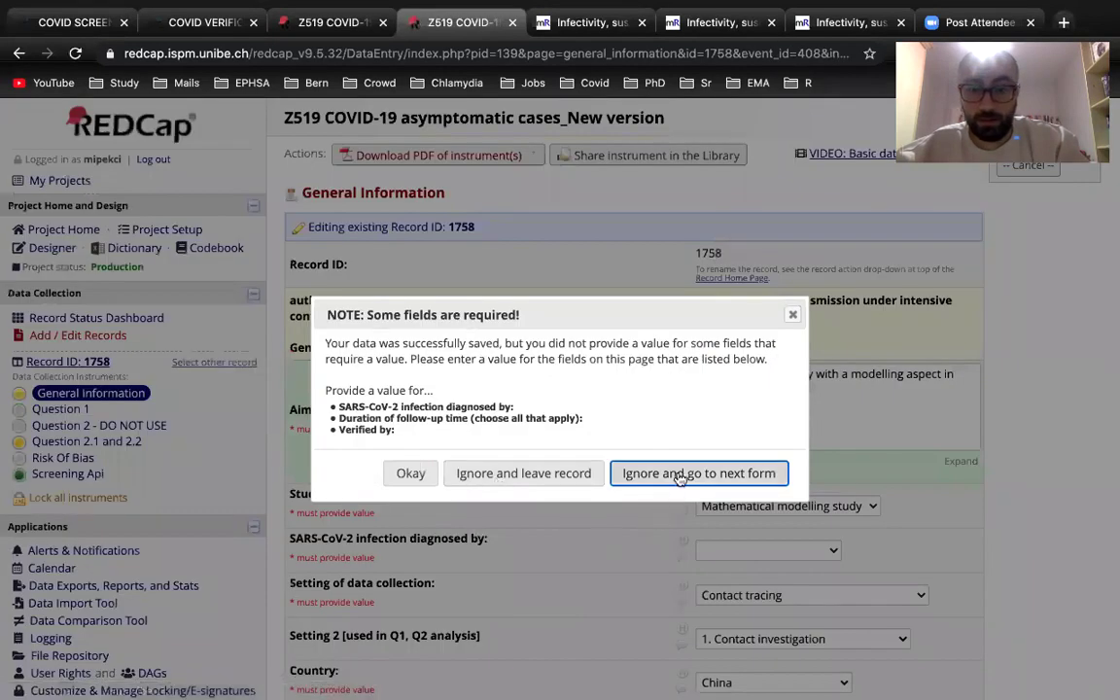
click(681, 474)
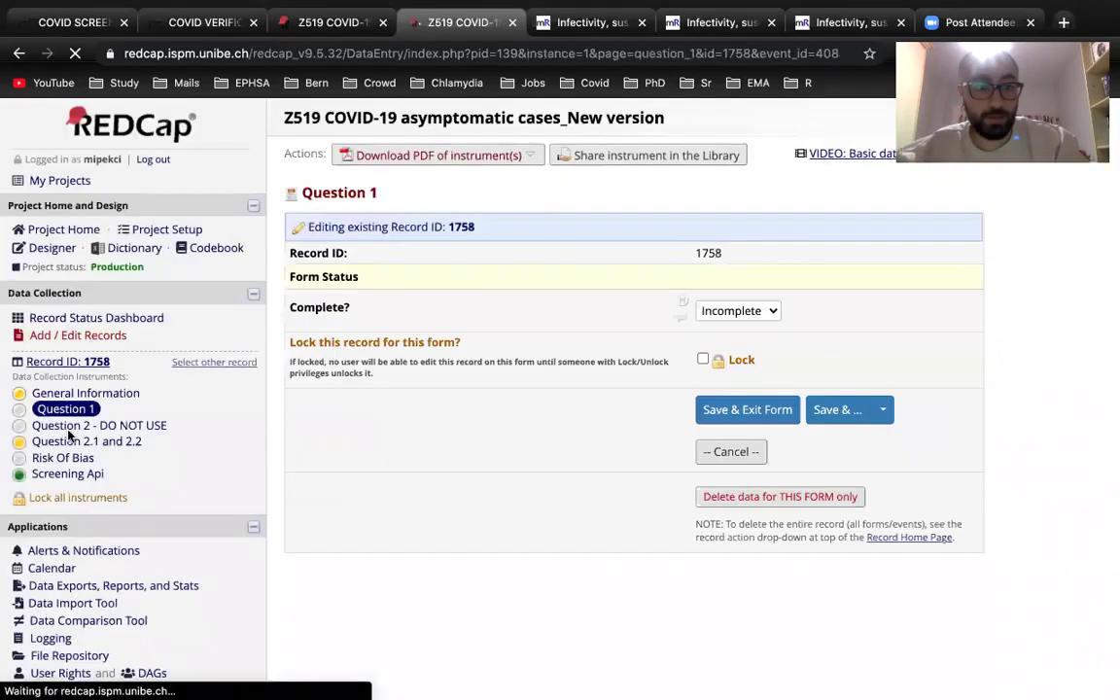
click(87, 443)
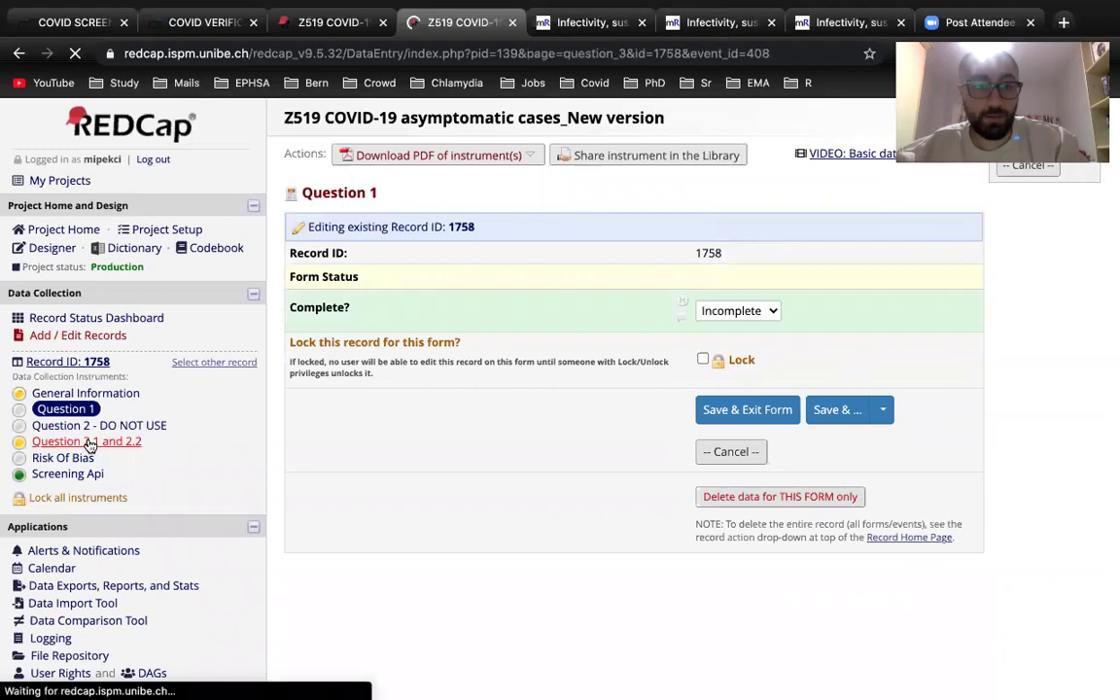
scroll(548, 583, down, 2)
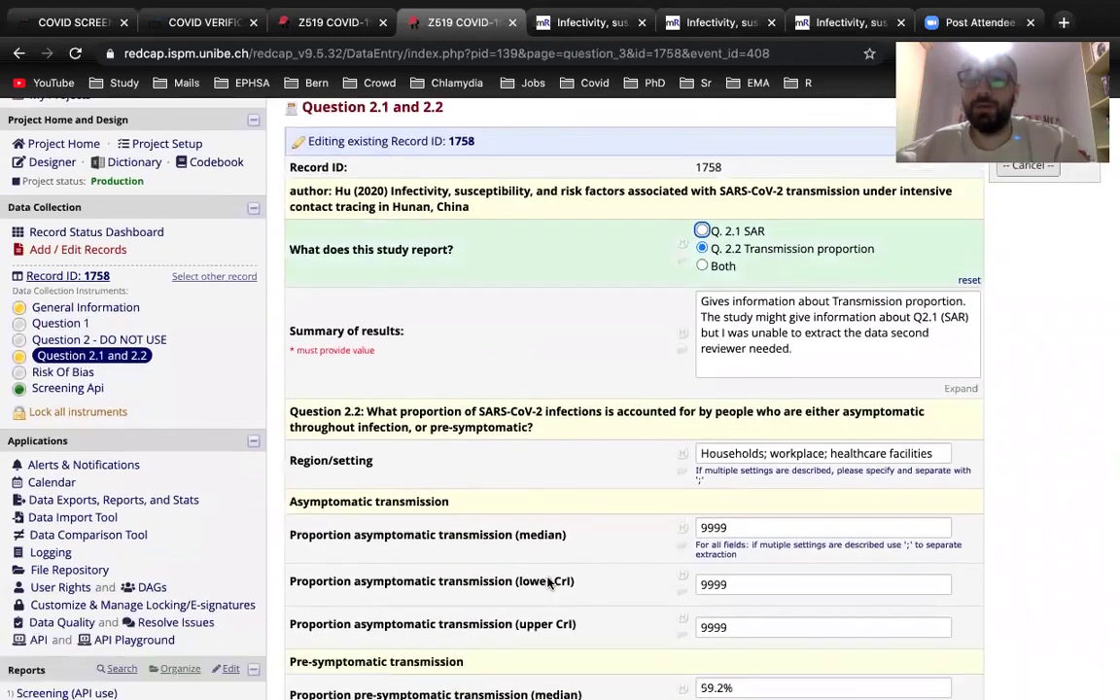
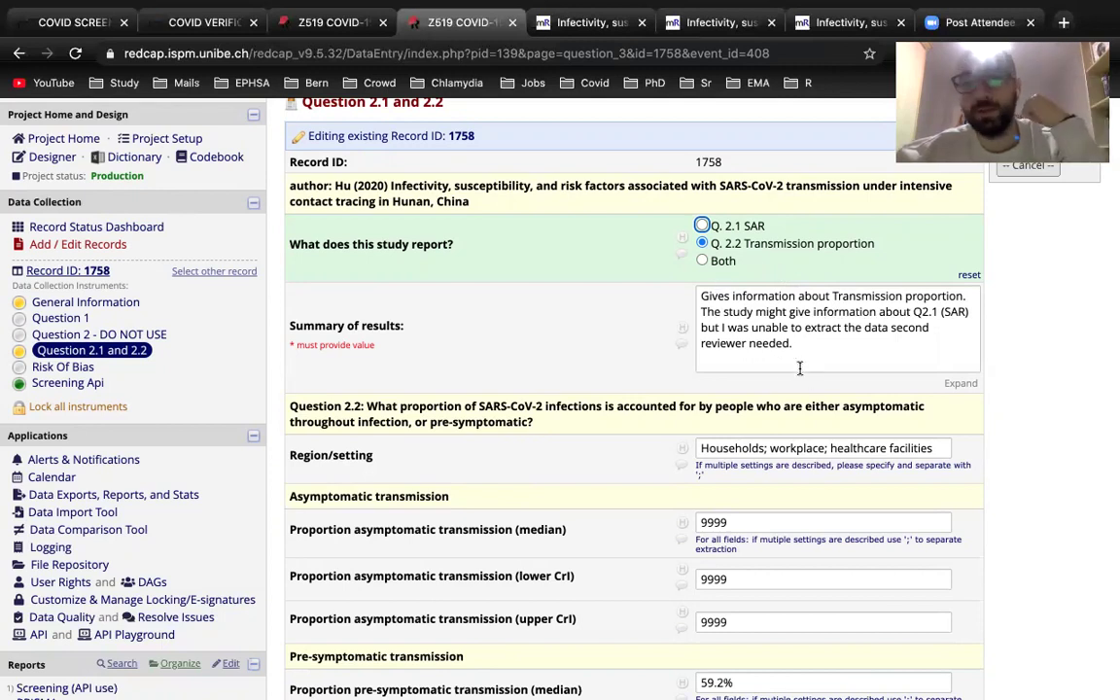
- Set the study report type to Both, examine the Question 2.1 secondary attack rate fields, and restore Q. 2.2 Transmission proportion
click(702, 262)
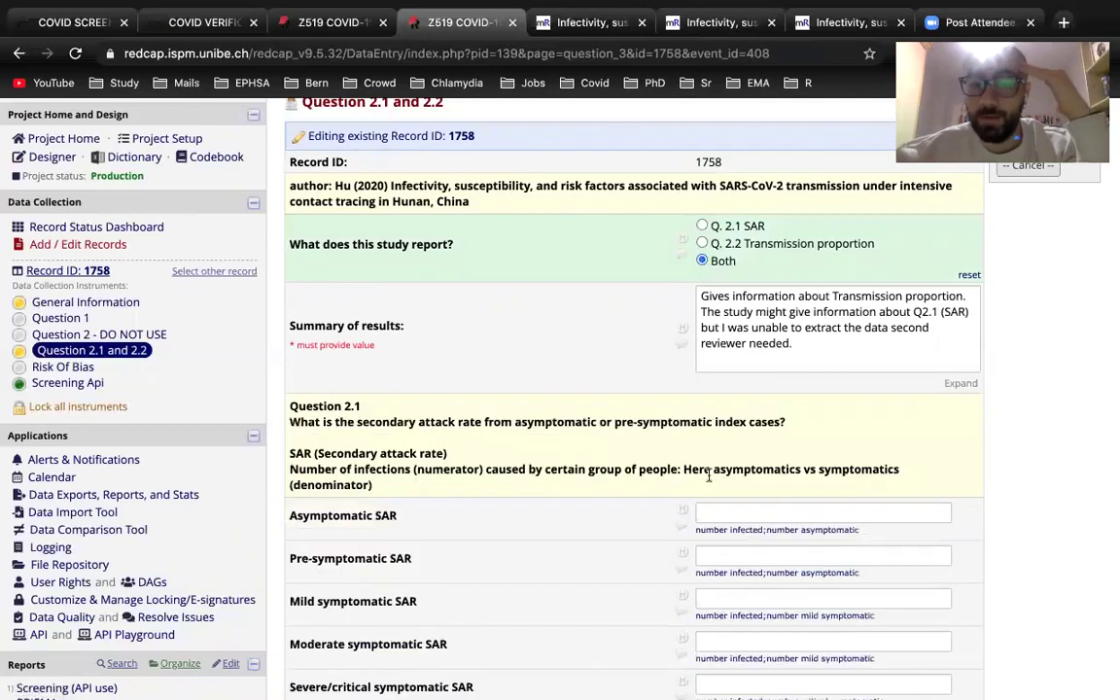
scroll(705, 504, down, 1)
scroll(705, 505, up, 1)
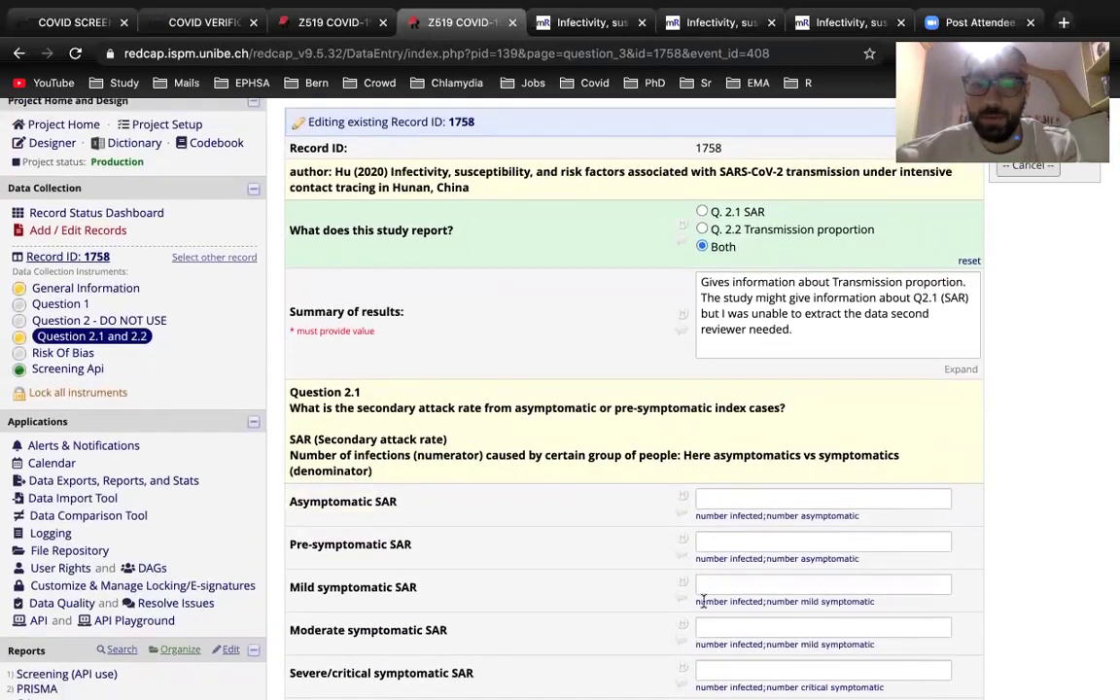
scroll(737, 545, down, 3)
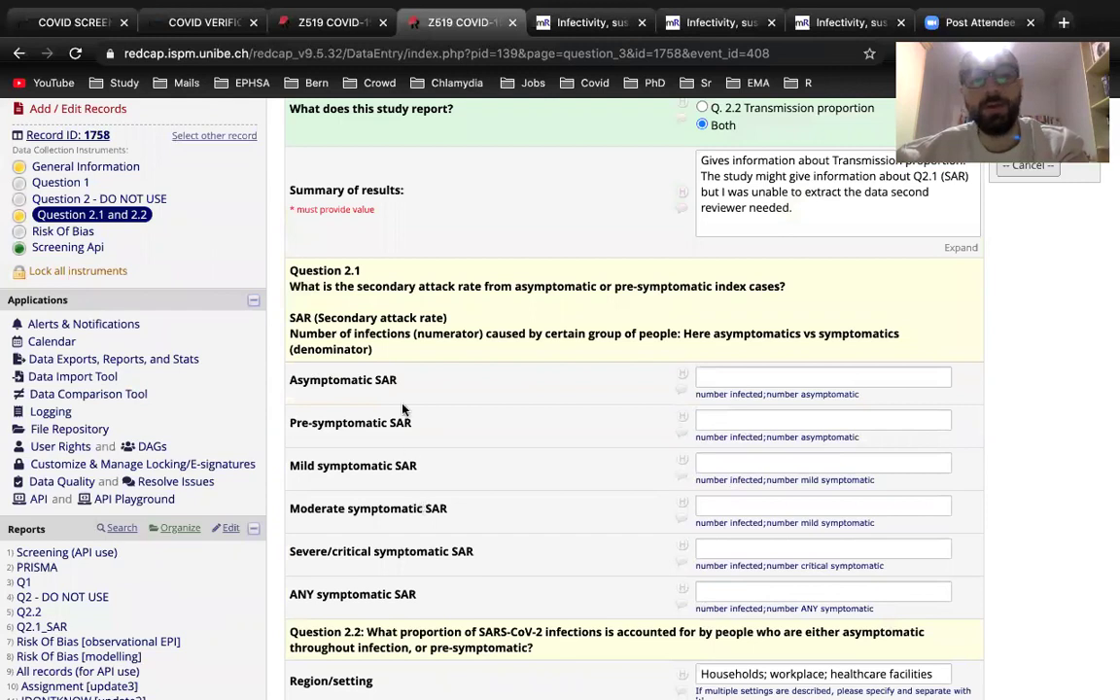
scroll(564, 321, up, 1)
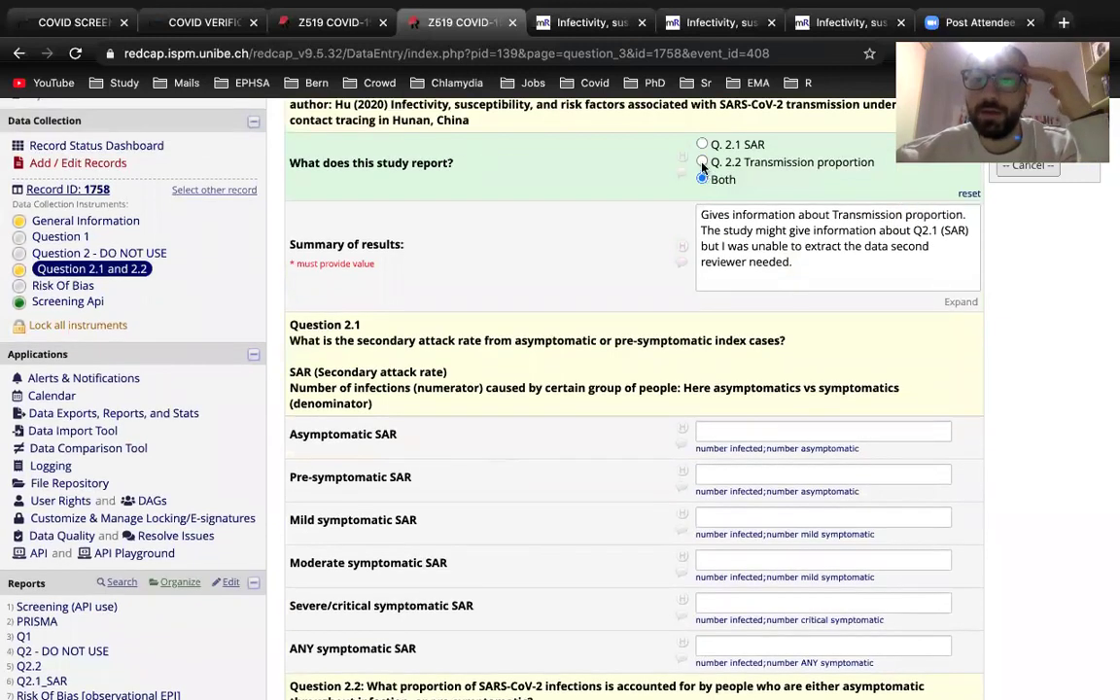
click(703, 162)
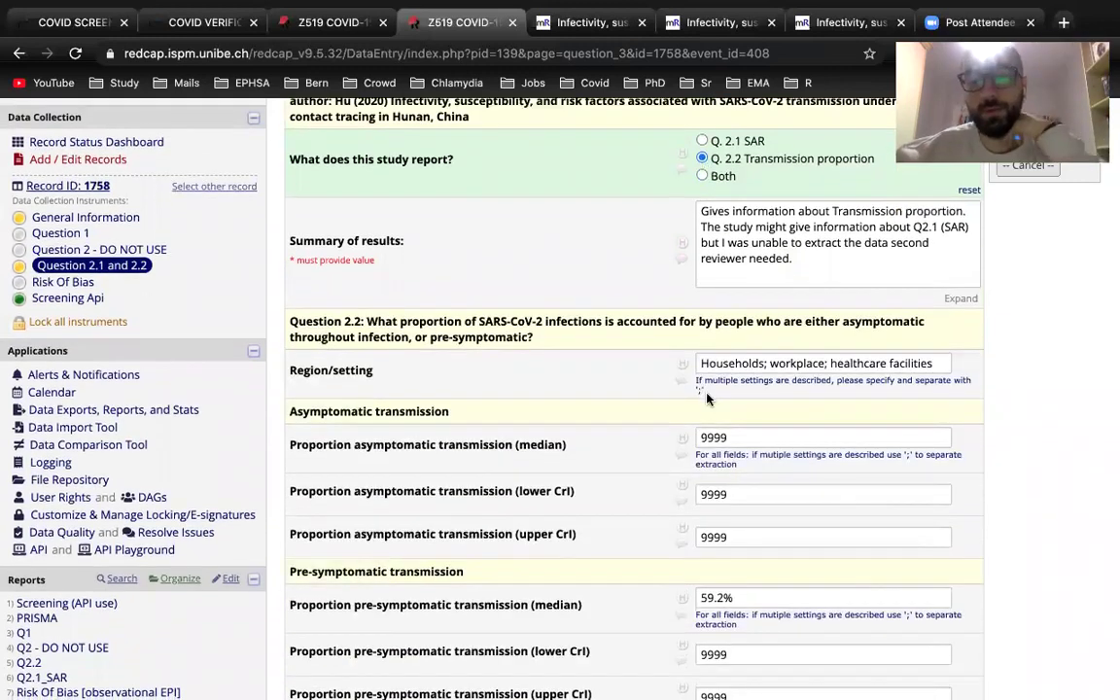
- Verify the pre-symptomatic transmission median by searching the medRxiv full-text PDF for 59.2%, and return to the REDCap form
scroll(707, 396, down, 1)
scroll(707, 396, down, 1)
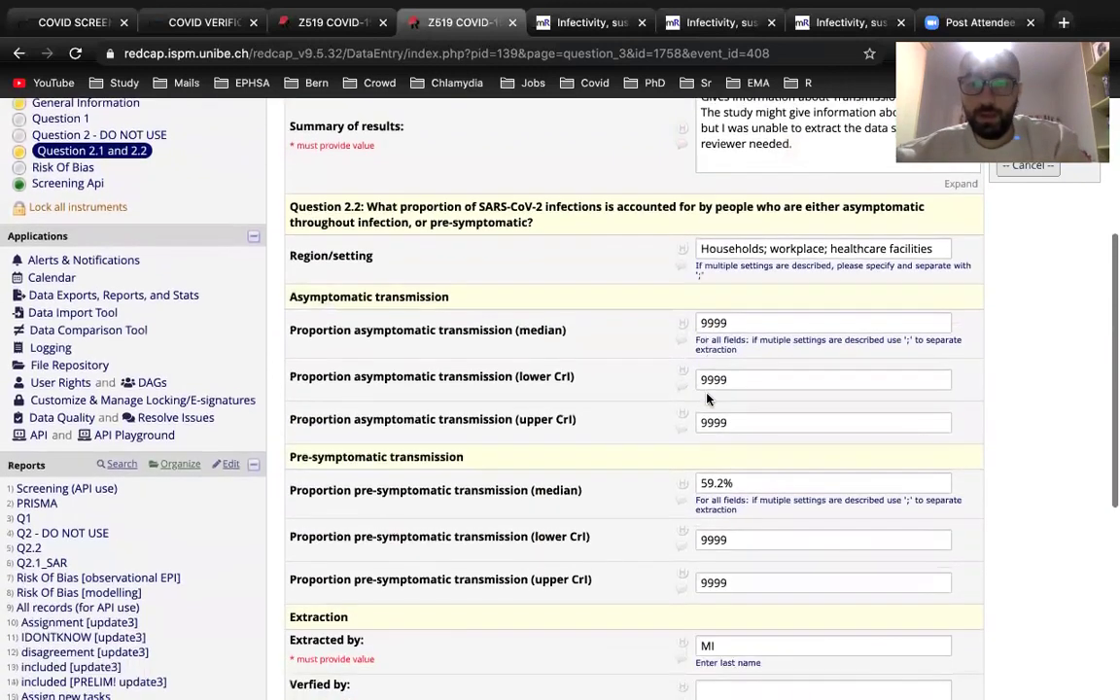
drag(747, 479, 695, 481)
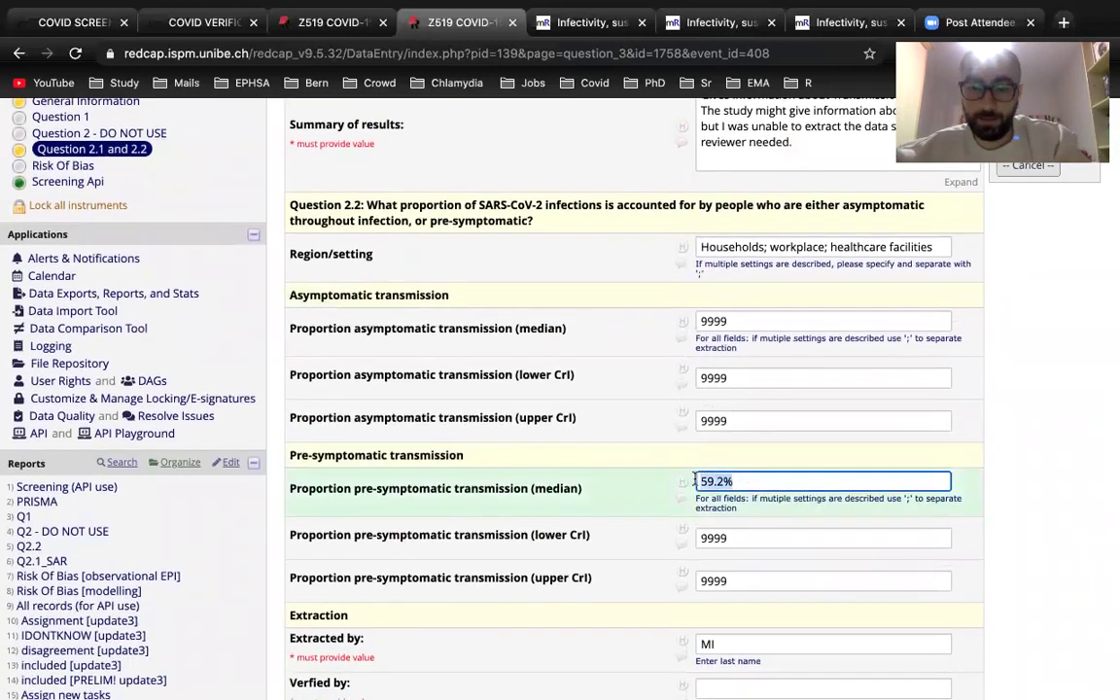
click(584, 21)
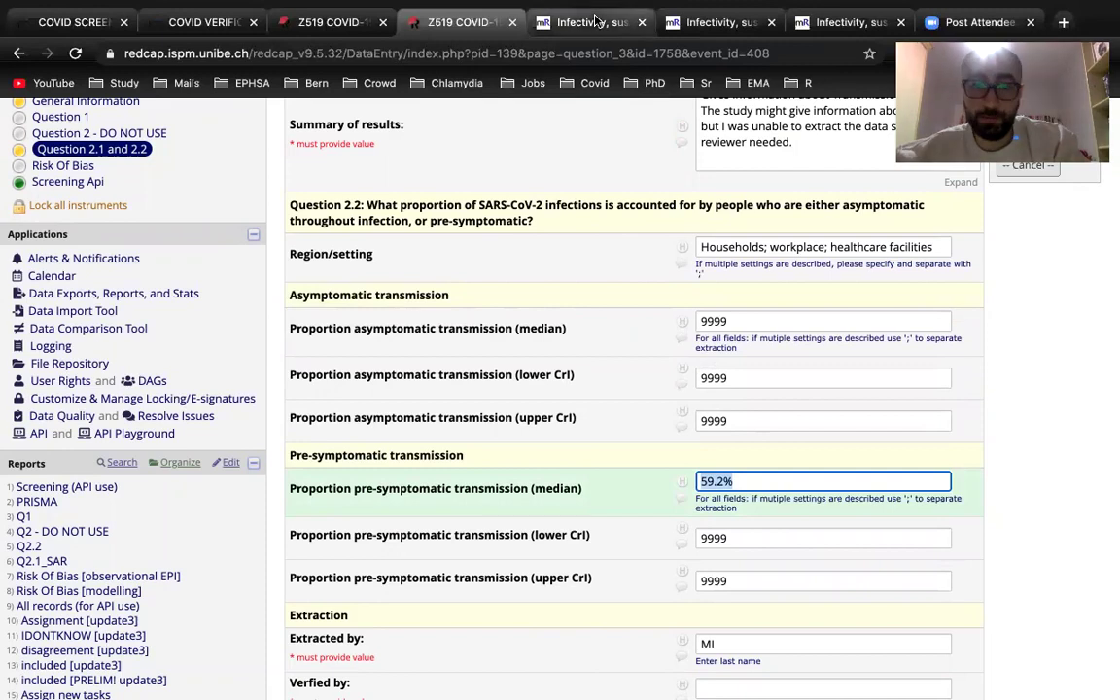
click(717, 22)
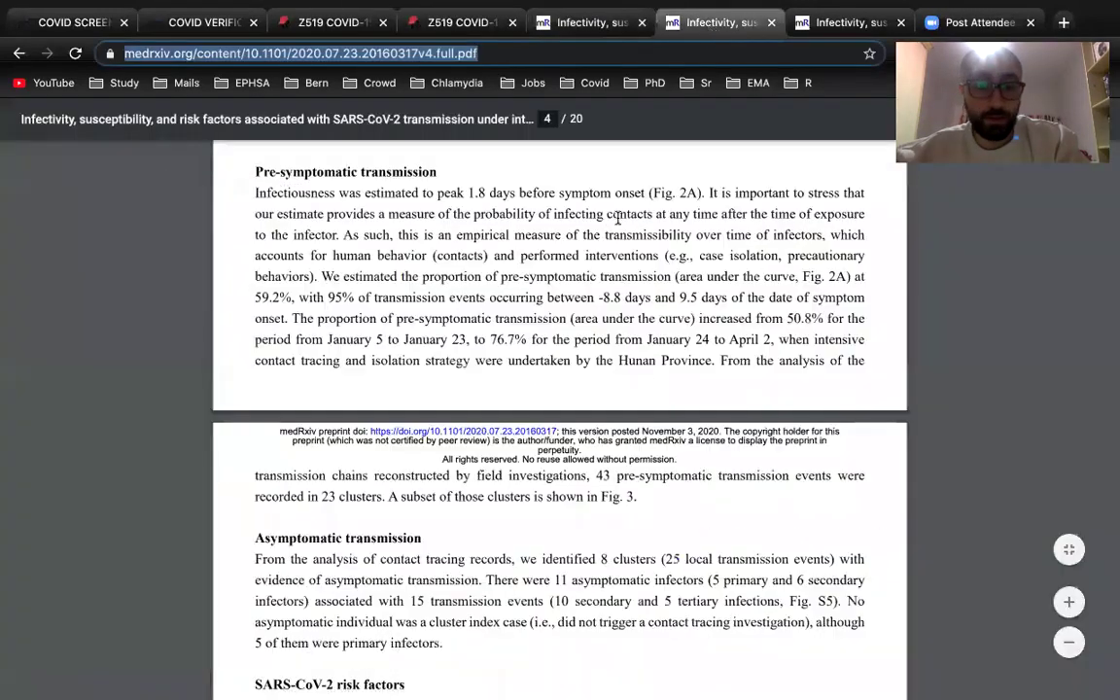
key(ctrl+f)
text(59.2%)
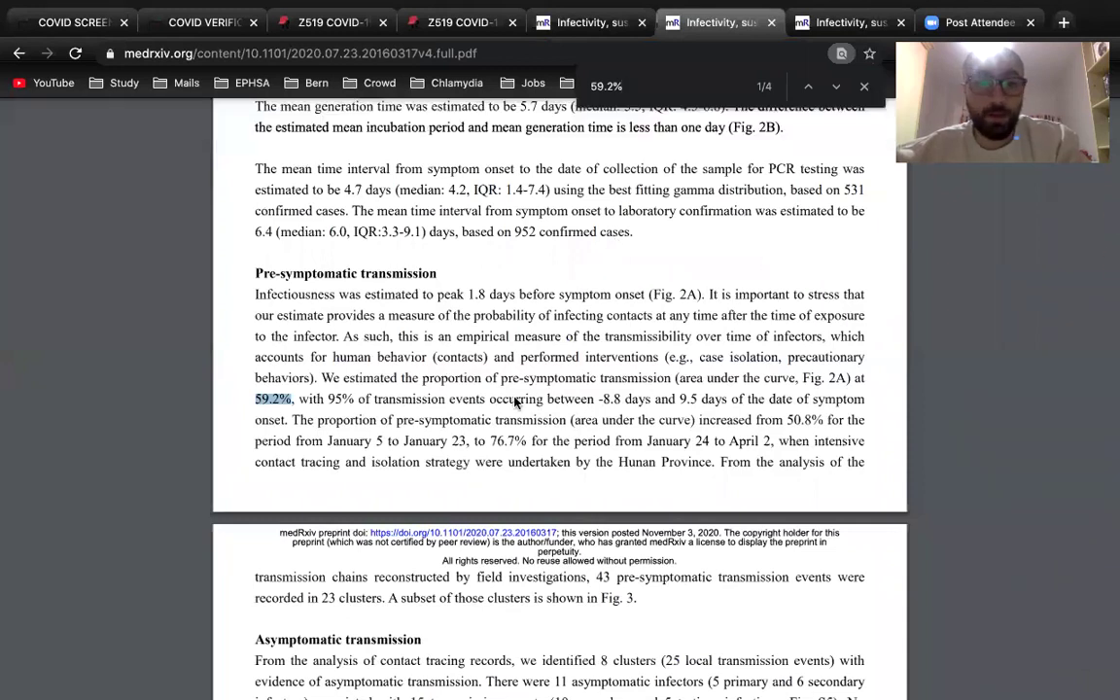
scroll(516, 403, down, 1)
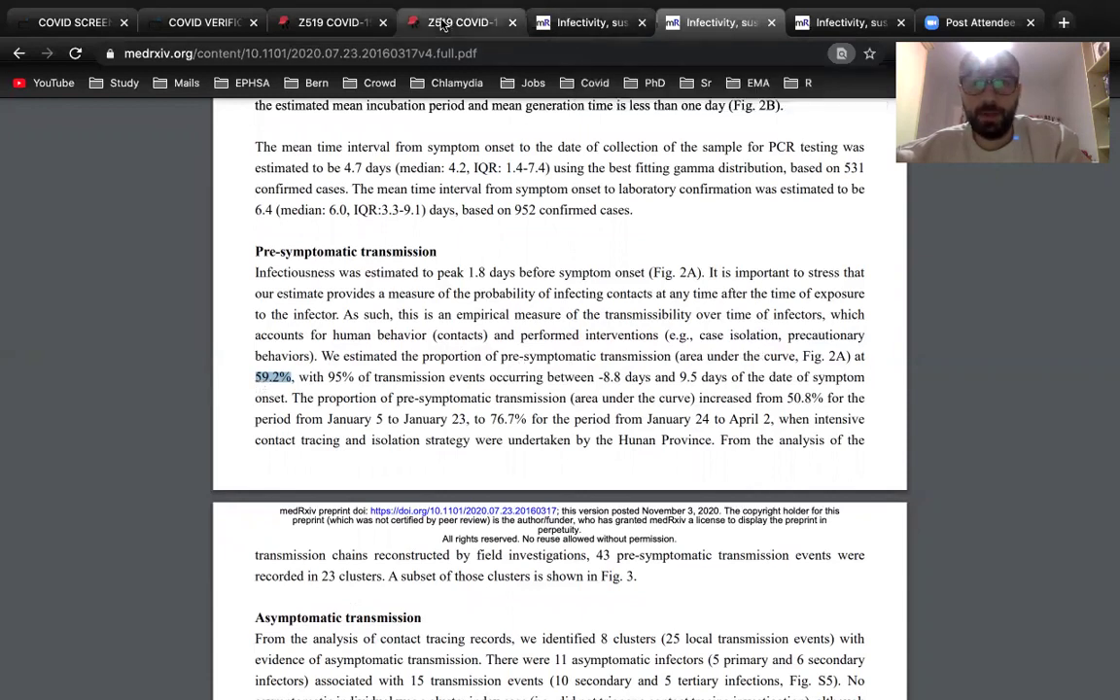
click(477, 24)
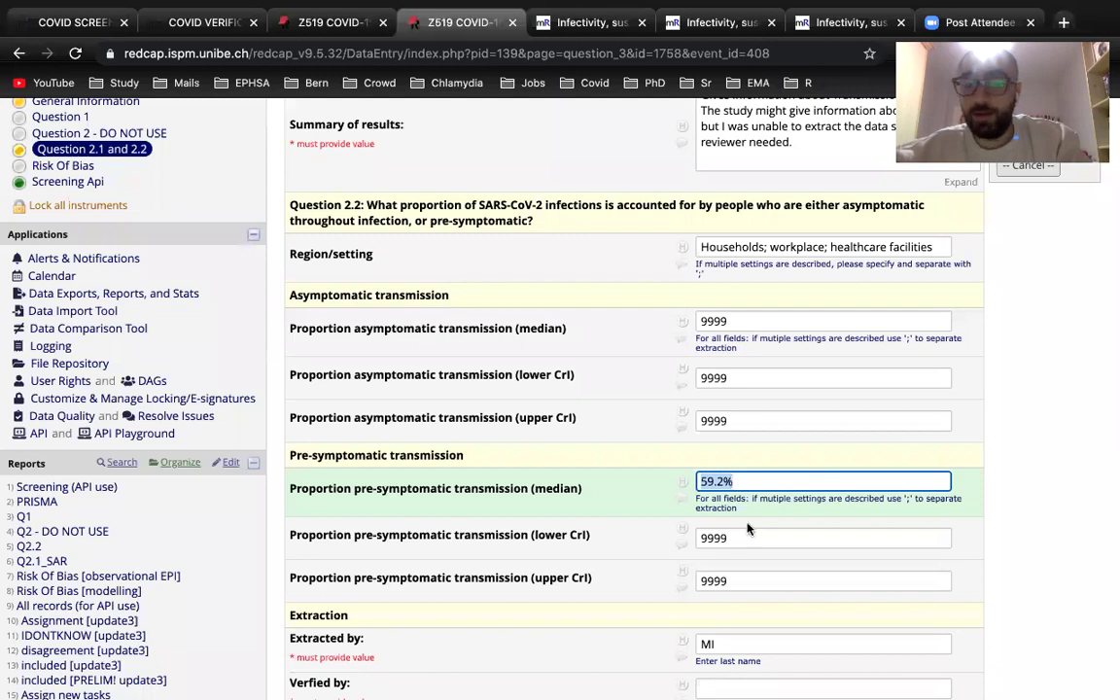
- Check the credible interval fields for pre-symptomatic transmission and the median and lower CrI fields for asymptomatic transmission on the Question 2.2 form
drag(745, 542, 698, 540)
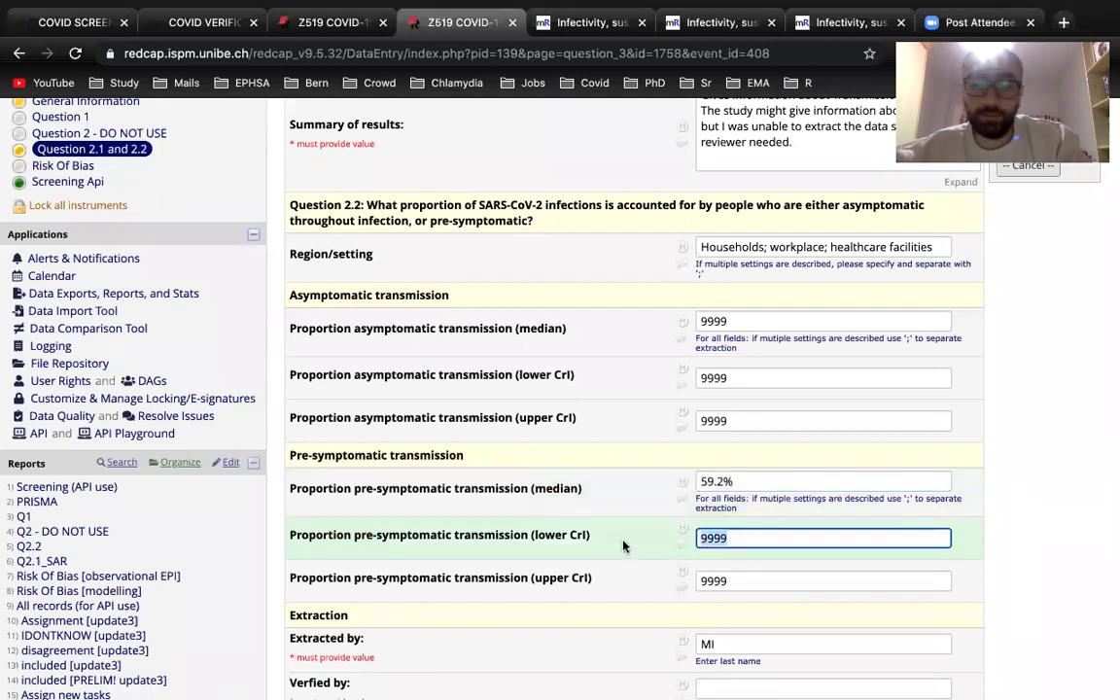
scroll(613, 535, down, 2)
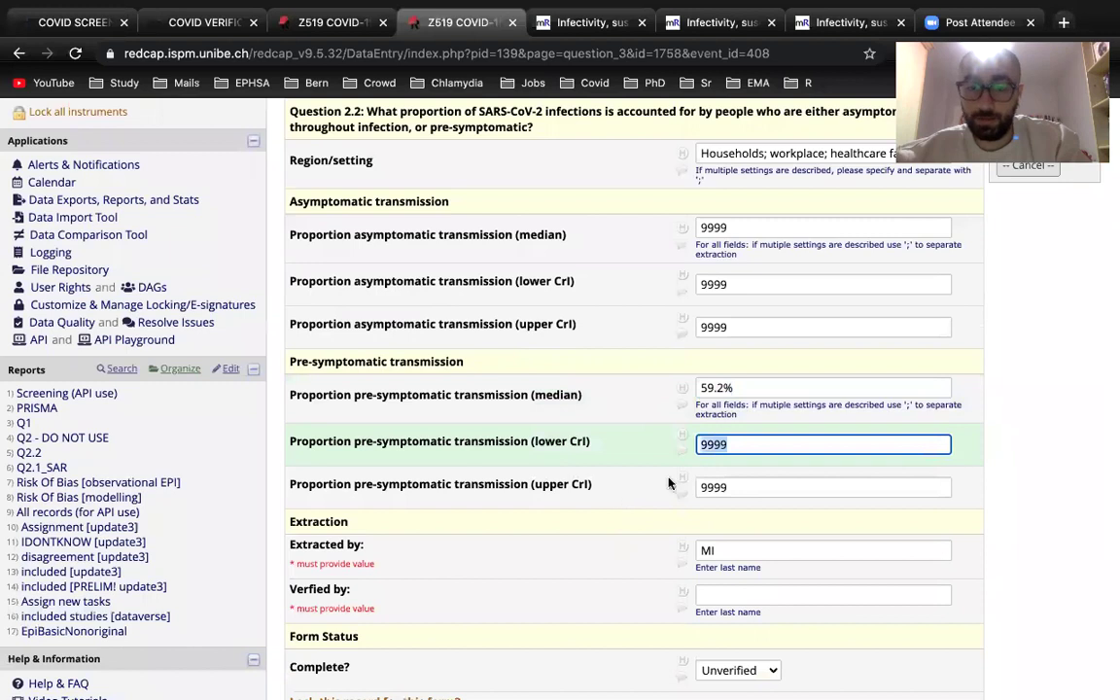
drag(743, 487, 675, 487)
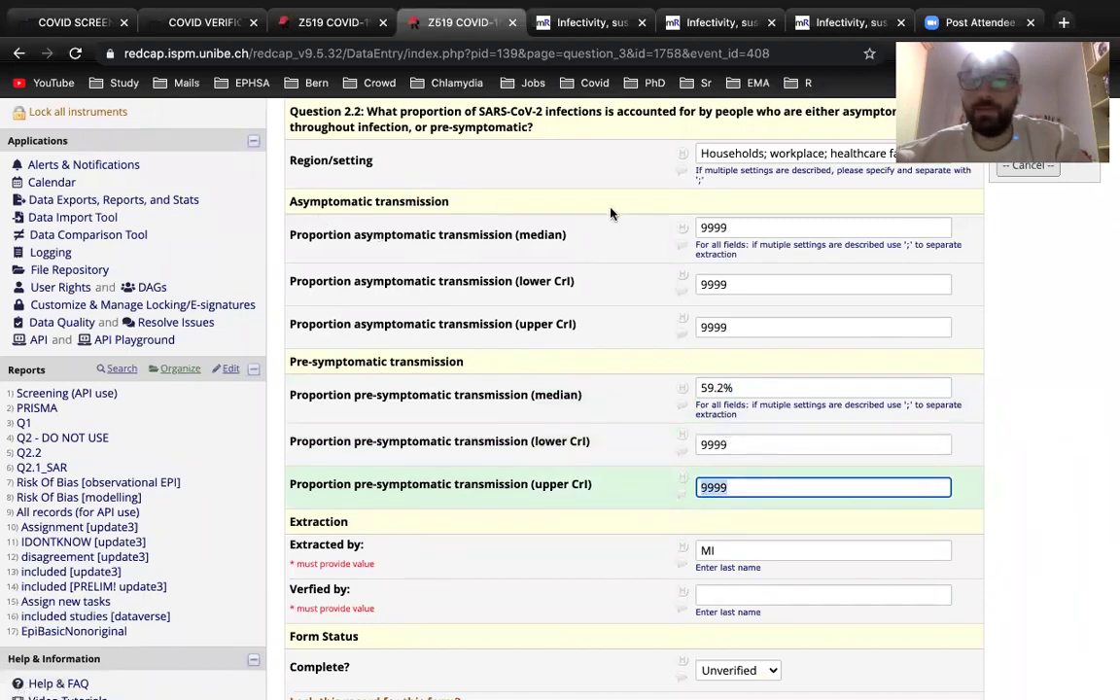
double_click(747, 226)
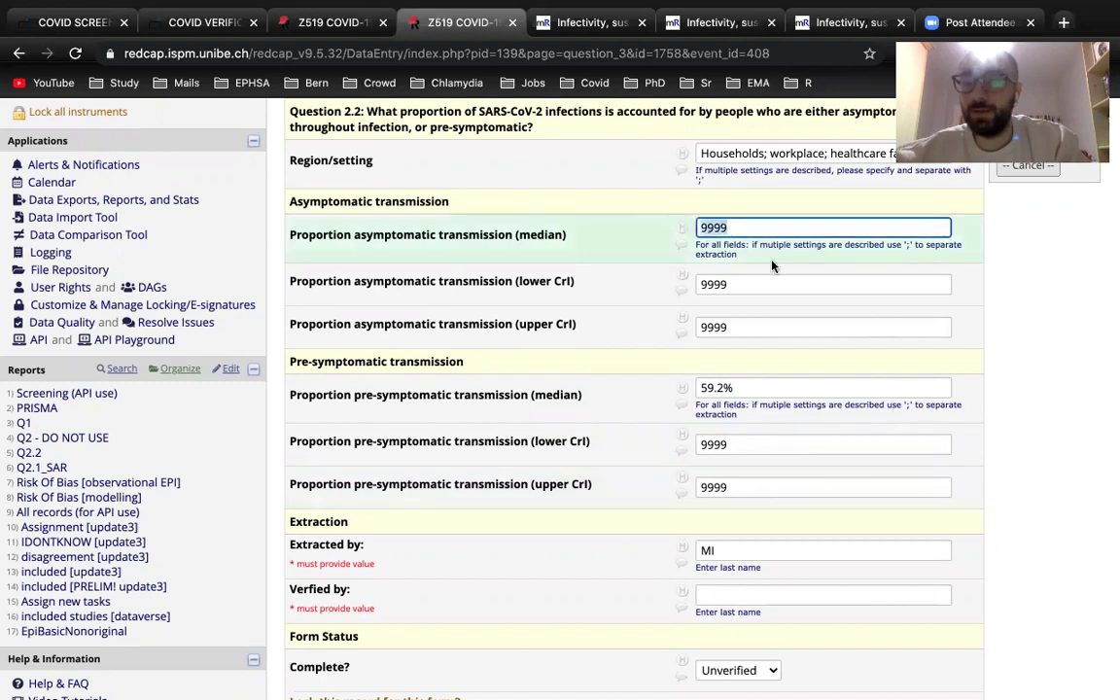
double_click(768, 285)
scroll(761, 322, down, 5)
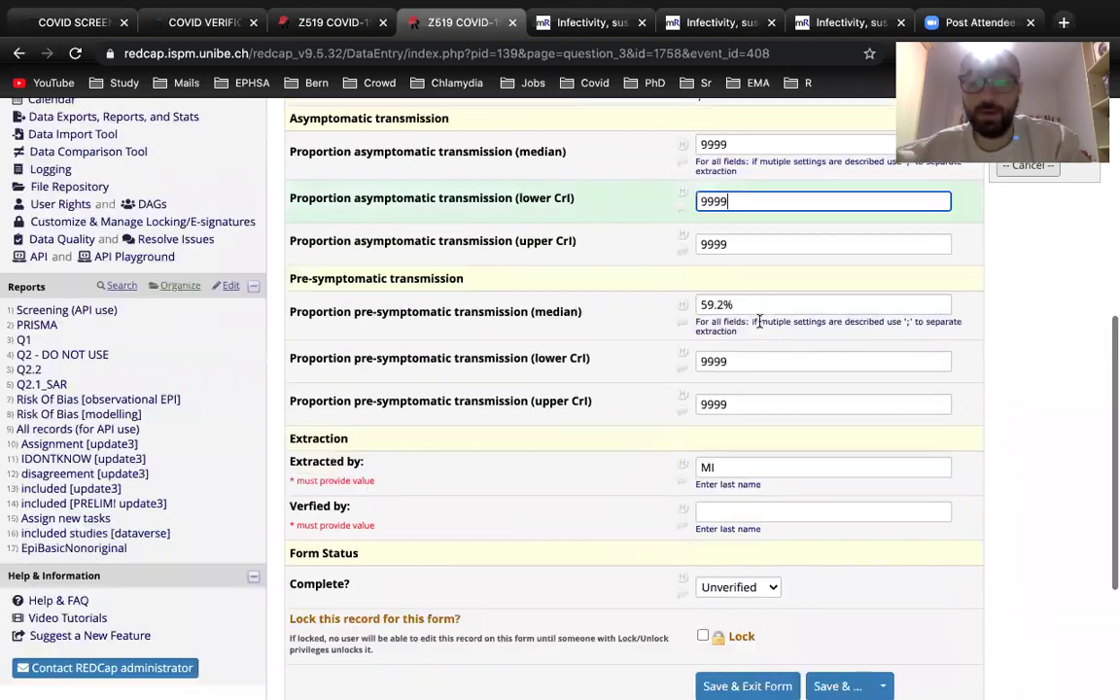
- Check the Extracted by entry, then save and exit record 1758's Question 2.1 and 2.2 form
double_click(757, 352)
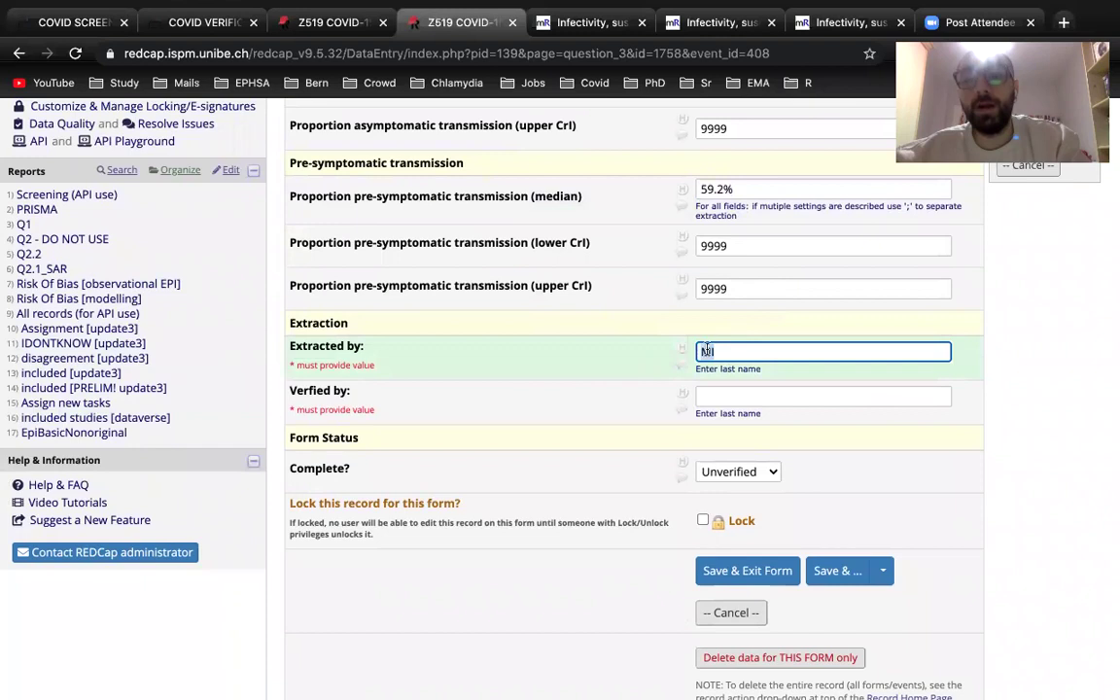
scroll(724, 583, down, 1)
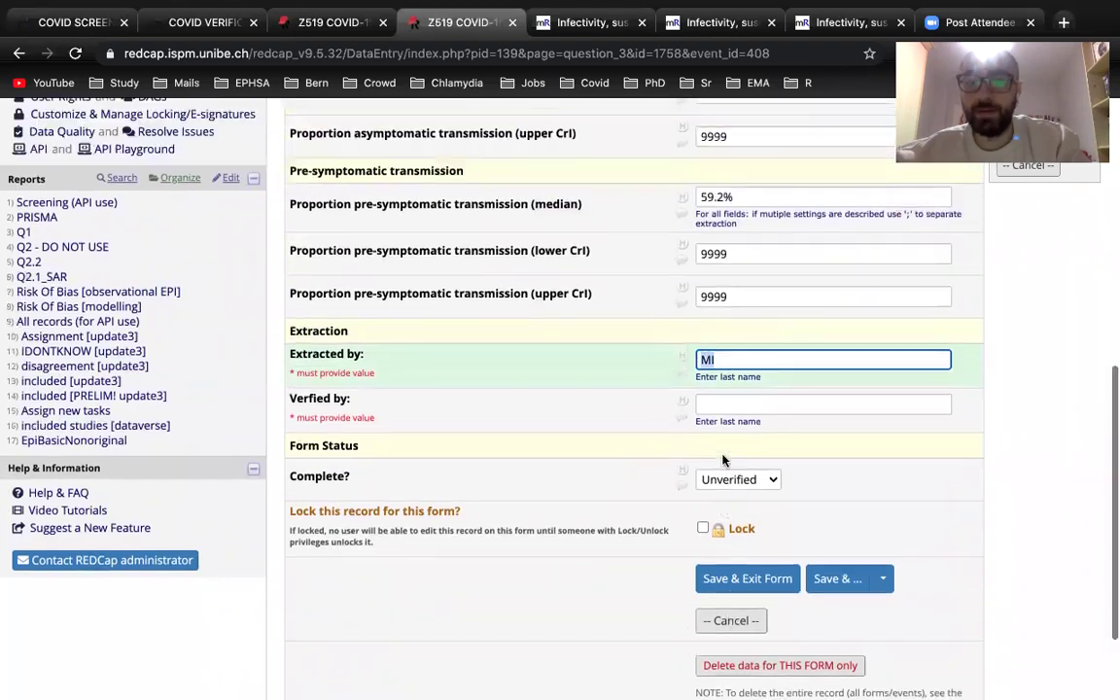
scroll(725, 457, up, 8)
scroll(729, 505, down, 8)
click(741, 548)
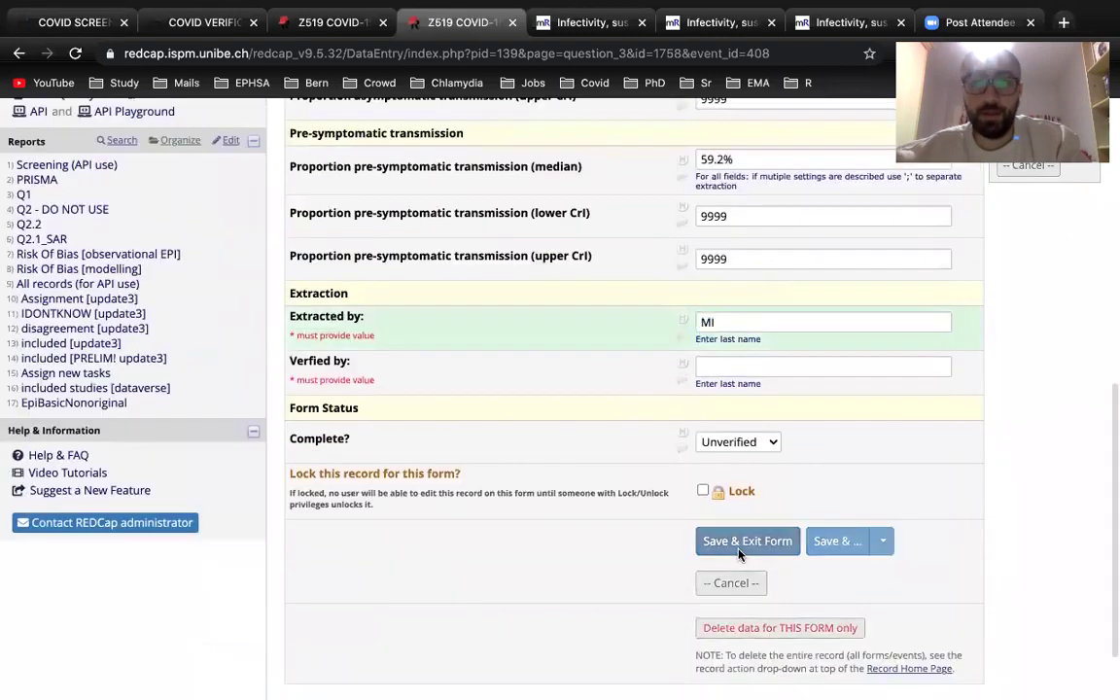
- Return to the included [update3] report, look through its records back to the first one, and bring up the options for ending the meeting
click(331, 22)
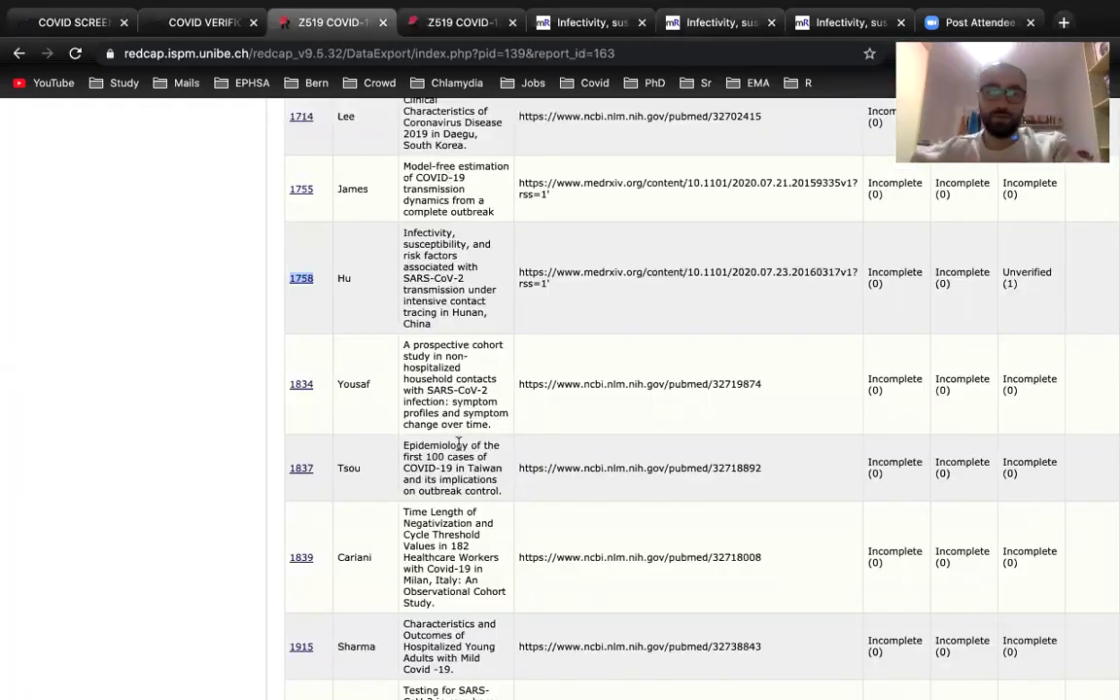
scroll(637, 404, up, 1)
scroll(642, 408, up, 15)
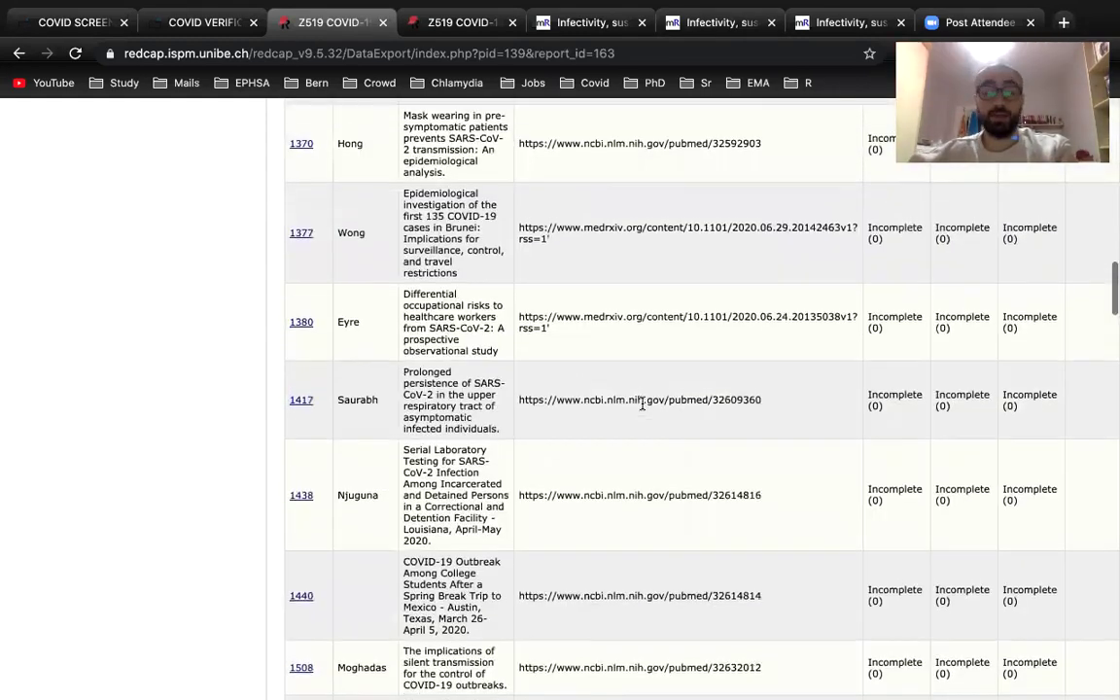
scroll(642, 404, up, 5)
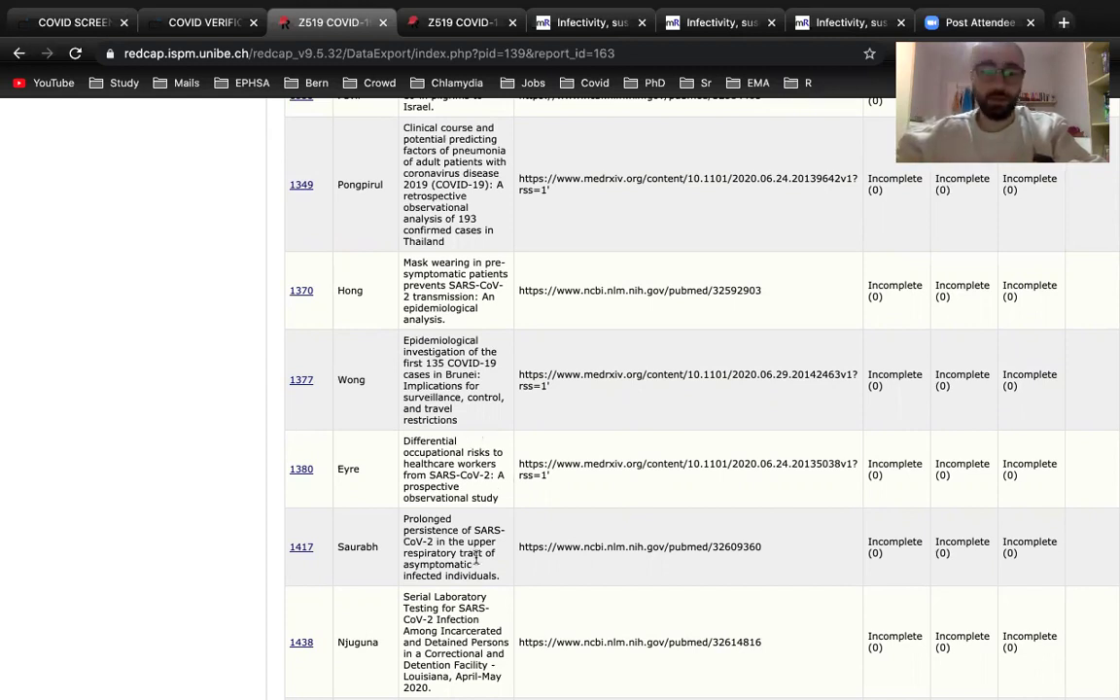
scroll(522, 459, up, 15)
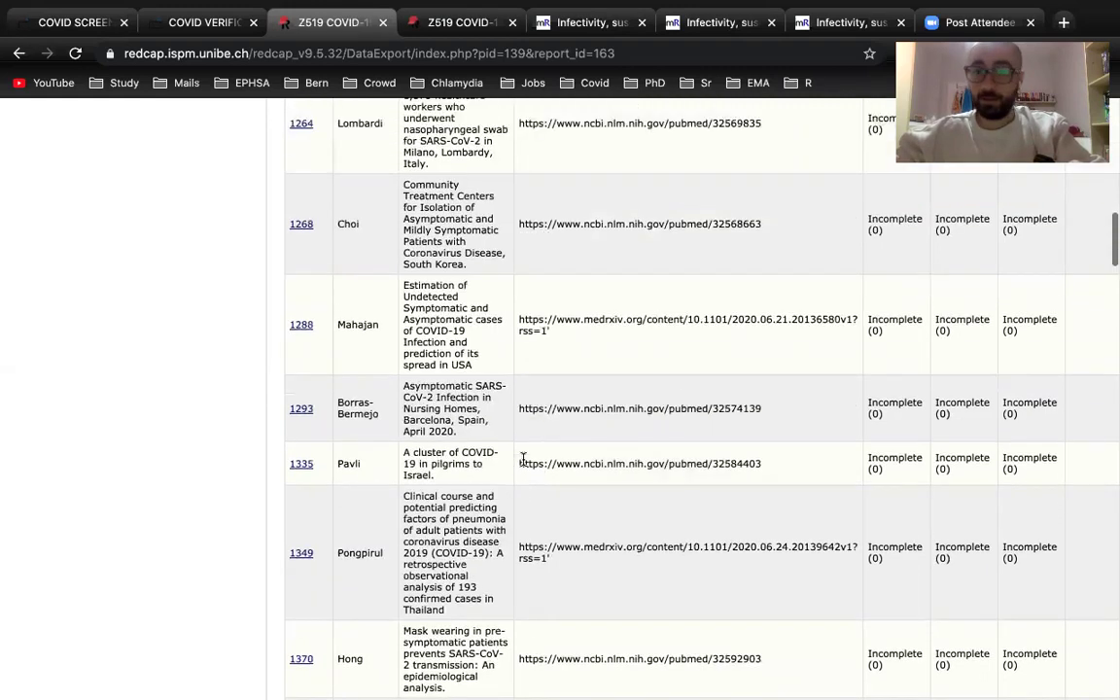
scroll(685, 352, up, 10)
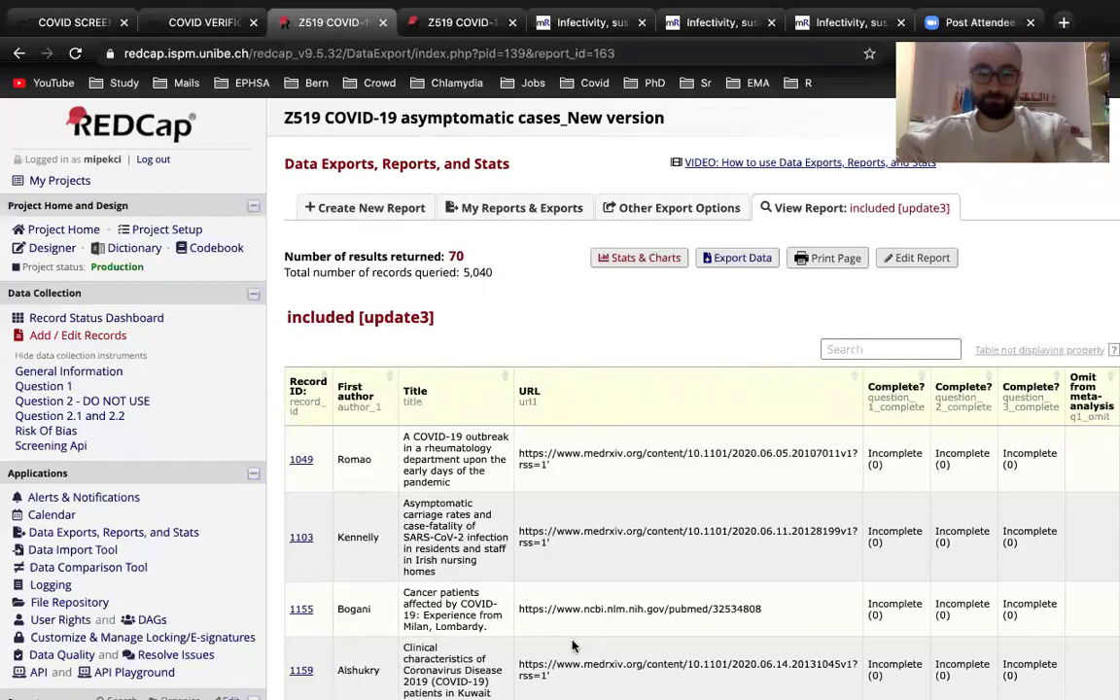
click(595, 674)
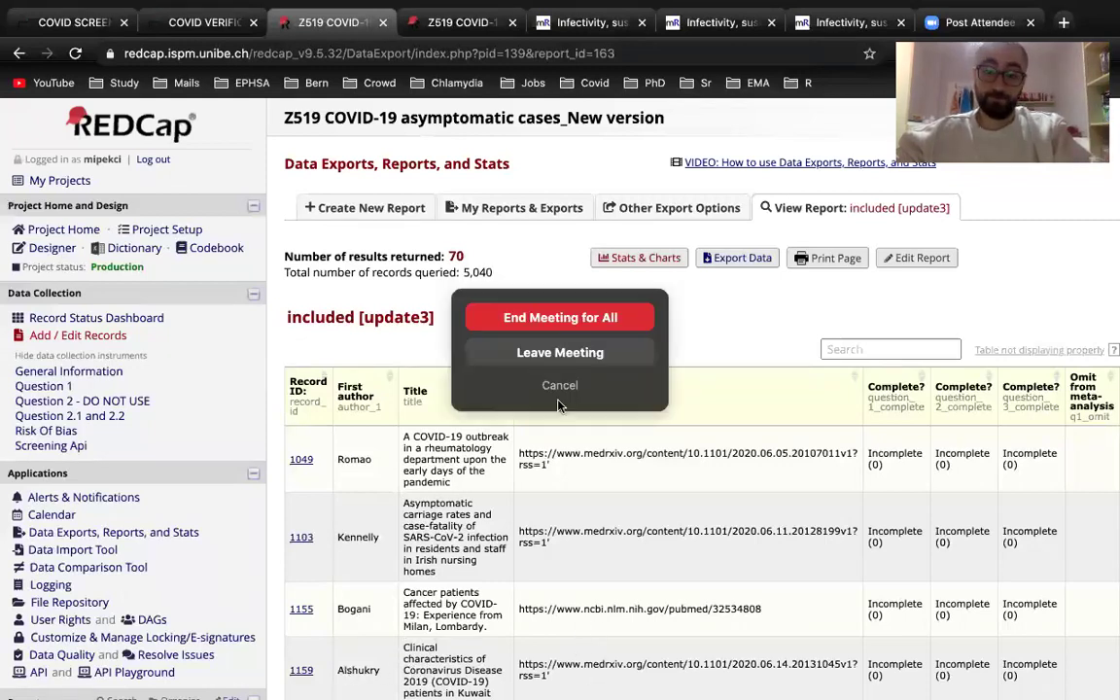